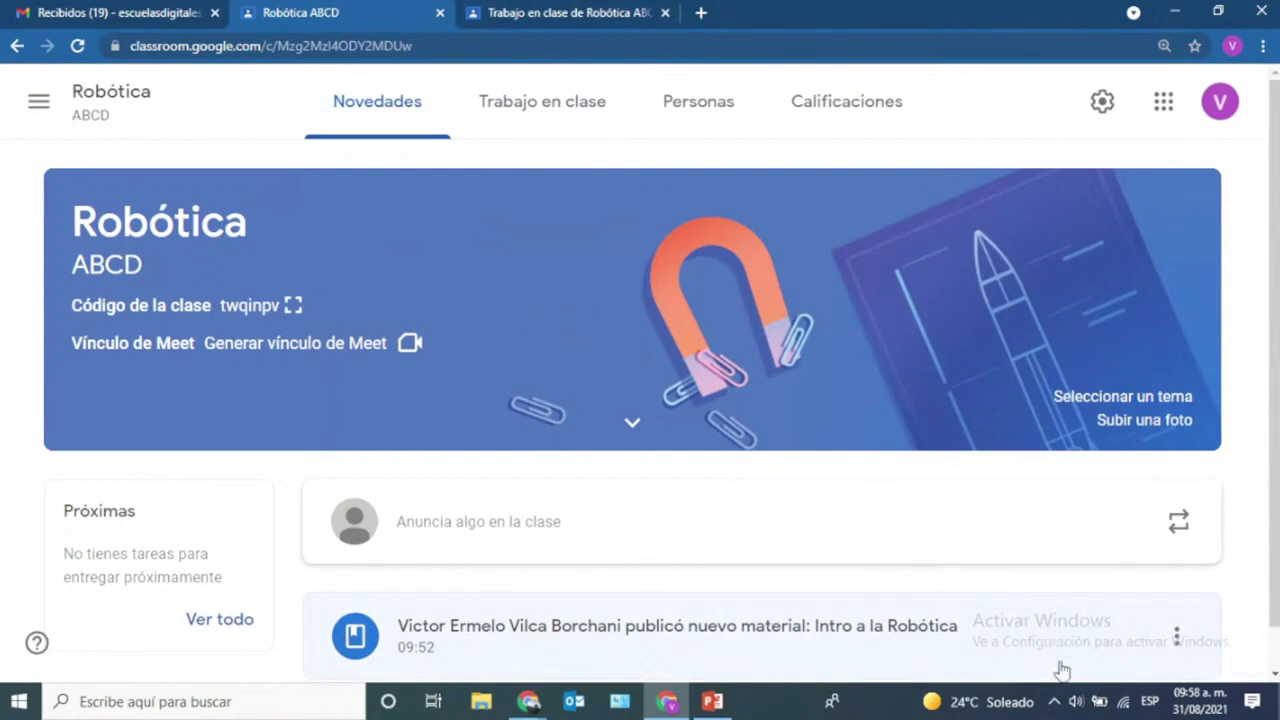
# - Create a new assignment in the Robótica class's classwork and title it "Tarea"
pyautogui.scroll(-1, 990, 600)
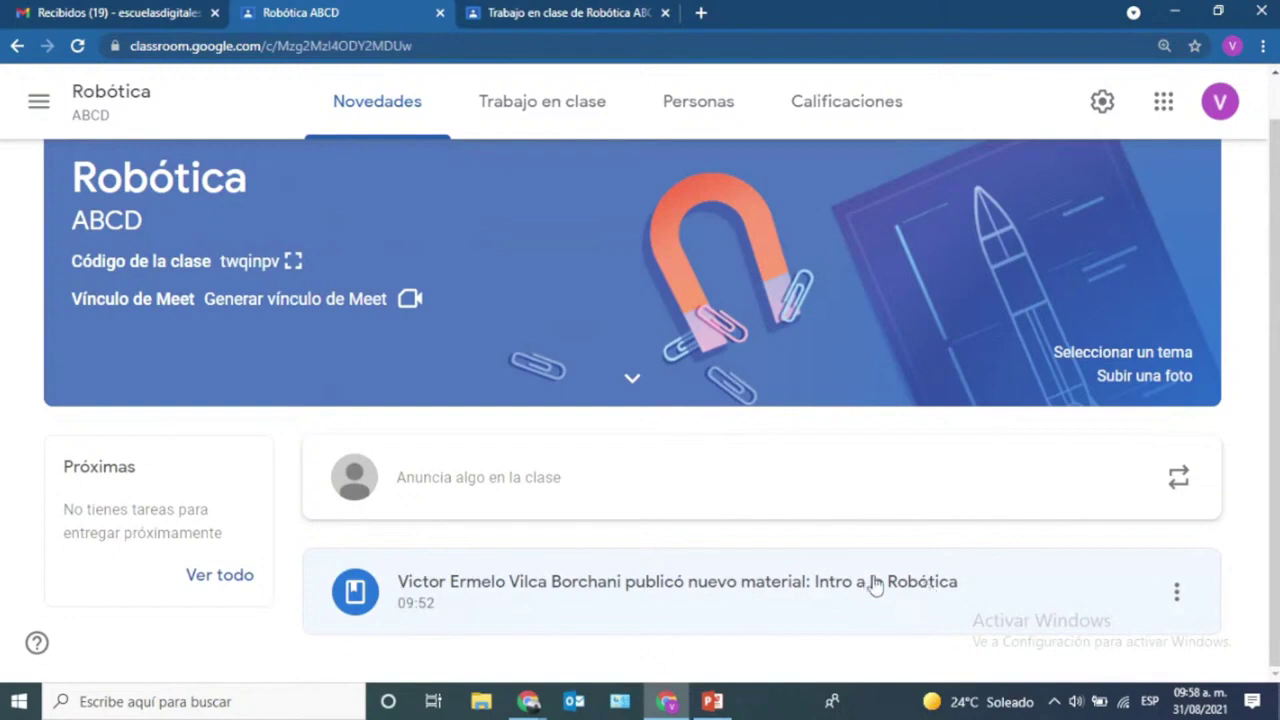
pyautogui.scroll(2, 1275, 532)
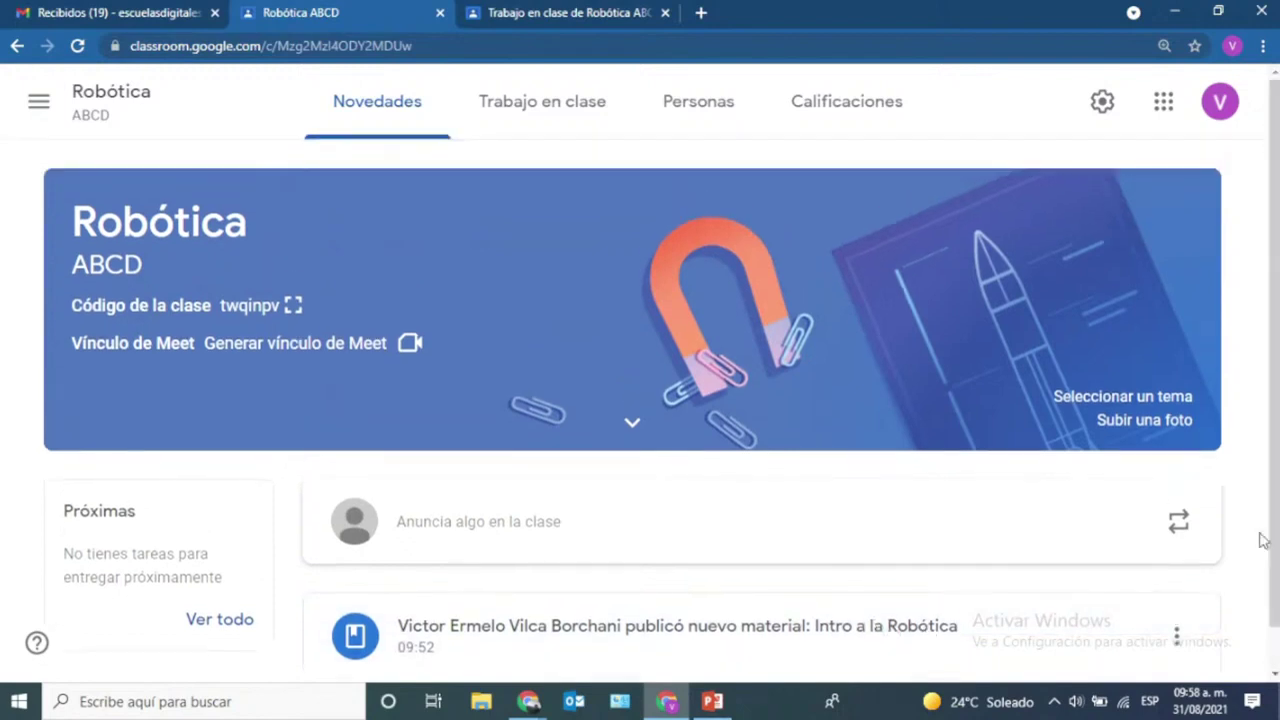
pyautogui.click(530, 100)
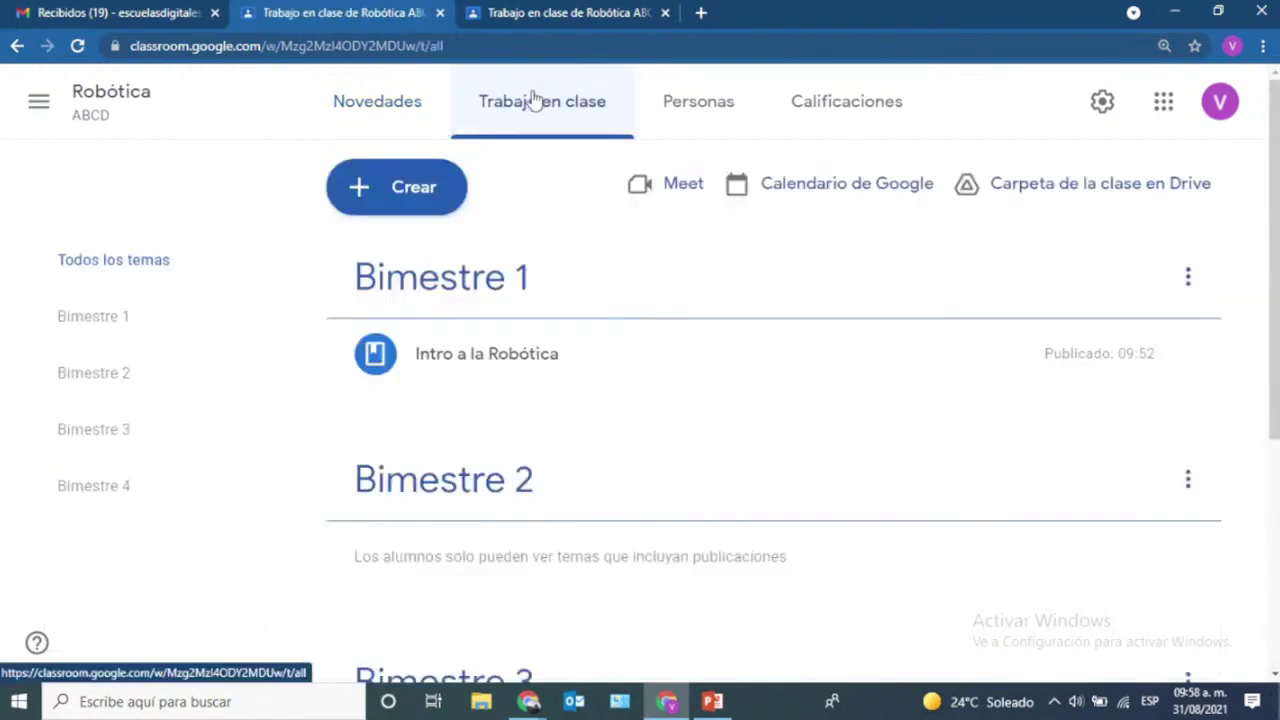
pyautogui.click(405, 188)
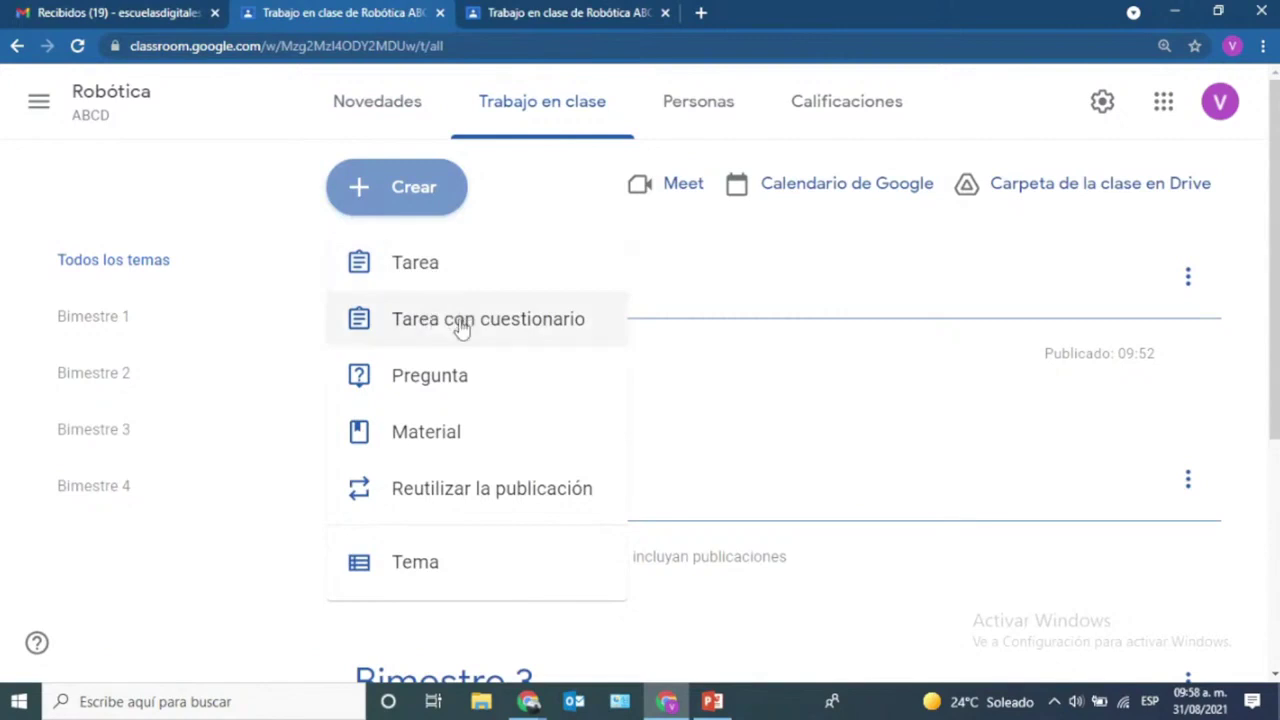
pyautogui.click(426, 263)
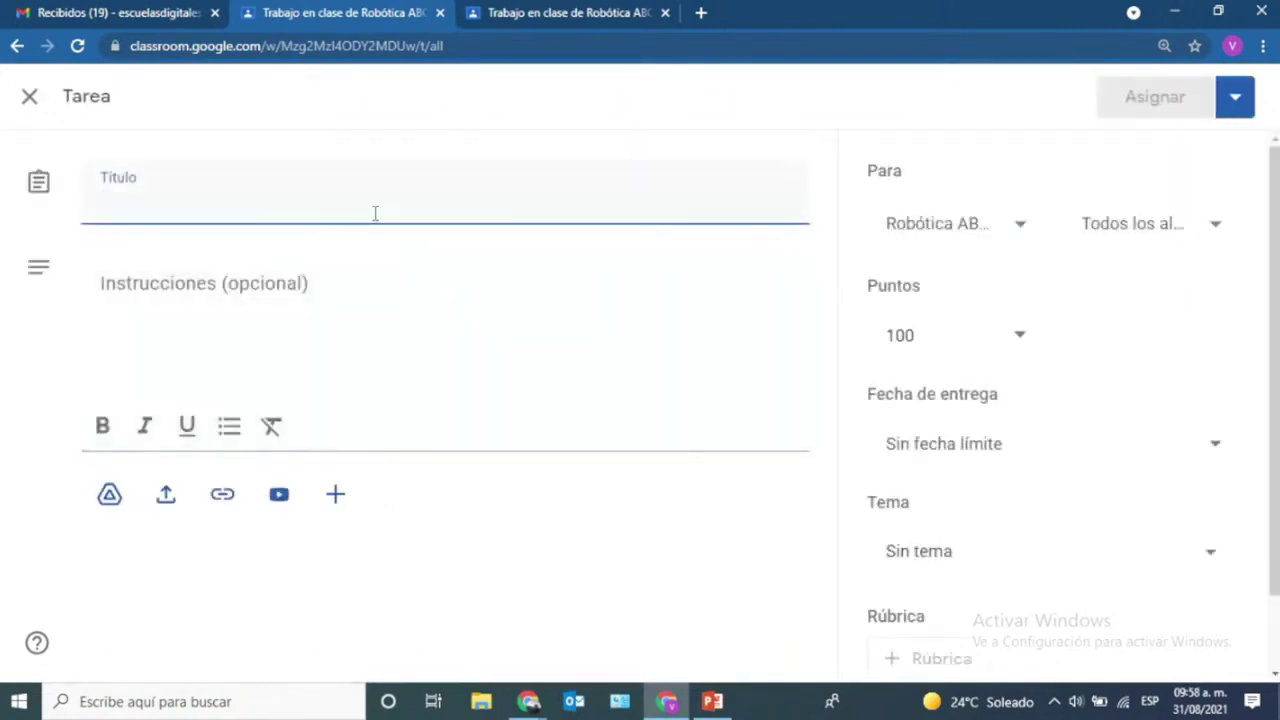
pyautogui.write('Tarea')
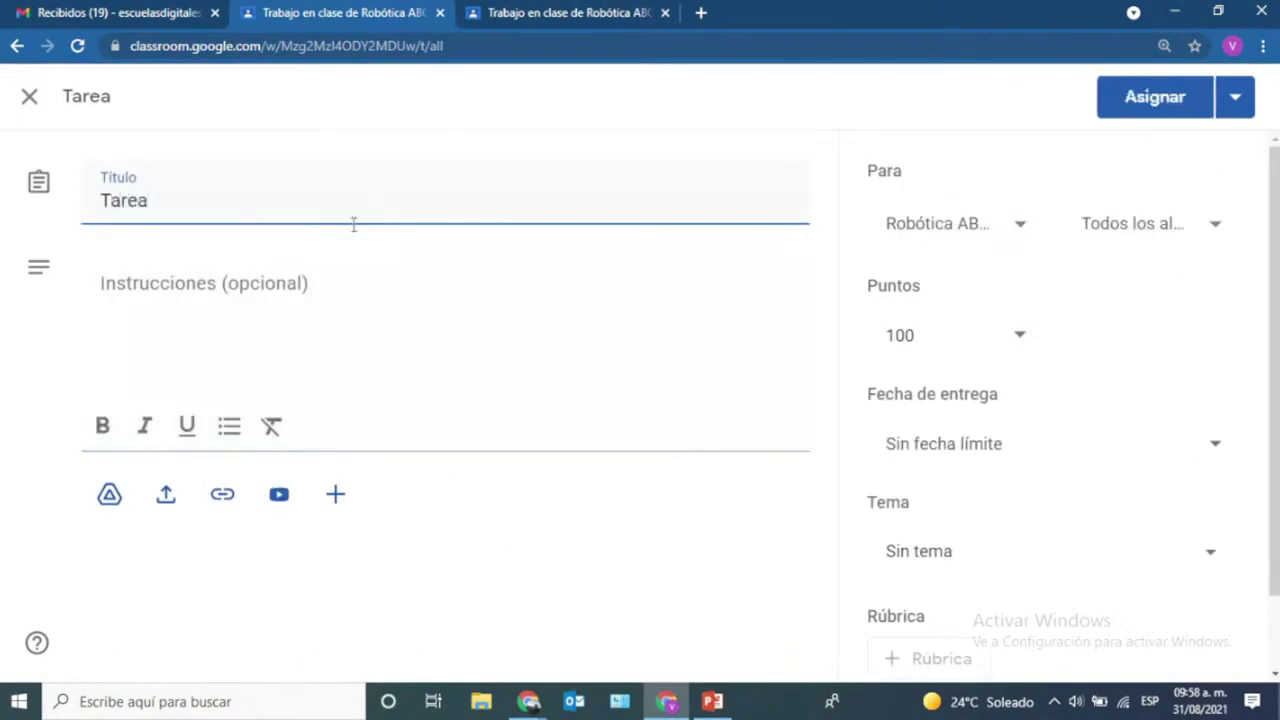
# - Write the assignment instructions as "Resume lo mas importante del video"
pyautogui.click(317, 286)
pyautogui.write('Res')
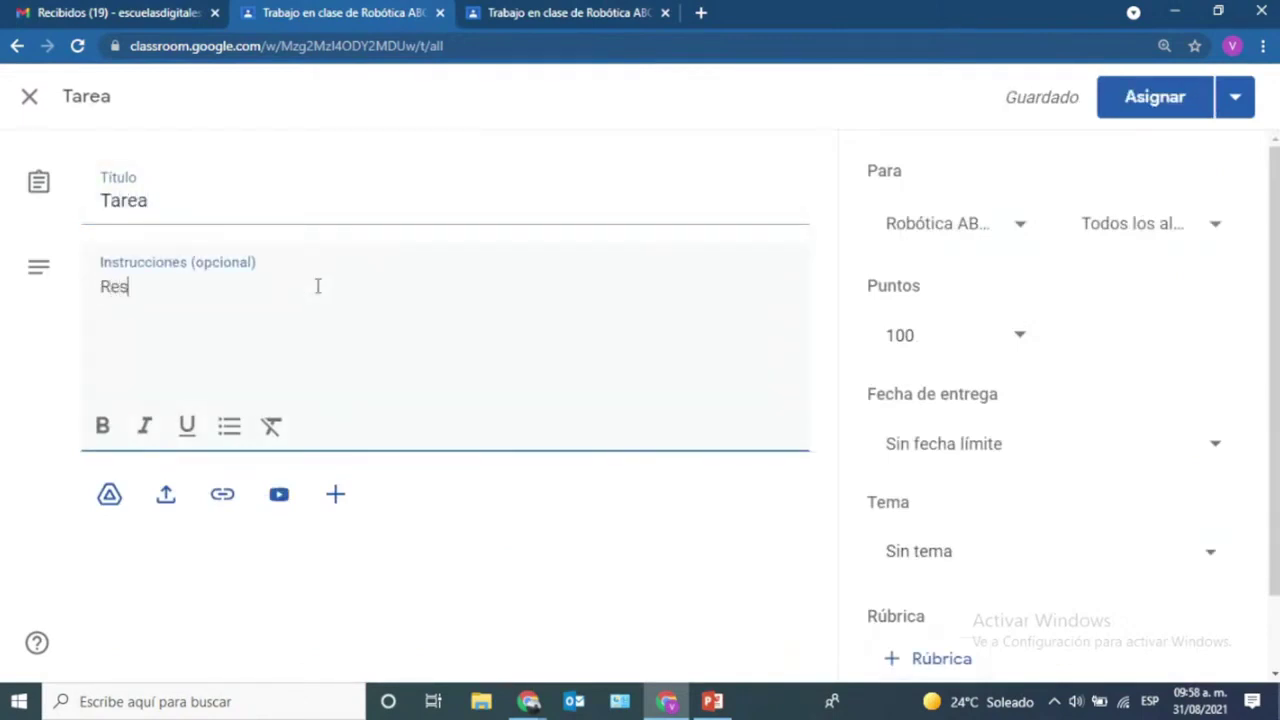
pyautogui.write('ume lo mas imp')
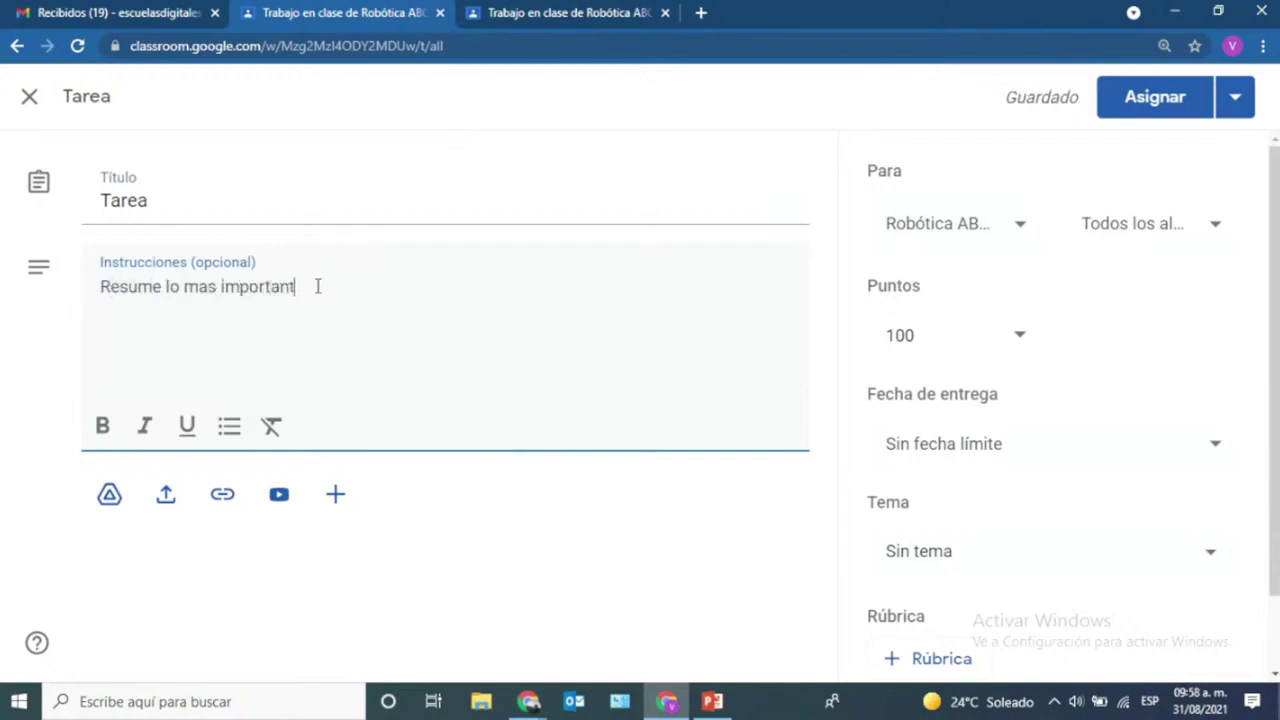
pyautogui.write('ortante del video')
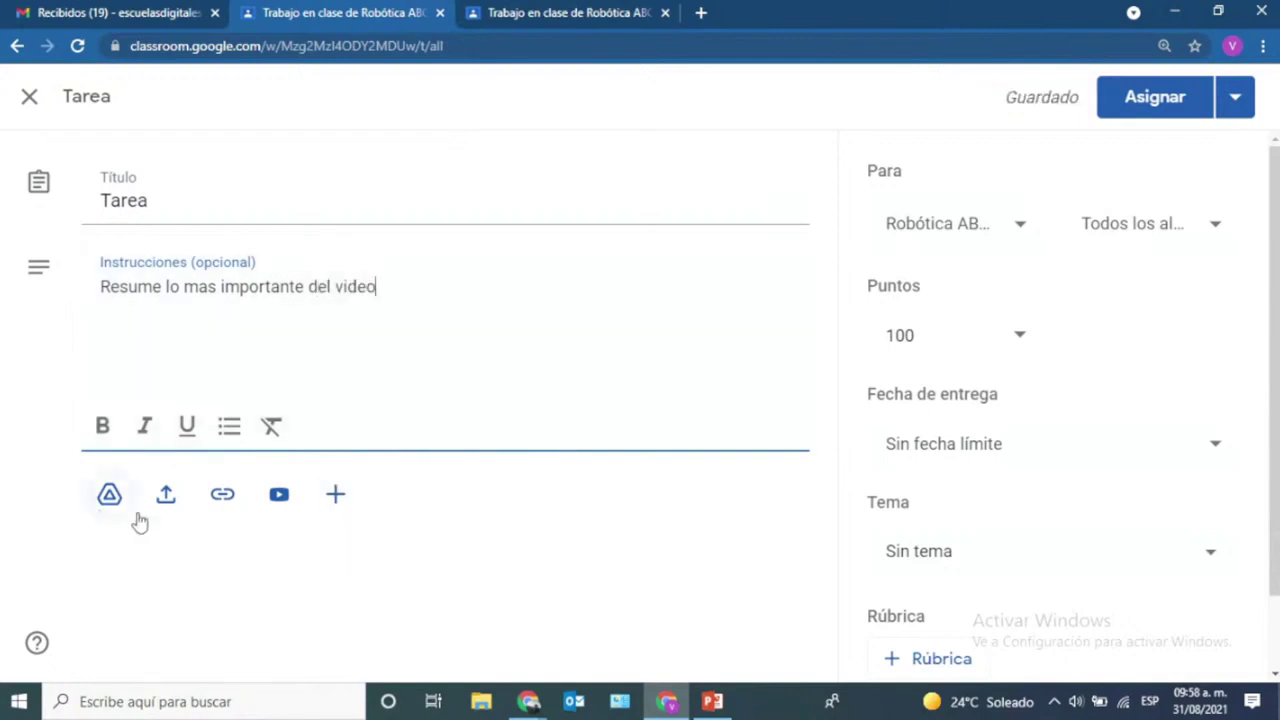
# - Create a new Google Docs document as an attachment to the assignment and name it "Resumen del video"
pyautogui.click(335, 494)
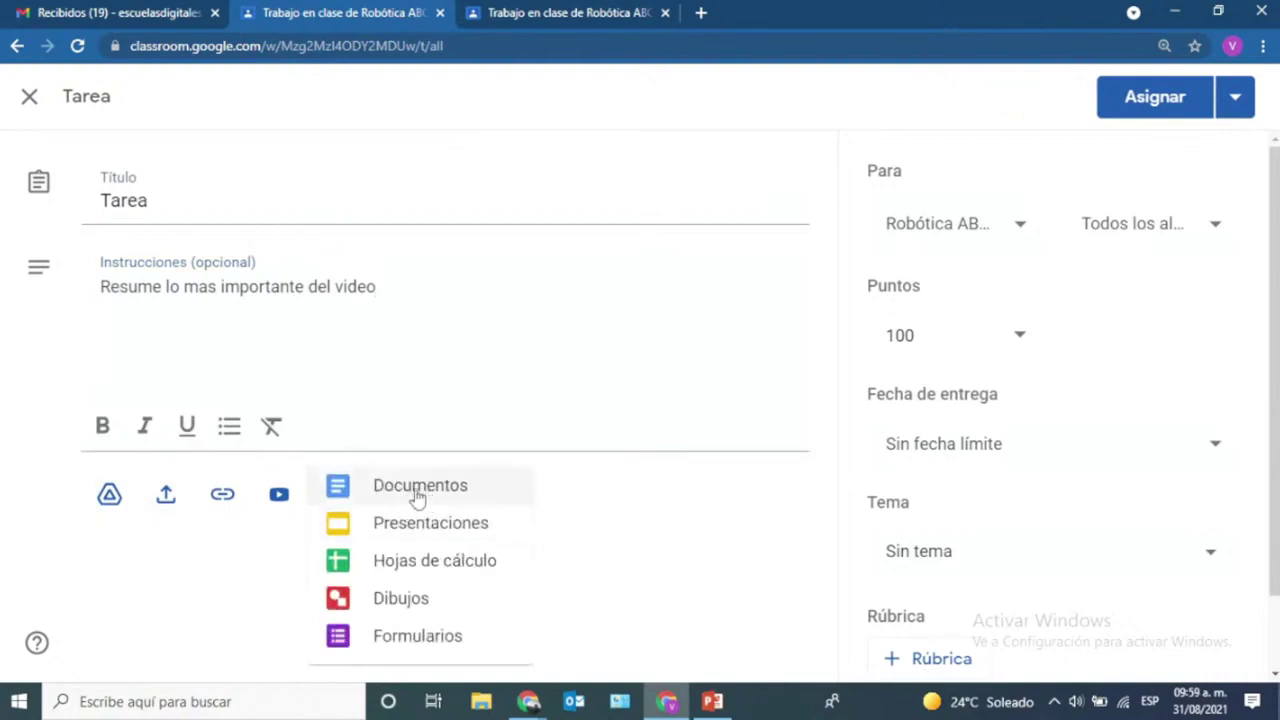
pyautogui.click(418, 496)
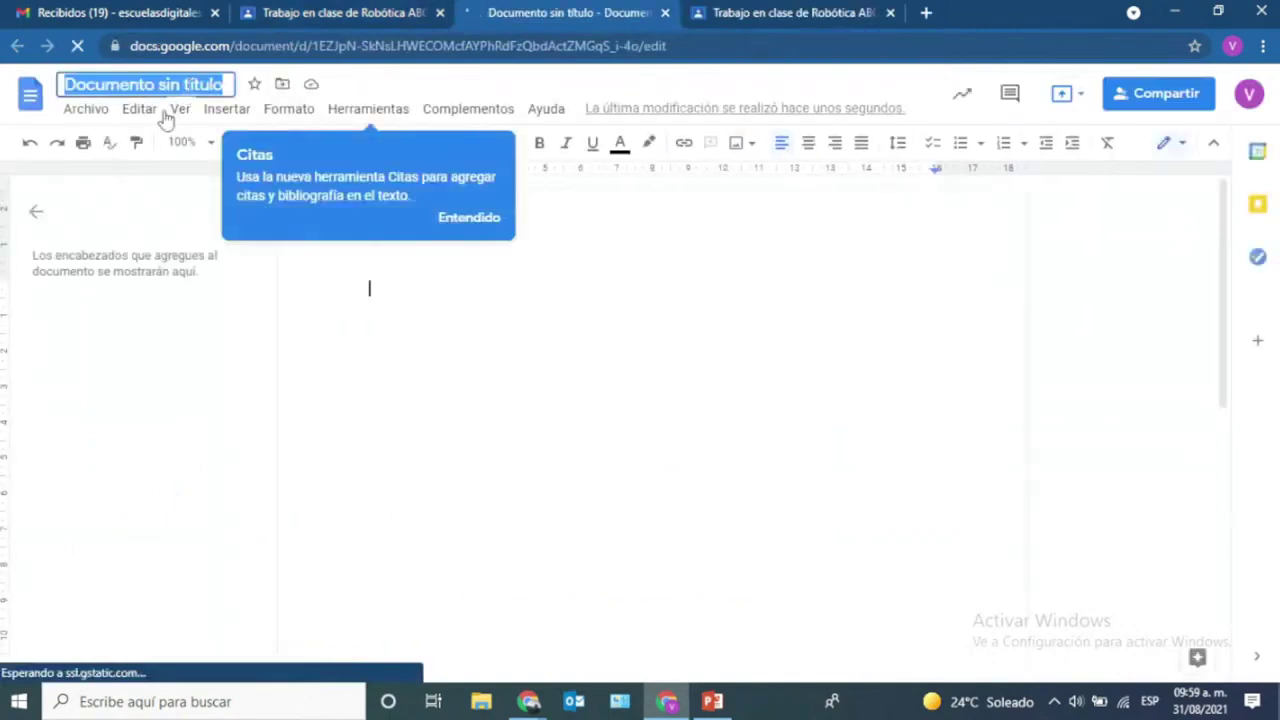
pyautogui.write('Resu')
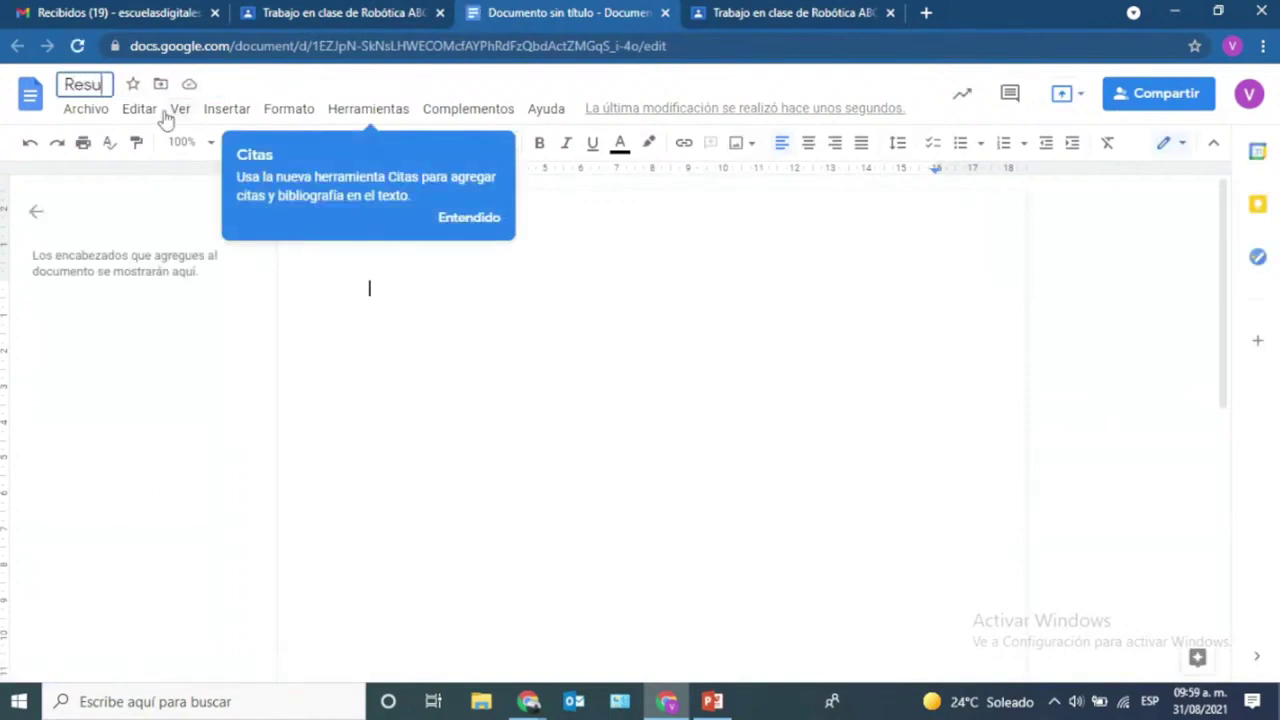
pyautogui.write('men del video')
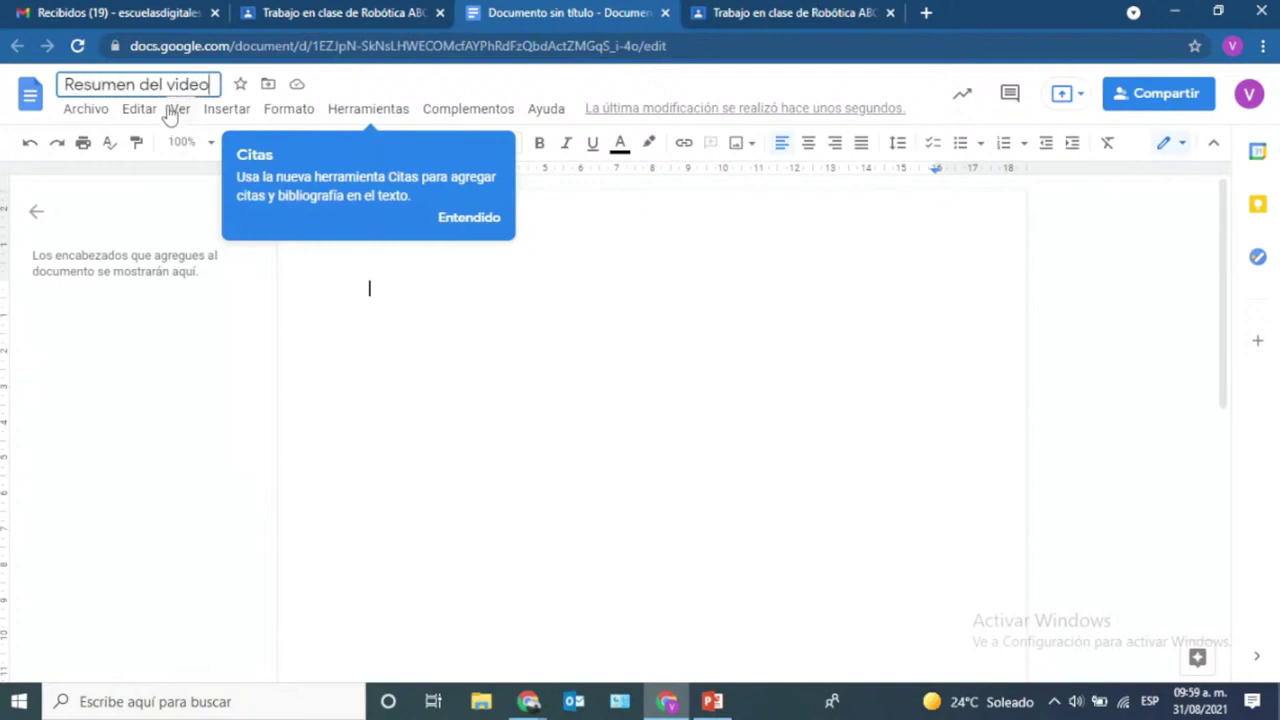
# - Copy the document's title into its body as a heading and centre it
pyautogui.hotkey('ctrl', 'a')
pyautogui.hotkey('ctrl', 'c')
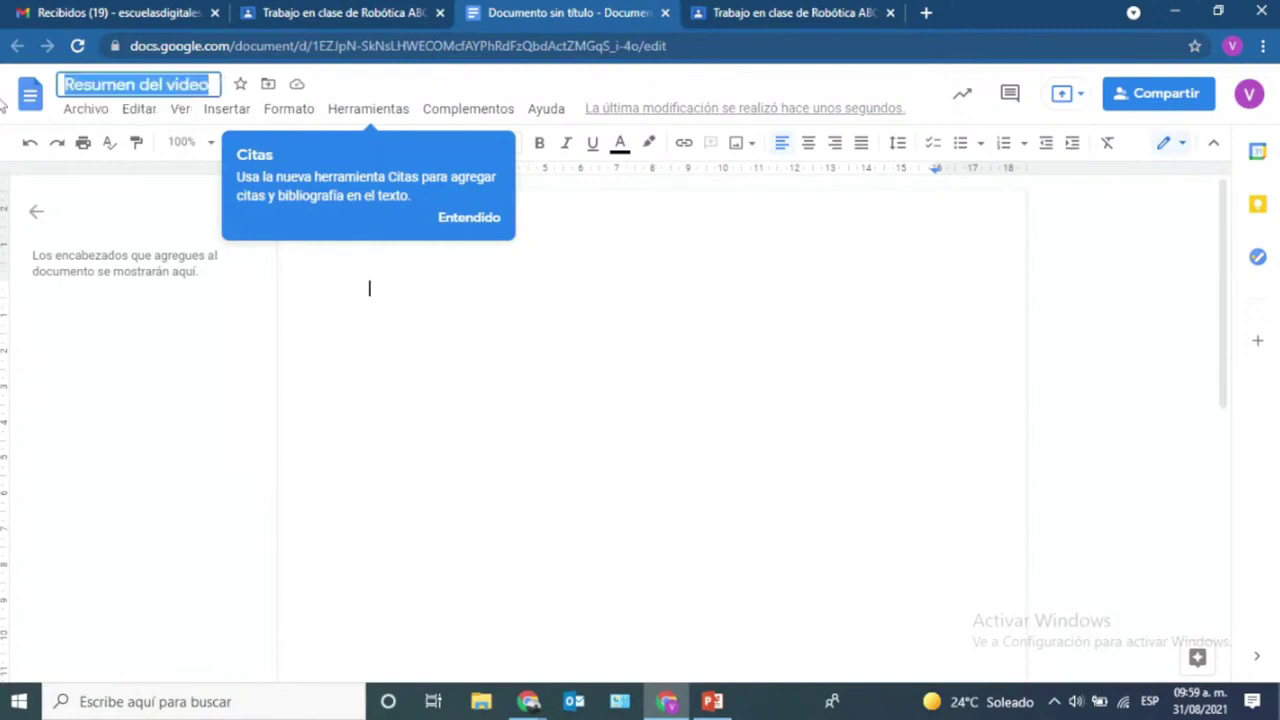
pyautogui.click(697, 289)
pyautogui.hotkey('ctrl', 'v')
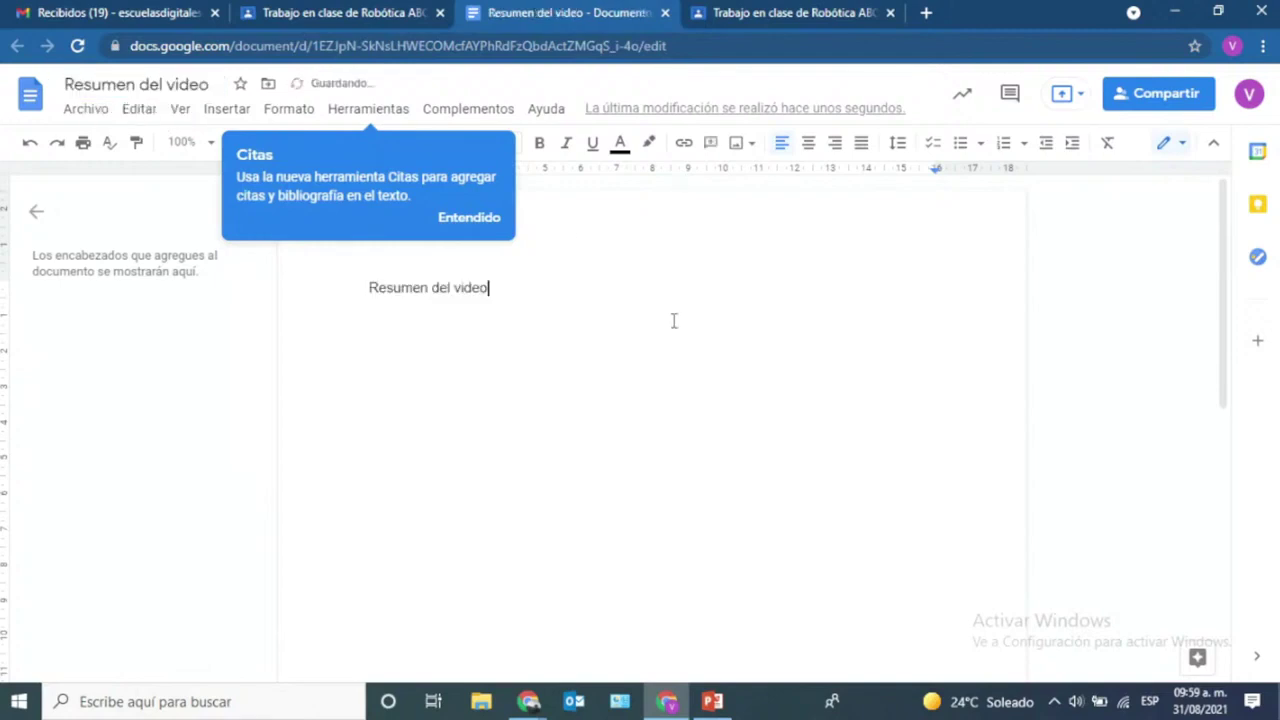
pyautogui.click(810, 143)
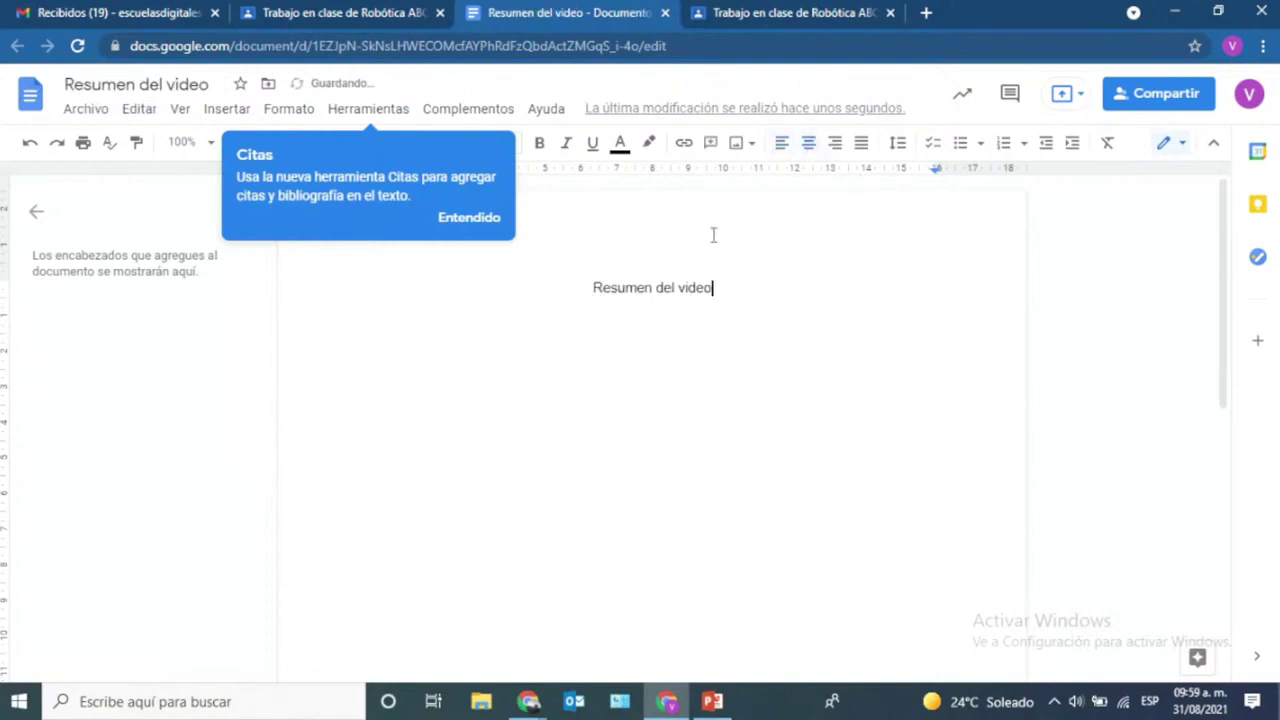
pyautogui.moveTo(742, 282); pyautogui.dragTo(560, 274)
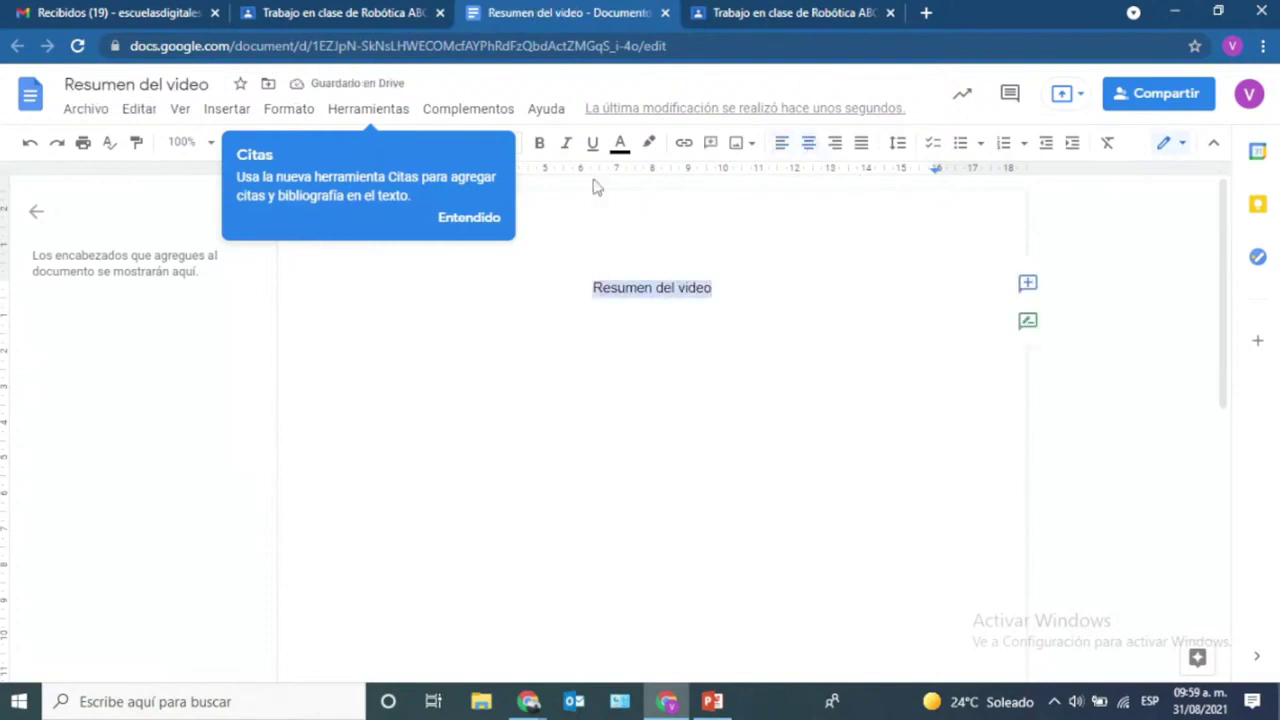
pyautogui.click(933, 352)
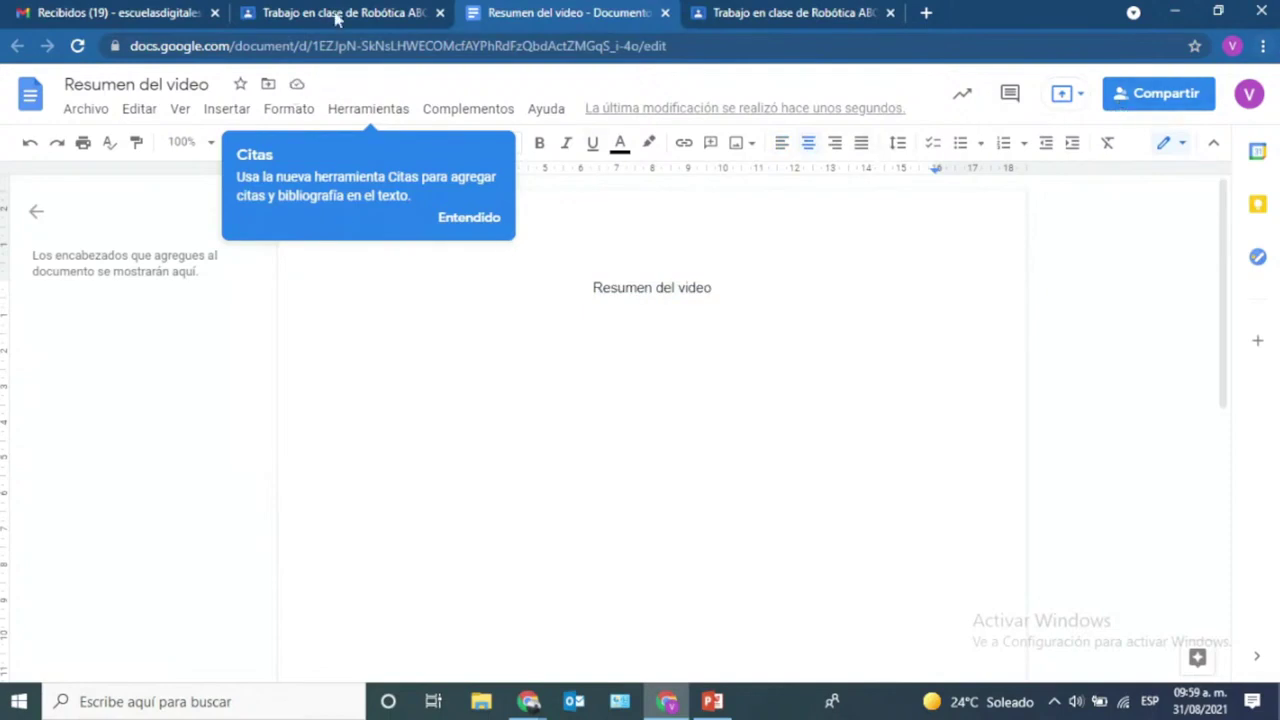
# - Switch back to the assignment draft in Google Classroom
pyautogui.click(338, 15)
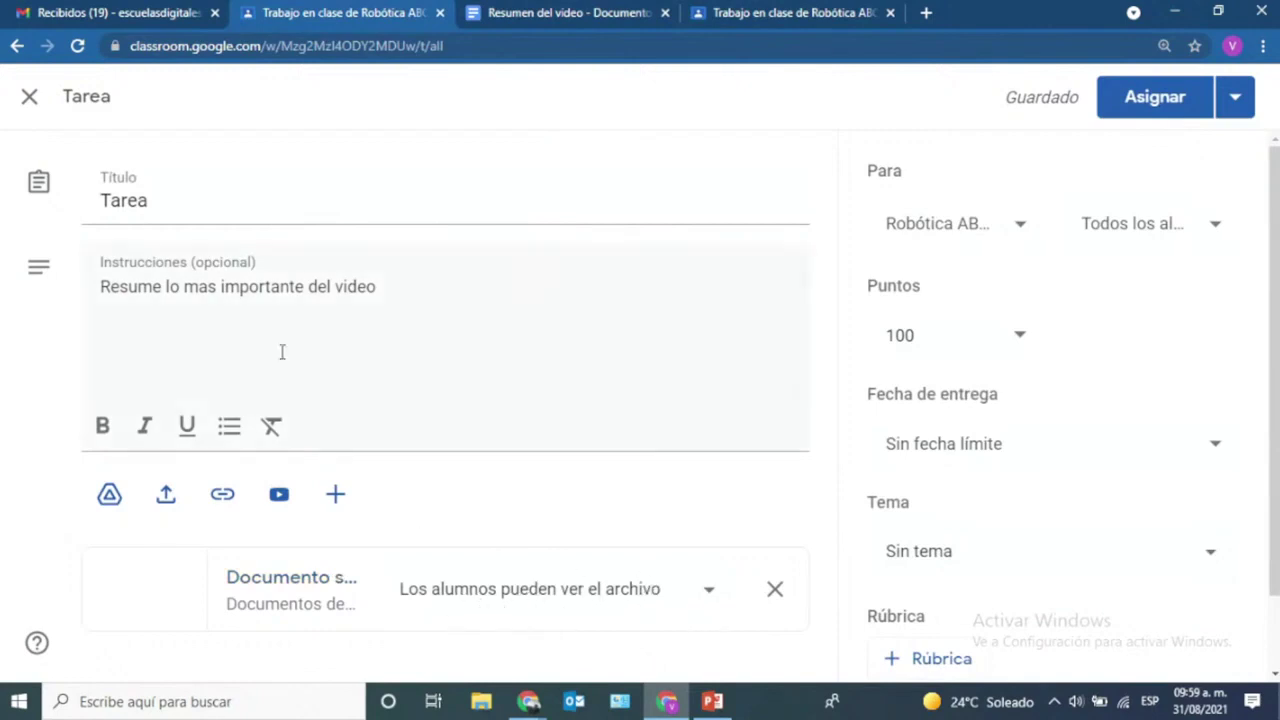
pyautogui.click(378, 357)
pyautogui.click(178, 195)
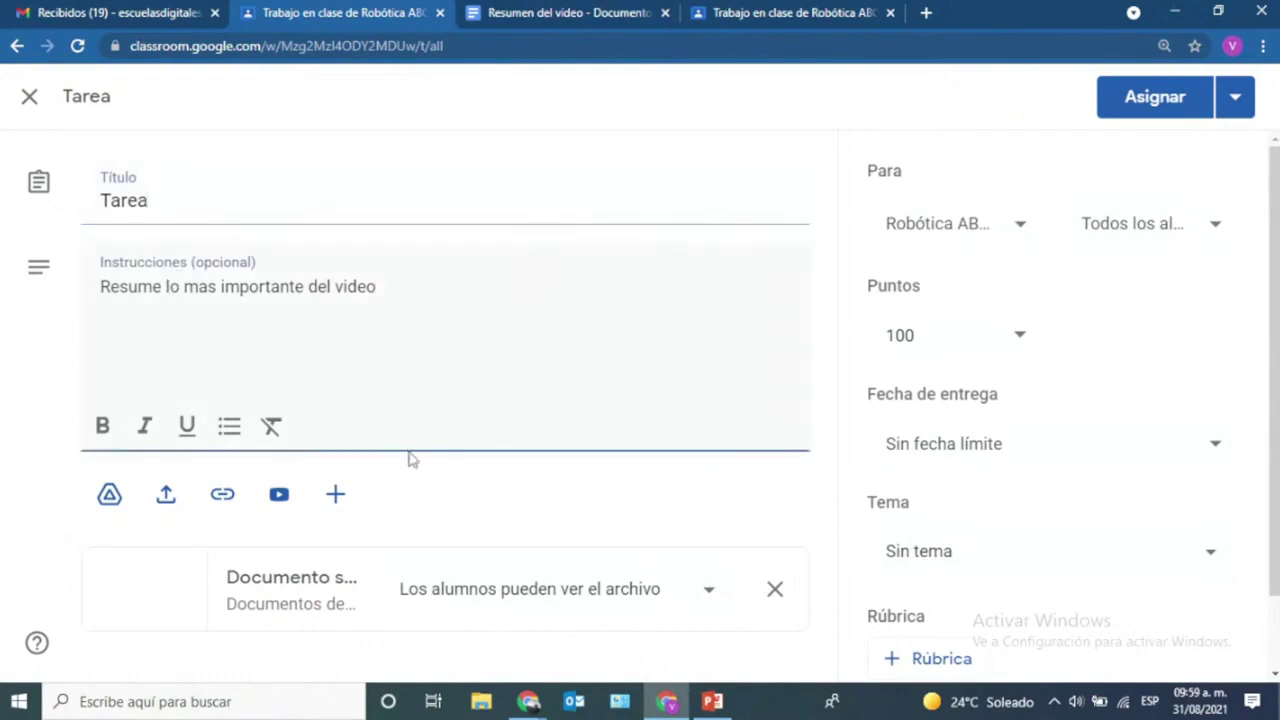
# - Review the file types that can be created as attachments and the classes the assignment can be posted to
pyautogui.scroll(-2, 412, 459)
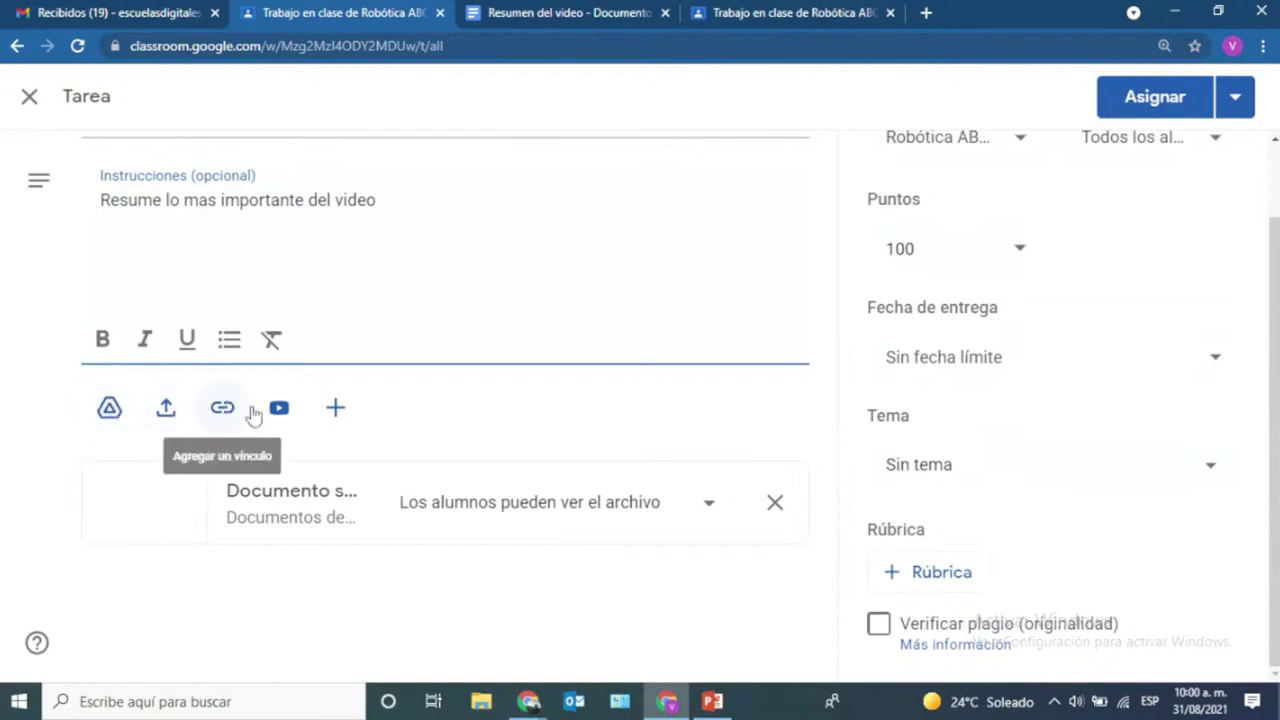
pyautogui.click(335, 412)
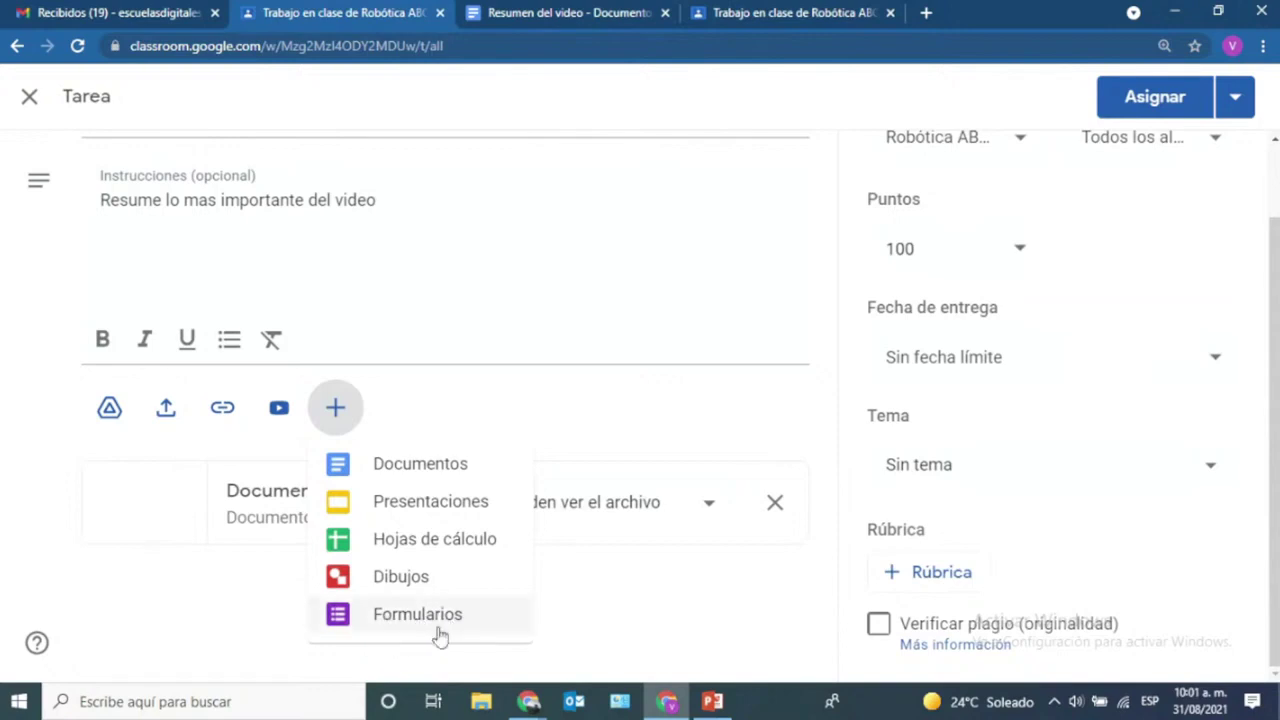
pyautogui.click(621, 638)
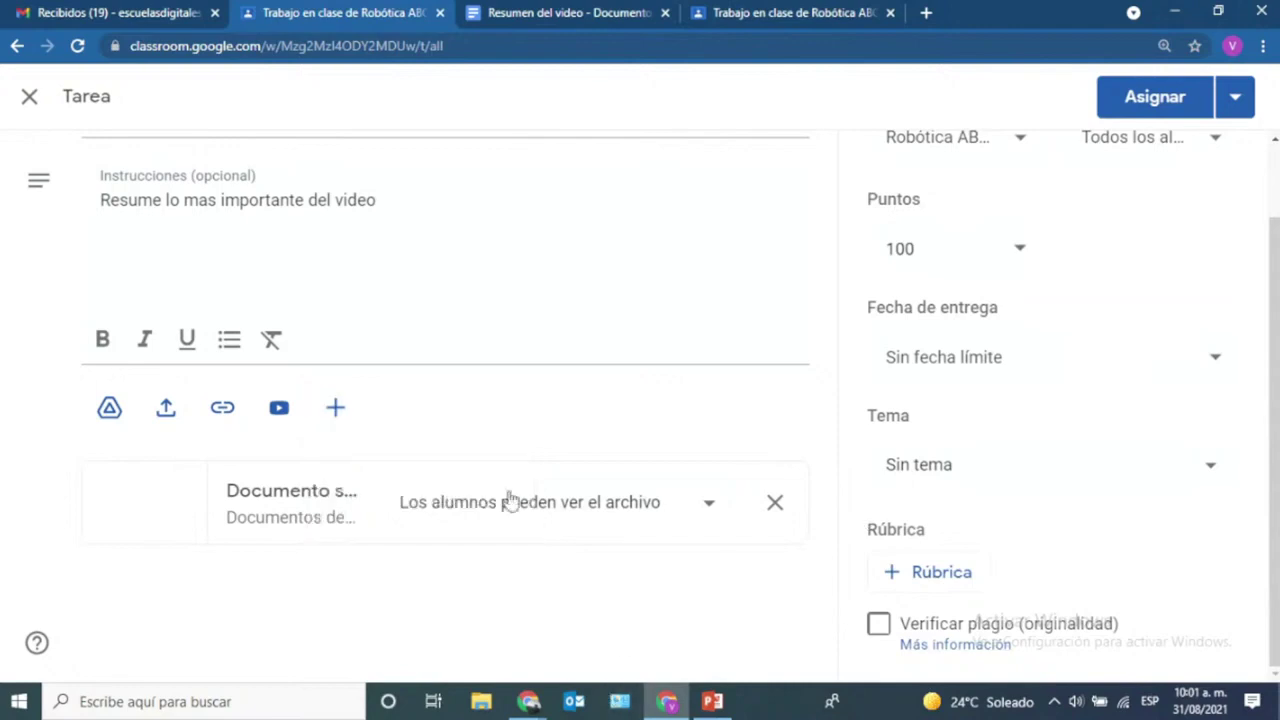
pyautogui.scroll(1, 445, 286)
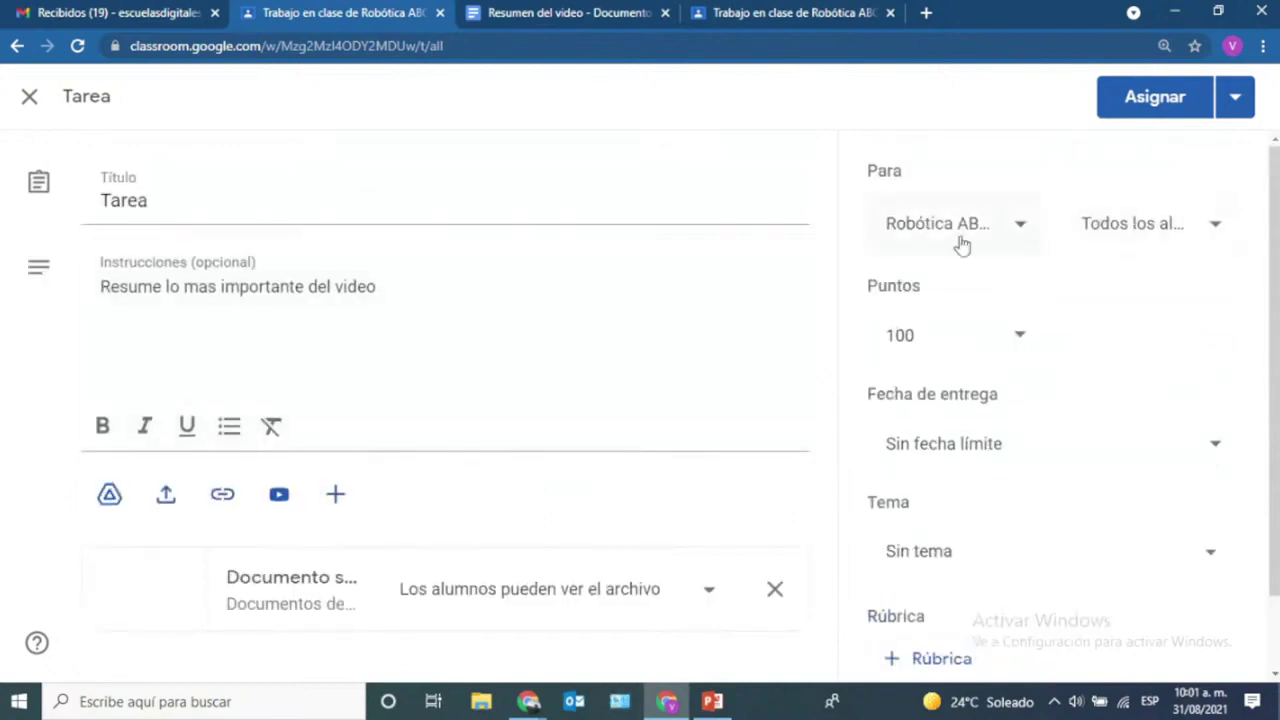
pyautogui.click(1025, 228)
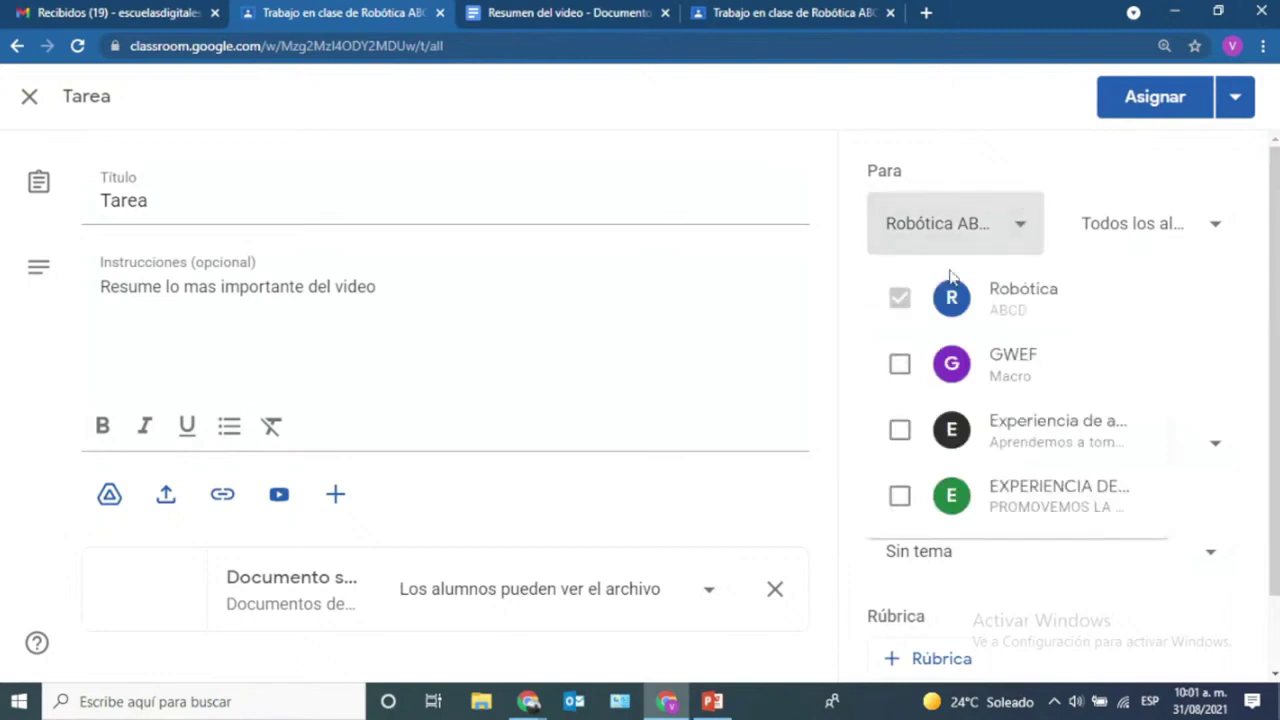
pyautogui.click(1110, 150)
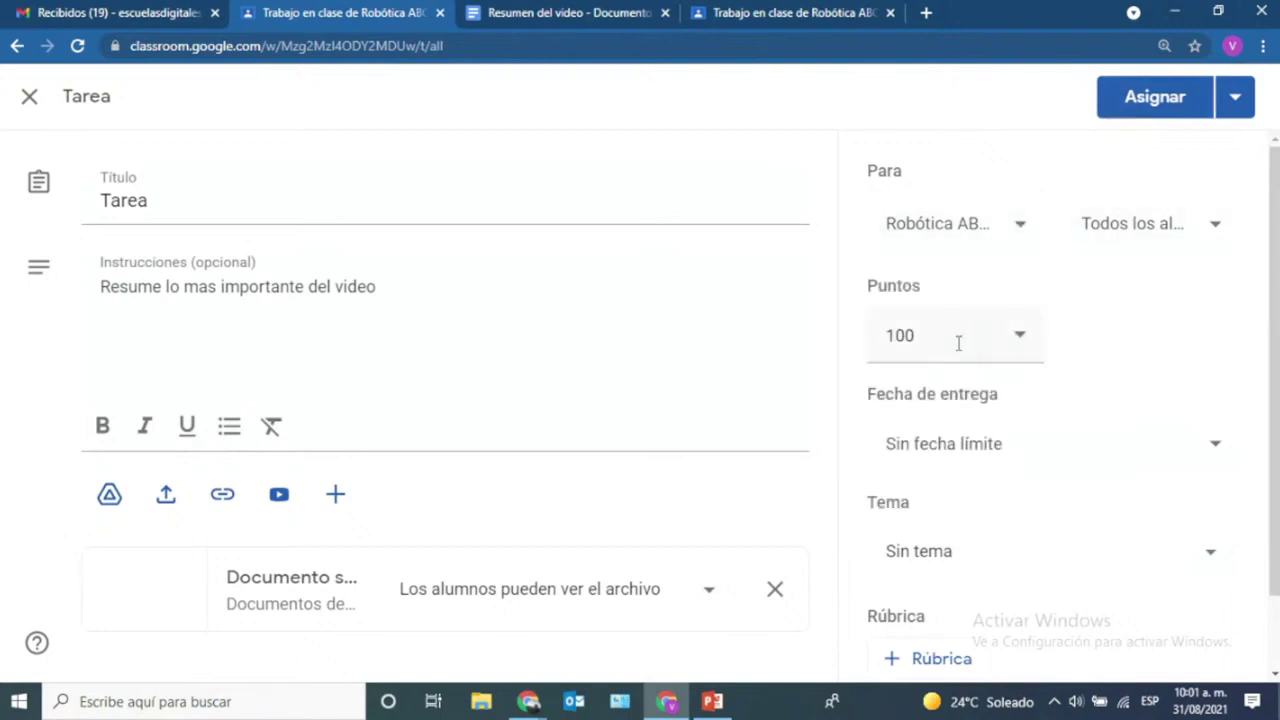
# - Set the assignment's maximum points to 20
pyautogui.click(958, 343)
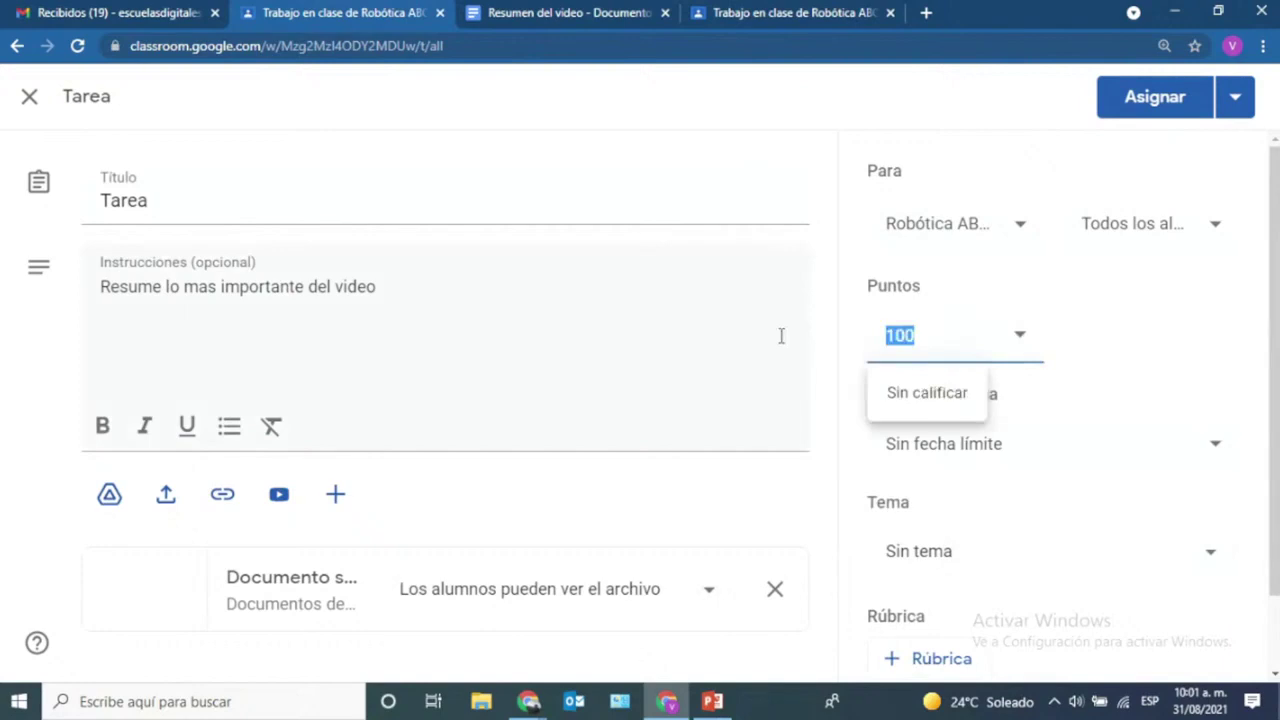
pyautogui.write('20')
pyautogui.click(1137, 341)
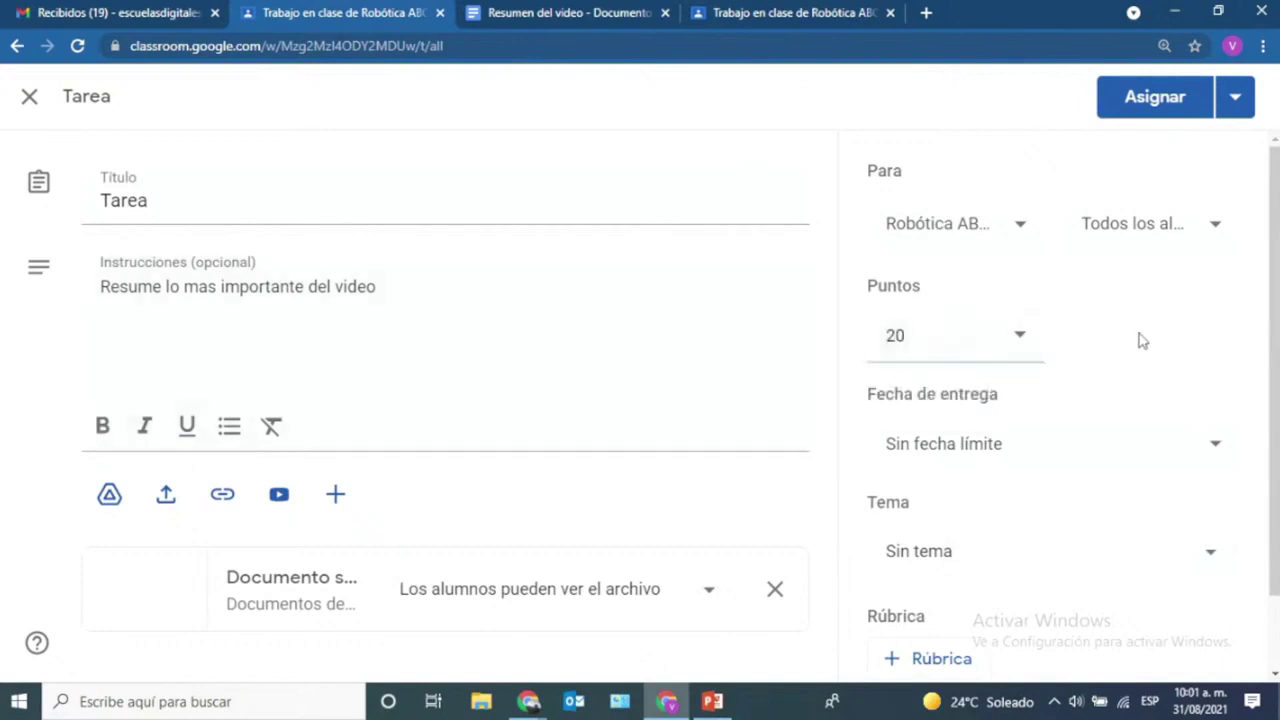
# - Set the assignment's due date to 3 September 2021 and file it under the topic Bimestre 1
pyautogui.scroll(-2, 1098, 382)
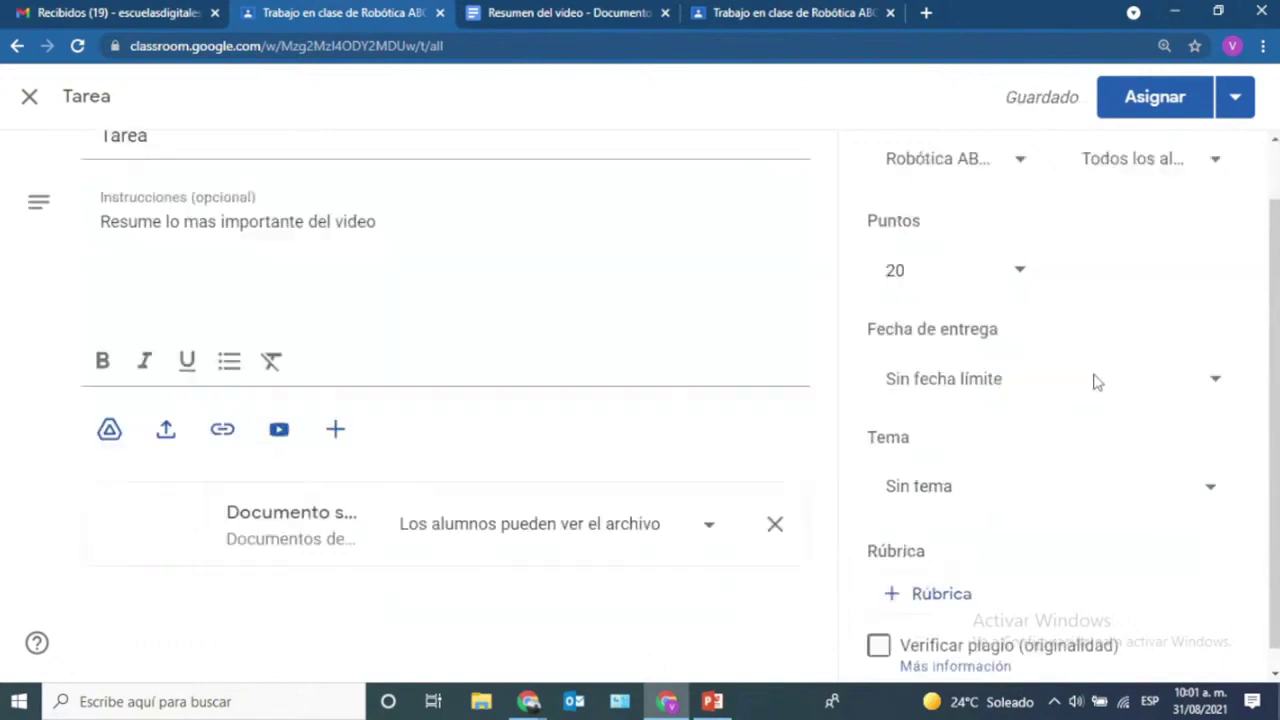
pyautogui.click(1217, 360)
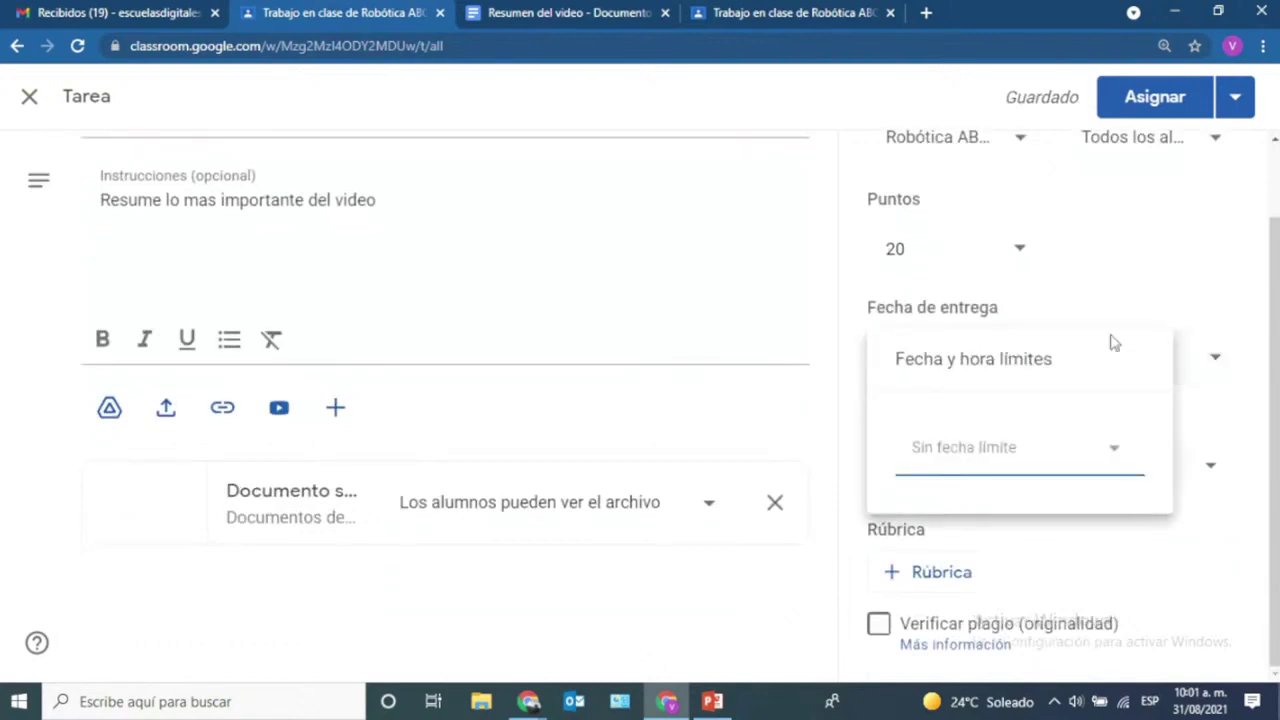
pyautogui.click(1116, 455)
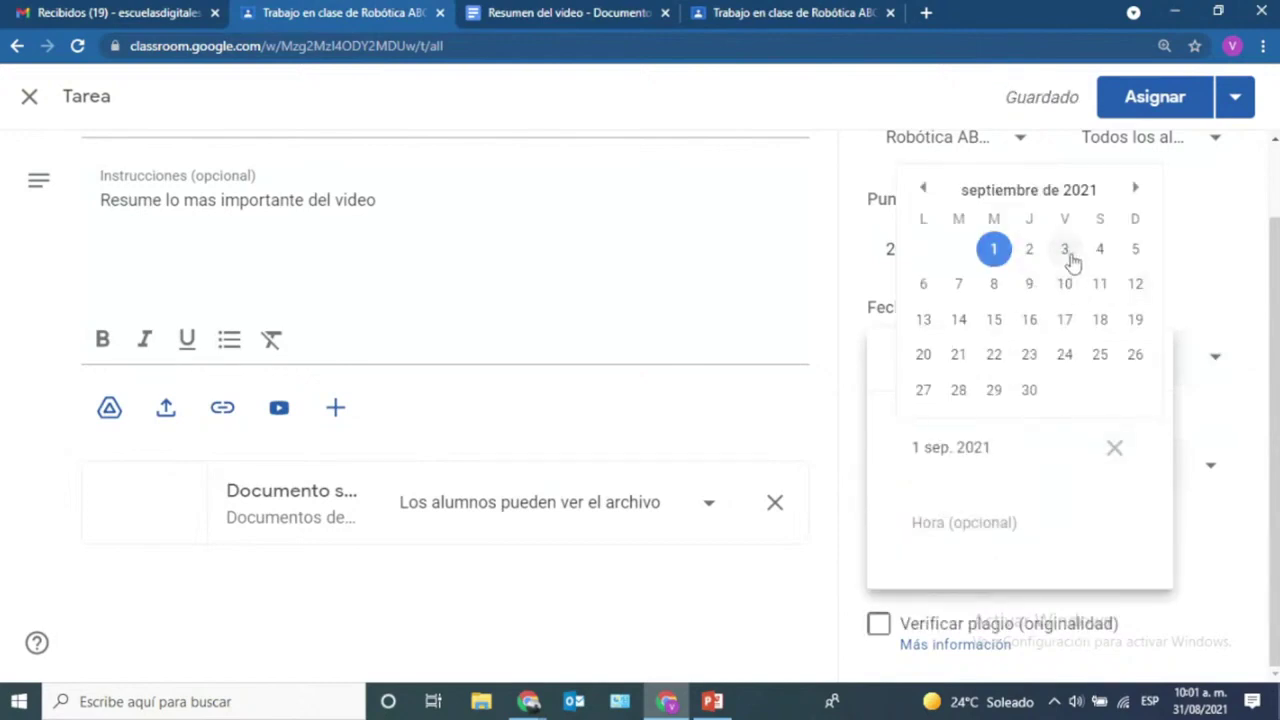
pyautogui.click(1065, 250)
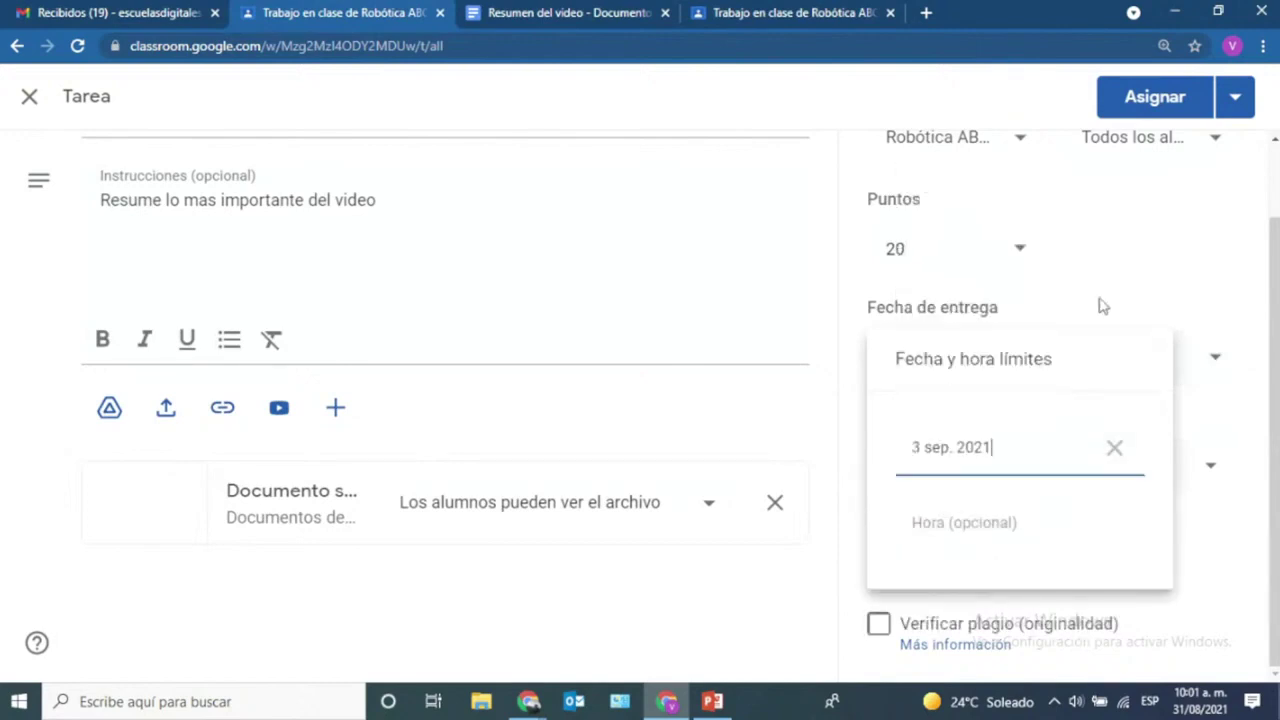
pyautogui.click(1220, 557)
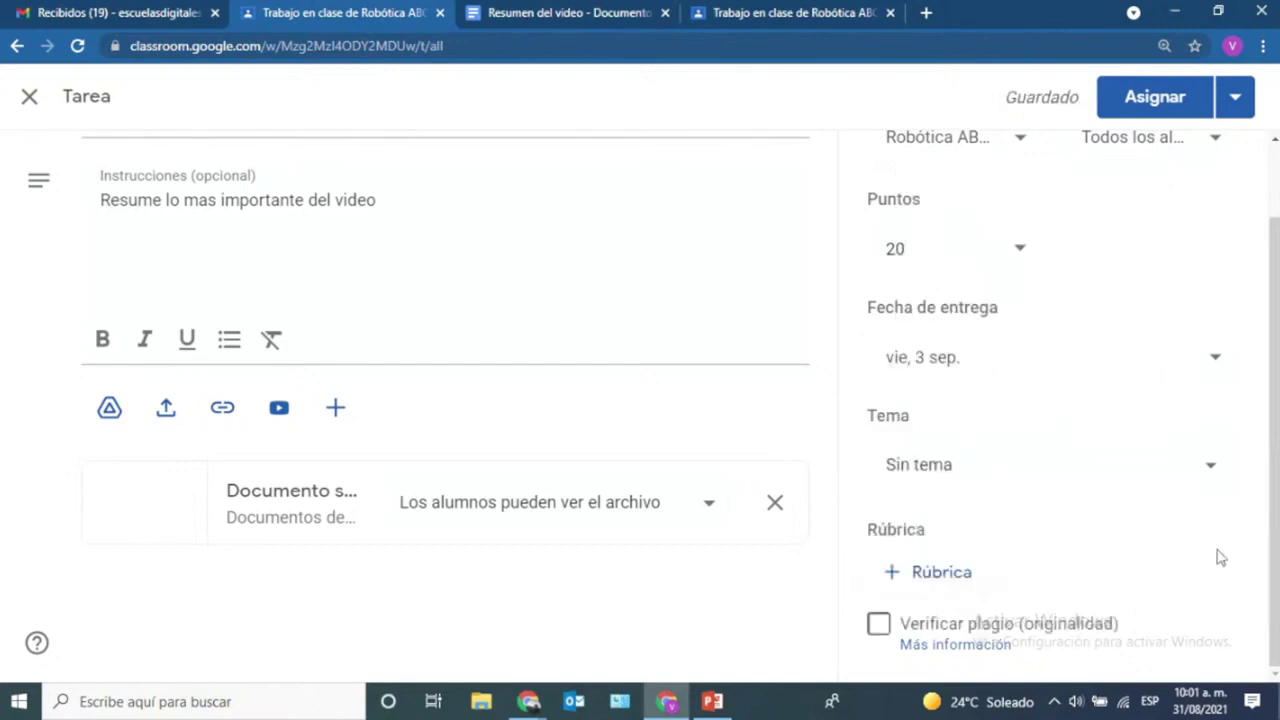
pyautogui.click(1212, 468)
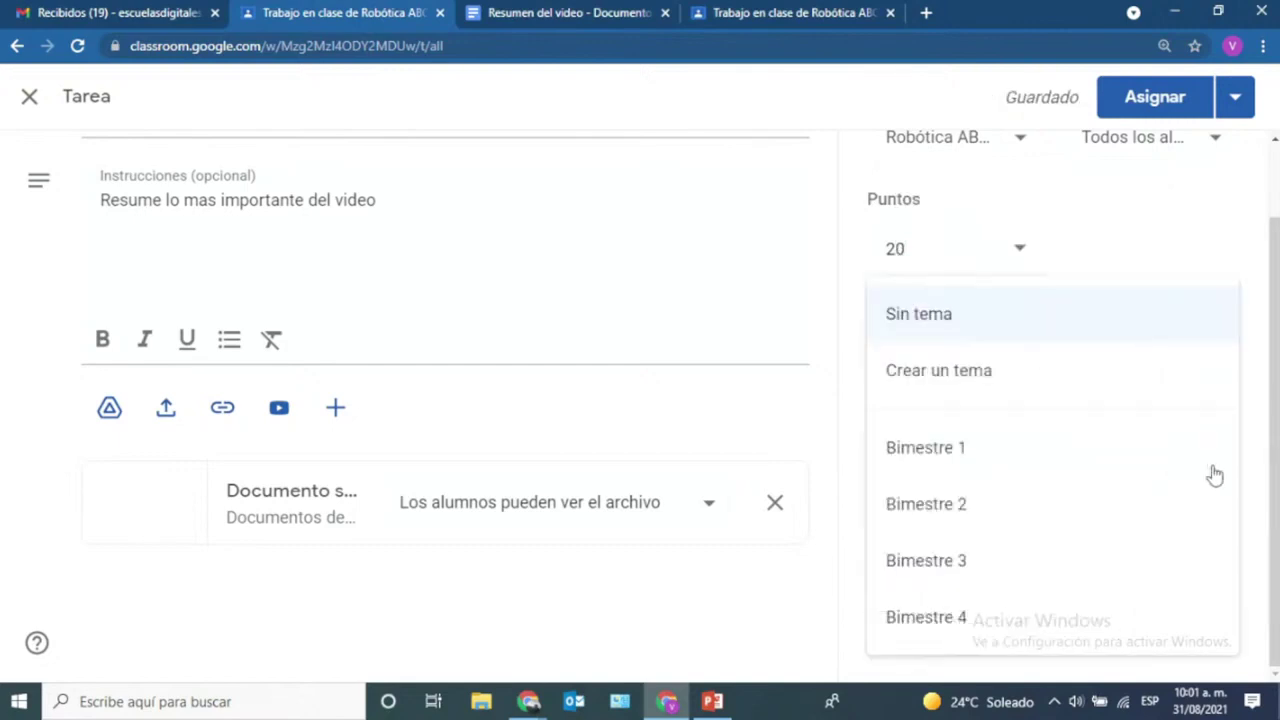
pyautogui.click(1006, 457)
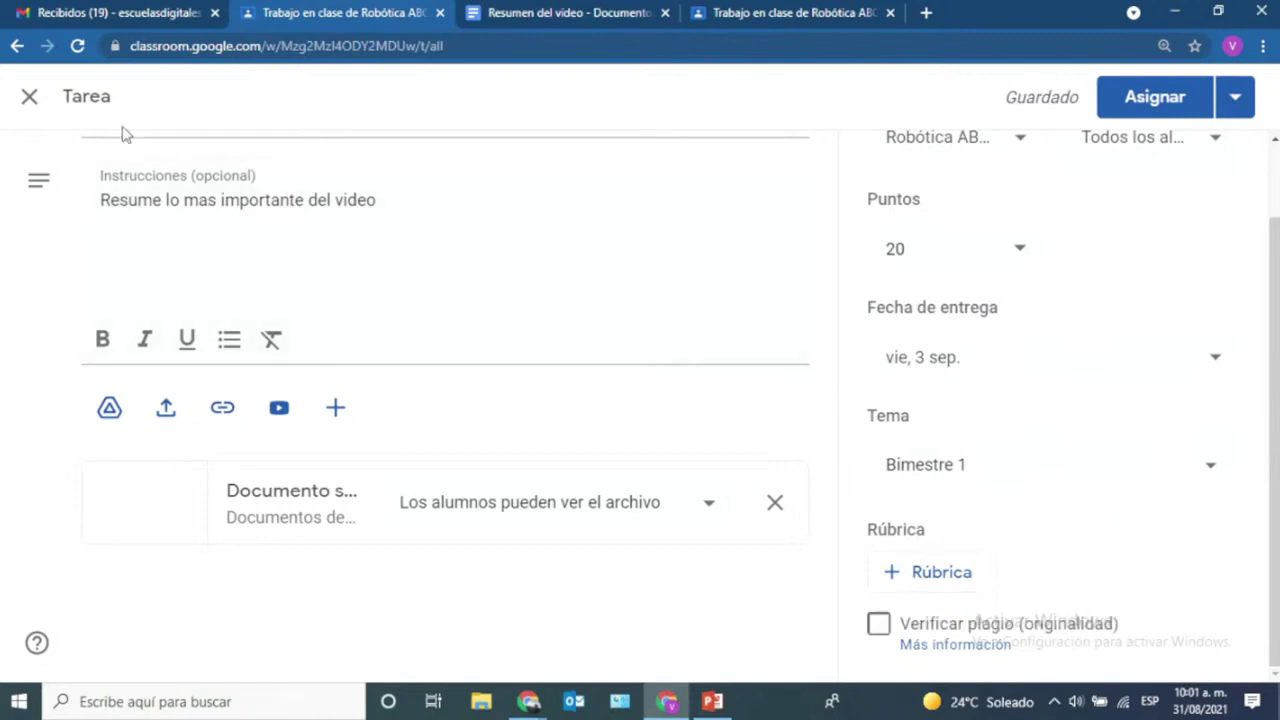
# - Look over the ways to add a rubric, and enable the plagiarism (originality) check for the assignment
pyautogui.click(899, 578)
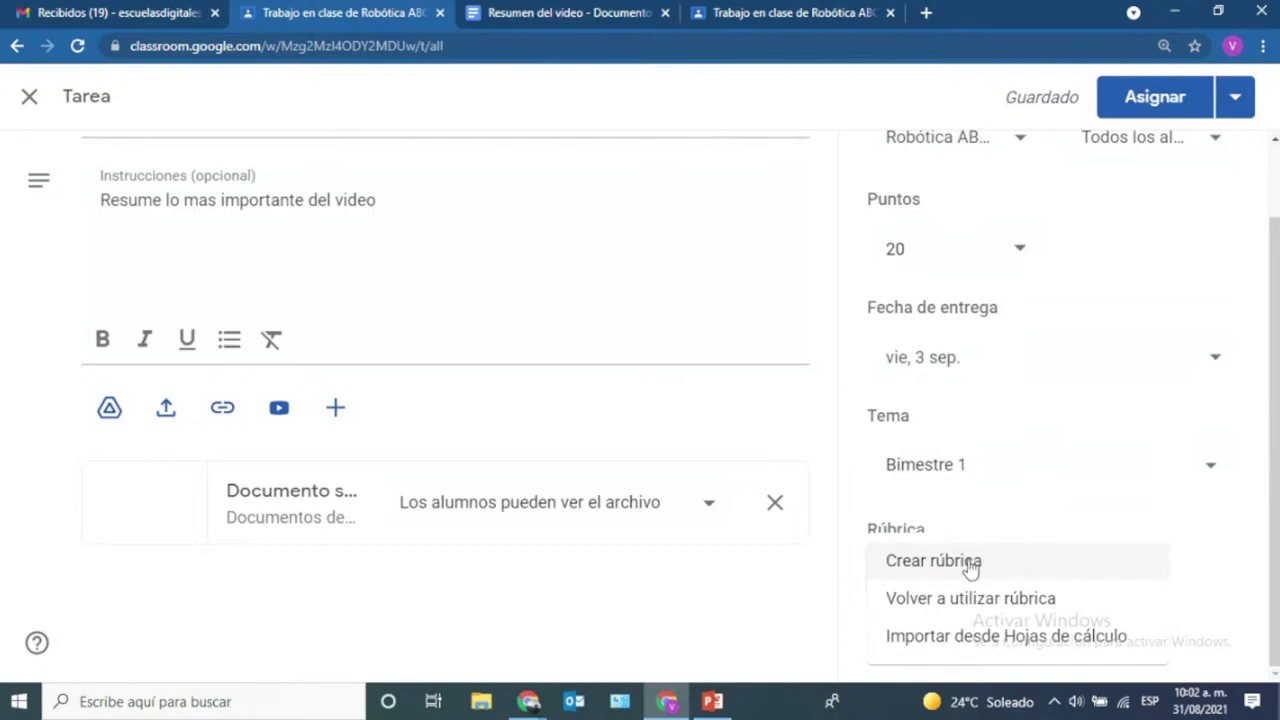
pyautogui.click(1020, 509)
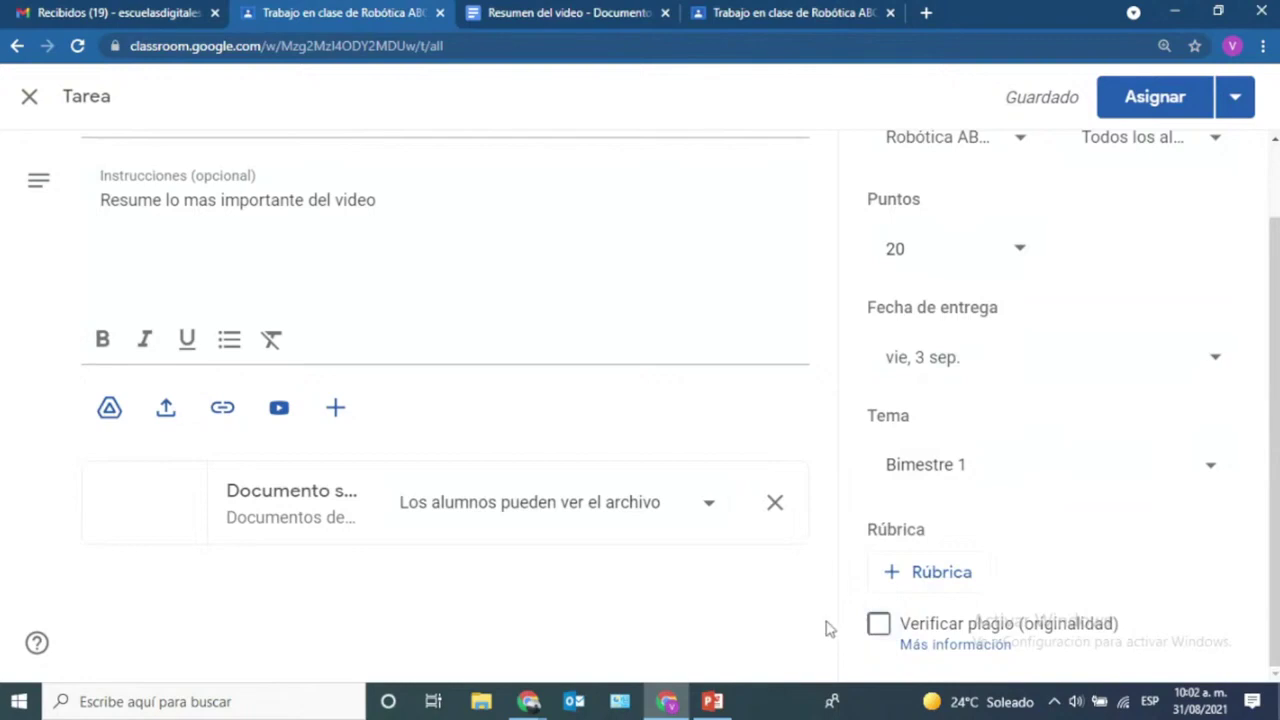
pyautogui.hotkey('ctrl', '+')
pyautogui.hotkey('ctrl', '+')
pyautogui.scroll(-2, 900, 580)
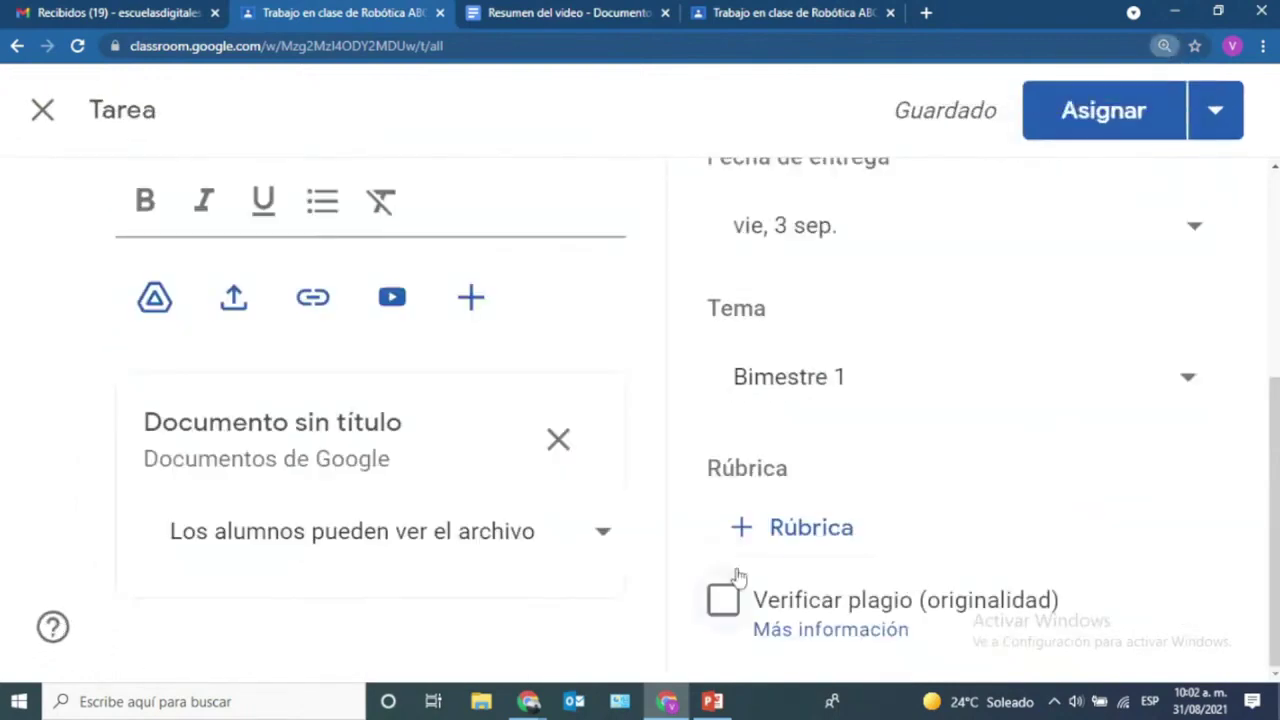
pyautogui.hotkey('ctrl', '+')
pyautogui.scroll(-2, 1151, 563)
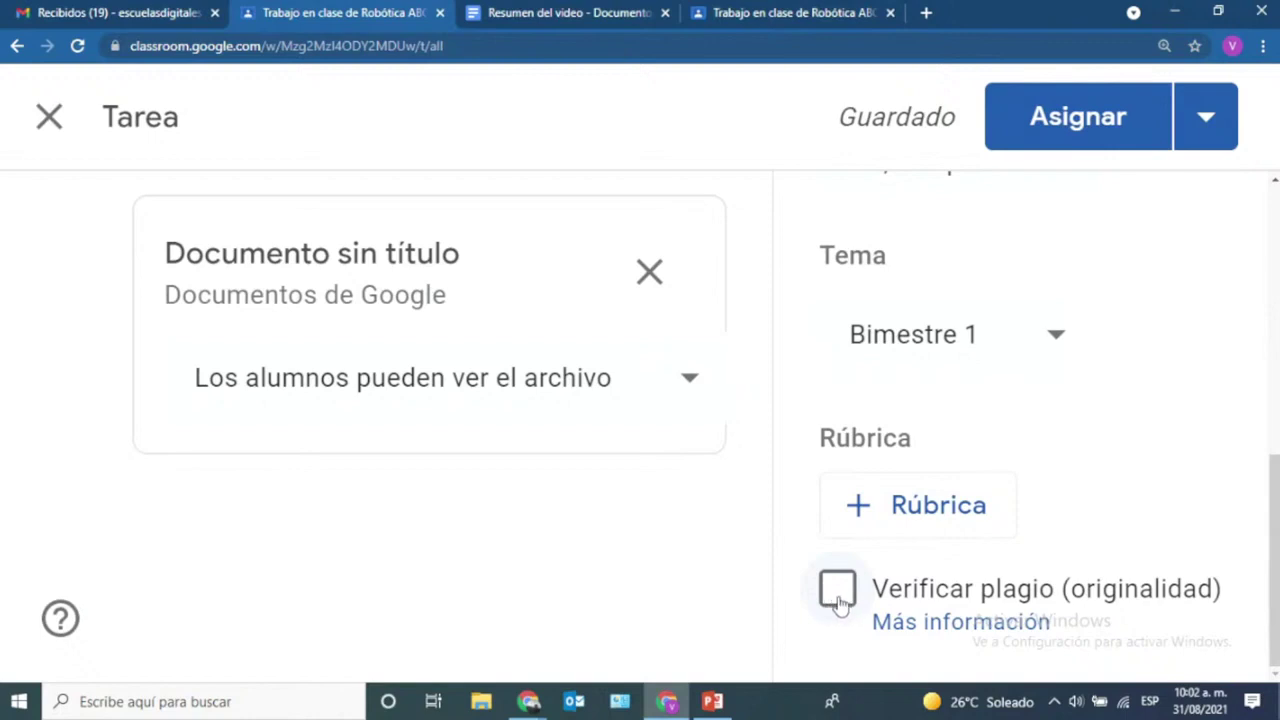
pyautogui.click(838, 596)
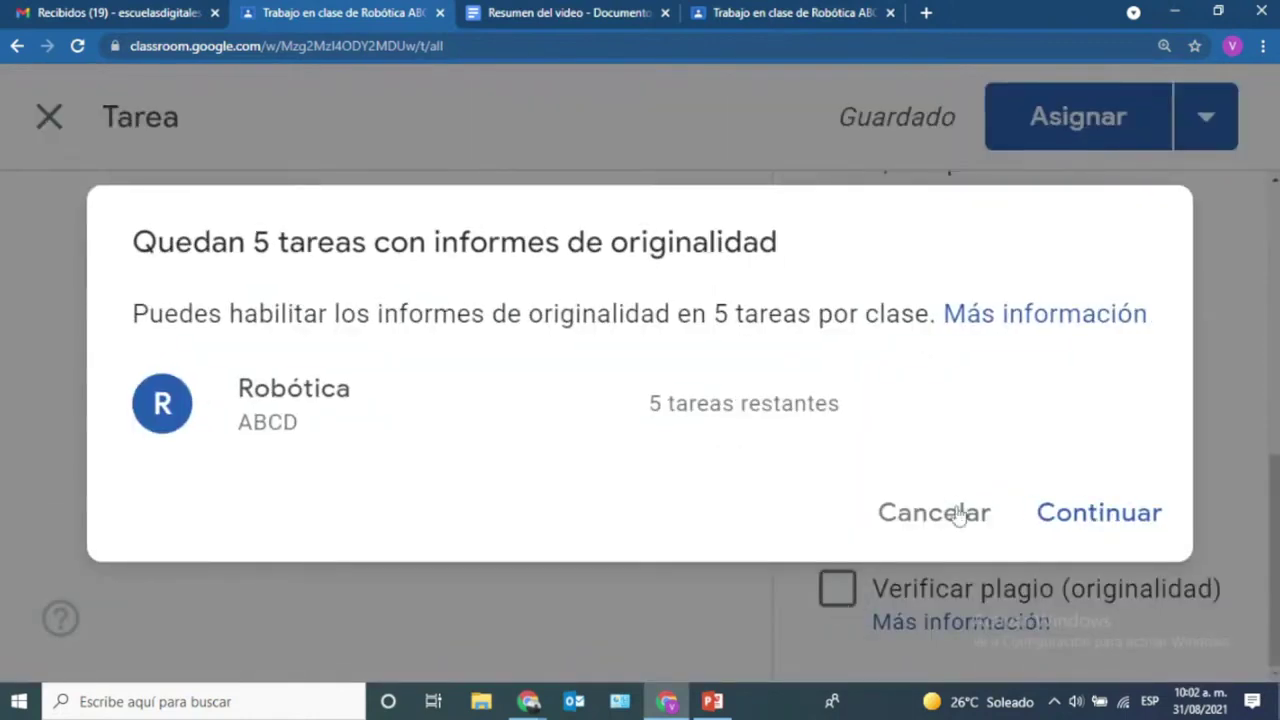
pyautogui.click(1120, 518)
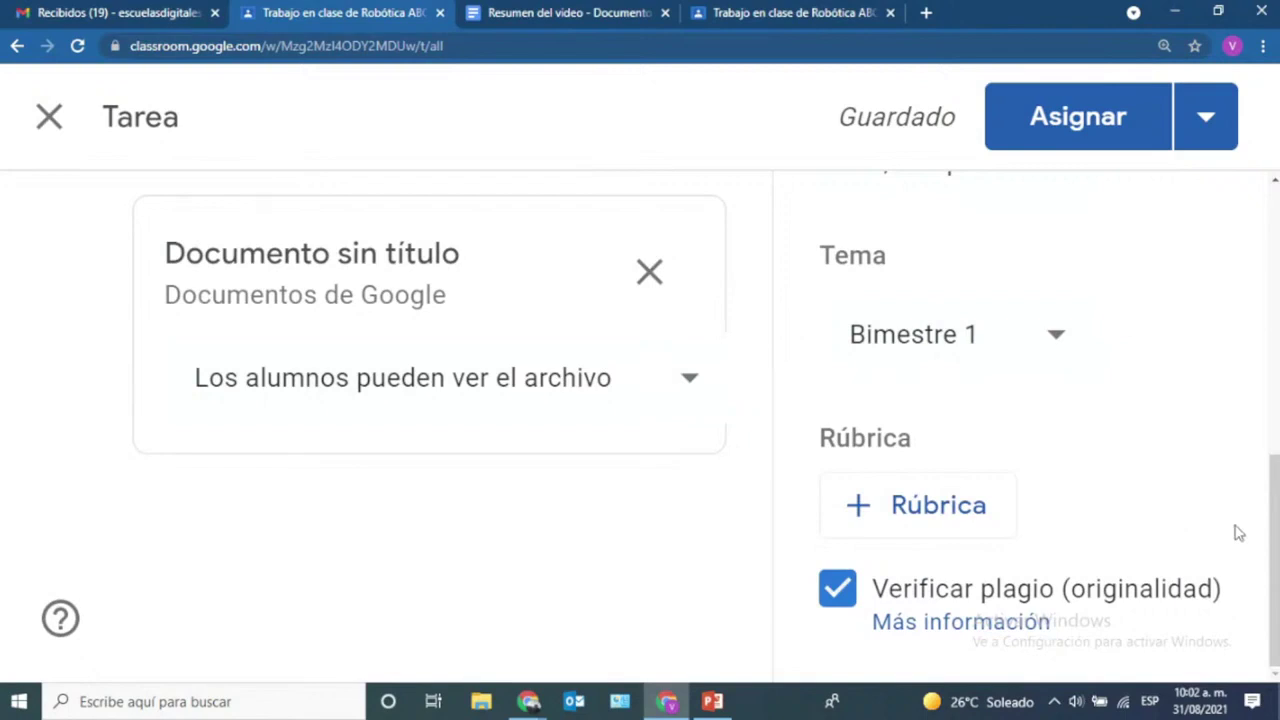
# - Look over the scheduling and draft options, and assign the task to the Robótica class immediately
pyautogui.hotkey('ctrl', '-')
pyautogui.hotkey('ctrl', '-')
pyautogui.hotkey('ctrl', '+')
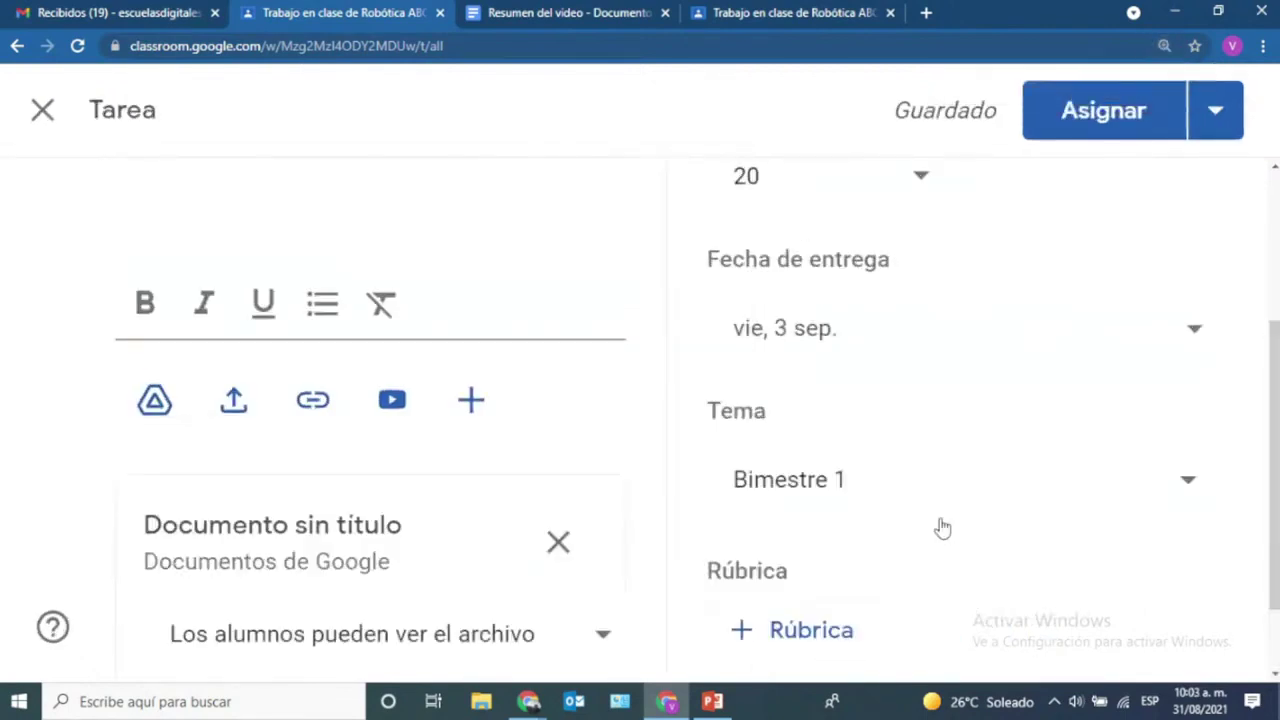
pyautogui.scroll(3, 945, 526)
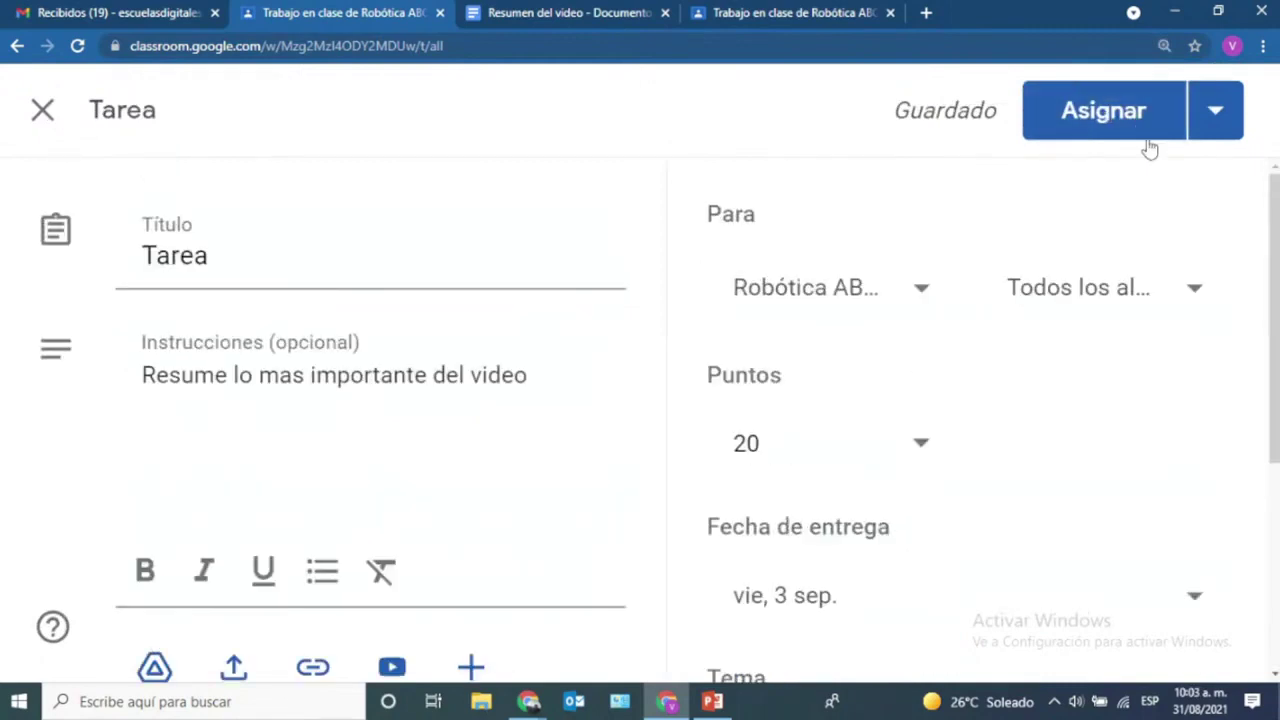
pyautogui.click(1217, 113)
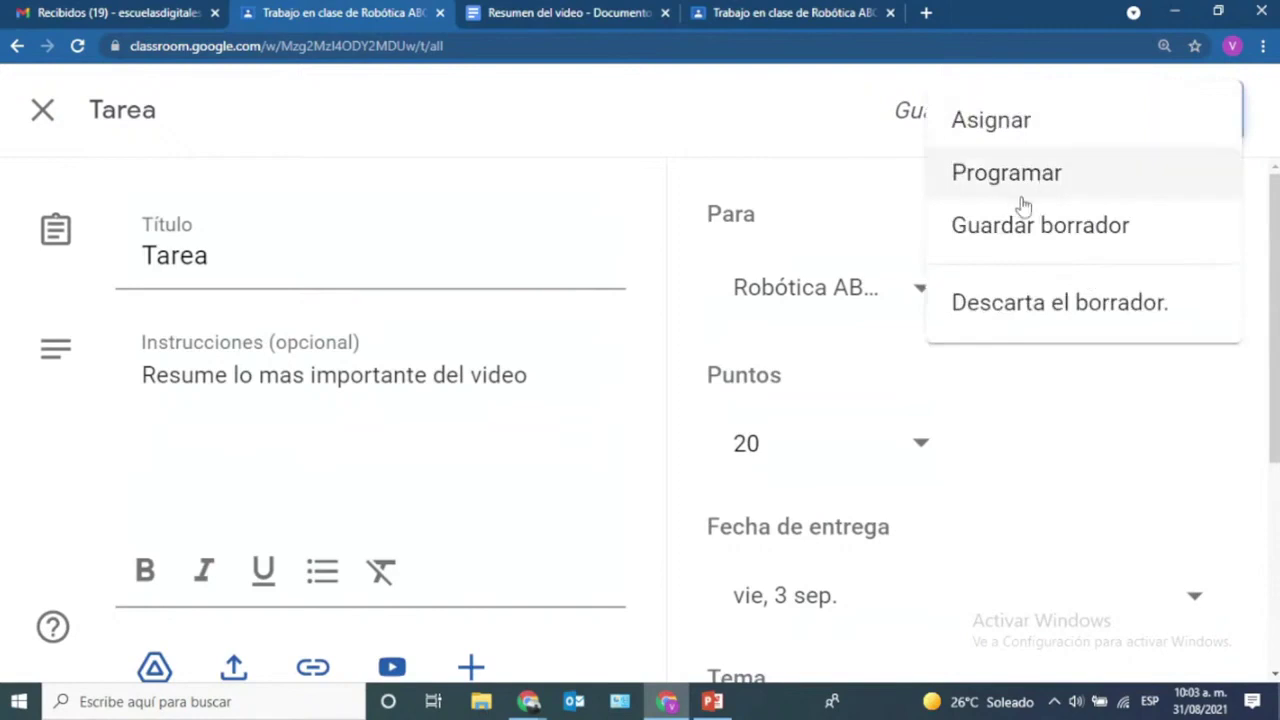
pyautogui.click(1088, 490)
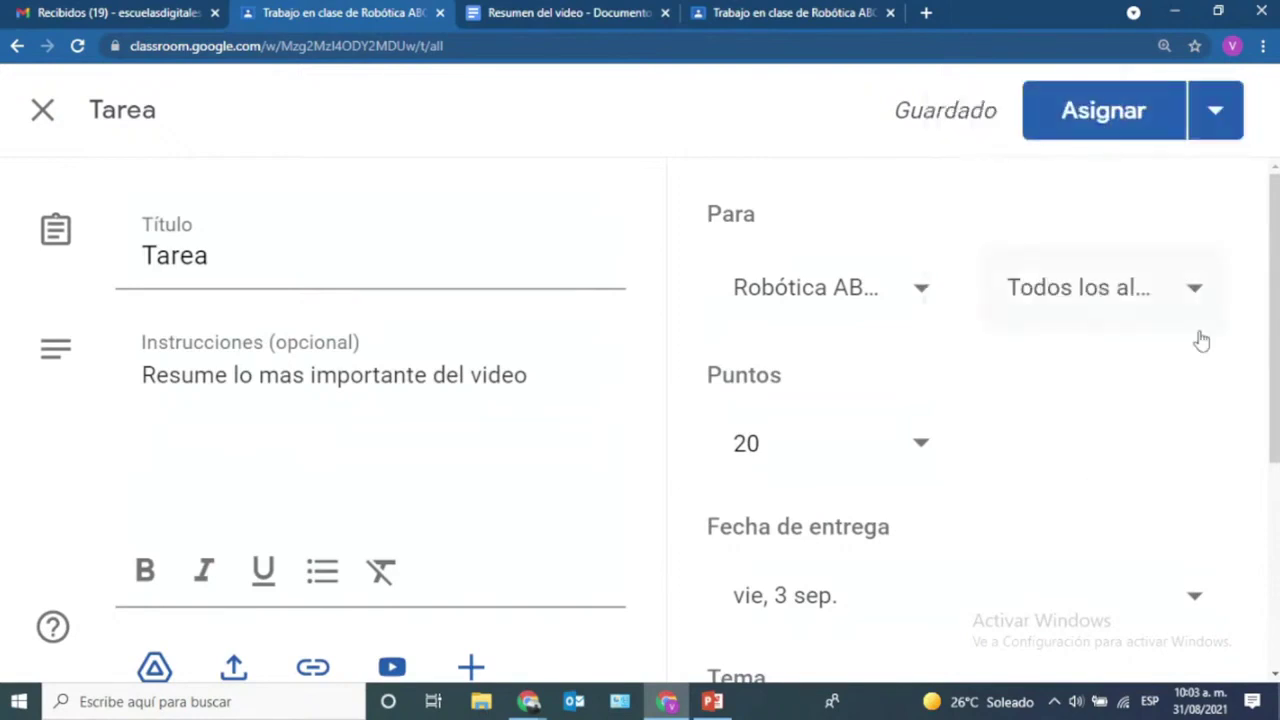
pyautogui.moveTo(1274, 366); pyautogui.dragTo(1274, 200)
pyautogui.click(1106, 112)
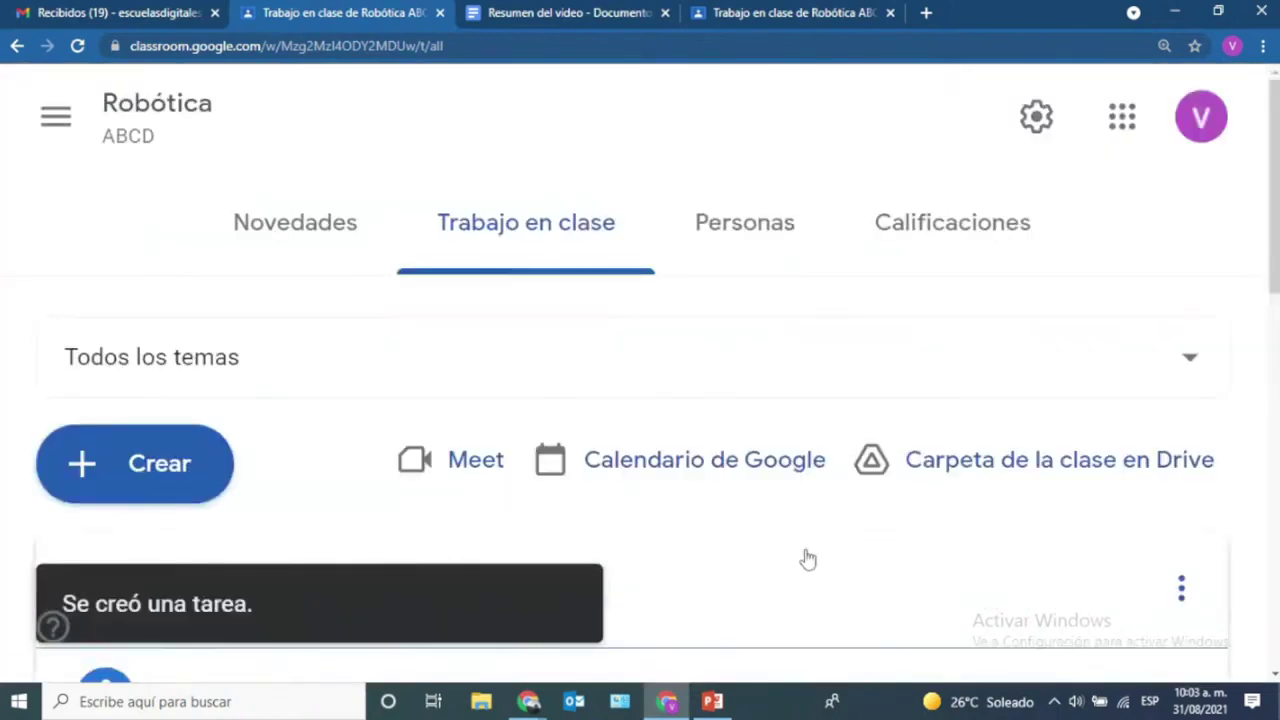
# - Move the assignment Tarea below the material Intro a la Robótica within the topic Bimestre 1
pyautogui.scroll(-5, 804, 560)
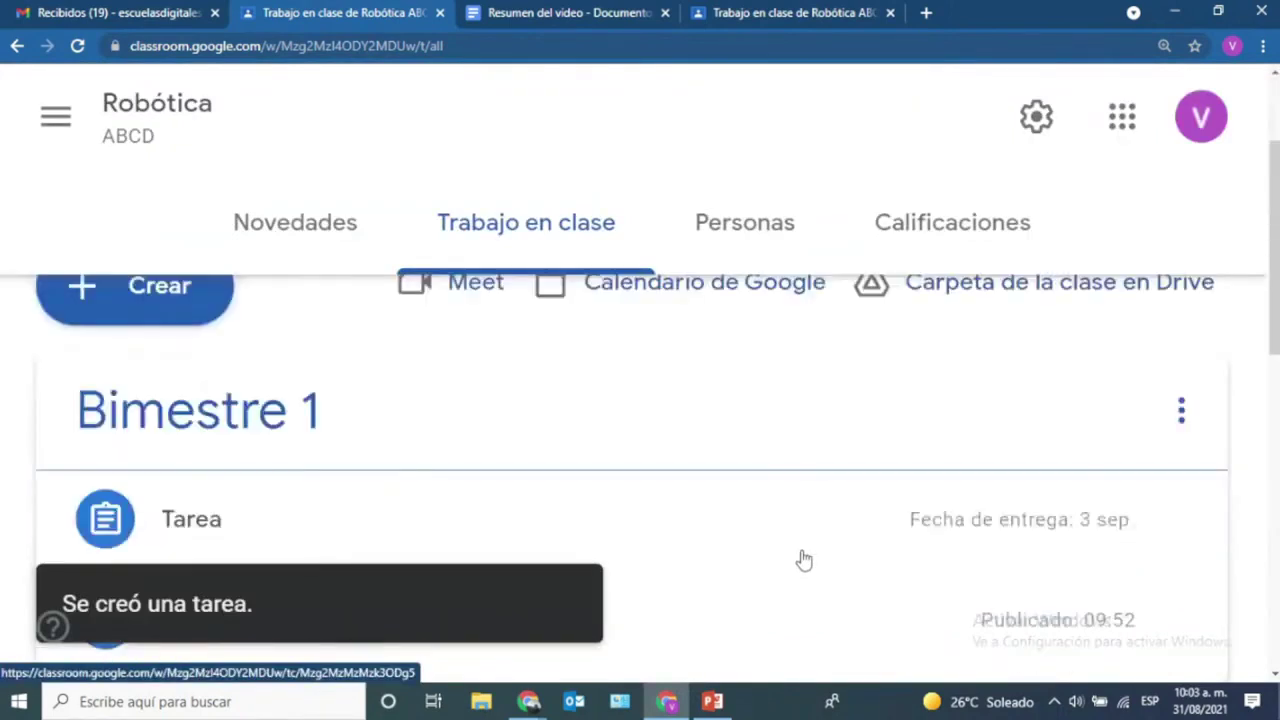
pyautogui.hotkey('ctrl', '-')
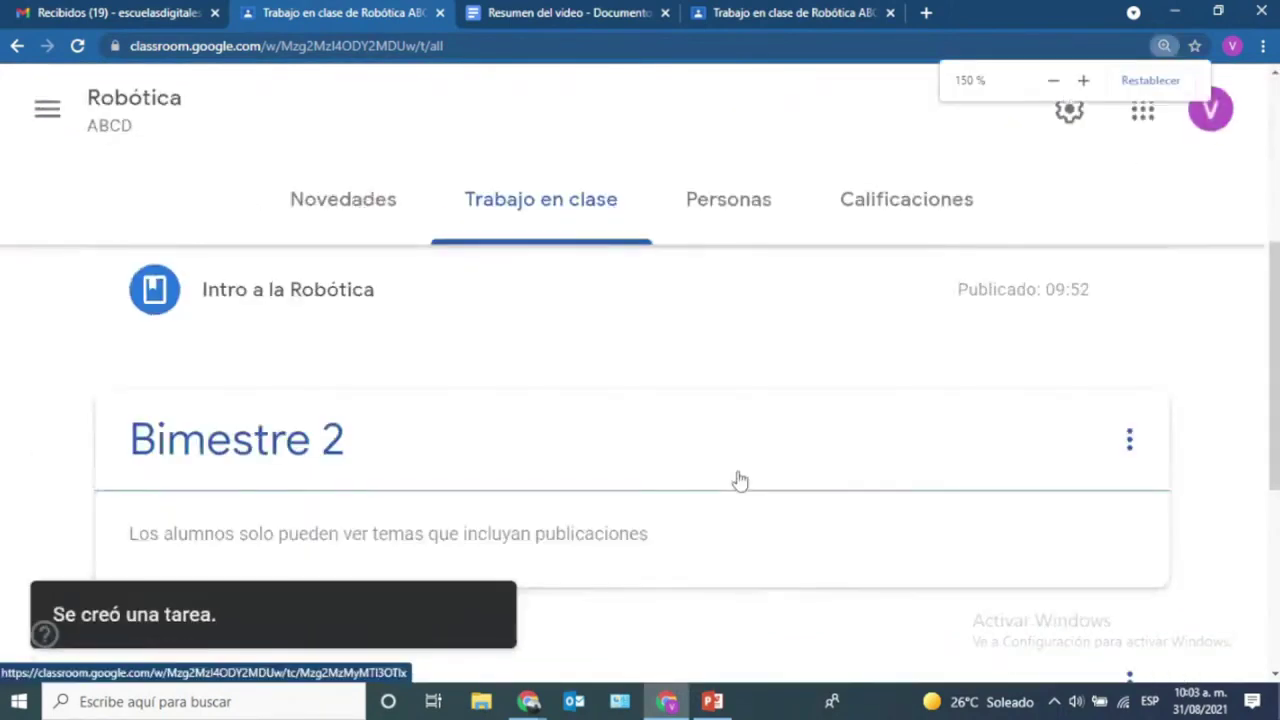
pyautogui.hotkey('ctrl', '-')
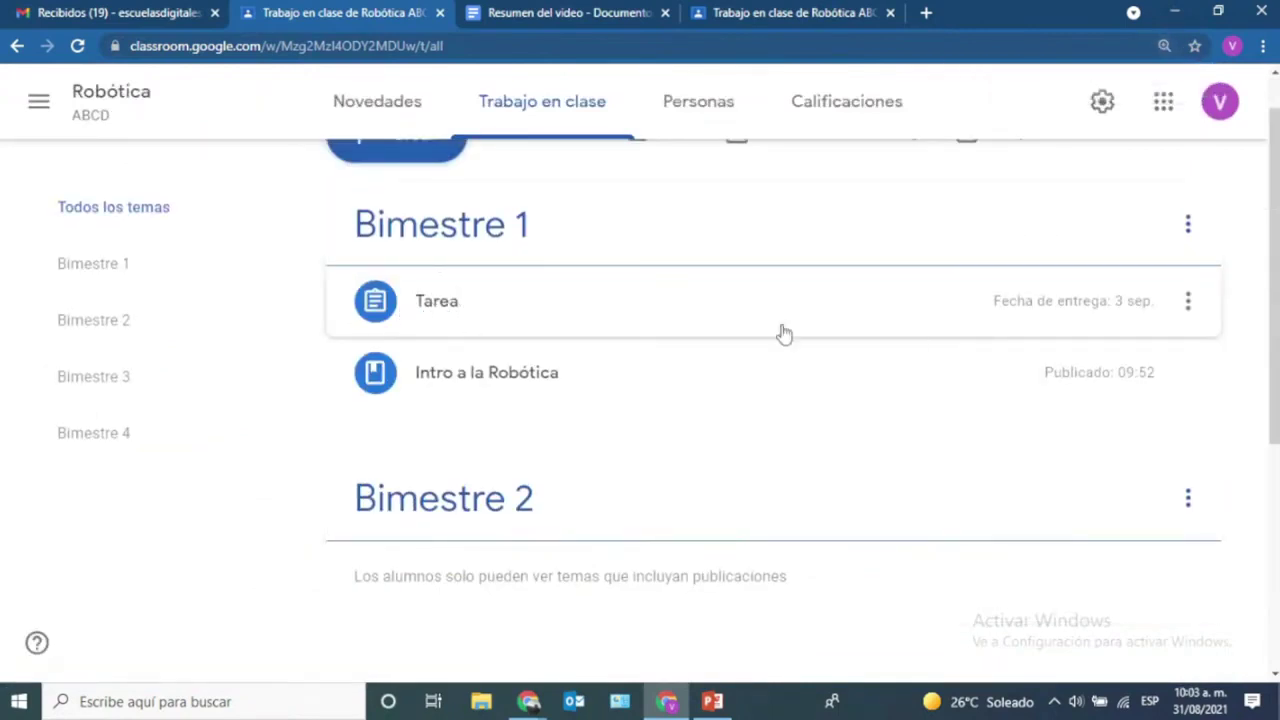
pyautogui.click(740, 307)
pyautogui.moveTo(740, 307); pyautogui.dragTo(736, 368)
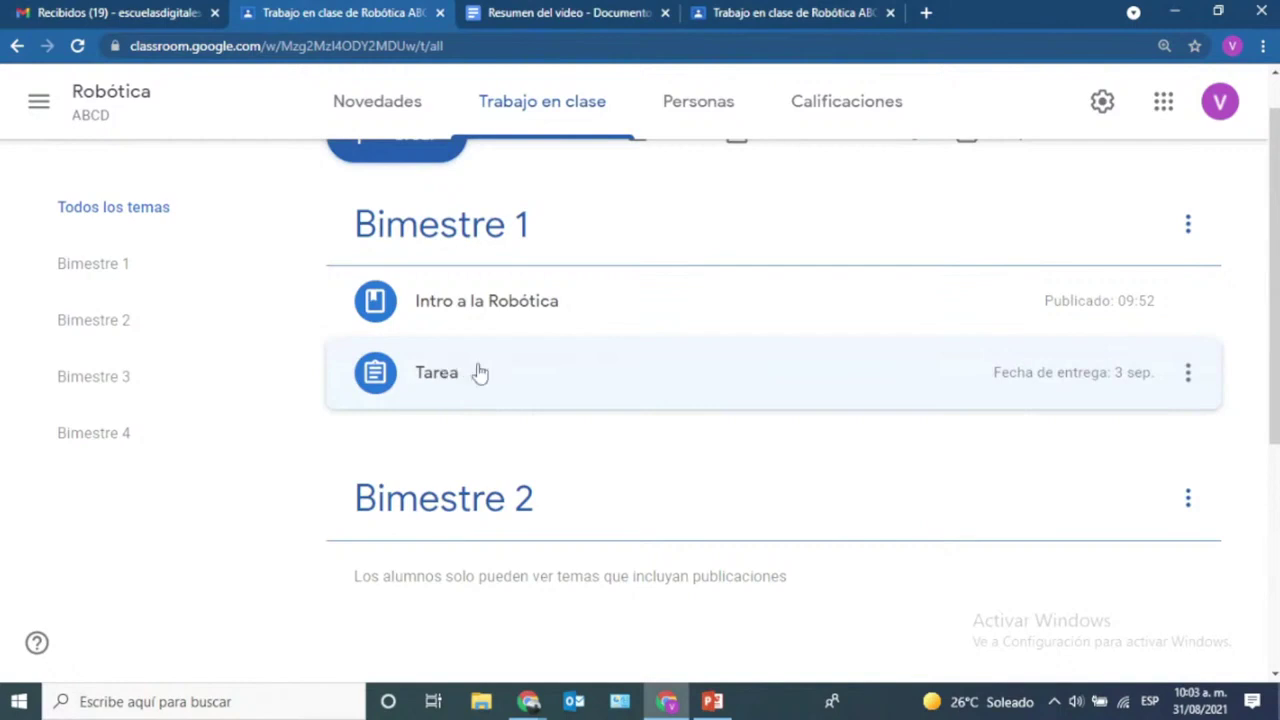
# - Open the Robótica class stream and review its upcoming work and recent posts
pyautogui.scroll(1, 757, 440)
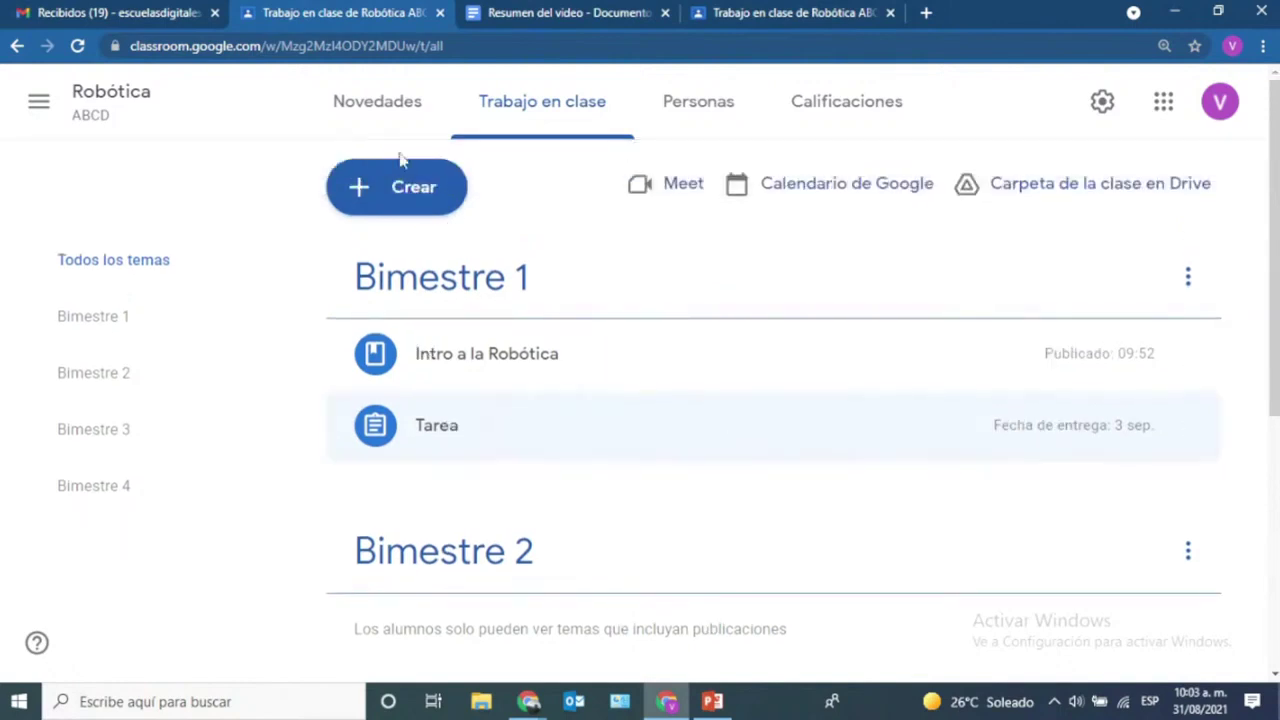
pyautogui.click(368, 103)
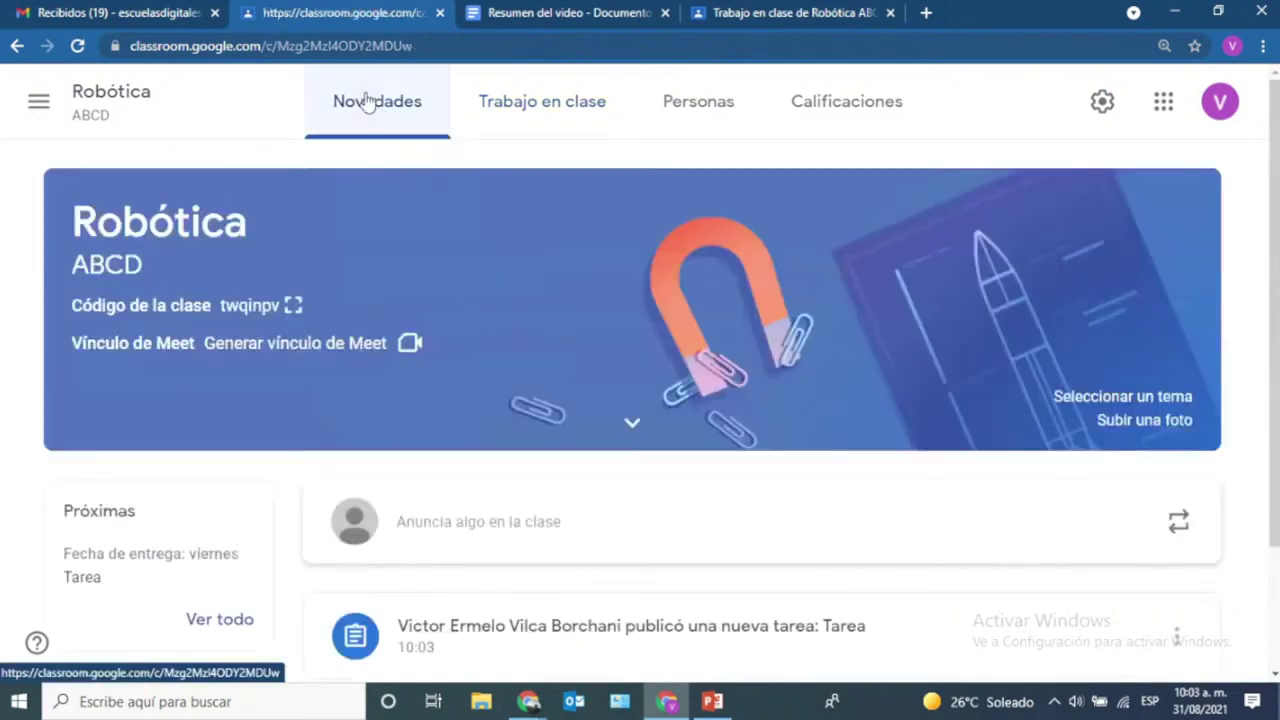
pyautogui.scroll(-1, 860, 485)
pyautogui.scroll(-1, 866, 494)
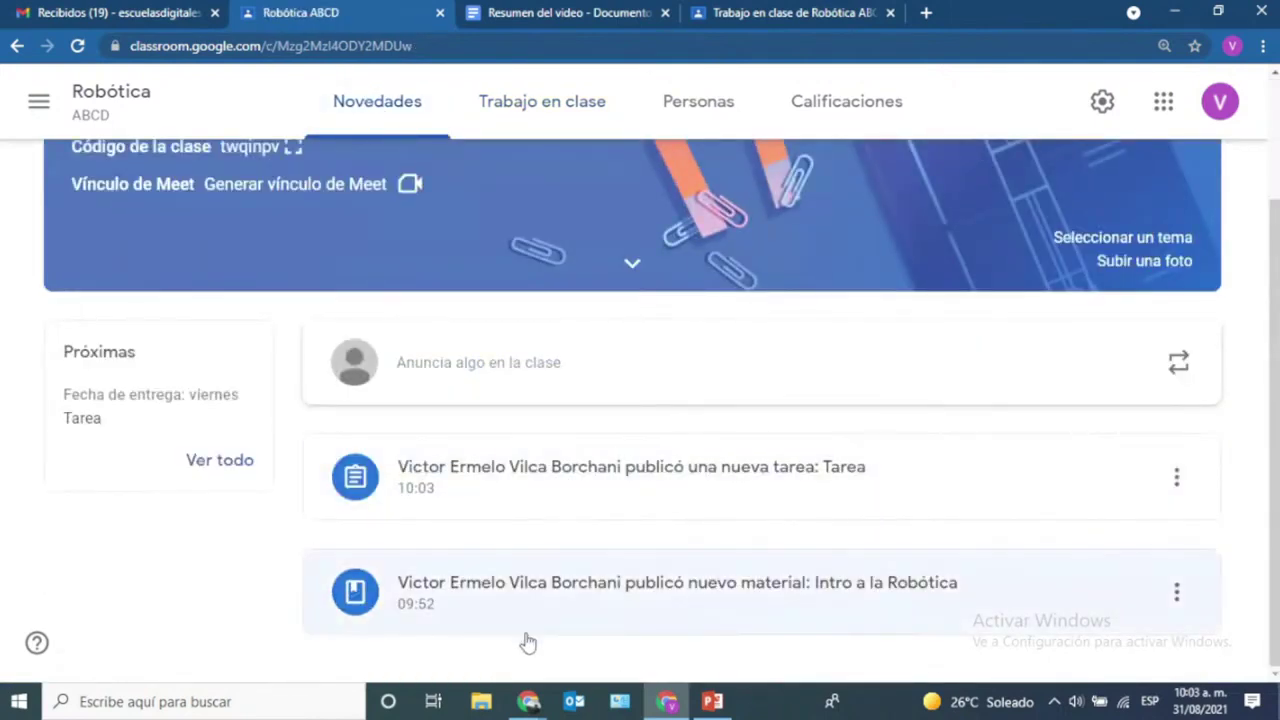
pyautogui.scroll(2, 1078, 505)
pyautogui.scroll(-2, 1080, 507)
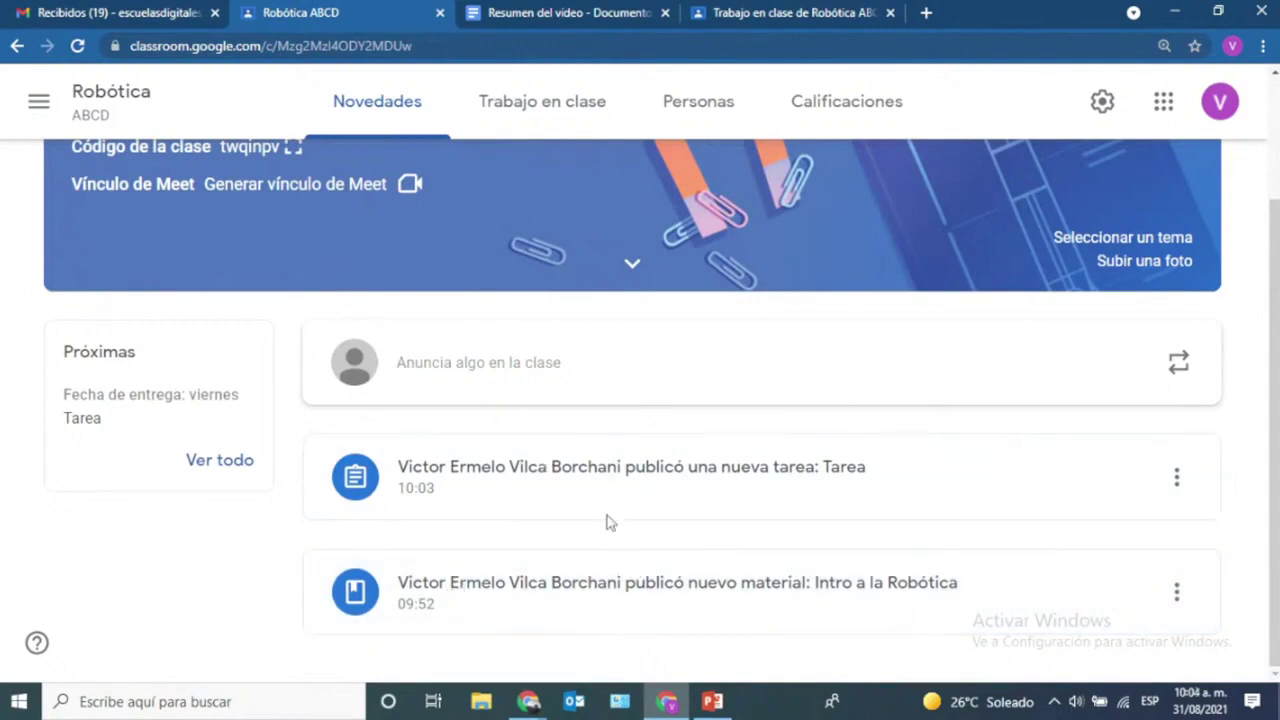
# - Publish a bold announcement reading "No olviden la tarea" to all students in the Robótica stream
pyautogui.click(452, 357)
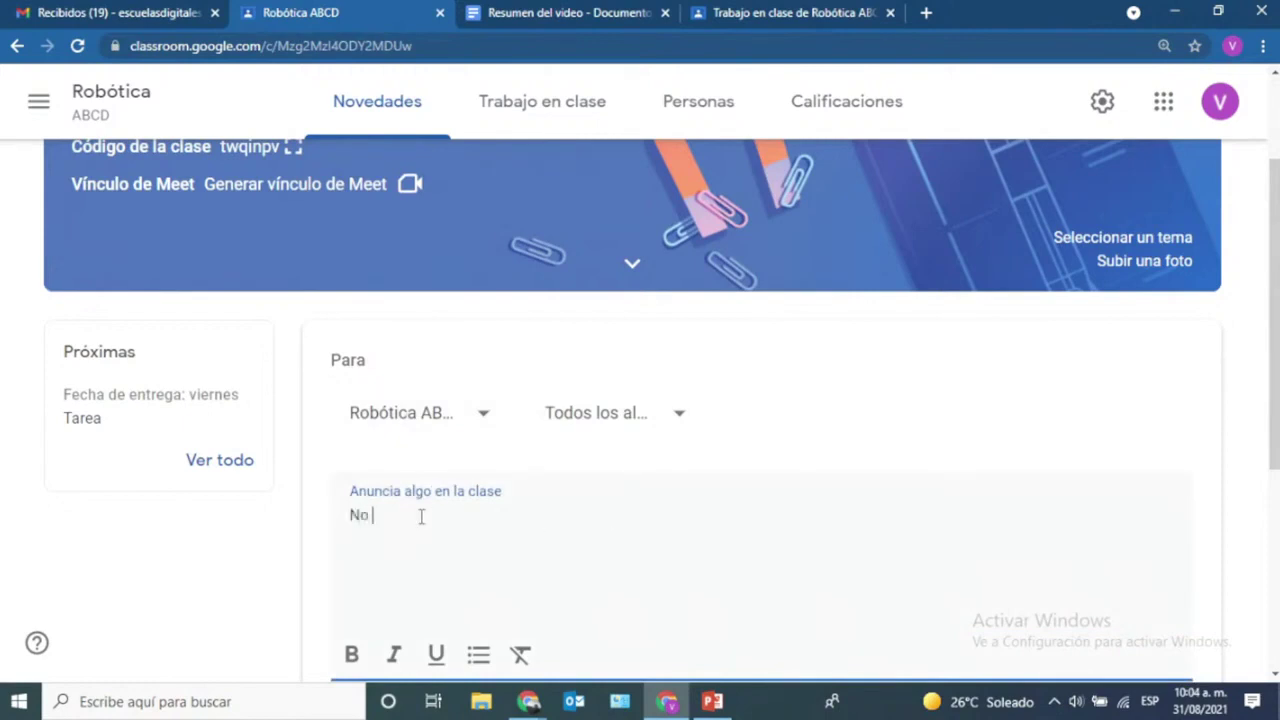
pyautogui.write('No olviod')
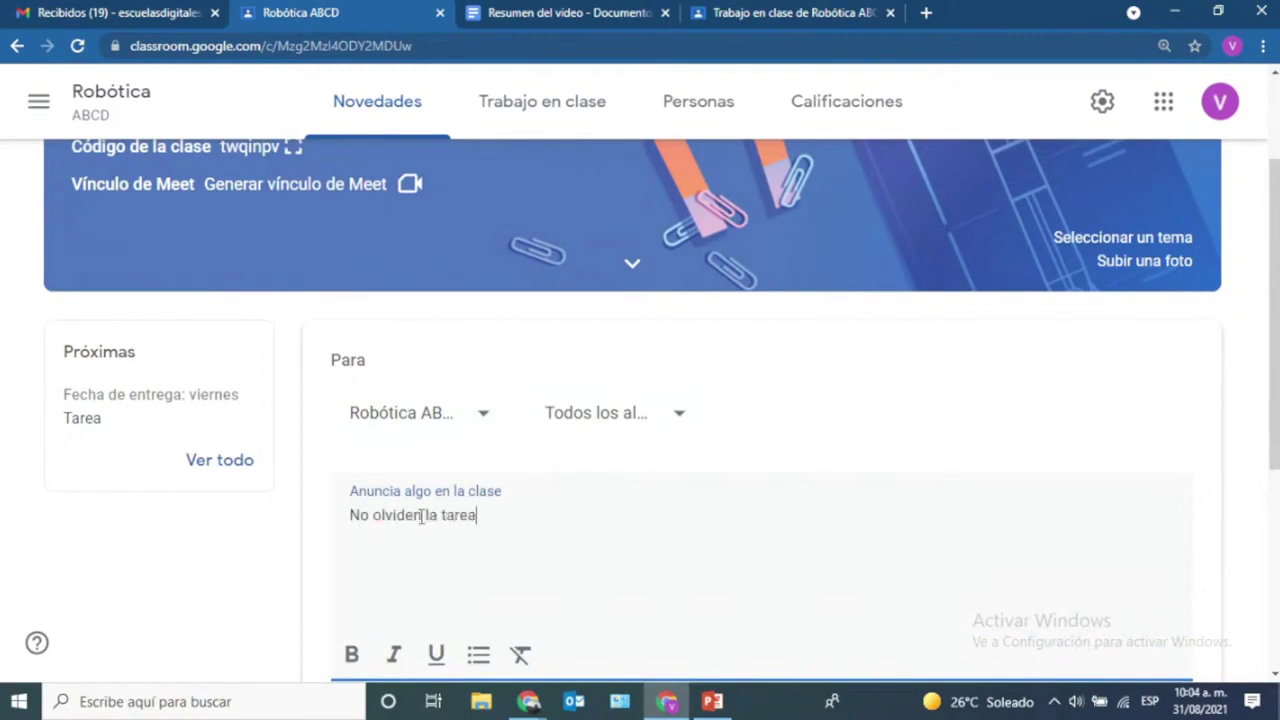
pyautogui.scroll(-2, 1260, 489)
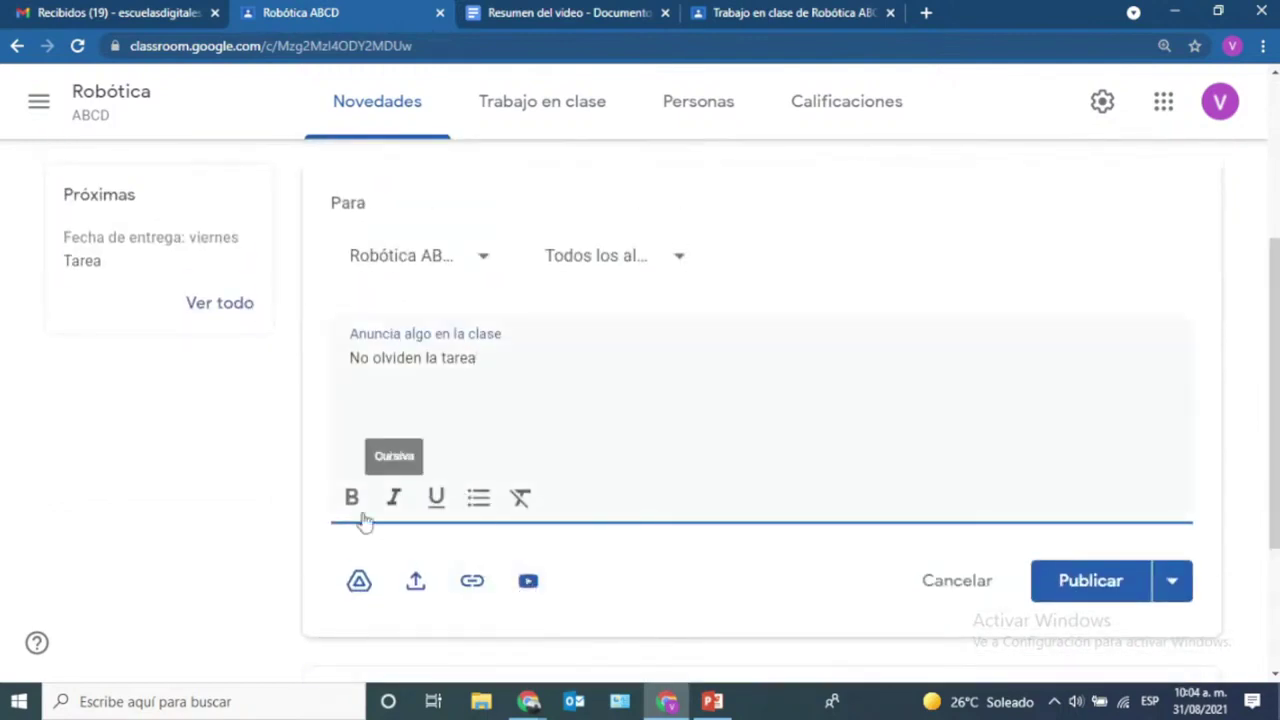
pyautogui.moveTo(478, 360); pyautogui.dragTo(200, 370)
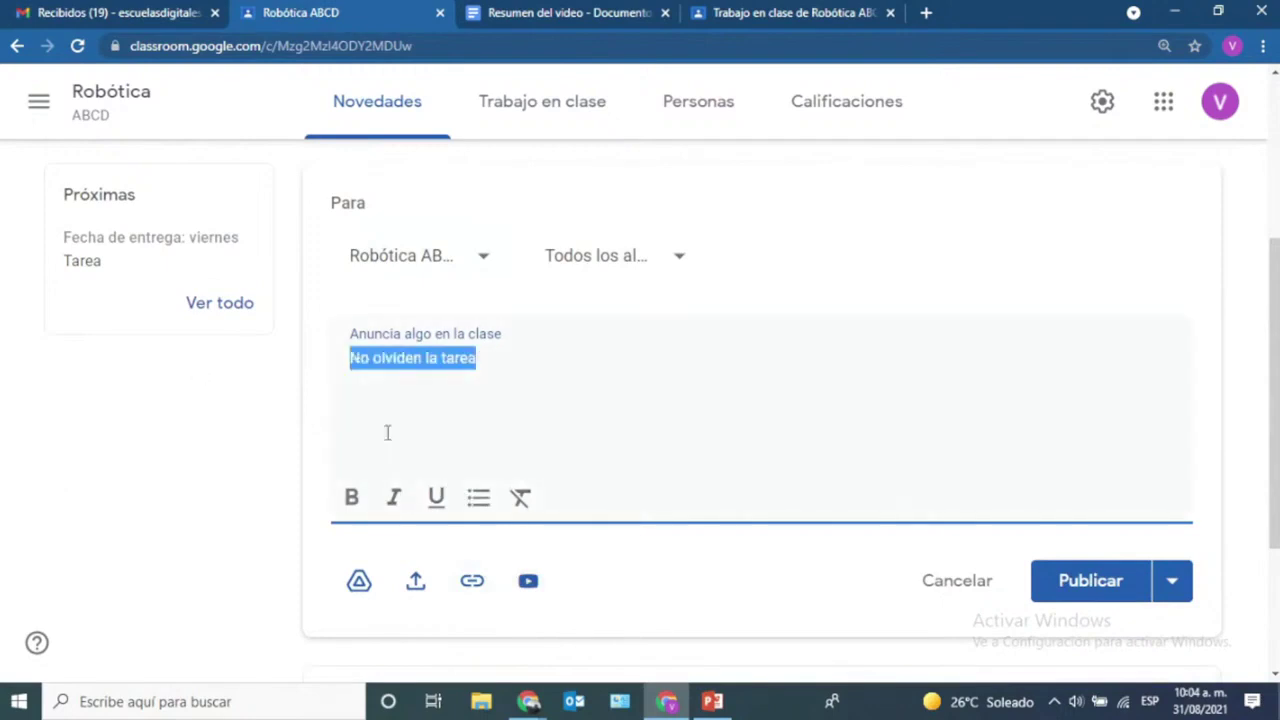
pyautogui.click(351, 497)
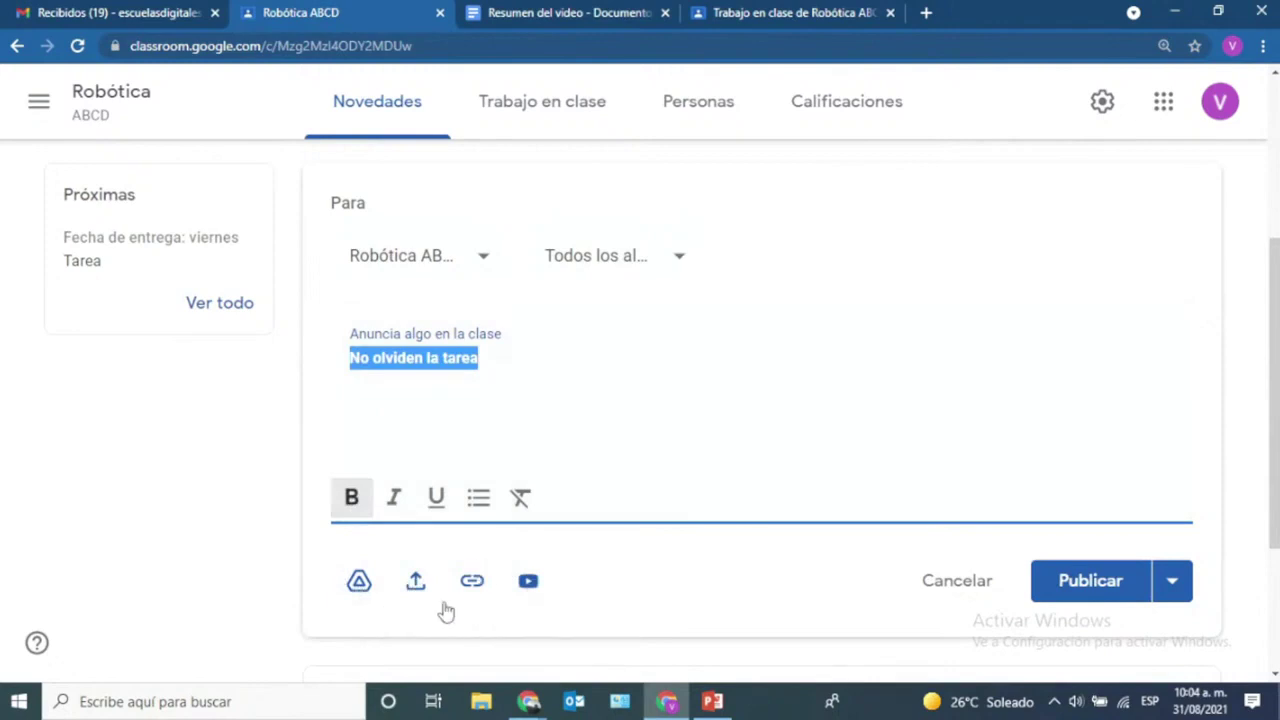
pyautogui.click(1091, 581)
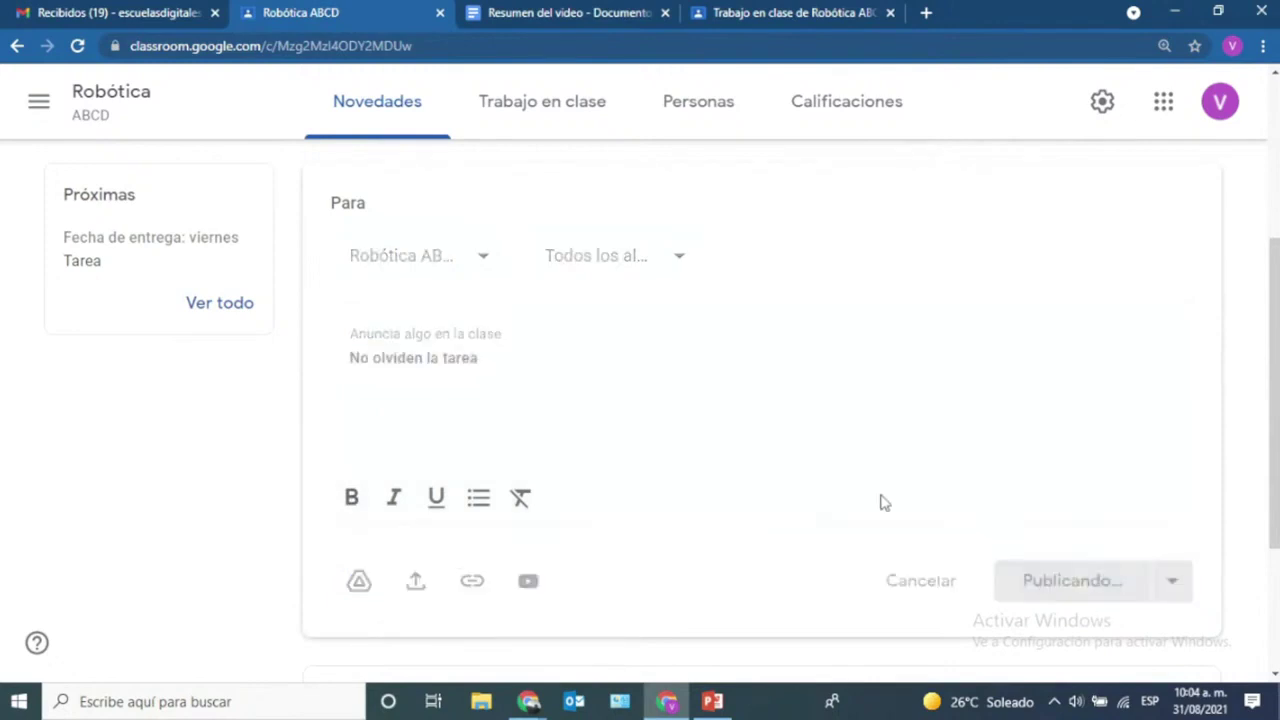
# - Review the published announcement and the assignment and material posts in the class stream
pyautogui.scroll(-2, 1050, 492)
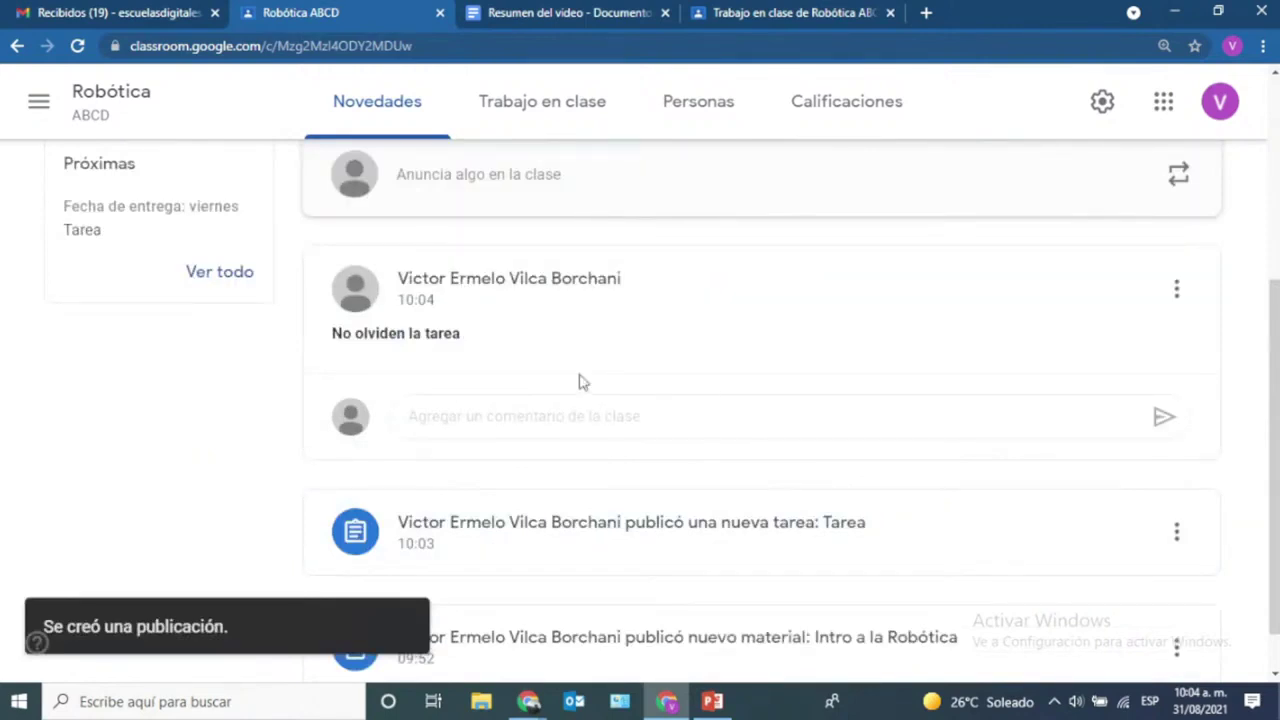
pyautogui.scroll(2, 677, 408)
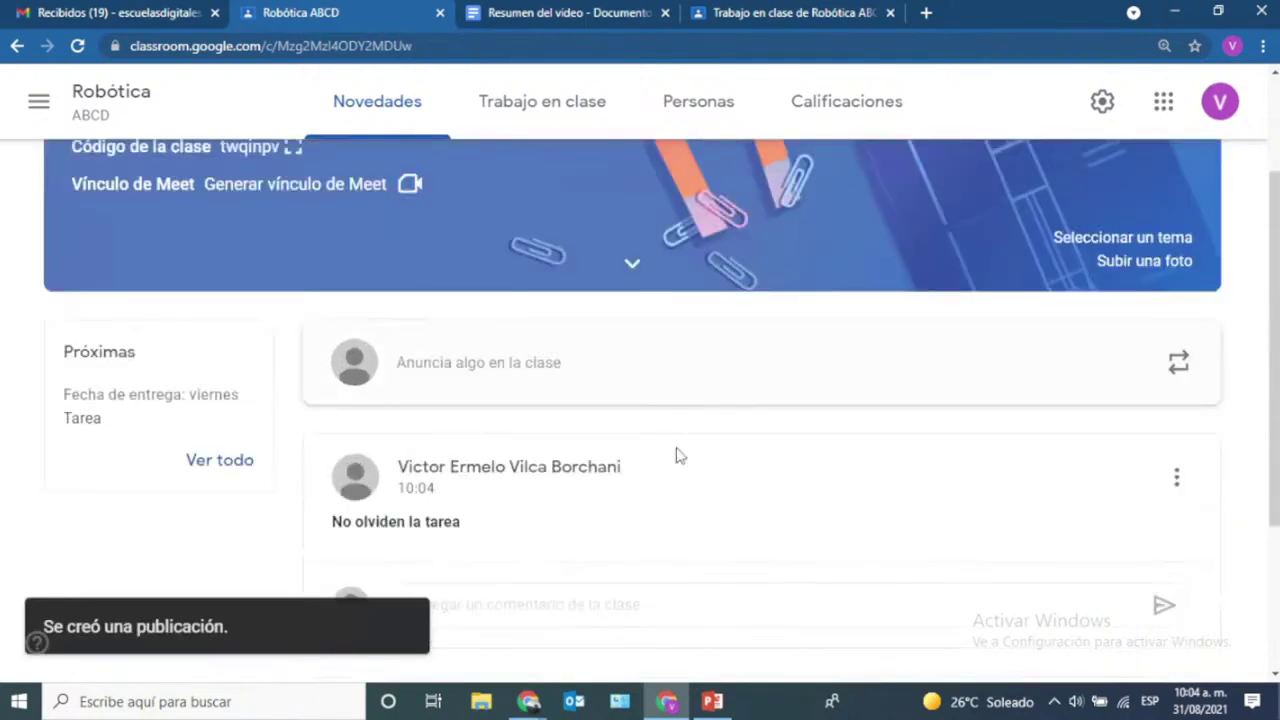
pyautogui.scroll(1, 605, 445)
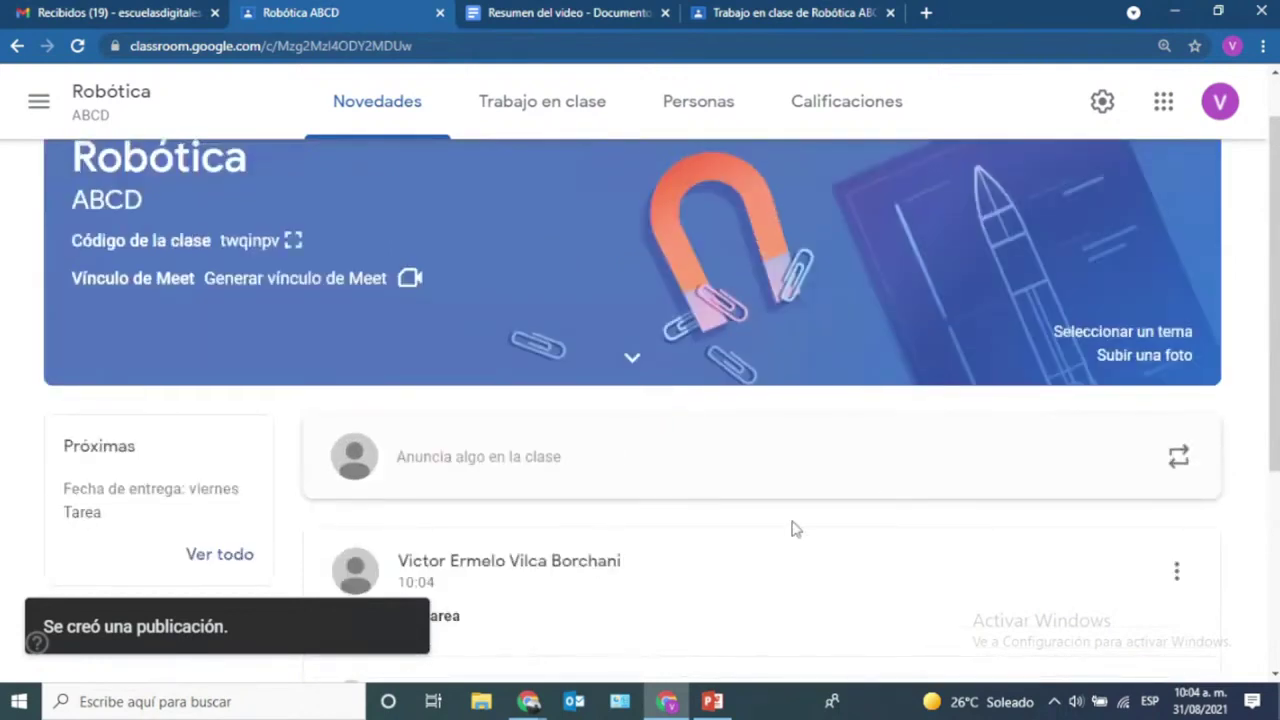
pyautogui.scroll(-3, 795, 528)
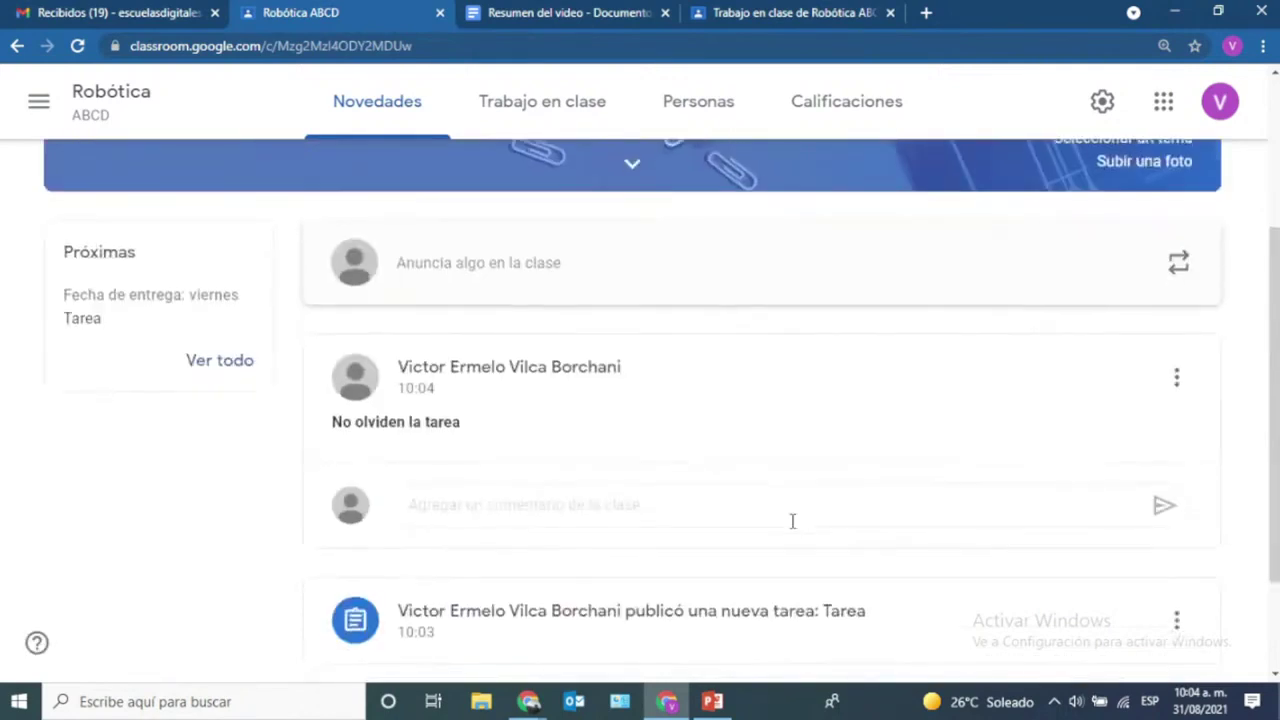
pyautogui.scroll(3, 791, 529)
pyautogui.scroll(-3, 791, 529)
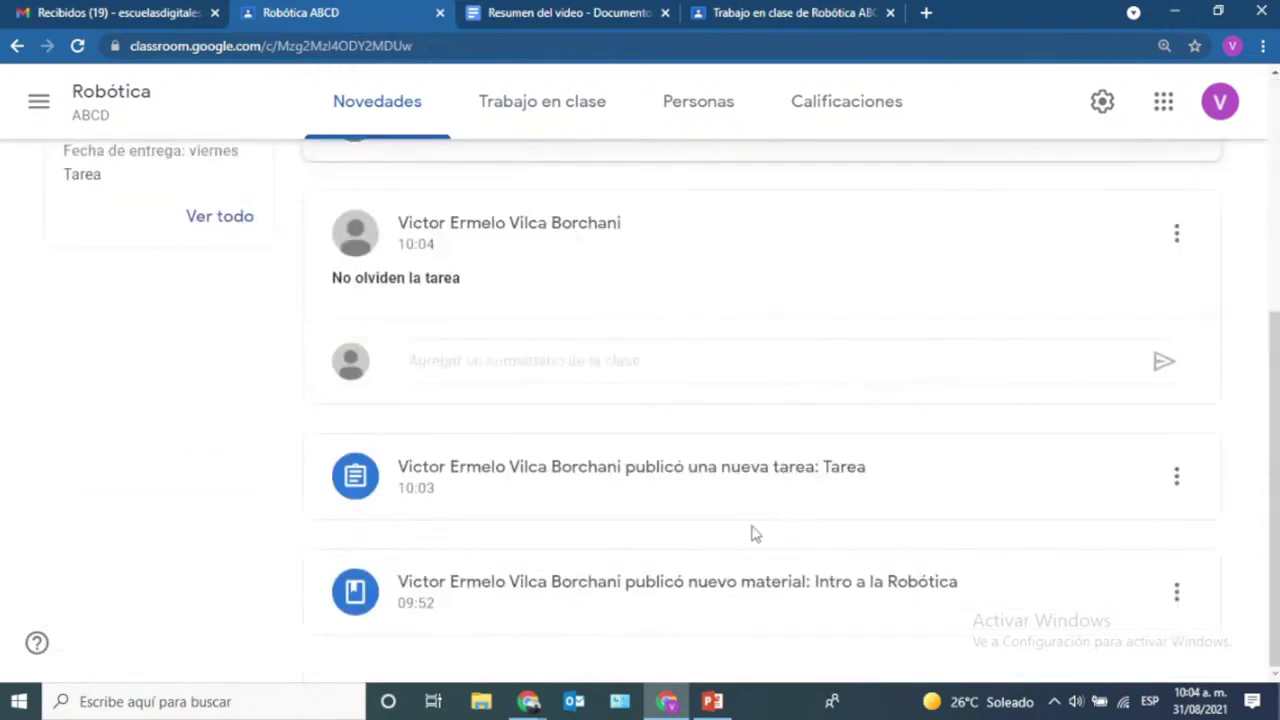
pyautogui.scroll(3, 414, 412)
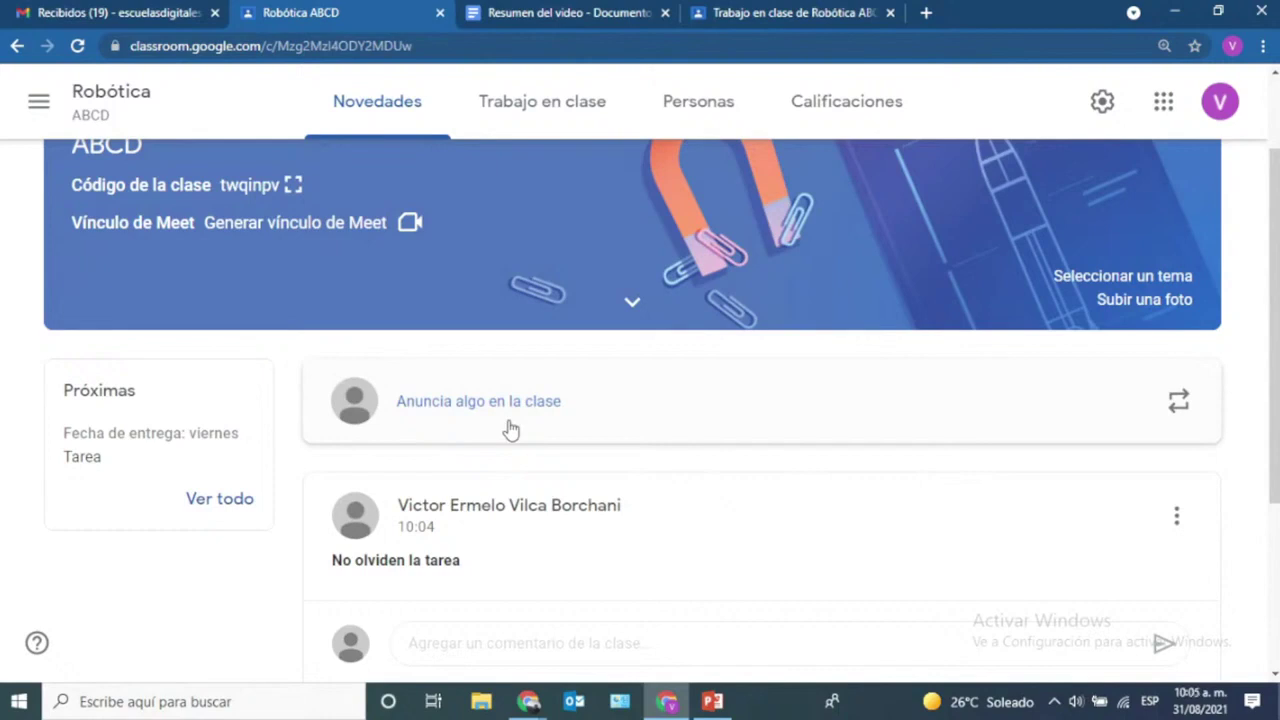
# - Return to the Robótica classwork and review the topics from Bimestre 1 to Bimestre 4
pyautogui.click(556, 110)
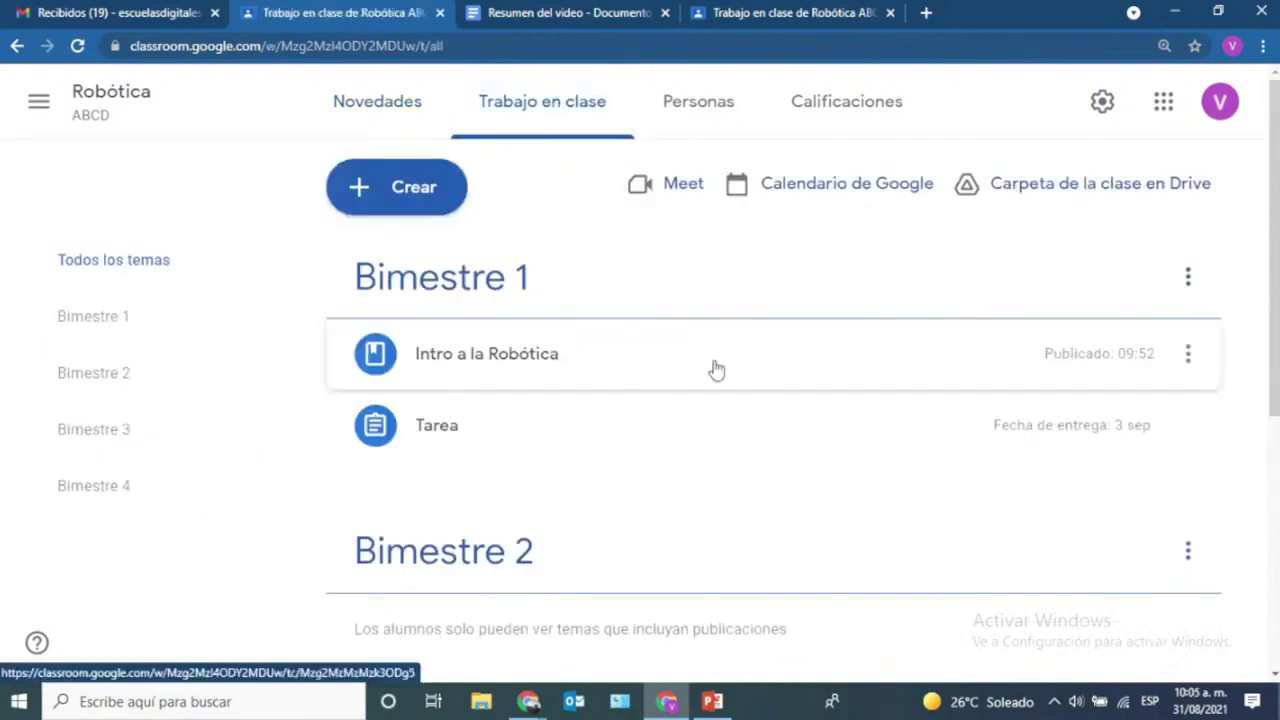
pyautogui.scroll(-5, 773, 427)
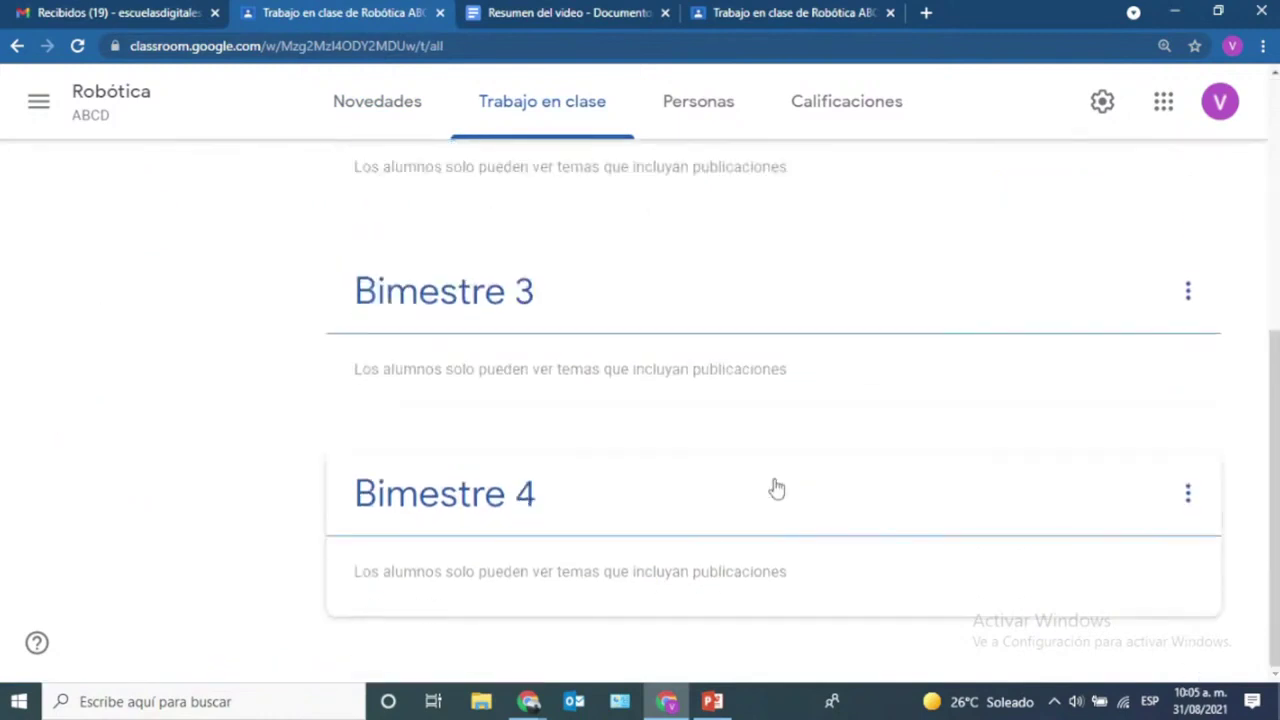
pyautogui.scroll(5, 774, 486)
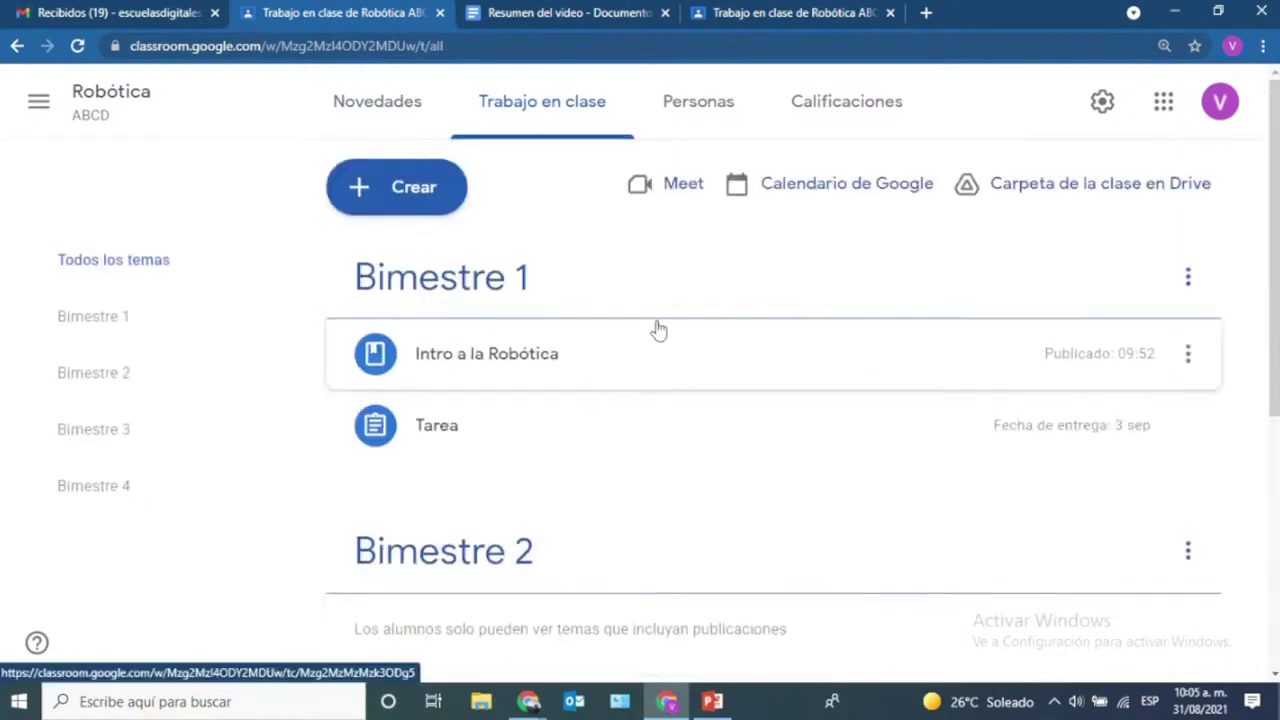
pyautogui.scroll(-3, 688, 456)
pyautogui.scroll(-2, 714, 571)
pyautogui.scroll(5, 728, 557)
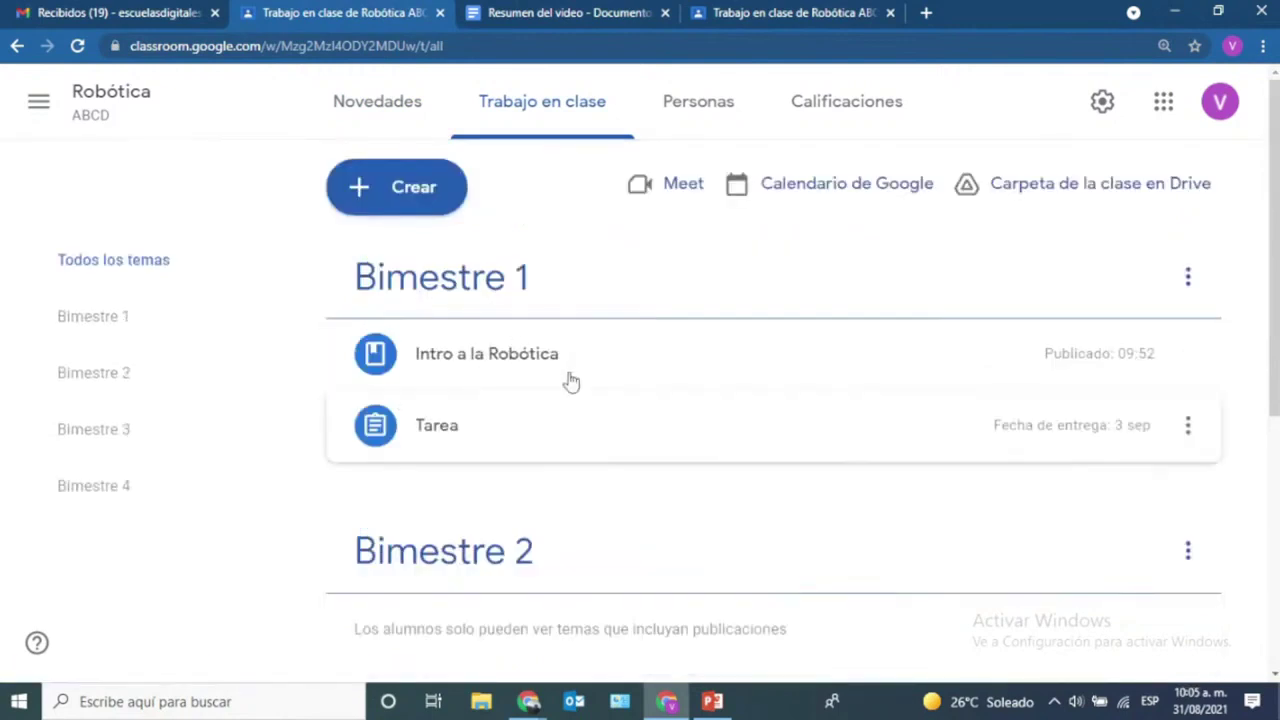
# - Invite a second teacher to the Robótica class, searching for "es" and choosing the suggested account whose address ends in 29
pyautogui.click(701, 112)
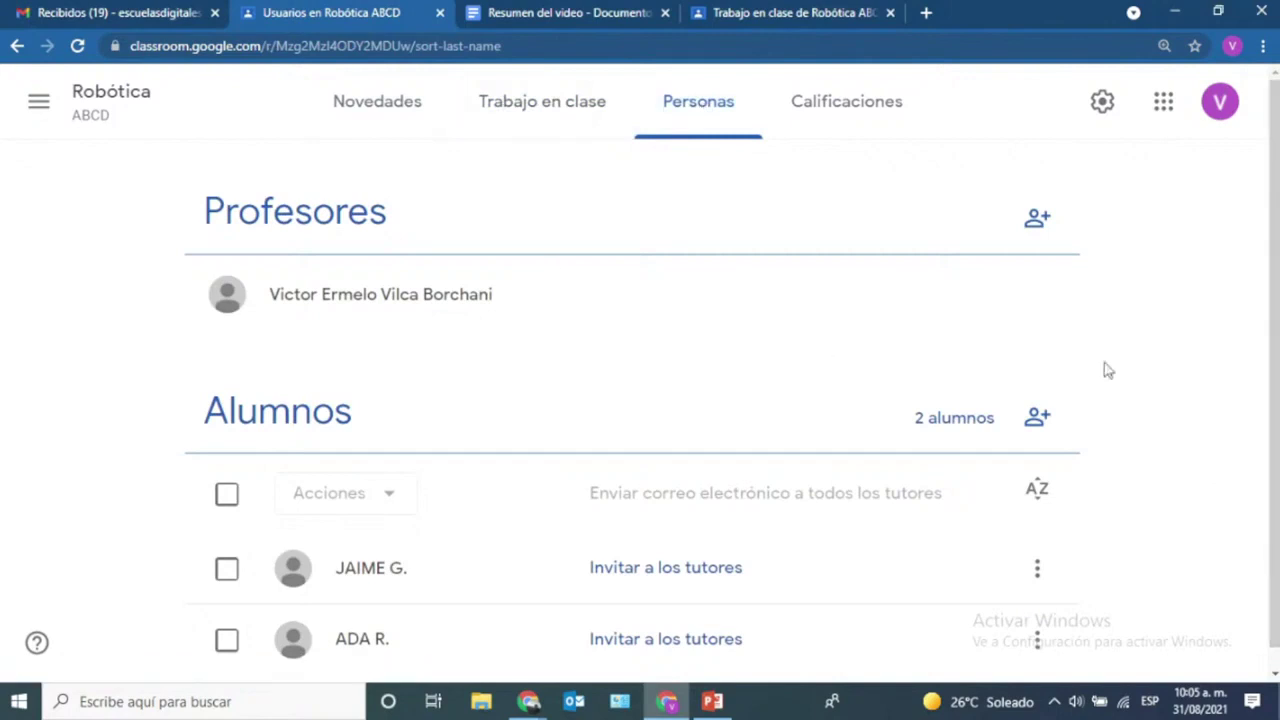
pyautogui.scroll(-1, 1157, 381)
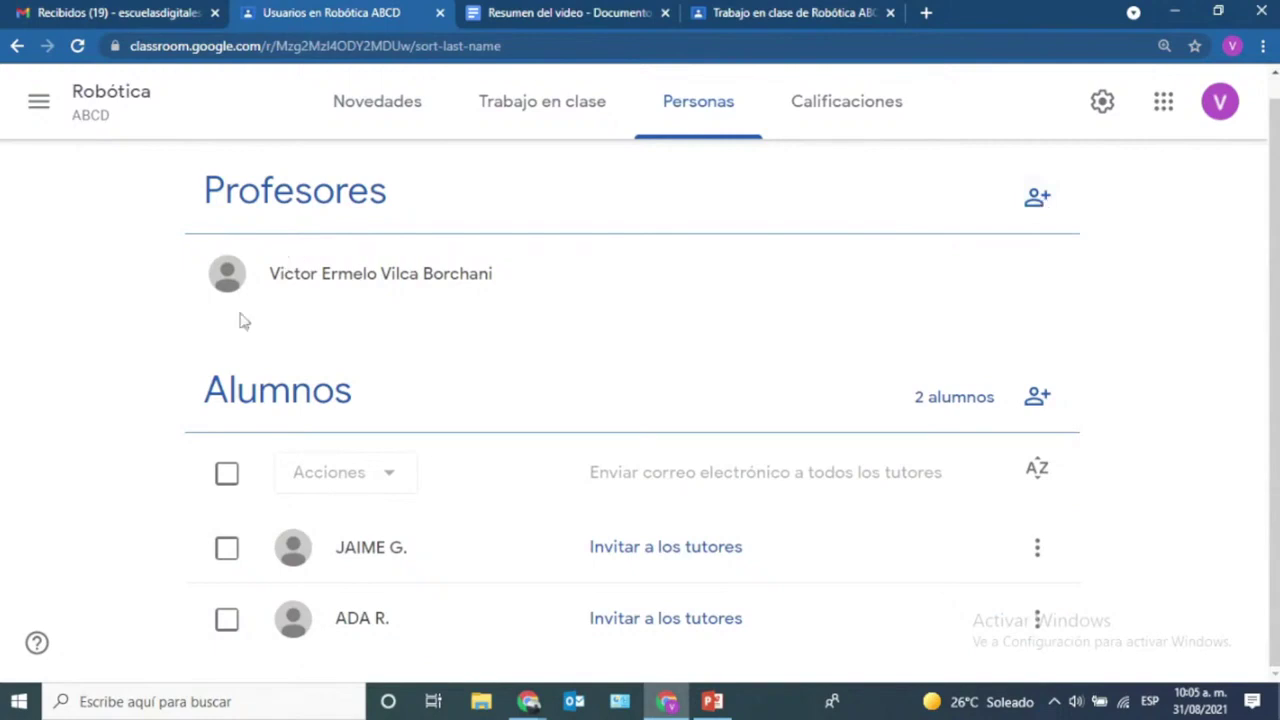
pyautogui.click(1038, 200)
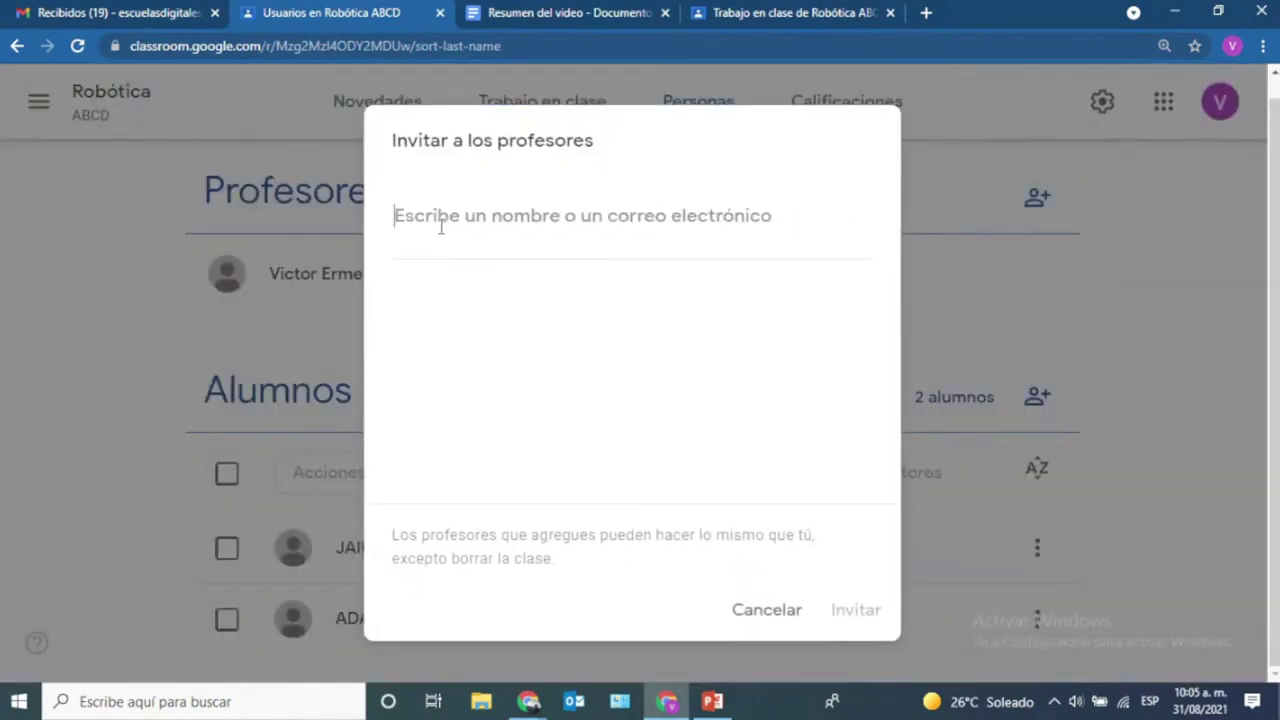
pyautogui.write('es')
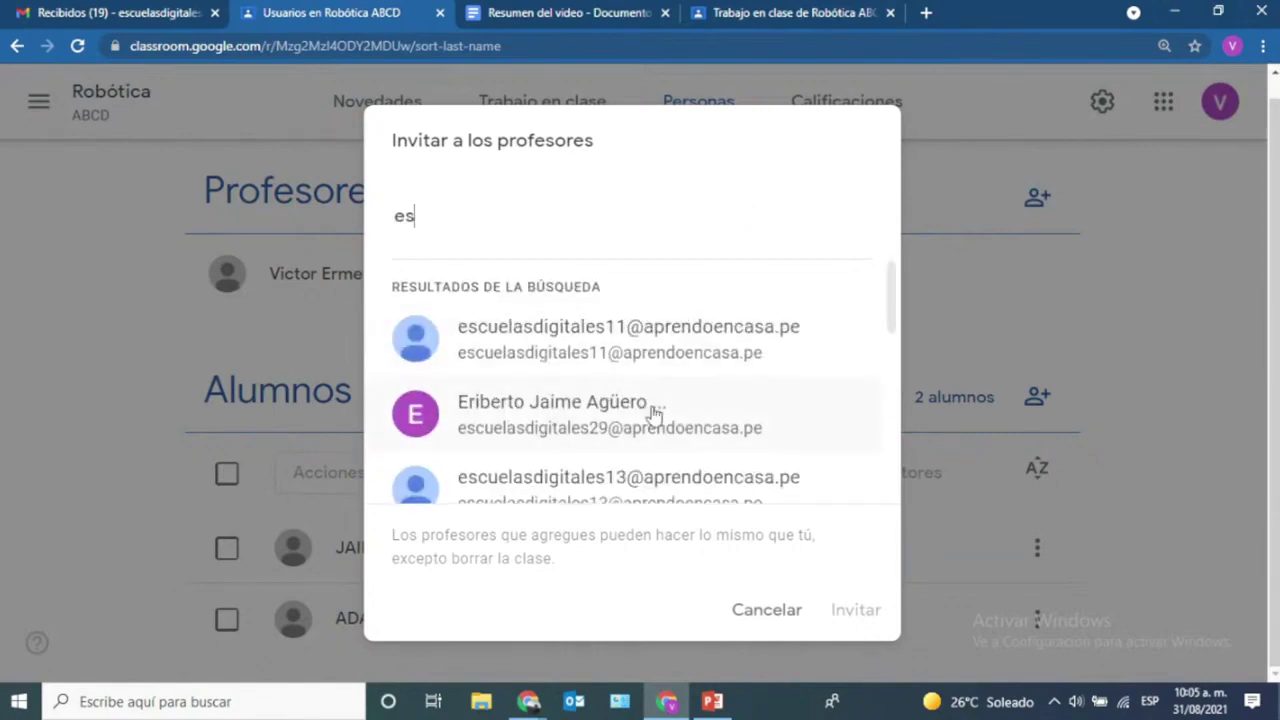
pyautogui.scroll(-1, 620, 400)
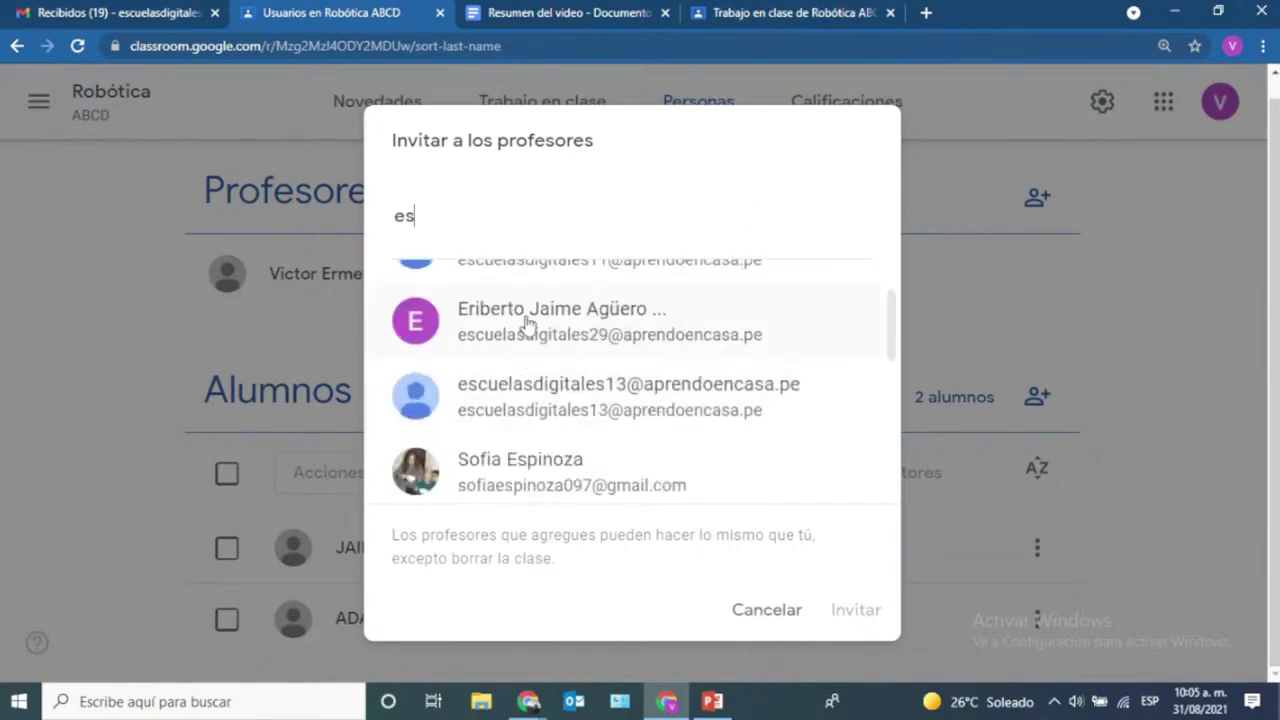
pyautogui.click(528, 323)
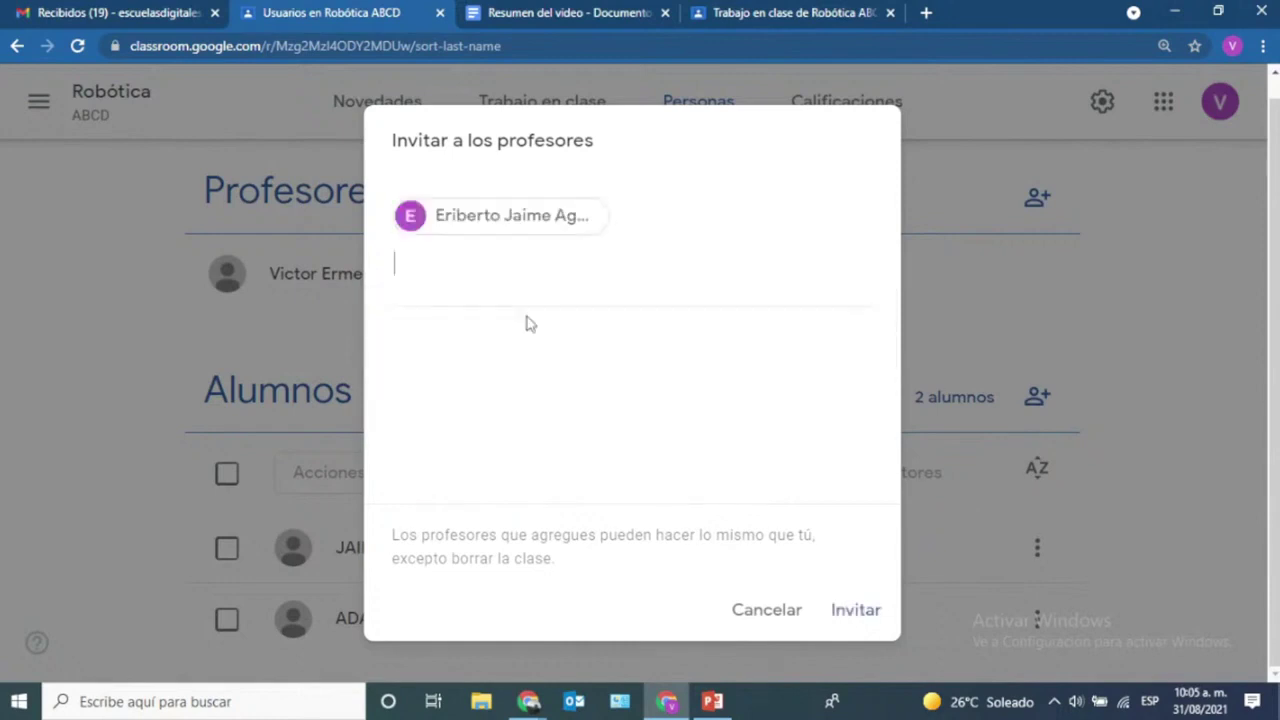
pyautogui.click(848, 614)
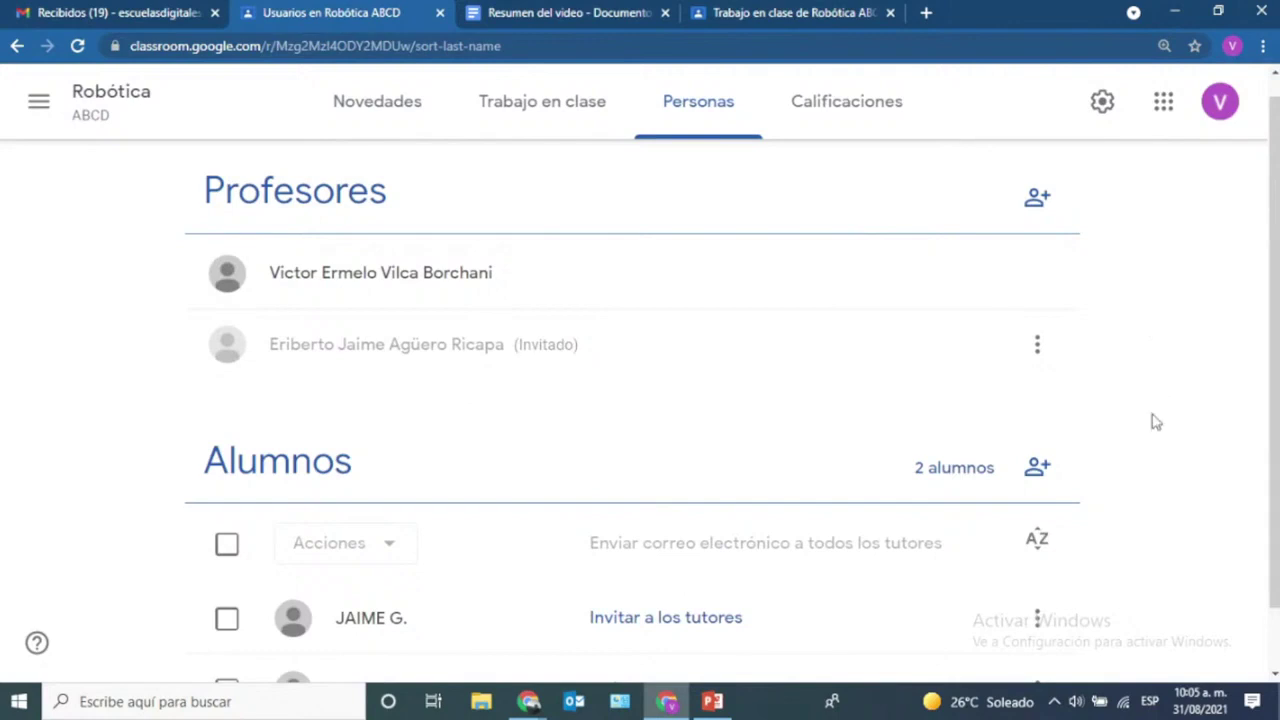
# - Examine the student invitation form with its invitation link, and close it without inviting anyone
pyautogui.scroll(-1, 1155, 423)
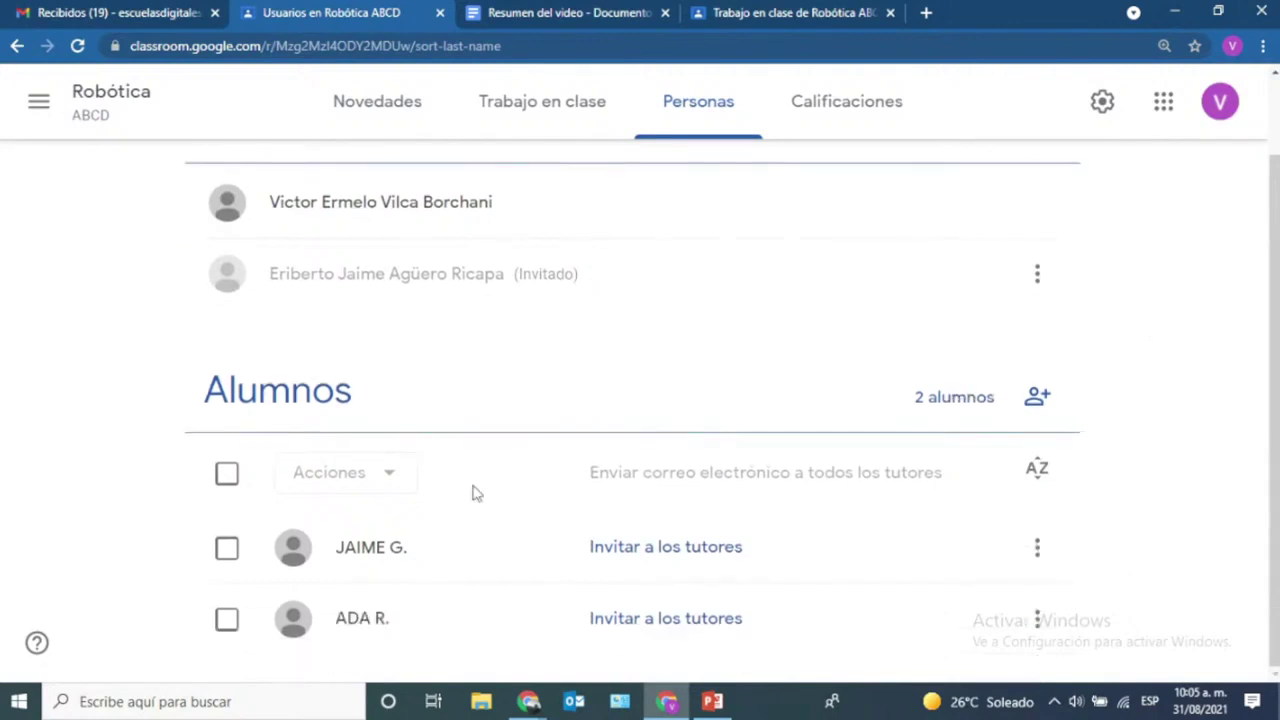
pyautogui.click(1037, 397)
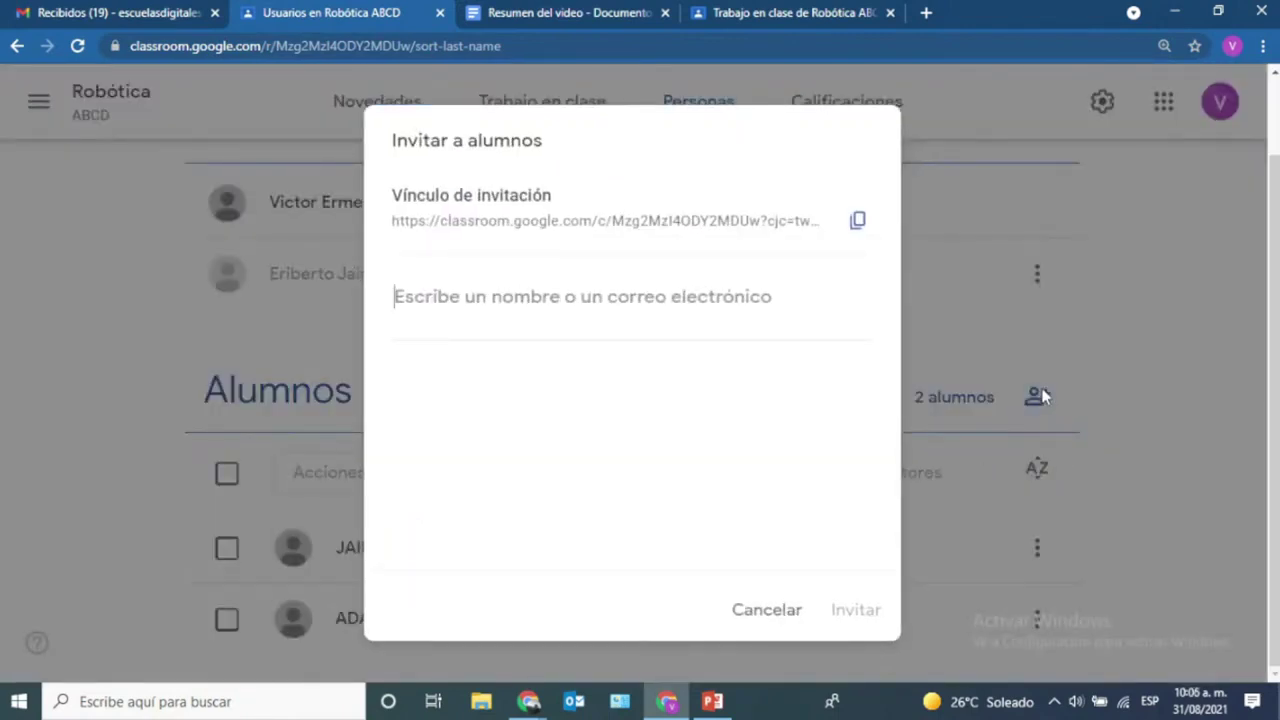
pyautogui.click(460, 288)
pyautogui.click(755, 615)
# - Review the class's teacher and student lists and examine the actions available for the invited teacher
pyautogui.scroll(2, 1192, 500)
pyautogui.scroll(-1, 1185, 495)
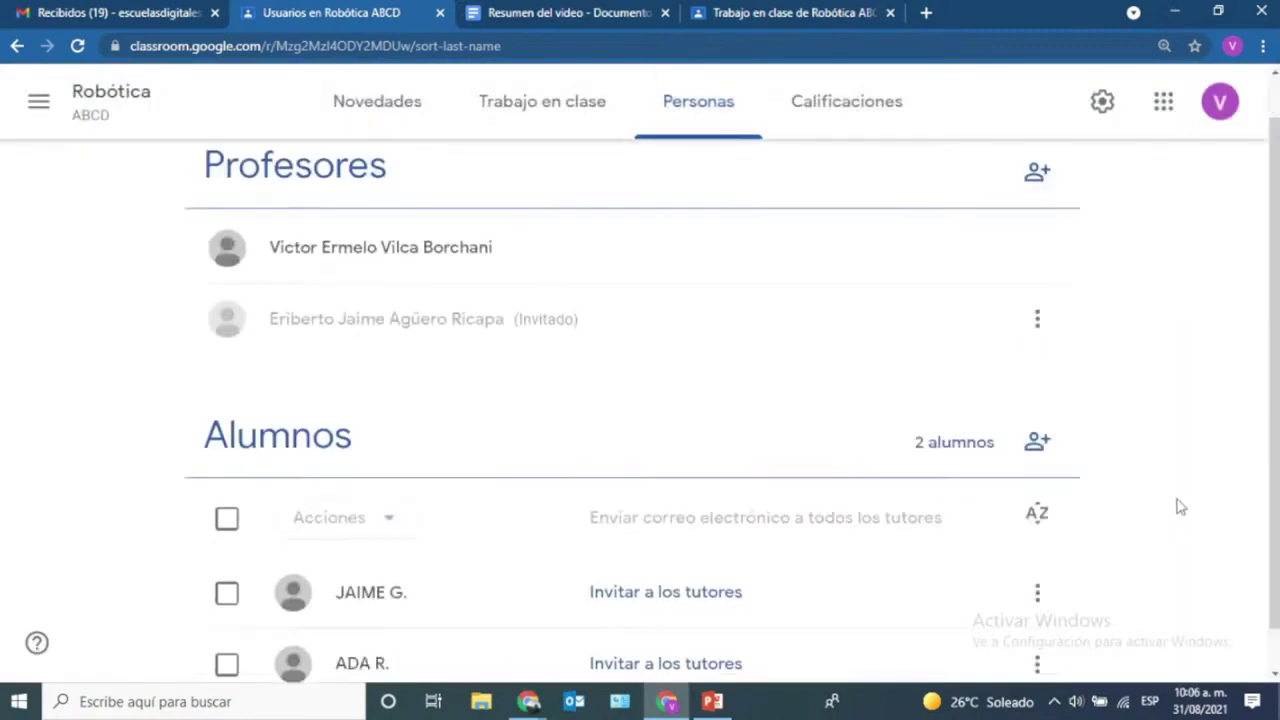
pyautogui.scroll(1, 1170, 519)
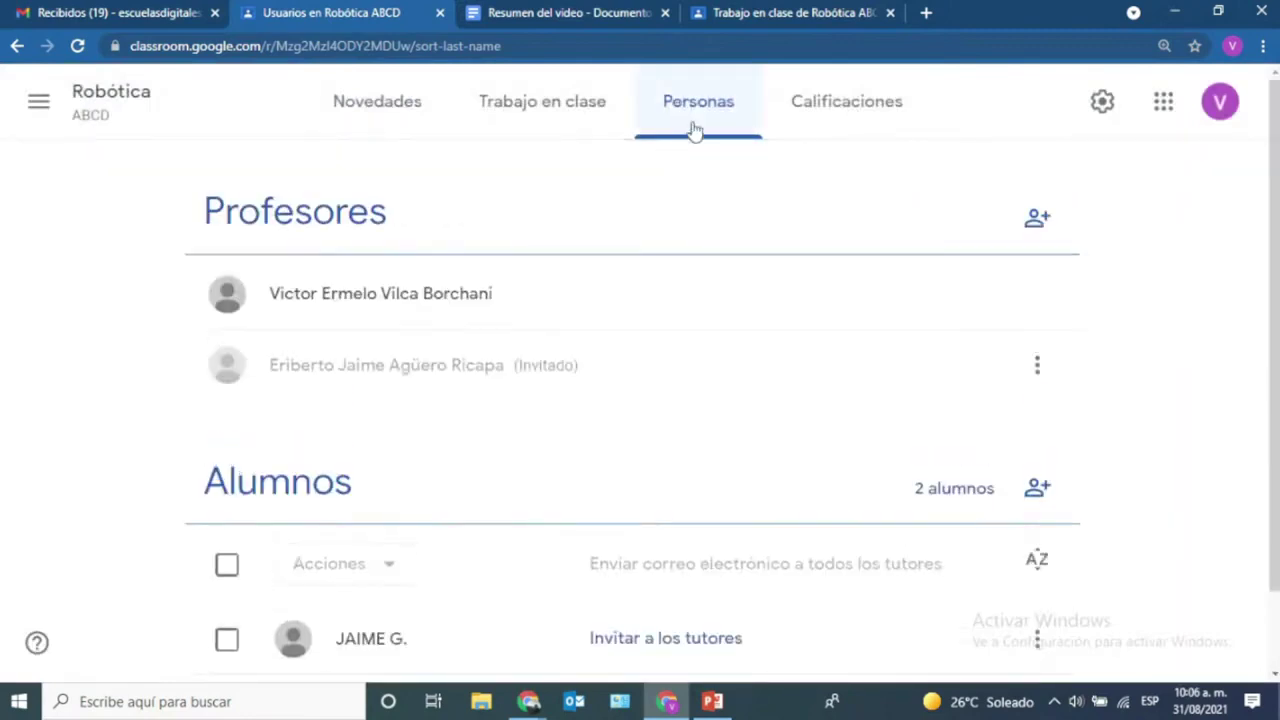
pyautogui.scroll(-1, 1129, 344)
pyautogui.scroll(1, 1129, 344)
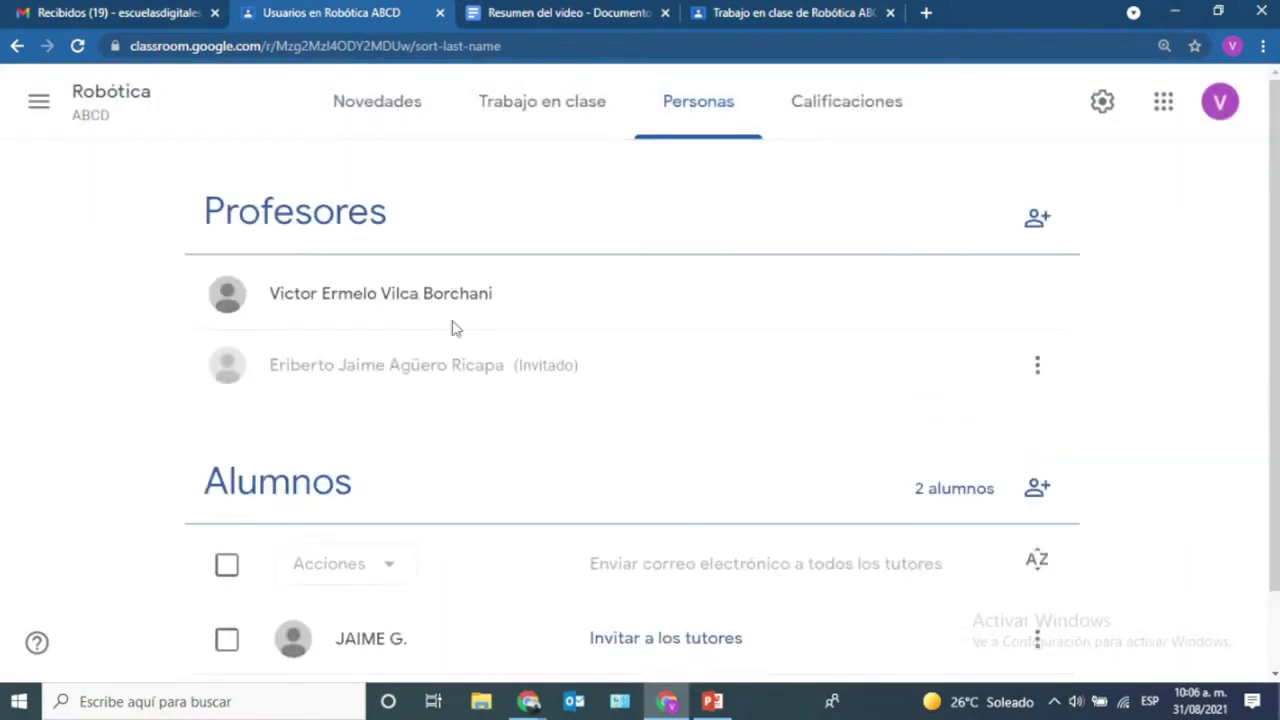
pyautogui.click(1040, 370)
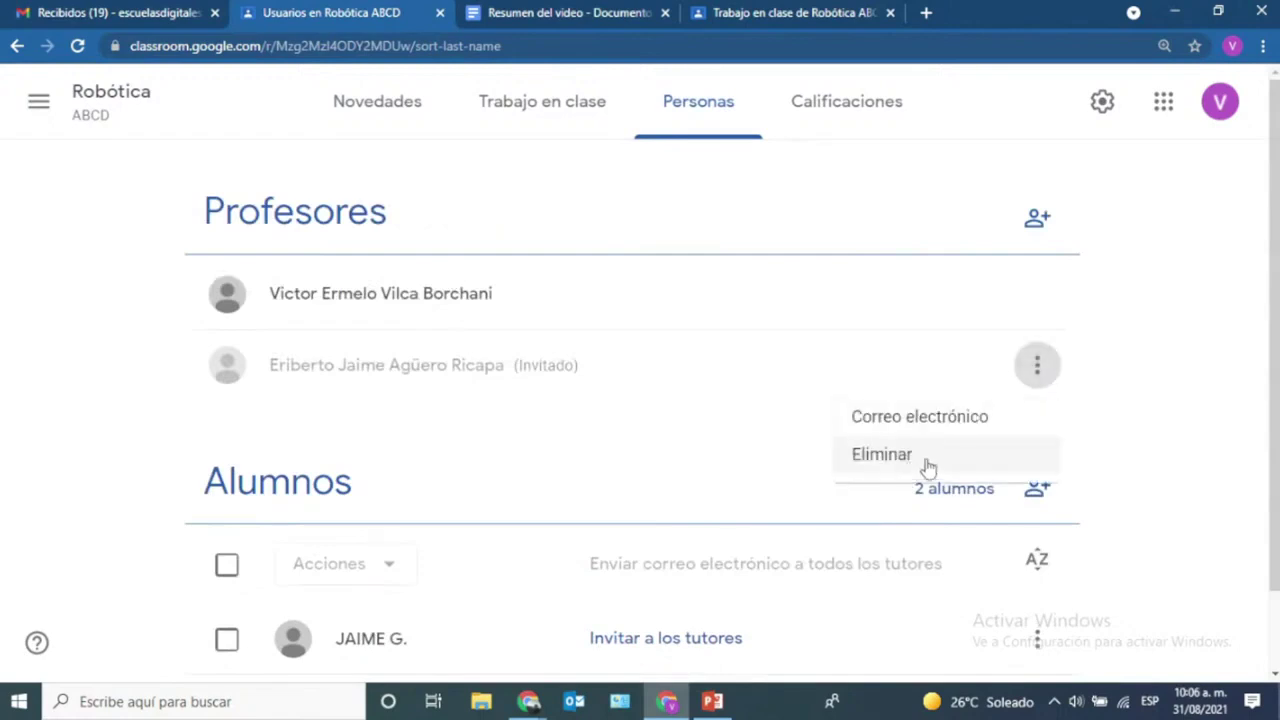
pyautogui.click(1200, 366)
pyautogui.scroll(-1, 1171, 449)
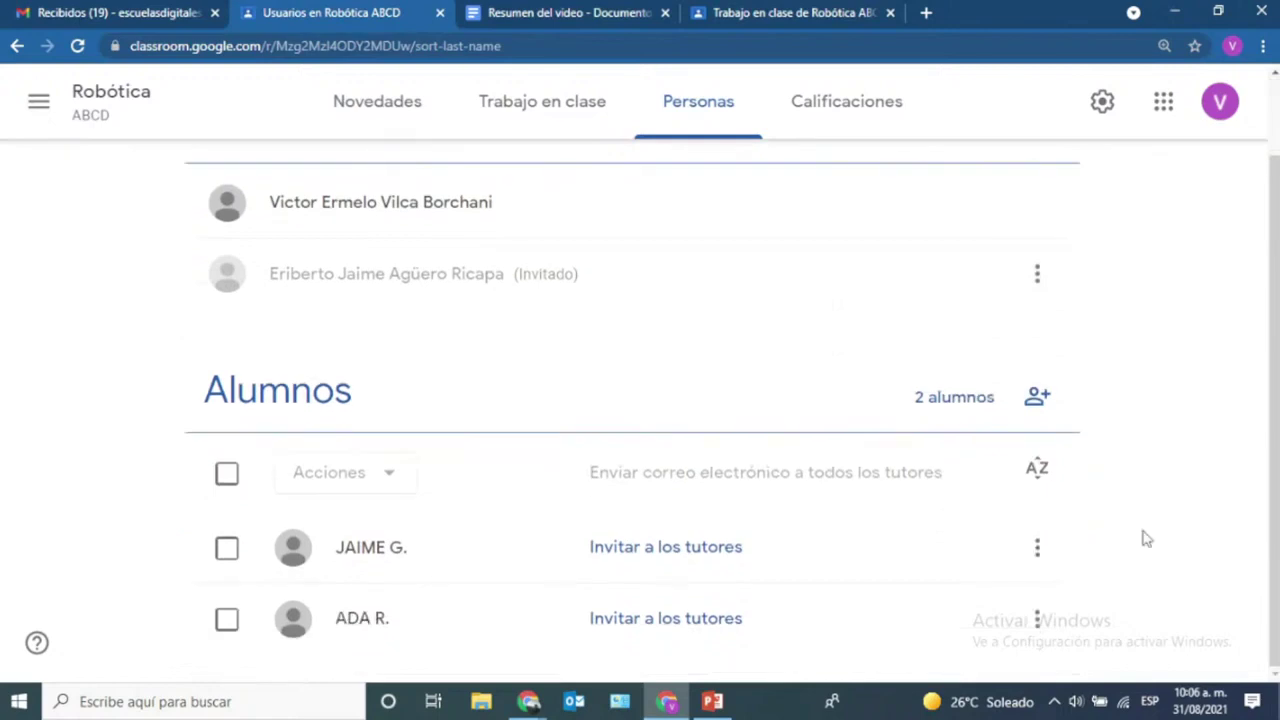
# - Examine the actions available for the first student in the list, enlarging the page to read them
pyautogui.click(1033, 551)
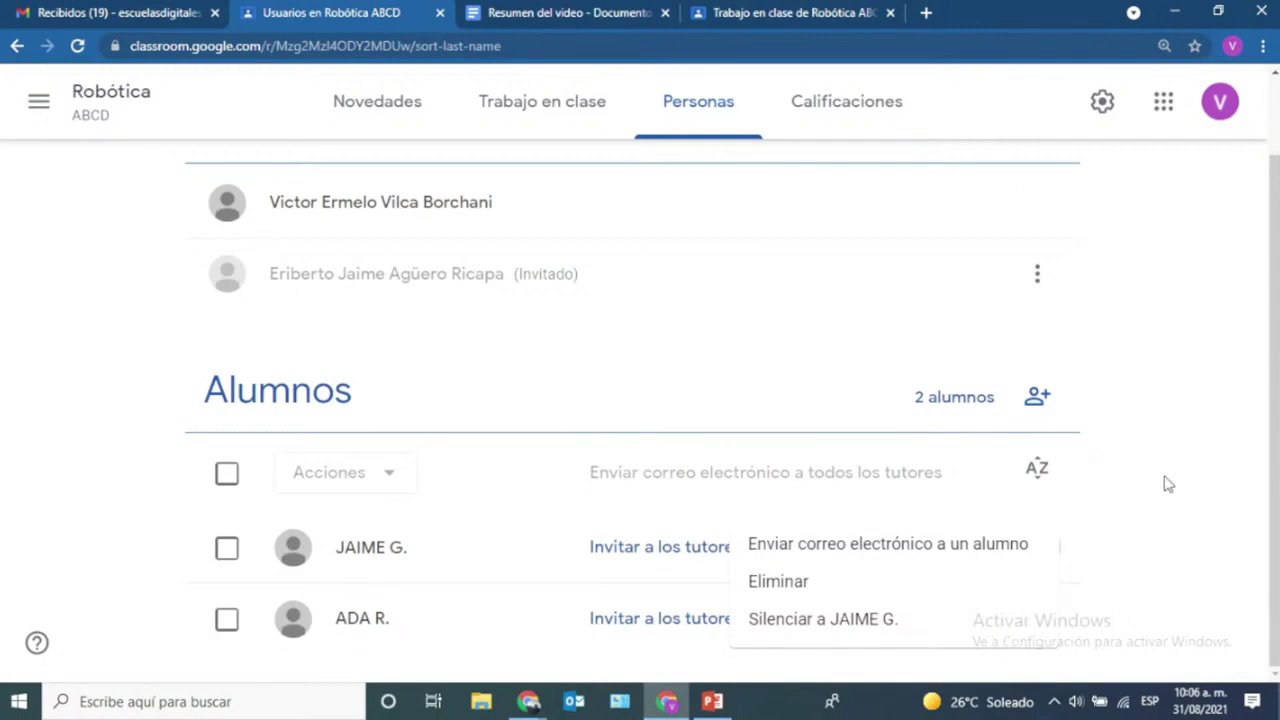
pyautogui.hotkey('ctrl', '-')
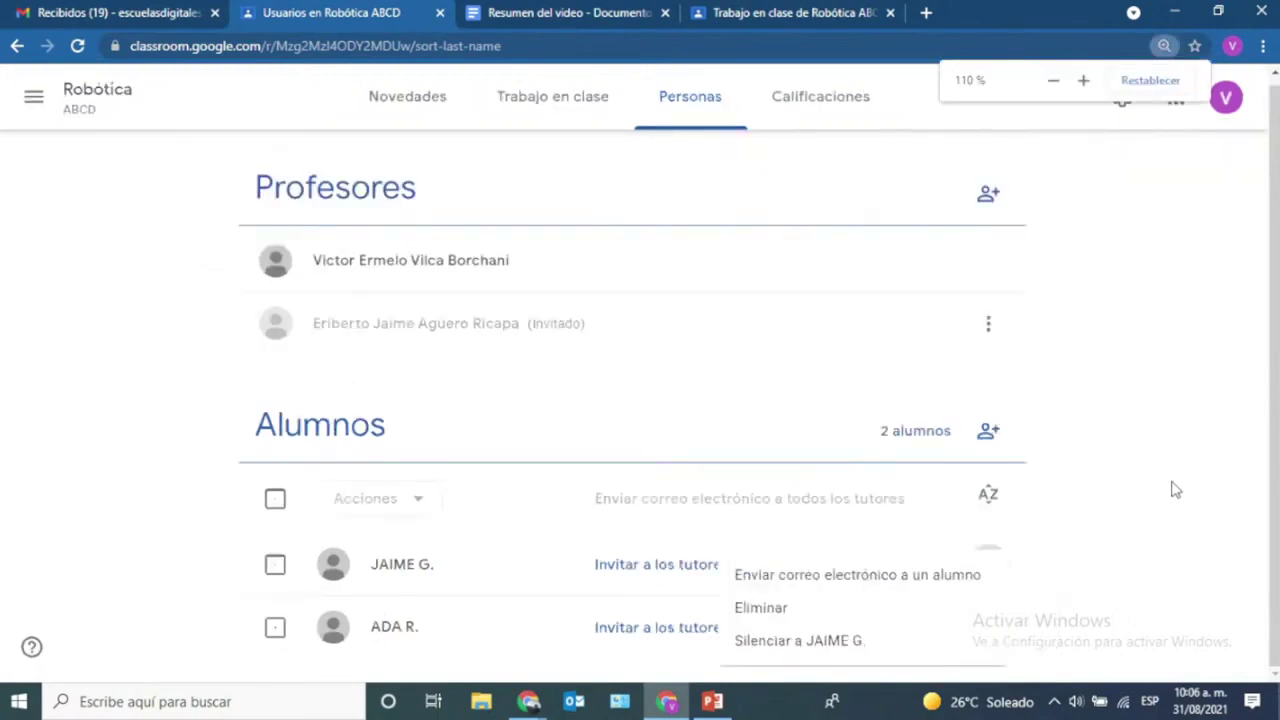
pyautogui.hotkey('ctrl', '+')
pyautogui.hotkey('ctrl', '+')
pyautogui.hotkey('ctrl', '+')
pyautogui.hotkey('ctrl', '+')
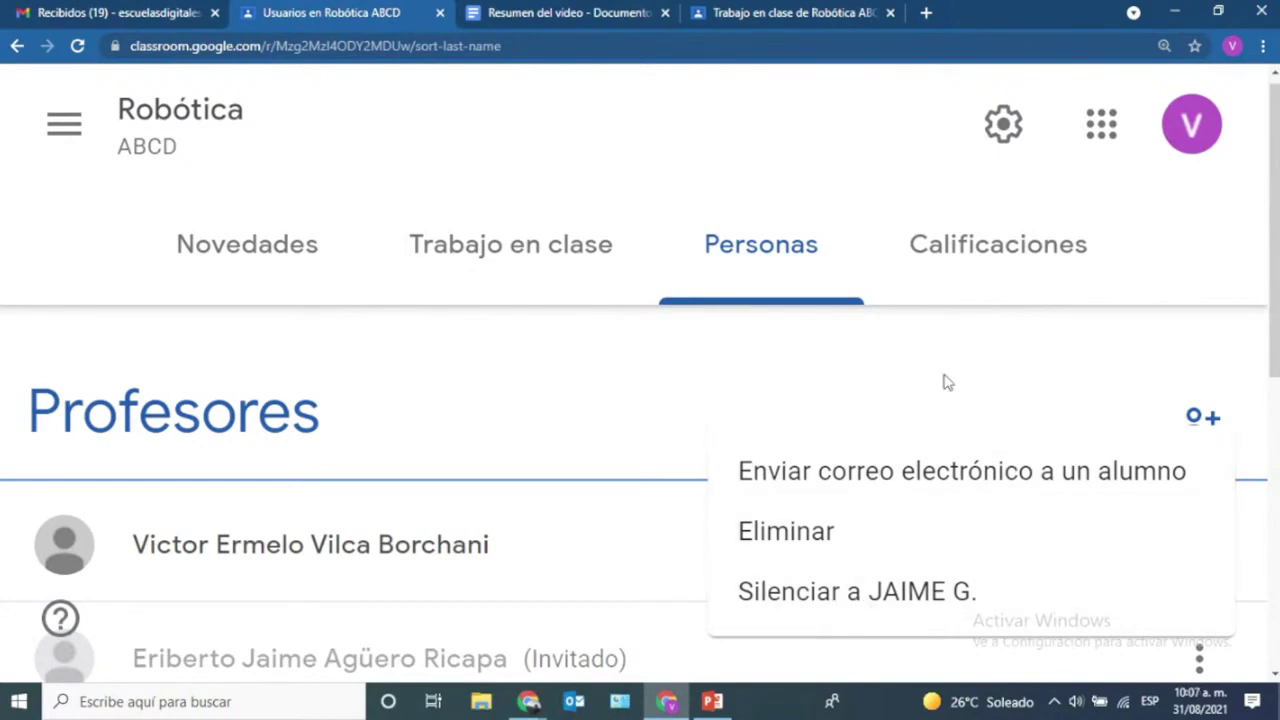
pyautogui.hotkey('ctrl', '-')
pyautogui.hotkey('ctrl', '-')
pyautogui.hotkey('ctrl', '-')
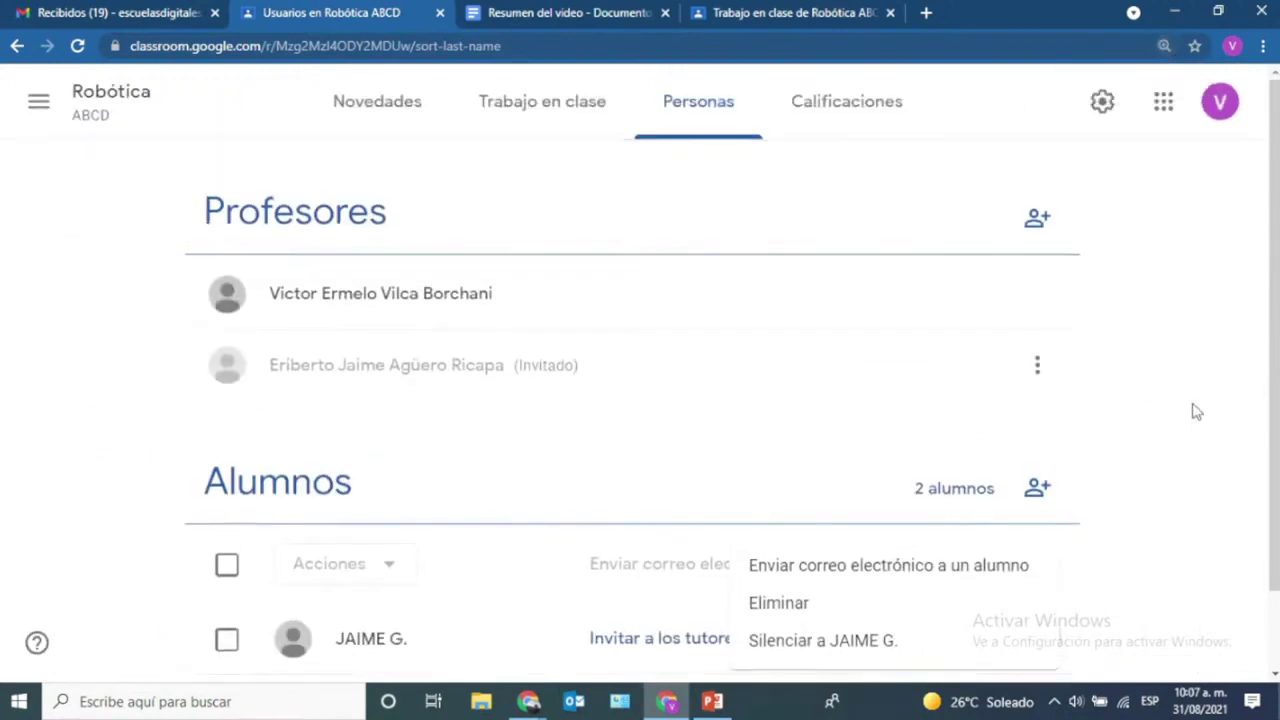
# - In the Robótica gradebook, enter draft grades for Tarea: 15 for the first student and 16 for the second
pyautogui.click(849, 106)
pyautogui.click(847, 105)
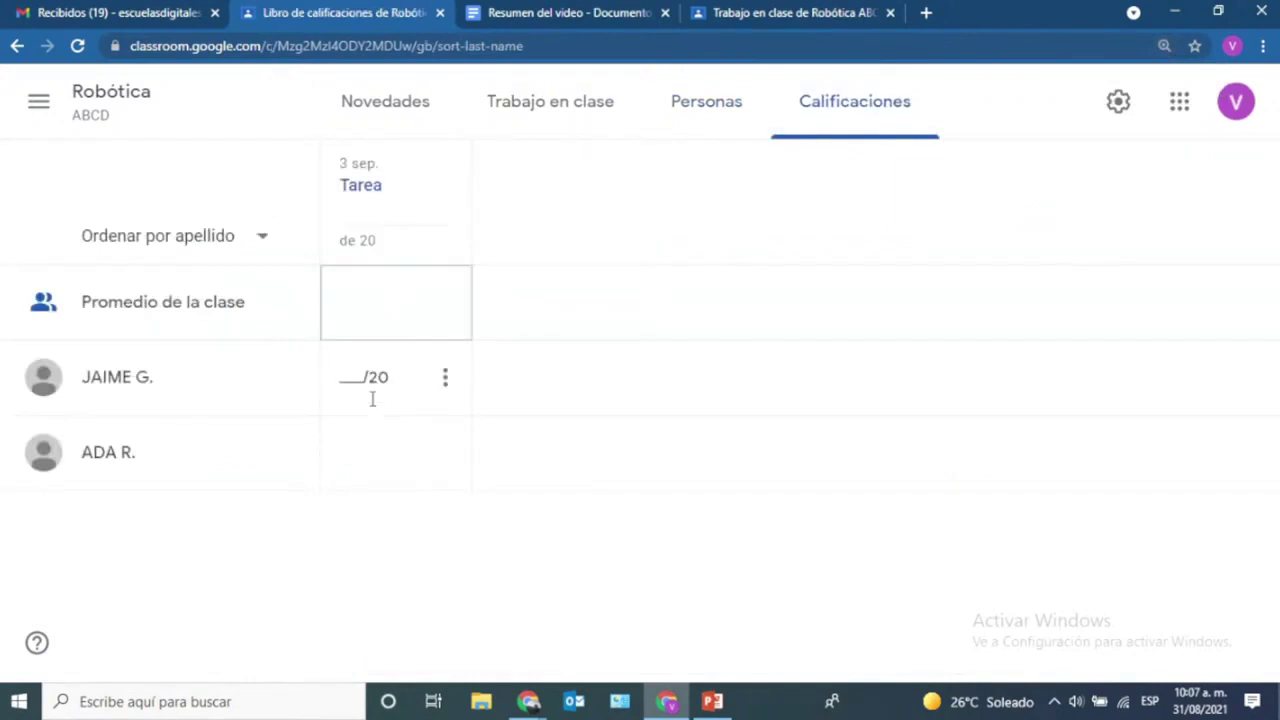
pyautogui.click(371, 396)
pyautogui.click(357, 449)
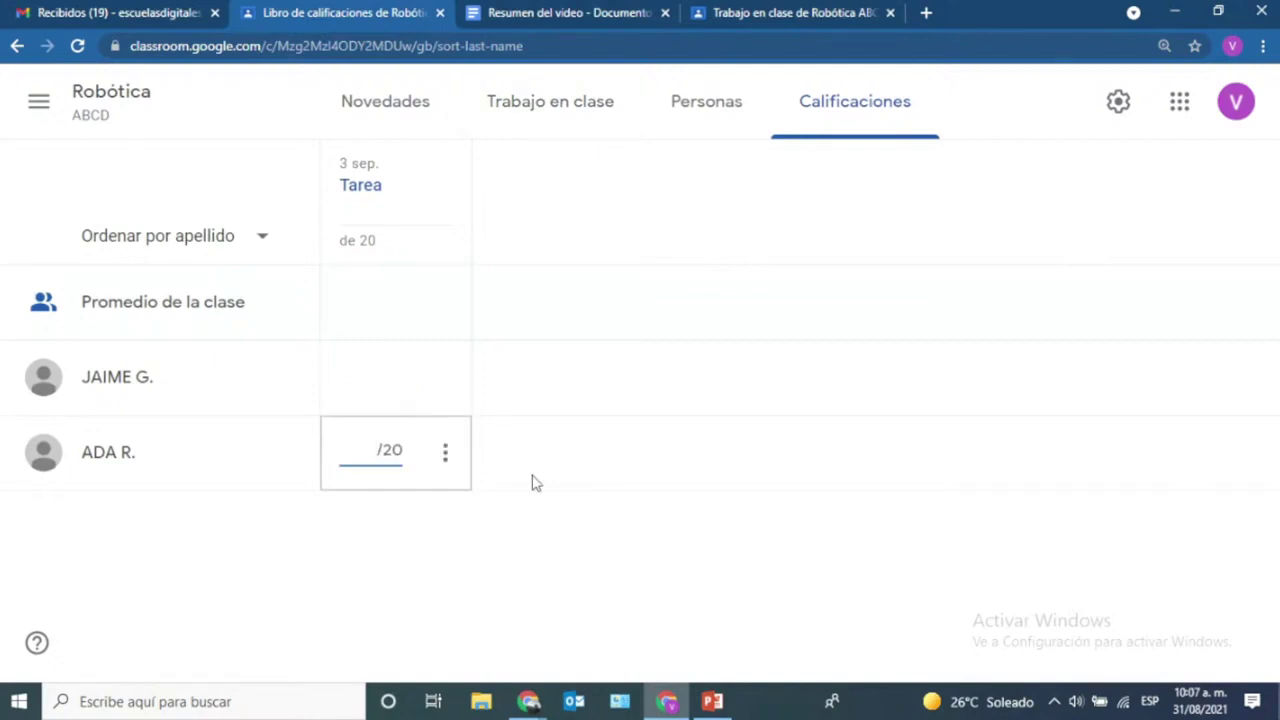
pyautogui.click(527, 318)
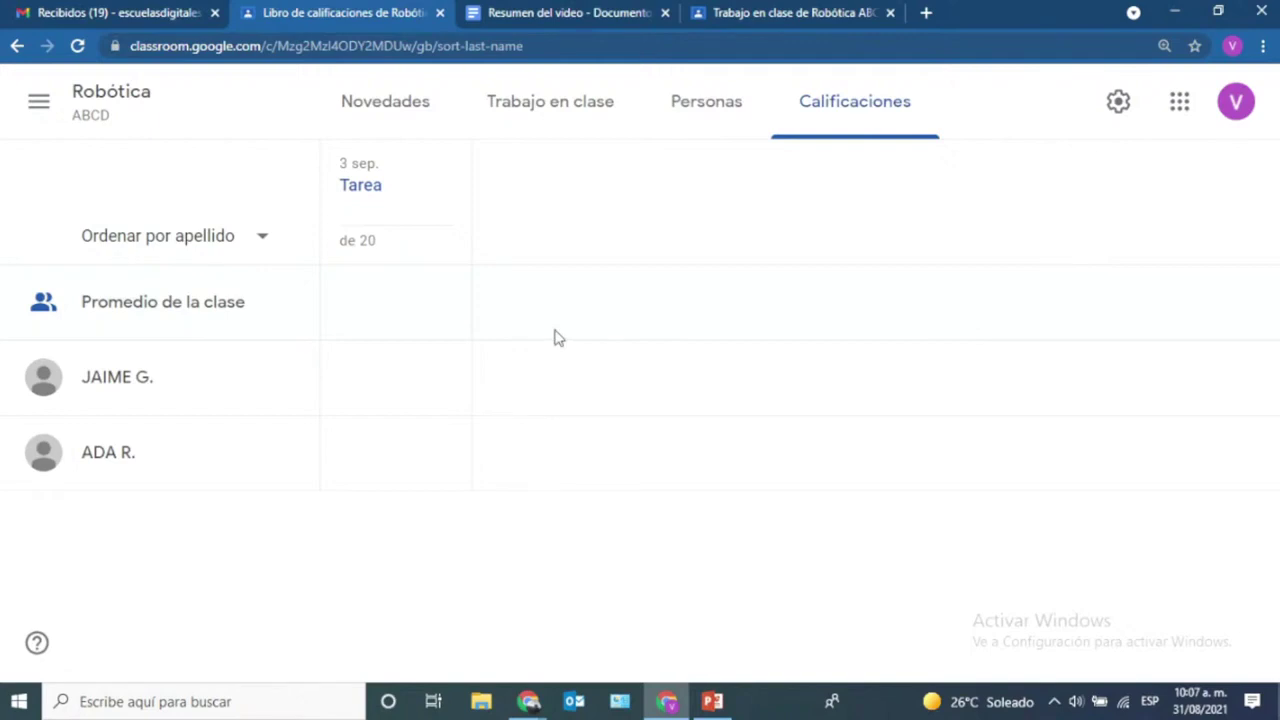
pyautogui.click(375, 388)
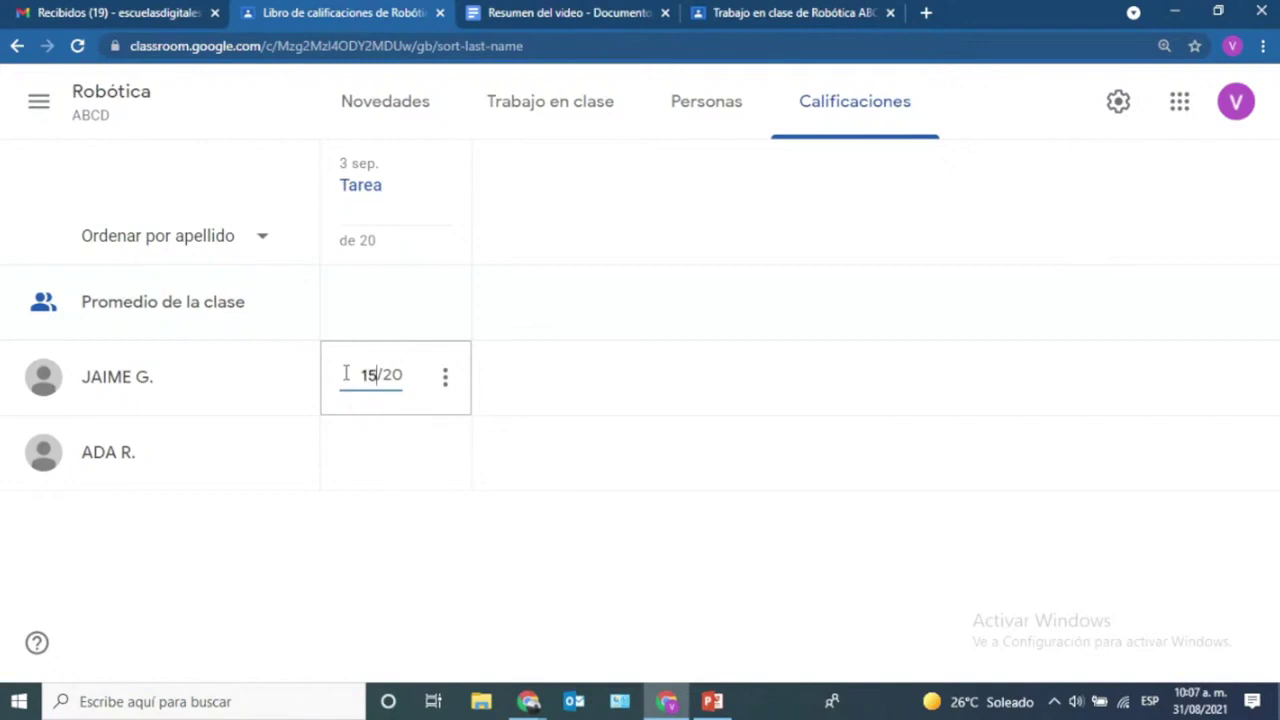
pyautogui.click(350, 456)
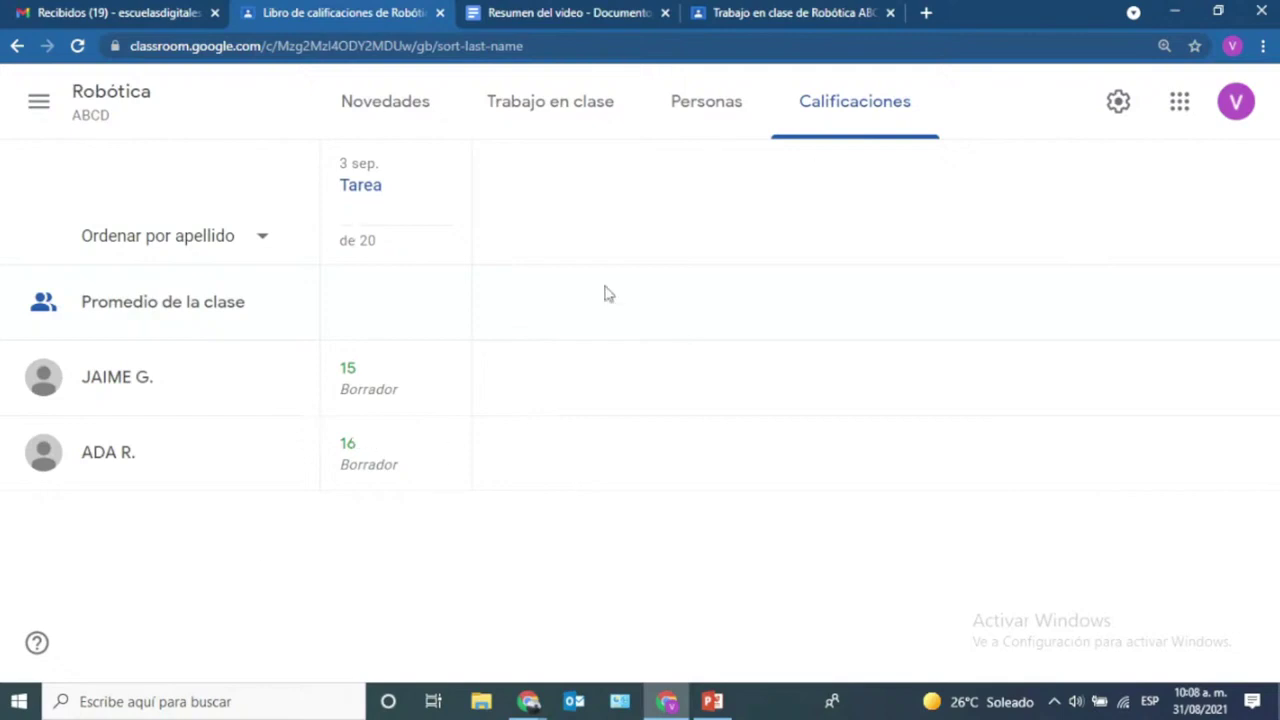
# - Return to the Robótica stream and look over its announcement, assignment and material posts
pyautogui.click(715, 119)
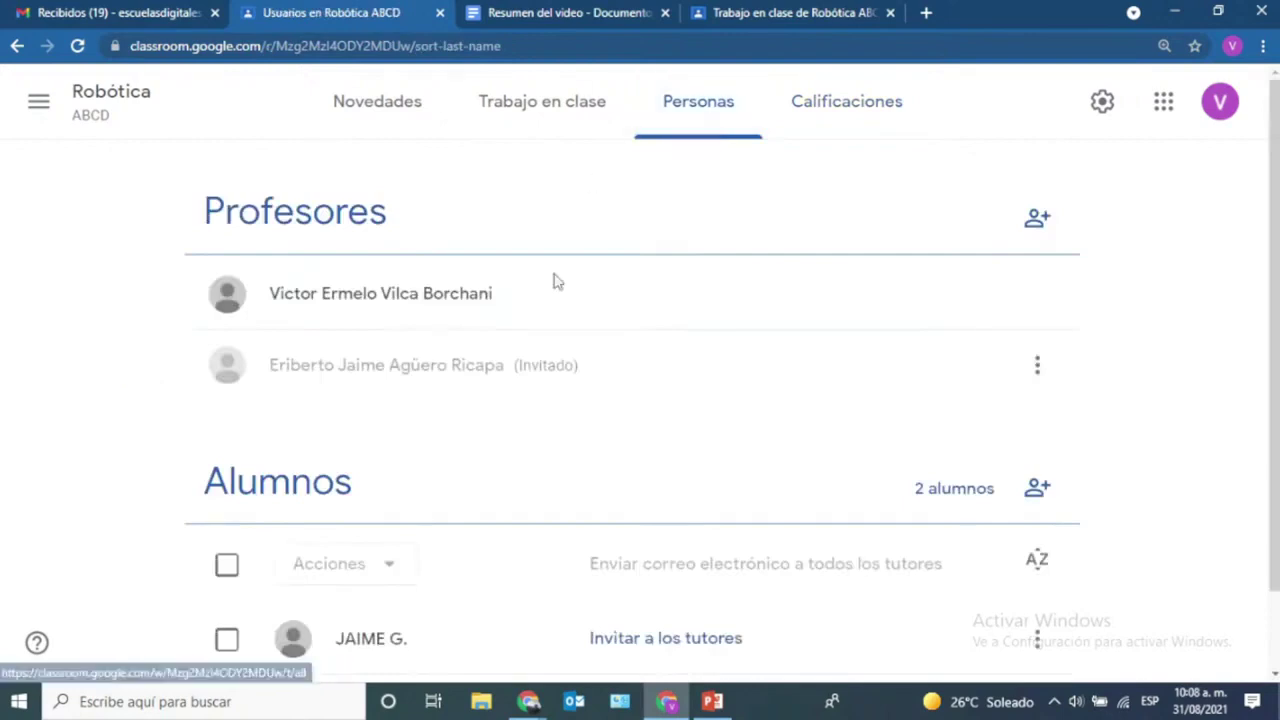
pyautogui.click(566, 115)
pyautogui.click(392, 112)
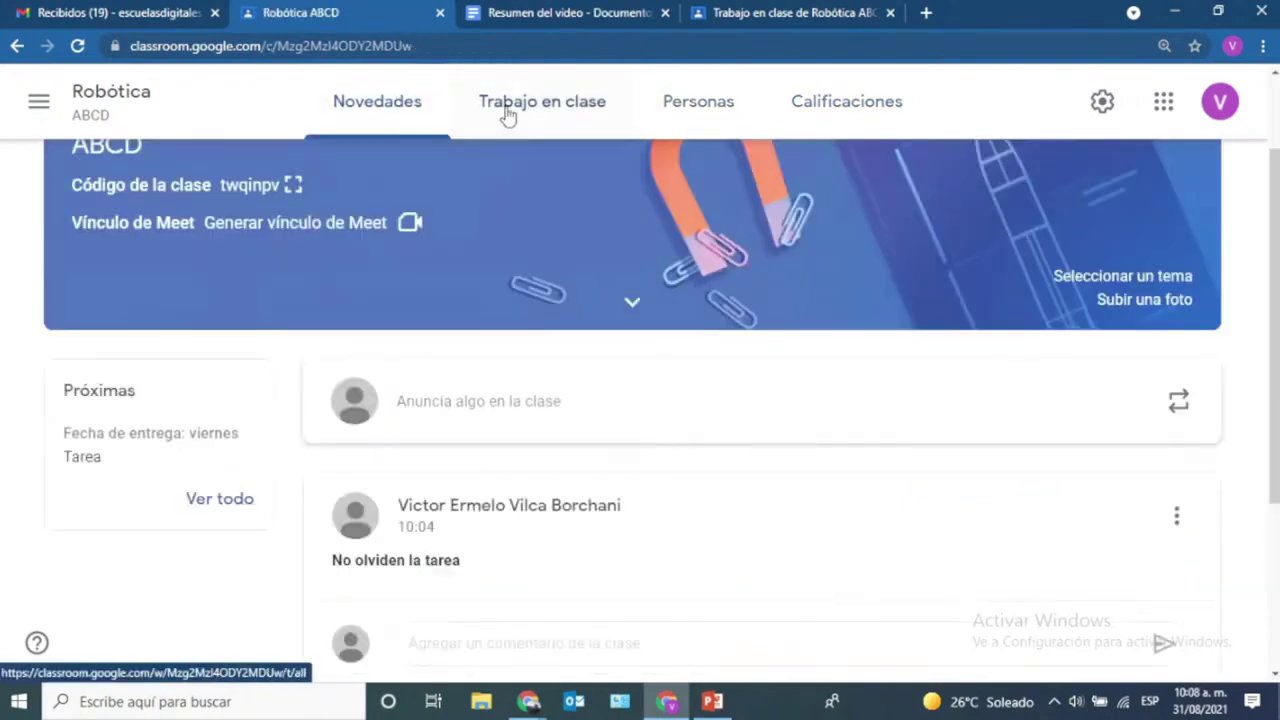
pyautogui.click(512, 114)
pyautogui.click(360, 108)
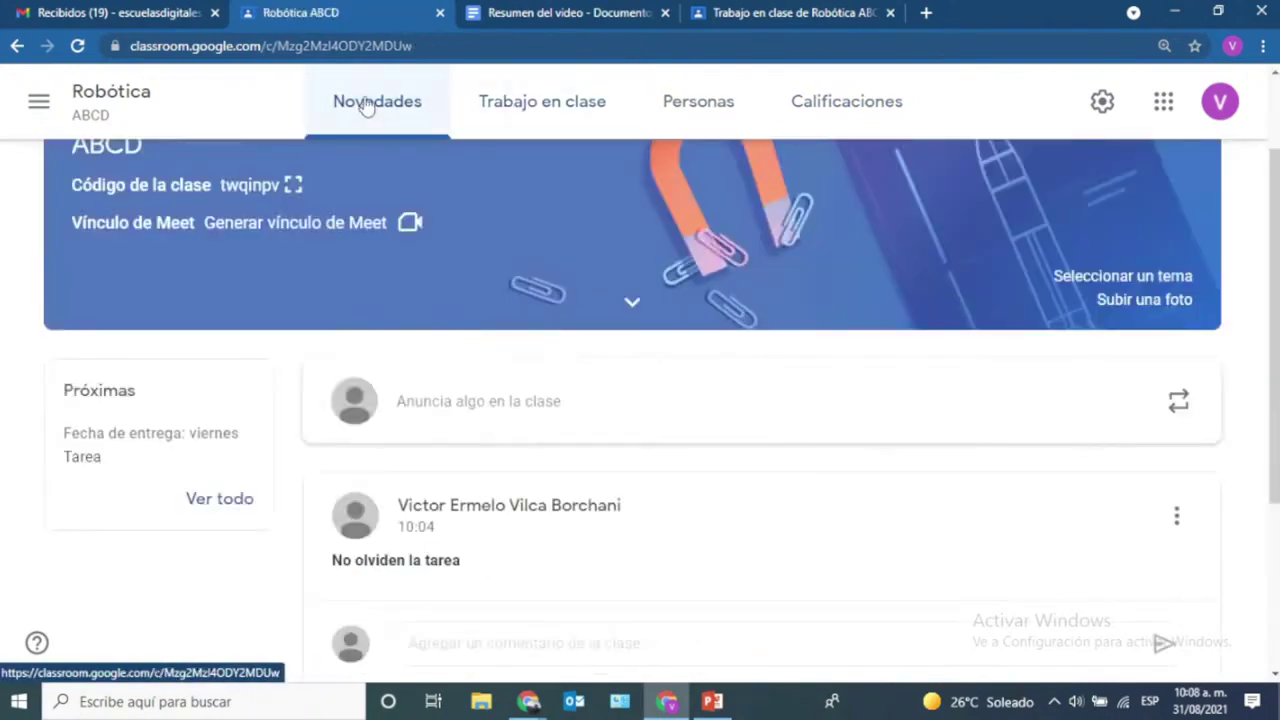
pyautogui.scroll(-3, 700, 560)
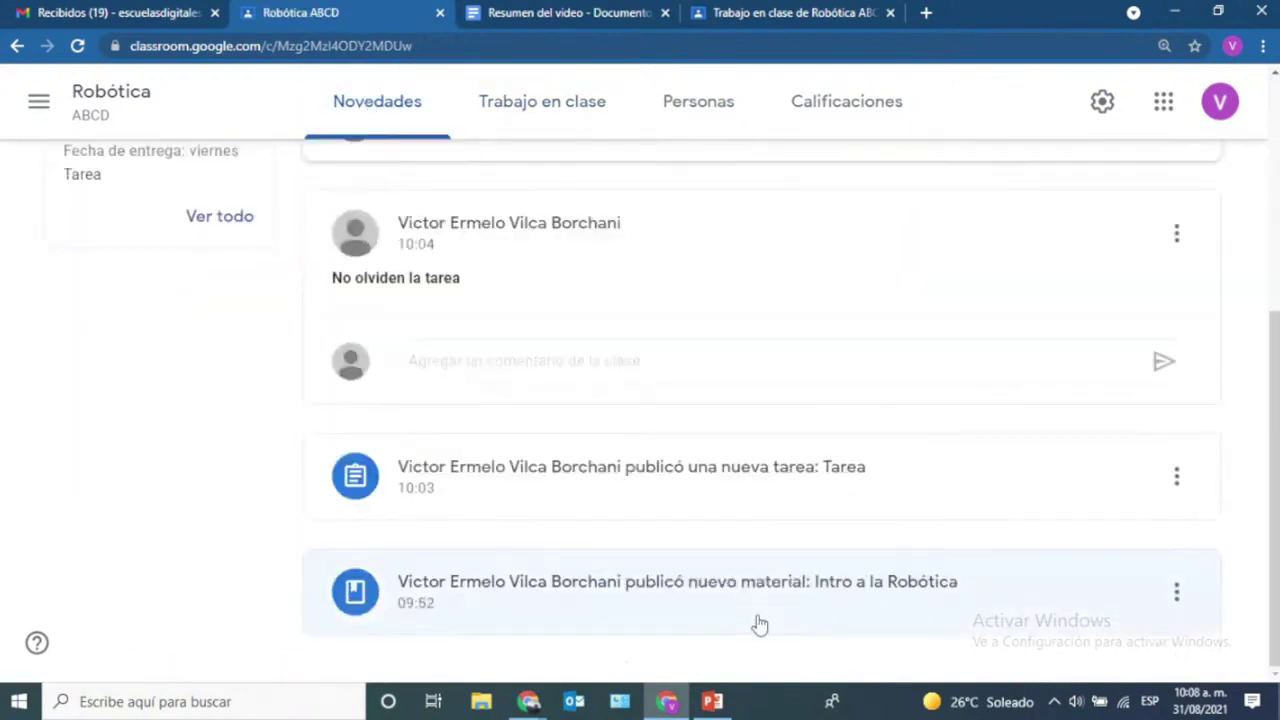
pyautogui.scroll(3, 758, 622)
pyautogui.scroll(-3, 757, 620)
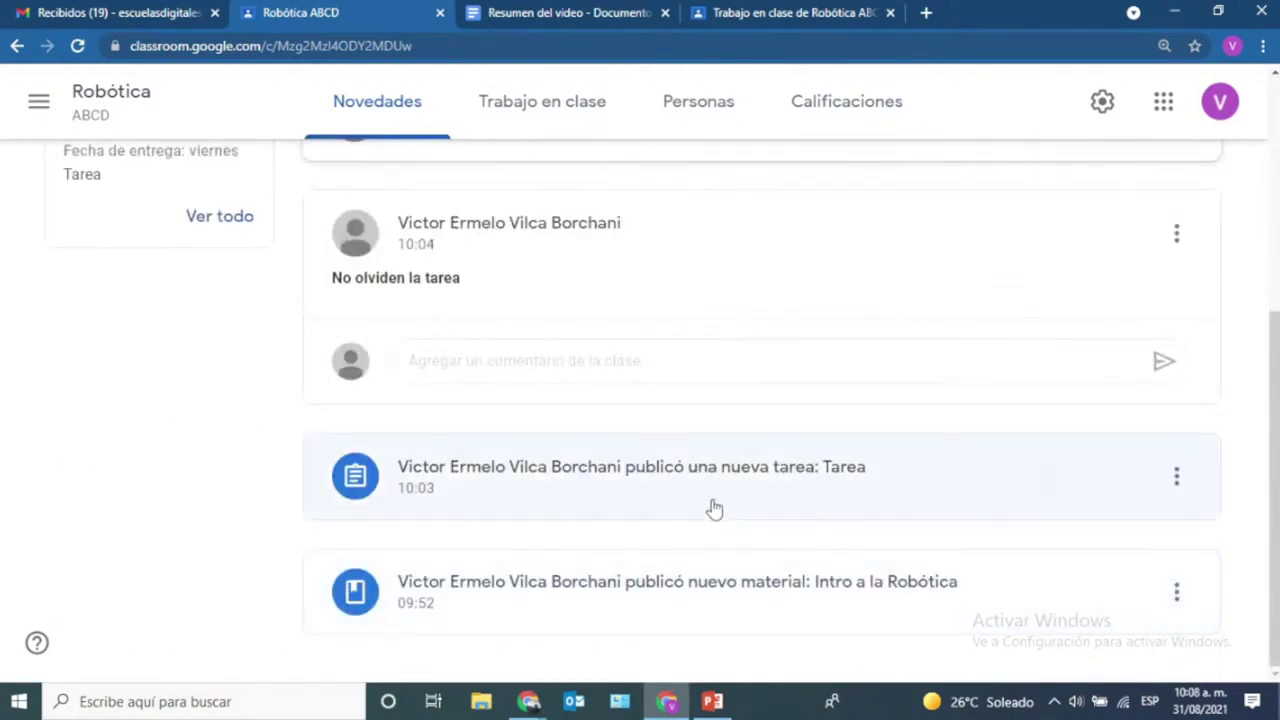
pyautogui.scroll(3, 712, 520)
pyautogui.scroll(-3, 712, 520)
# - Look through the classwork topics of the Robótica class and the types of content that can be created there
pyautogui.click(569, 115)
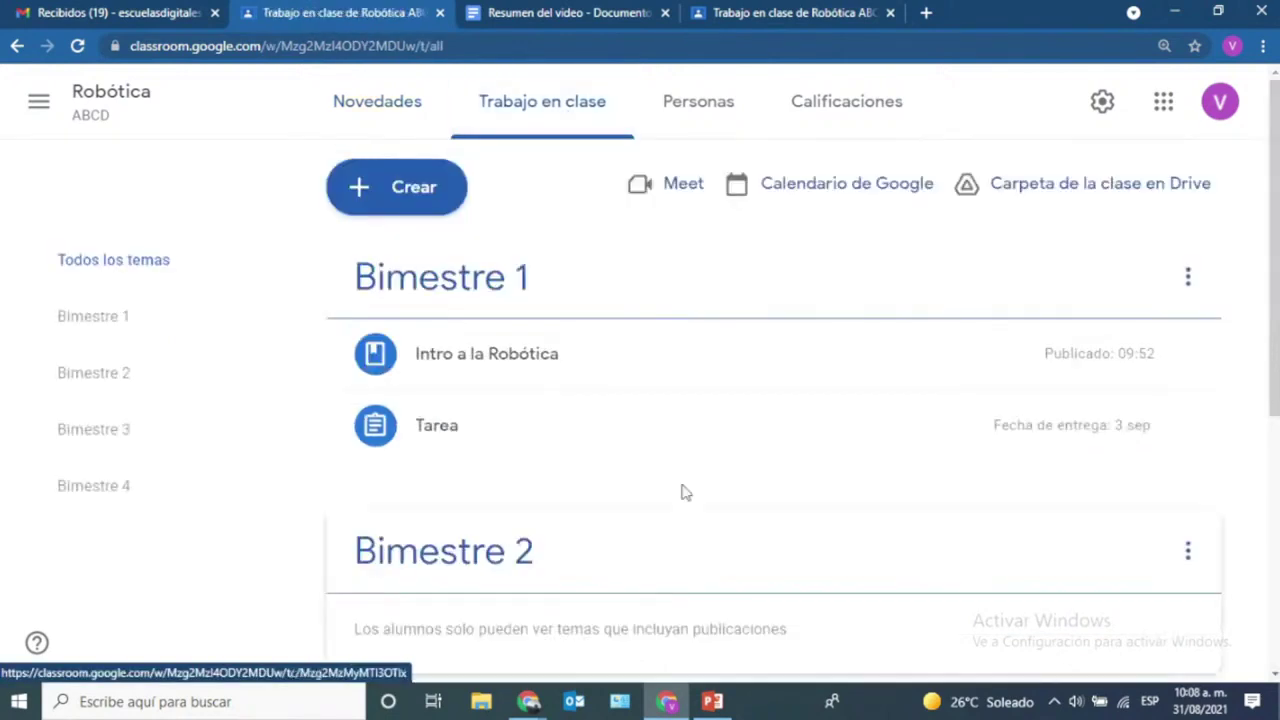
pyautogui.scroll(-5, 745, 452)
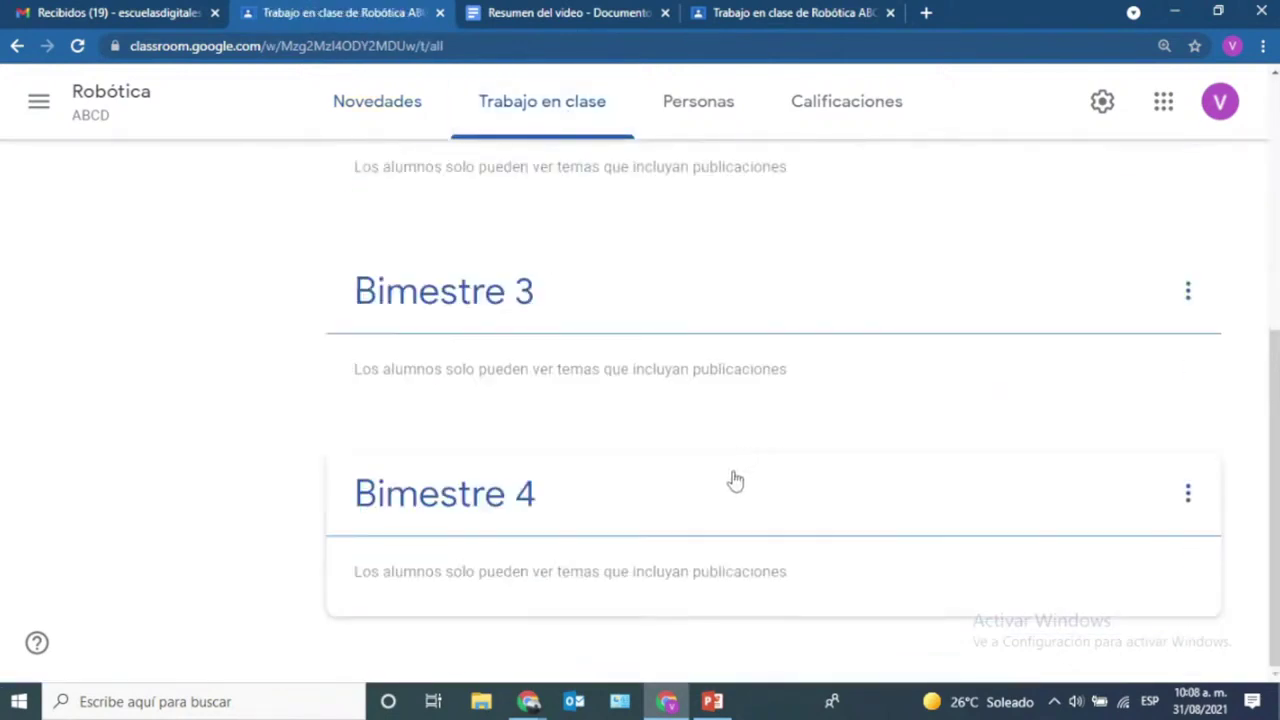
pyautogui.scroll(5, 730, 524)
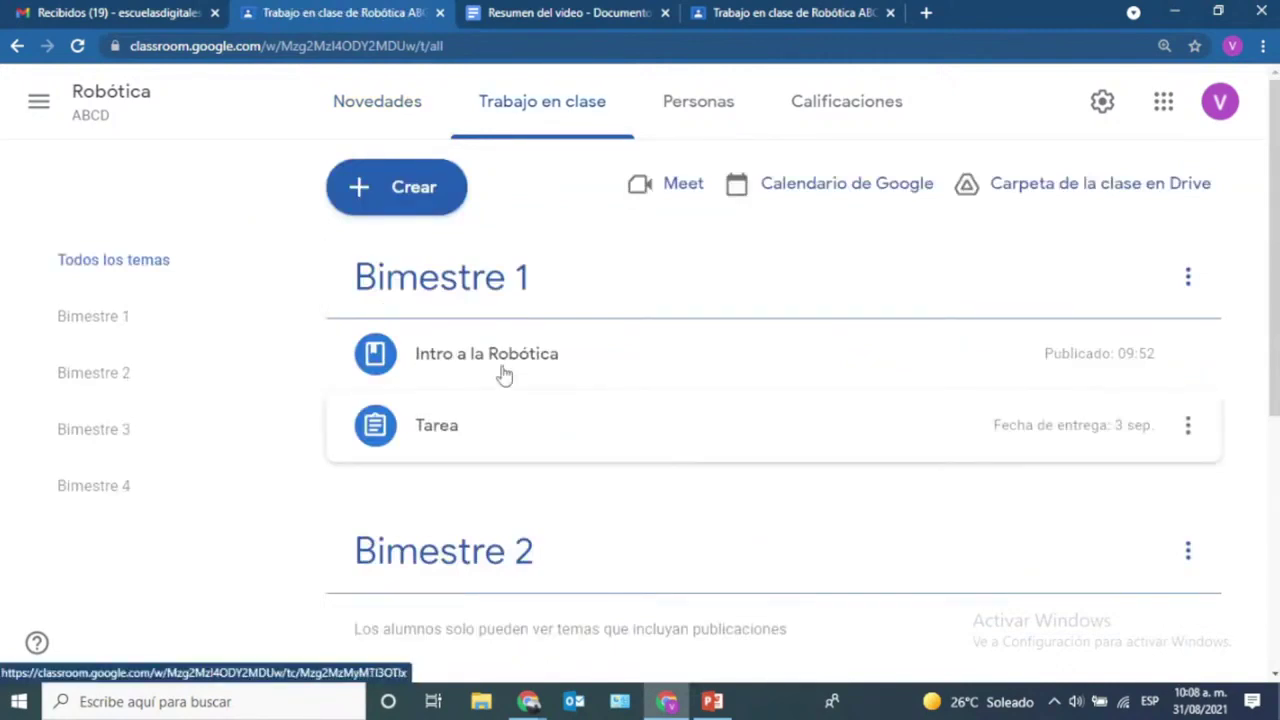
pyautogui.click(396, 187)
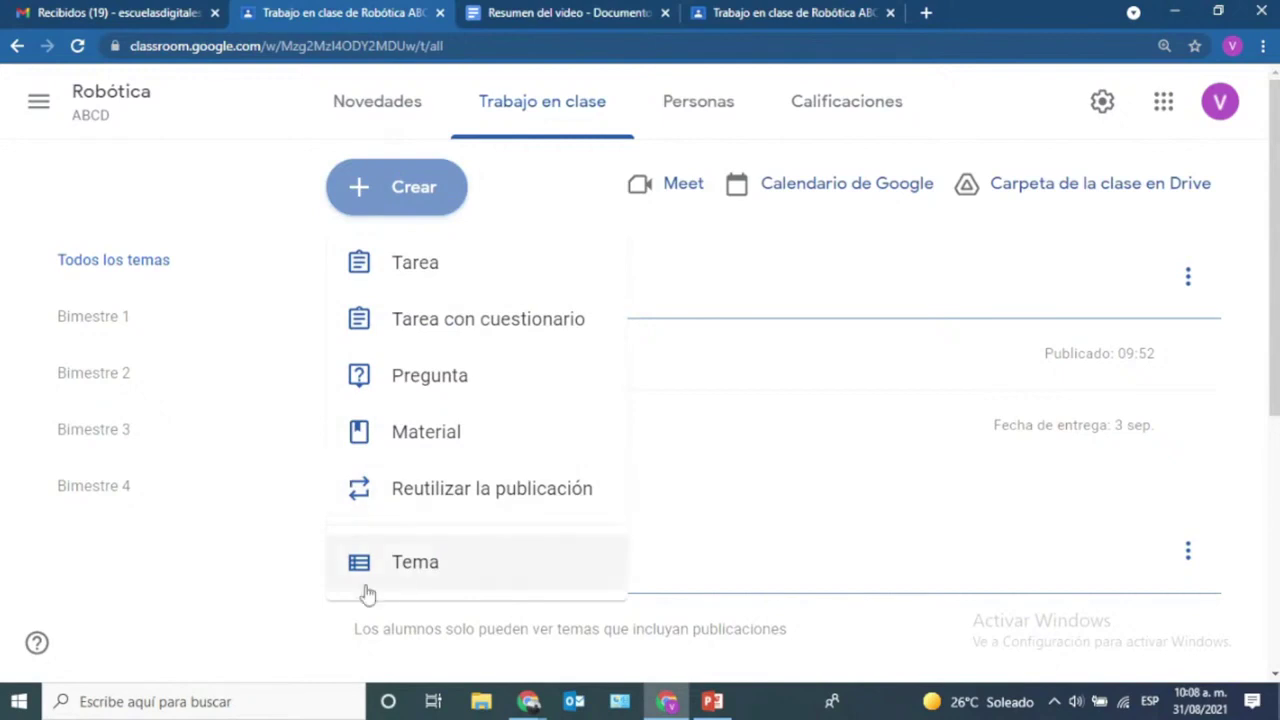
# - Reopen the list of people in the Robótica class and review its teachers and students
pyautogui.click(699, 106)
pyautogui.scroll(-1, 720, 391)
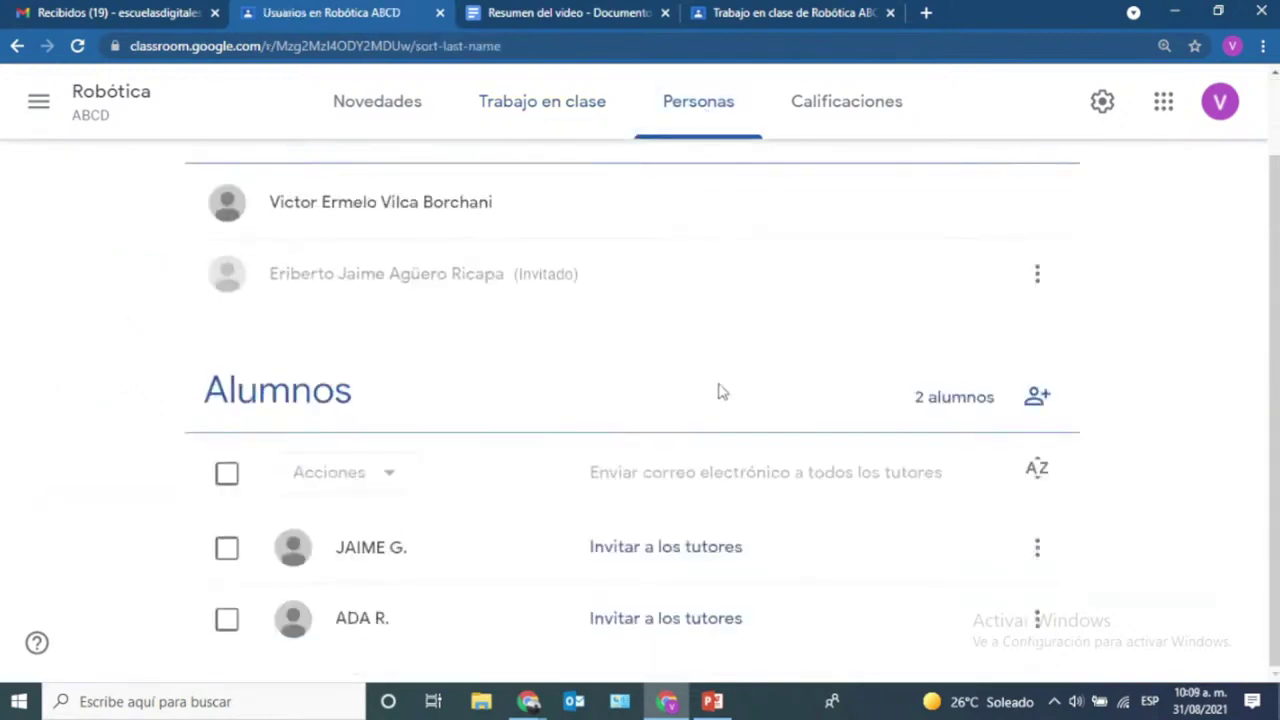
pyautogui.scroll(1, 717, 391)
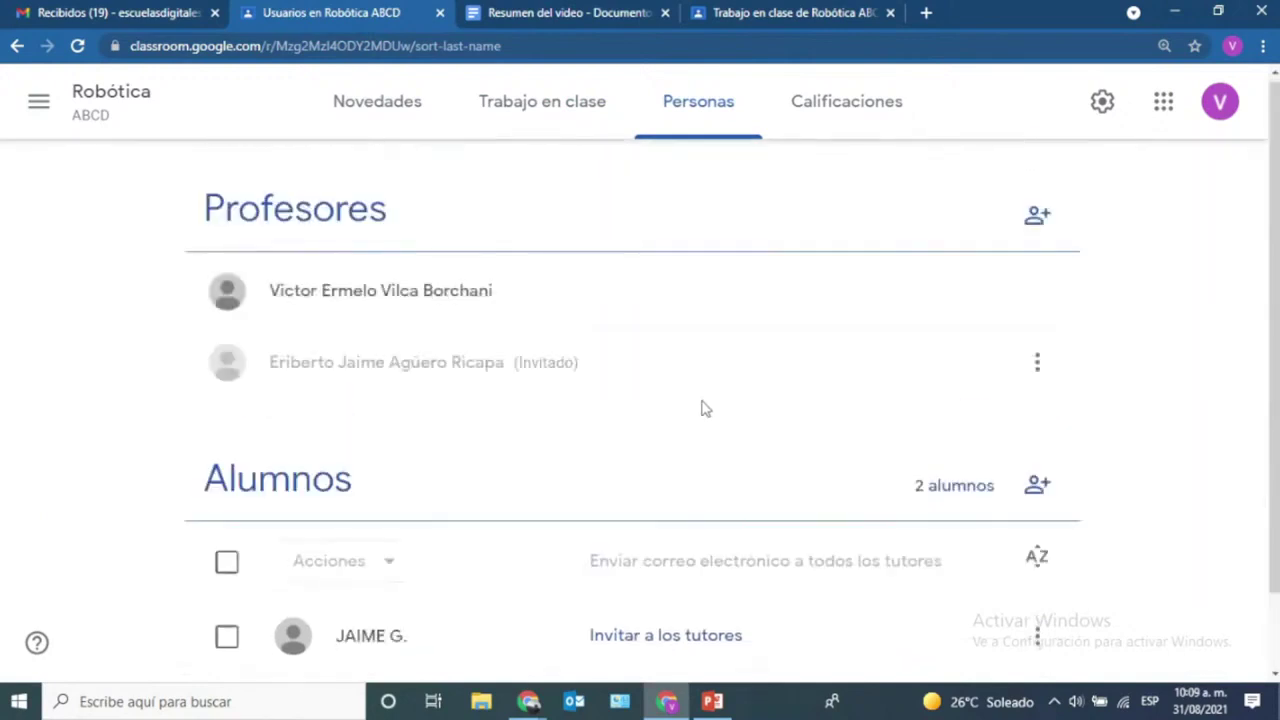
pyautogui.scroll(-1, 703, 408)
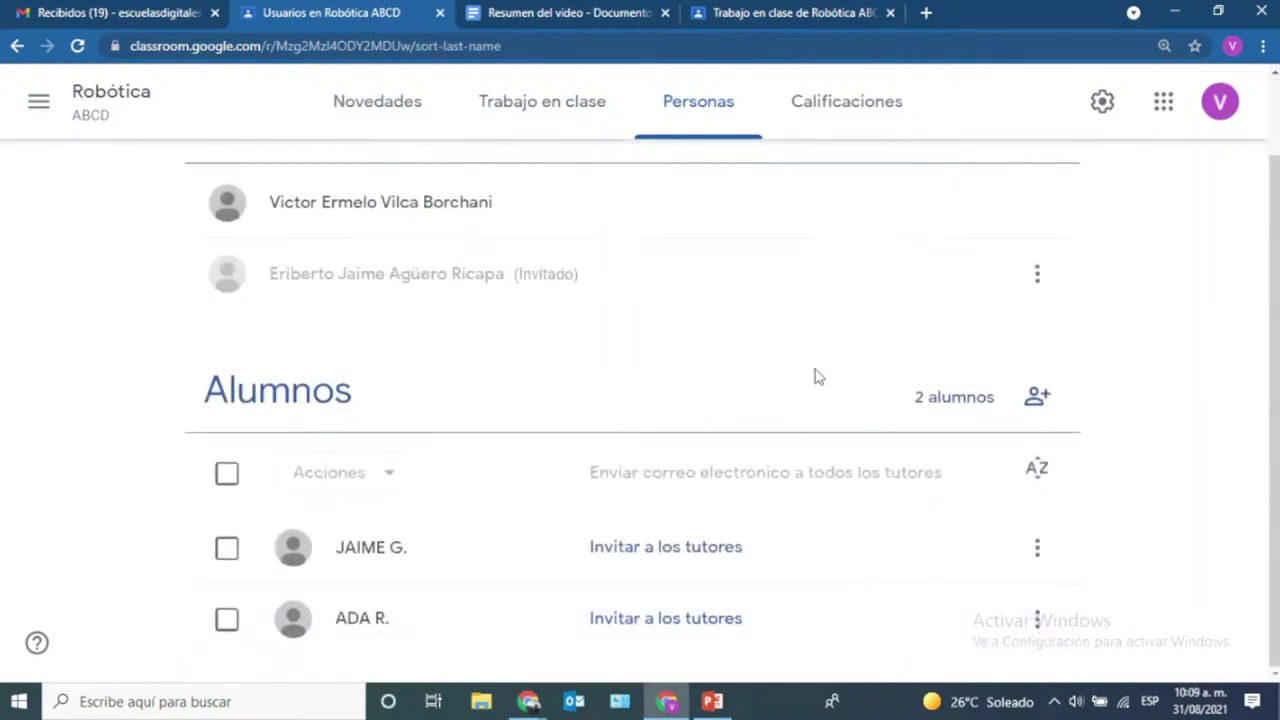
# - Review the Robótica gradebook, people and classwork sections once more, and look over the posts in the stream
pyautogui.click(834, 106)
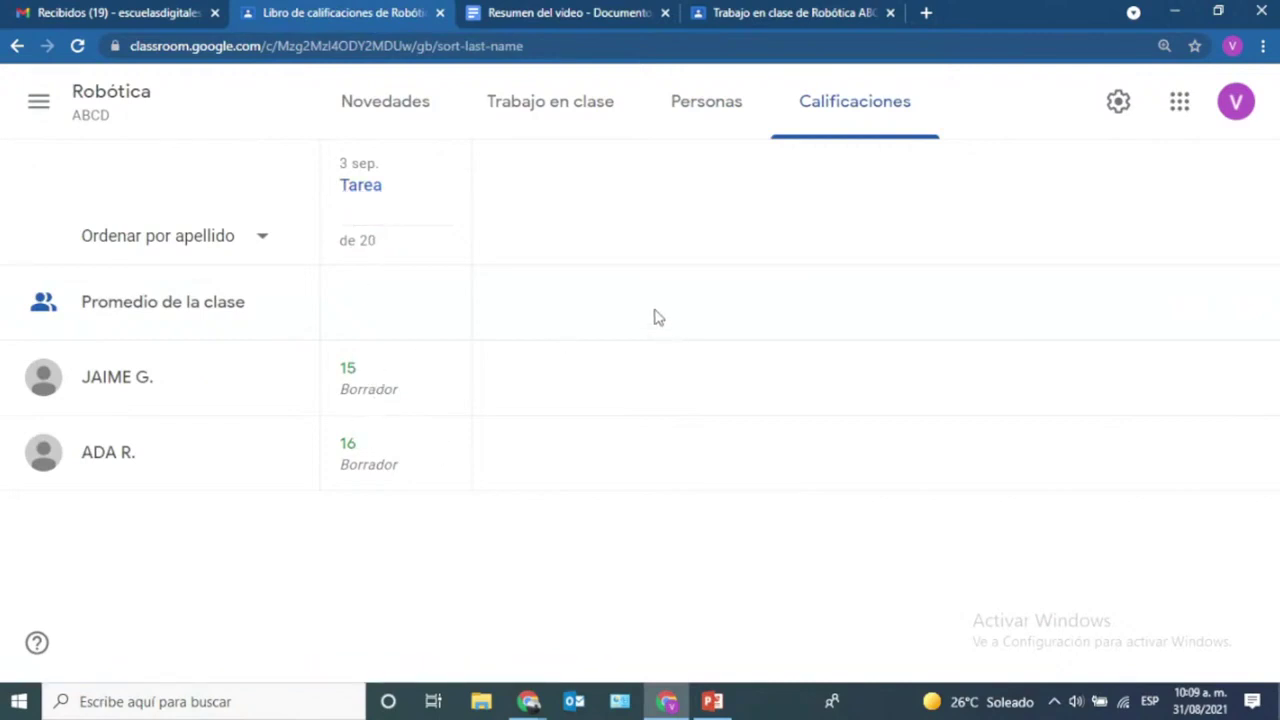
pyautogui.click(683, 118)
pyautogui.click(540, 121)
pyautogui.click(380, 114)
pyautogui.scroll(-5, 754, 527)
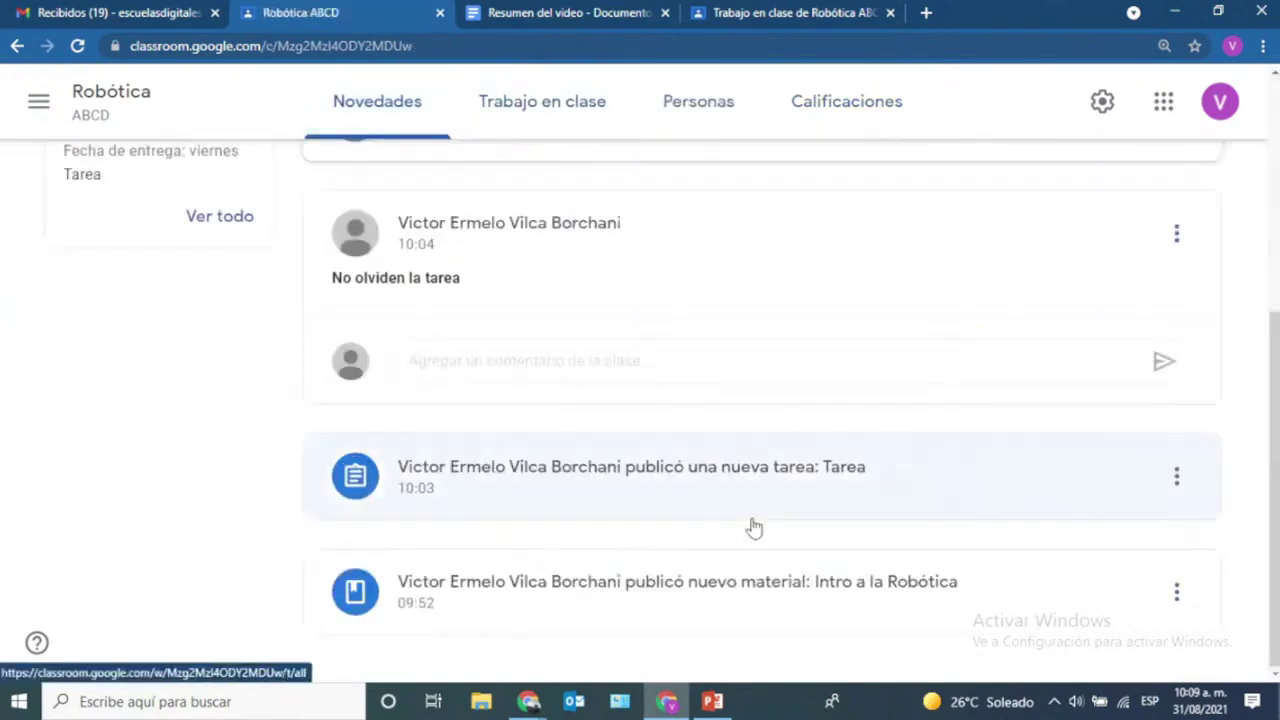
# - Switch to the PowerPoint presentation and start the slide show from slide 17, Google Jamboard
pyautogui.click(712, 701)
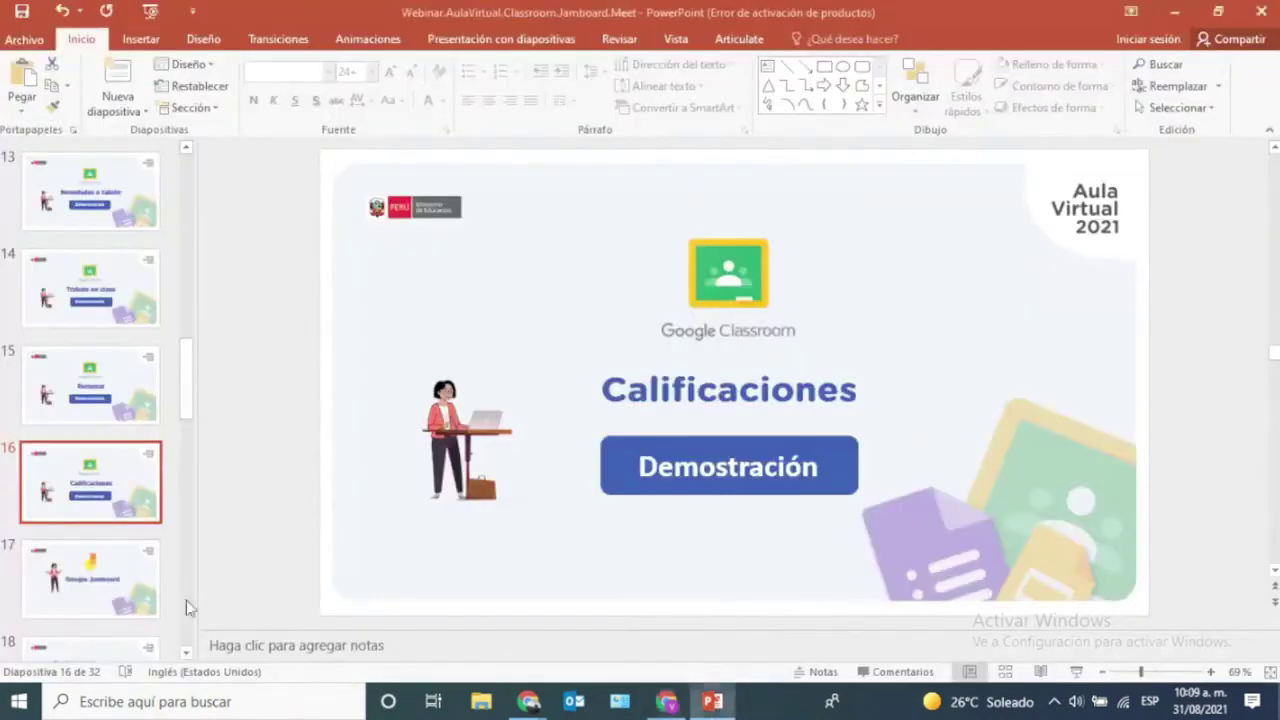
pyautogui.click(107, 580)
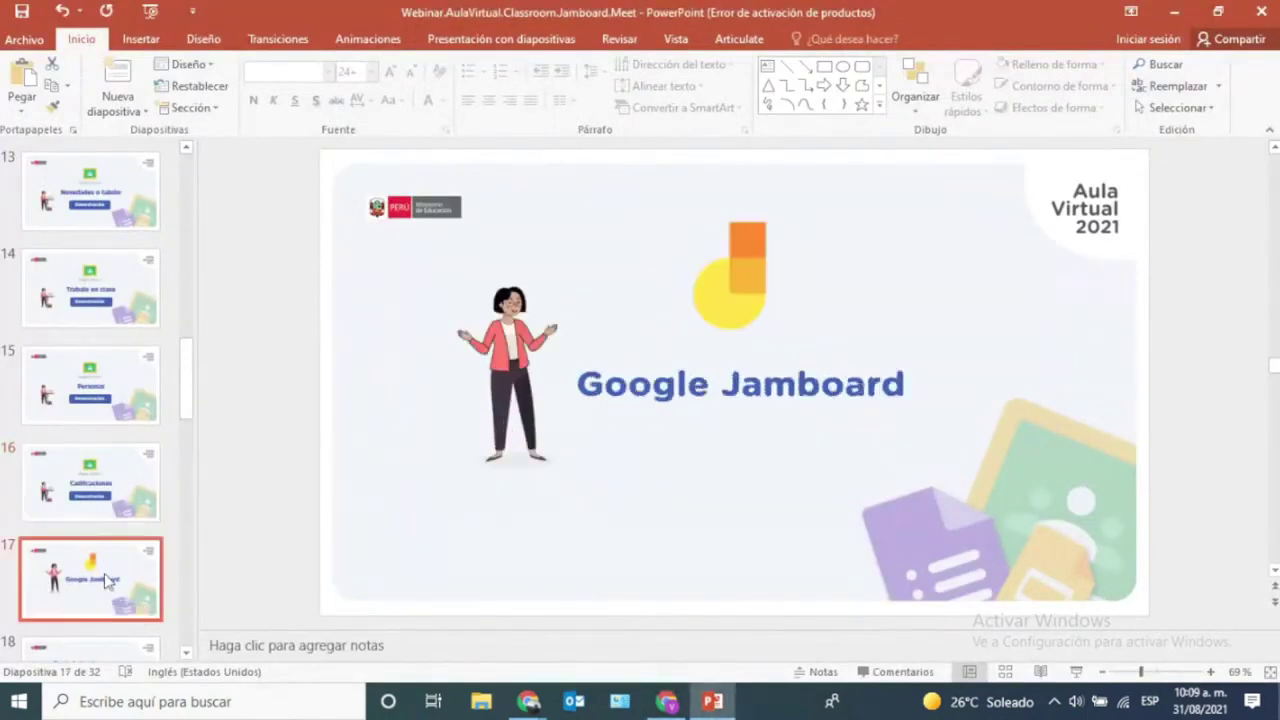
pyautogui.click(1076, 674)
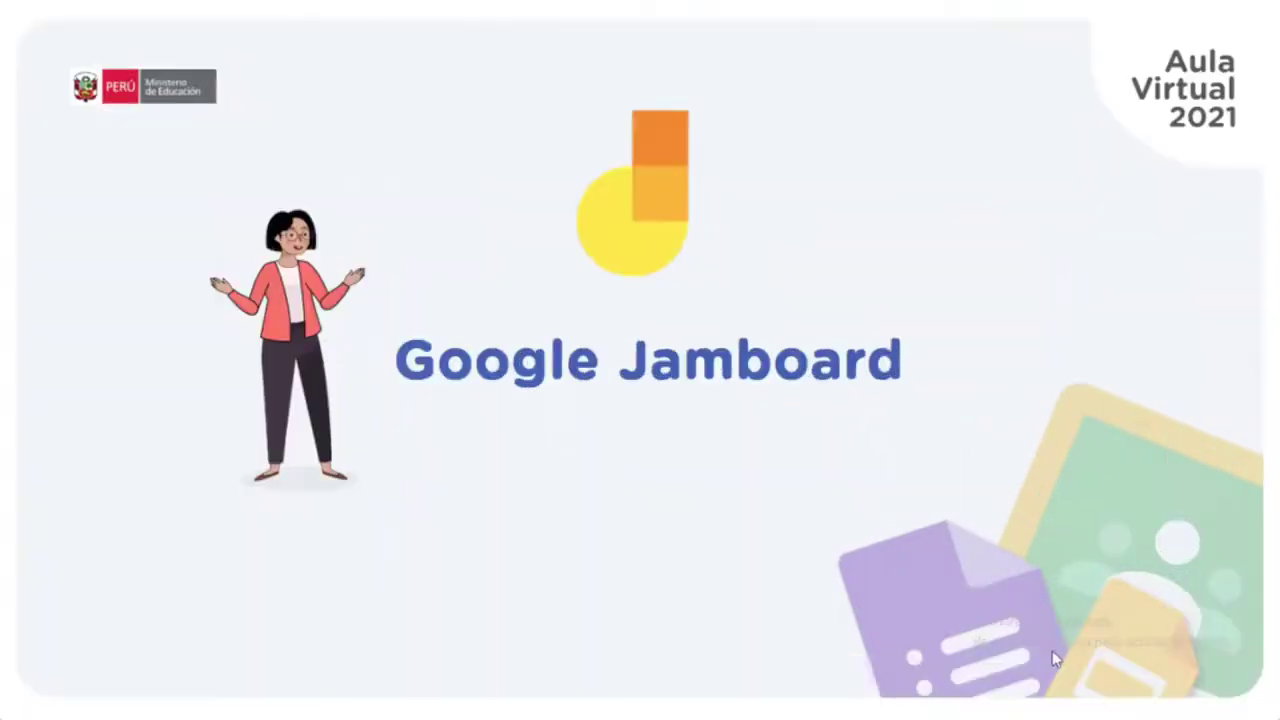
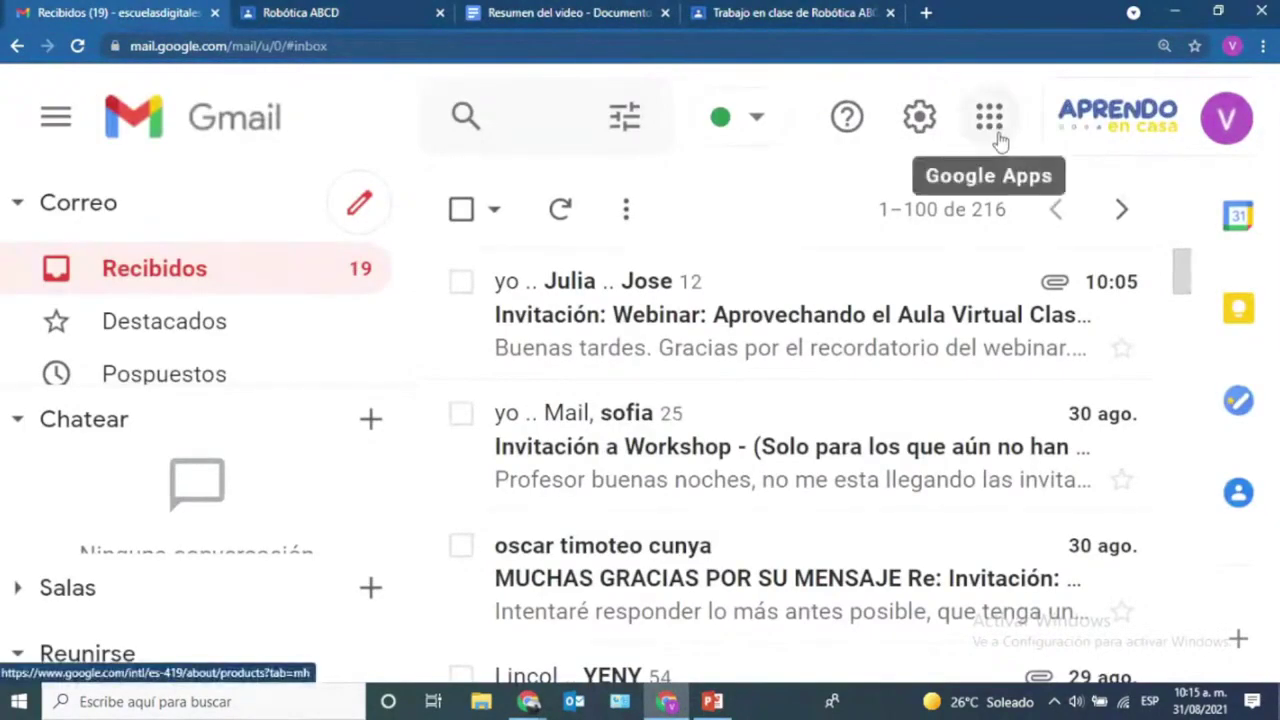
# - From the Gmail inbox, find Jamboard among the Google apps and open it
pyautogui.hotkey('ctrl', '+')
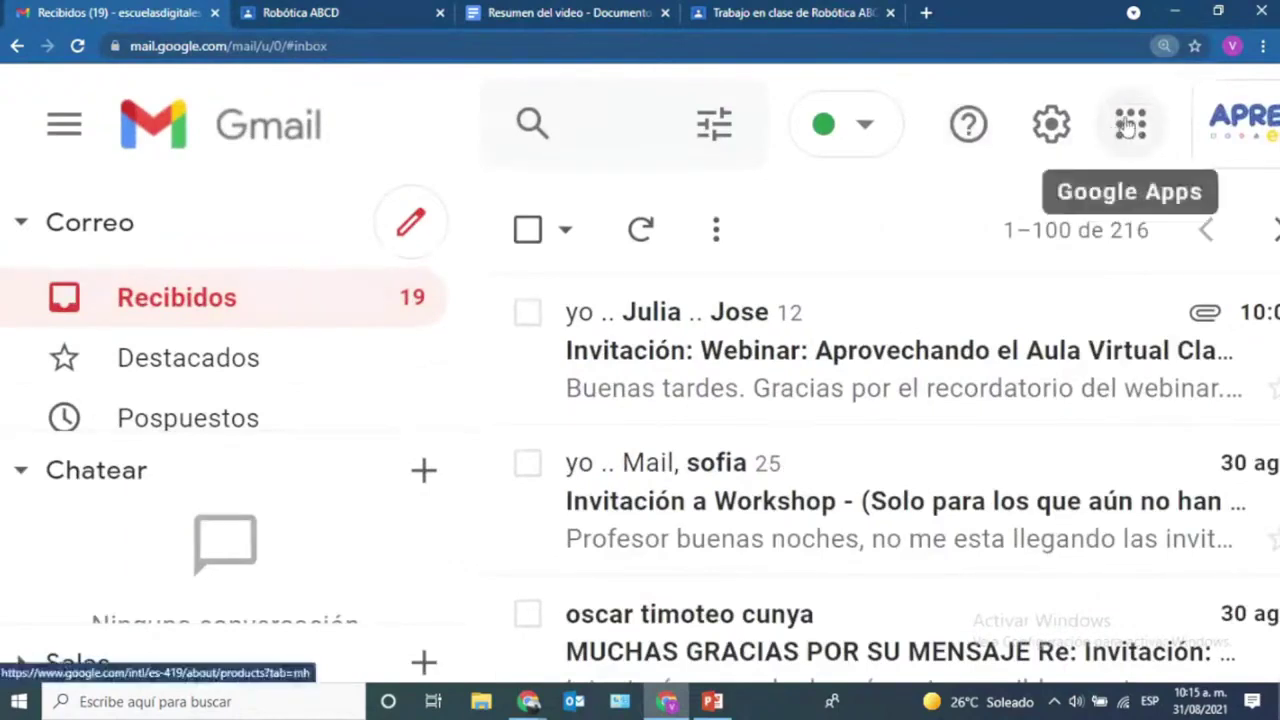
pyautogui.click(1128, 124)
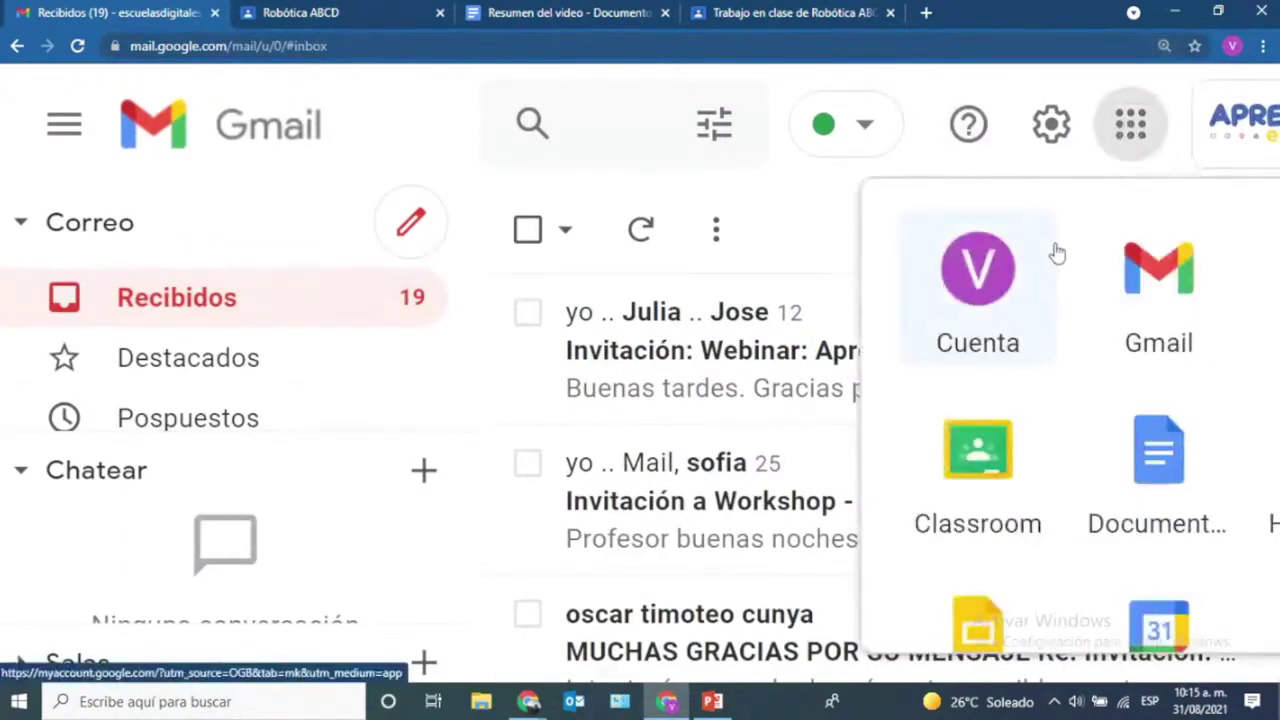
pyautogui.hotkey('ctrl', '-')
pyautogui.scroll(-5, 1054, 251)
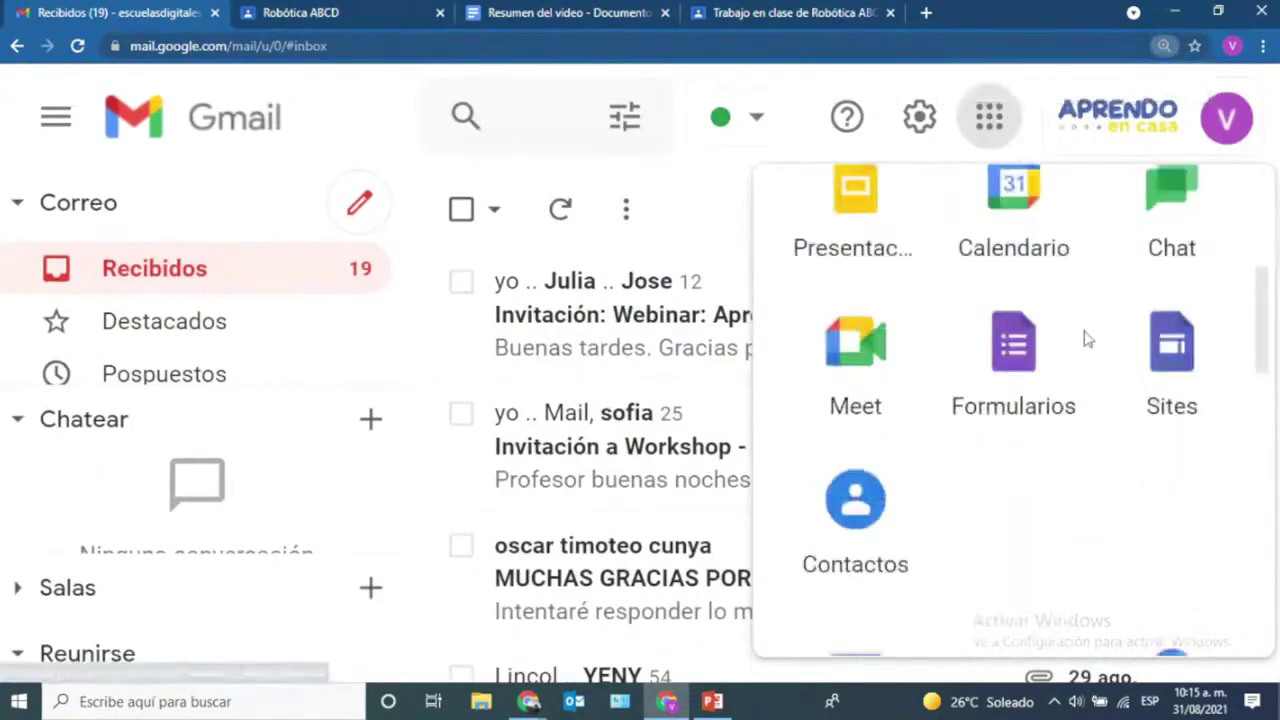
pyautogui.scroll(-6, 1085, 336)
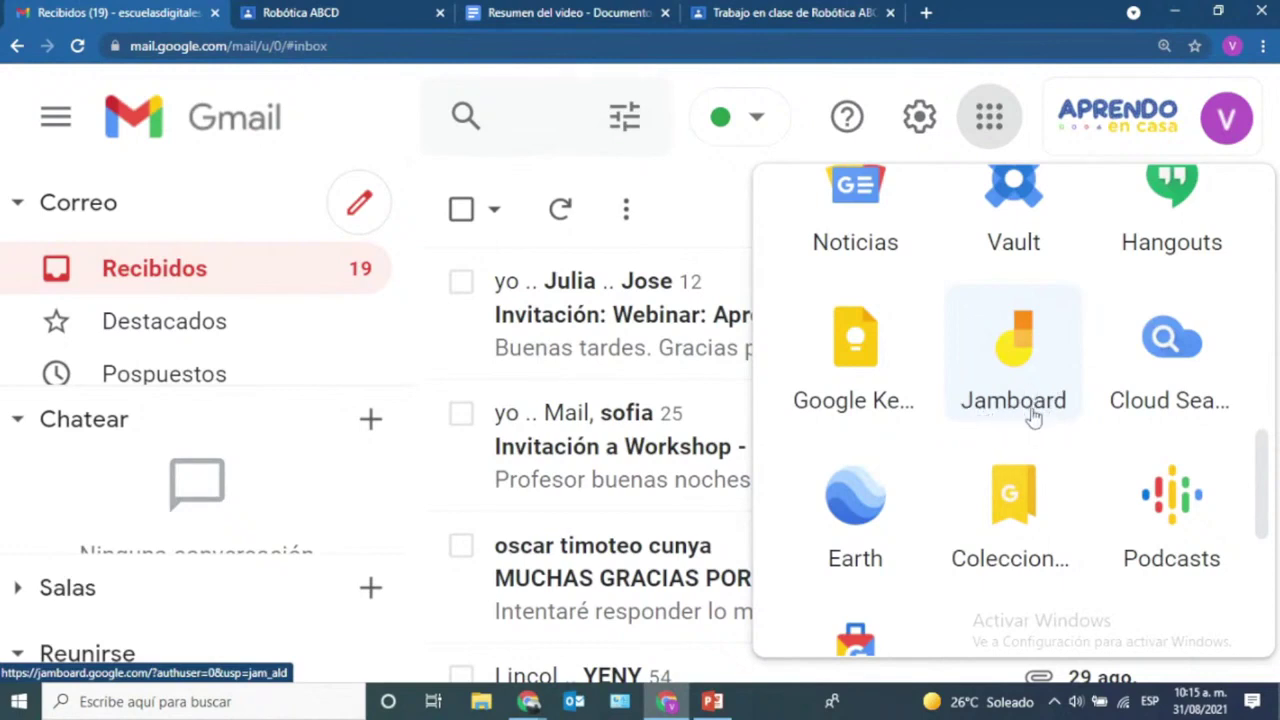
pyautogui.click(1022, 352)
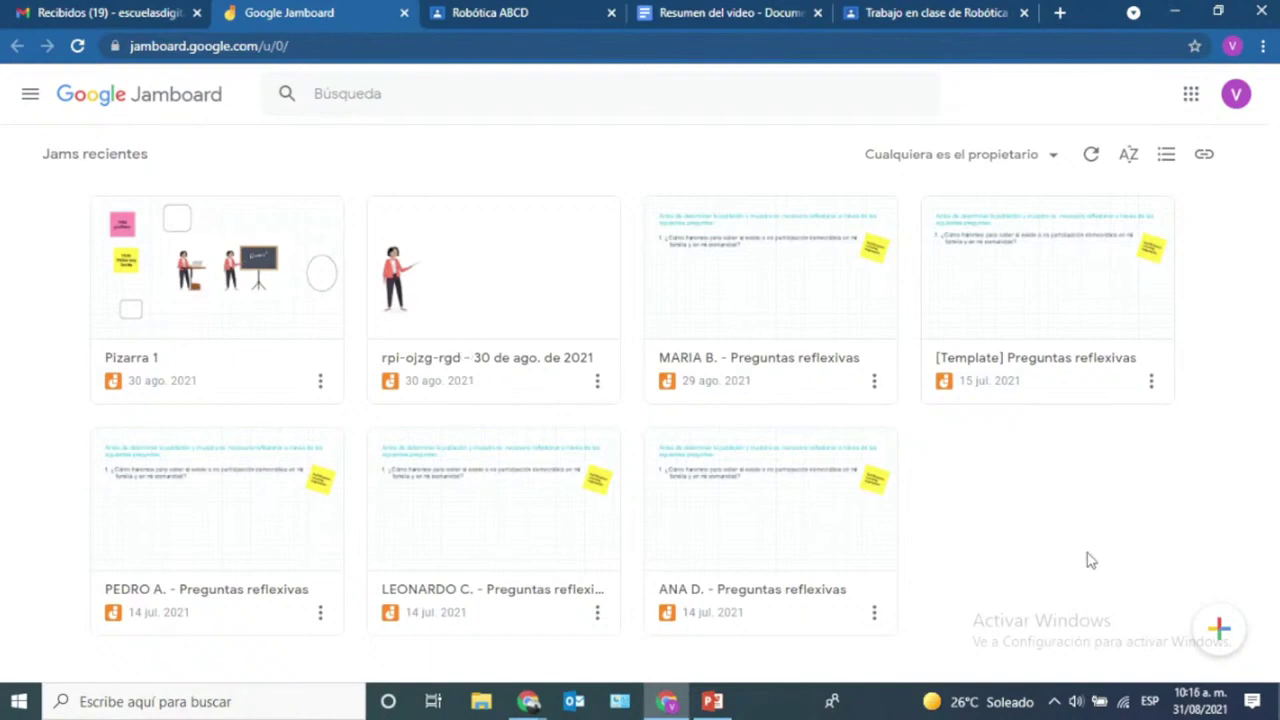
# - Enlarge the page of recent Jams for readability and create a new blank Jam
pyautogui.hotkey('ctrl', '-')
pyautogui.hotkey('ctrl', '-')
pyautogui.hotkey('ctrl', '+')
pyautogui.hotkey('ctrl', '+')
pyautogui.hotkey('ctrl', '+')
pyautogui.hotkey('ctrl', '+')
pyautogui.hotkey('ctrl', '+')
pyautogui.hotkey('ctrl', '+')
pyautogui.hotkey('ctrl', '+')
pyautogui.hotkey('ctrl', '+')
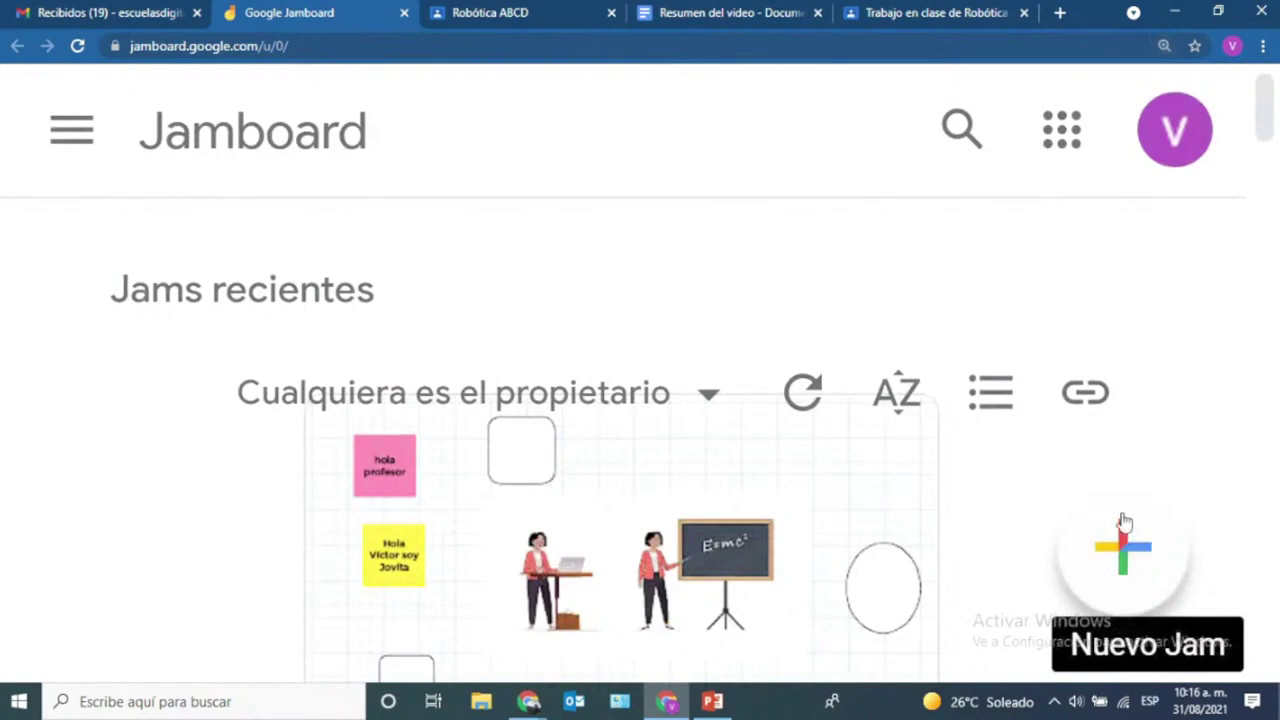
pyautogui.scroll(-5, 1052, 490)
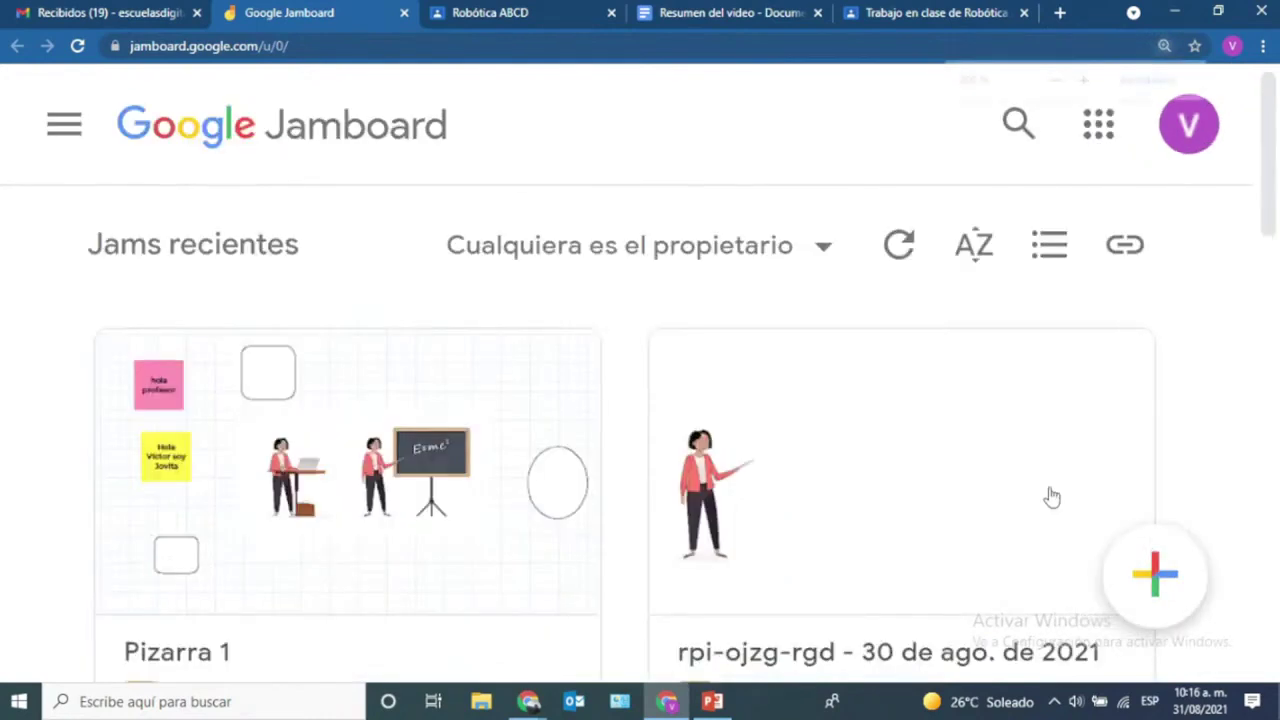
pyautogui.click(1210, 618)
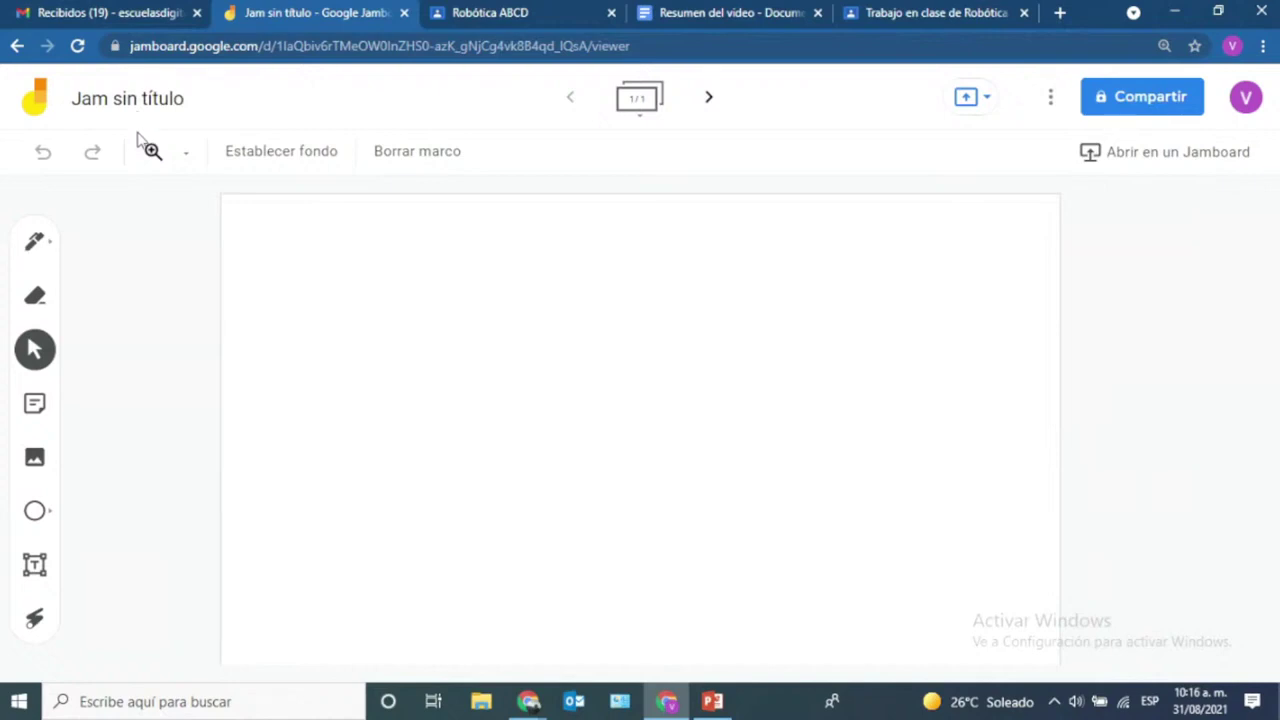
# - Rename the untitled Jam as "Me presento"
pyautogui.click(178, 104)
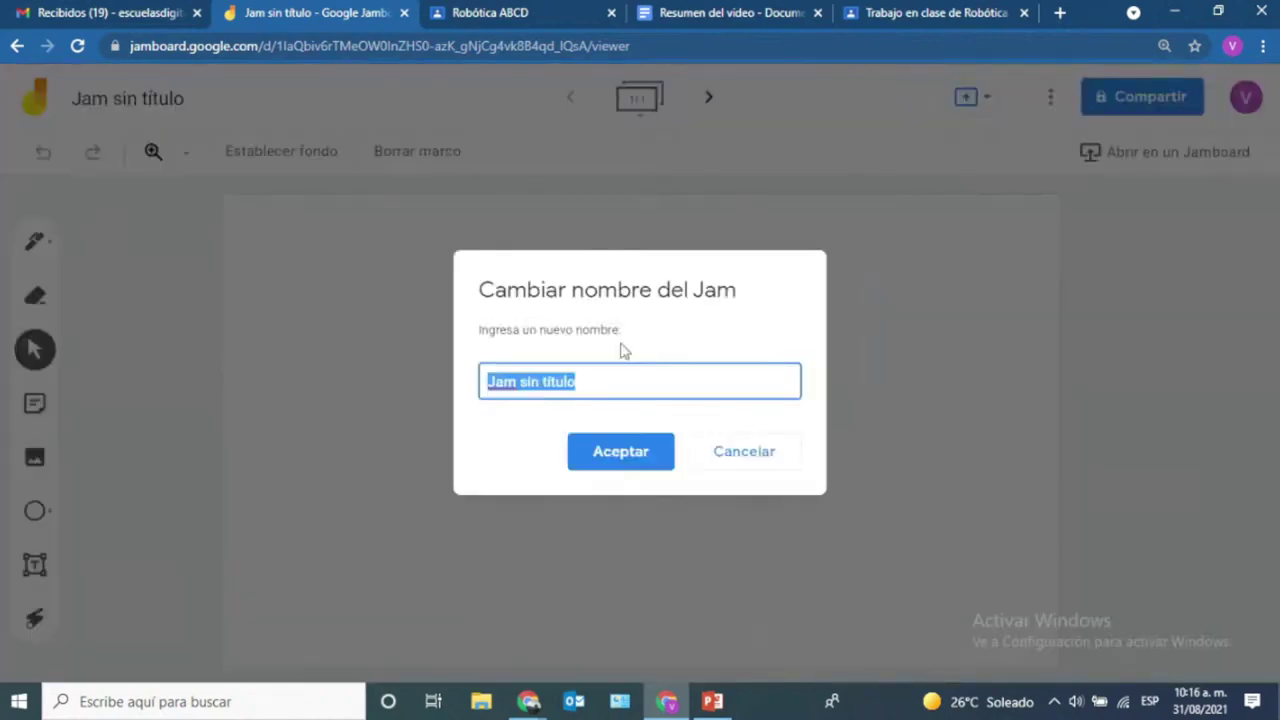
pyautogui.write('Me presento')
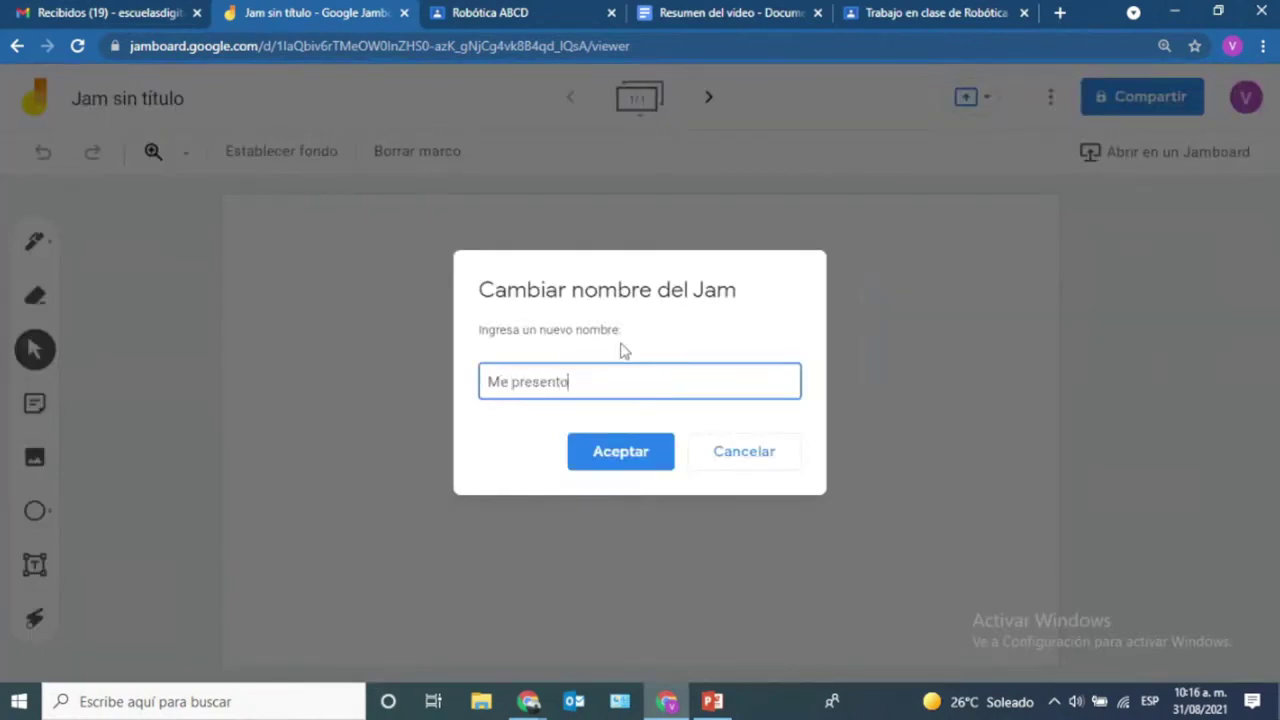
pyautogui.click(619, 451)
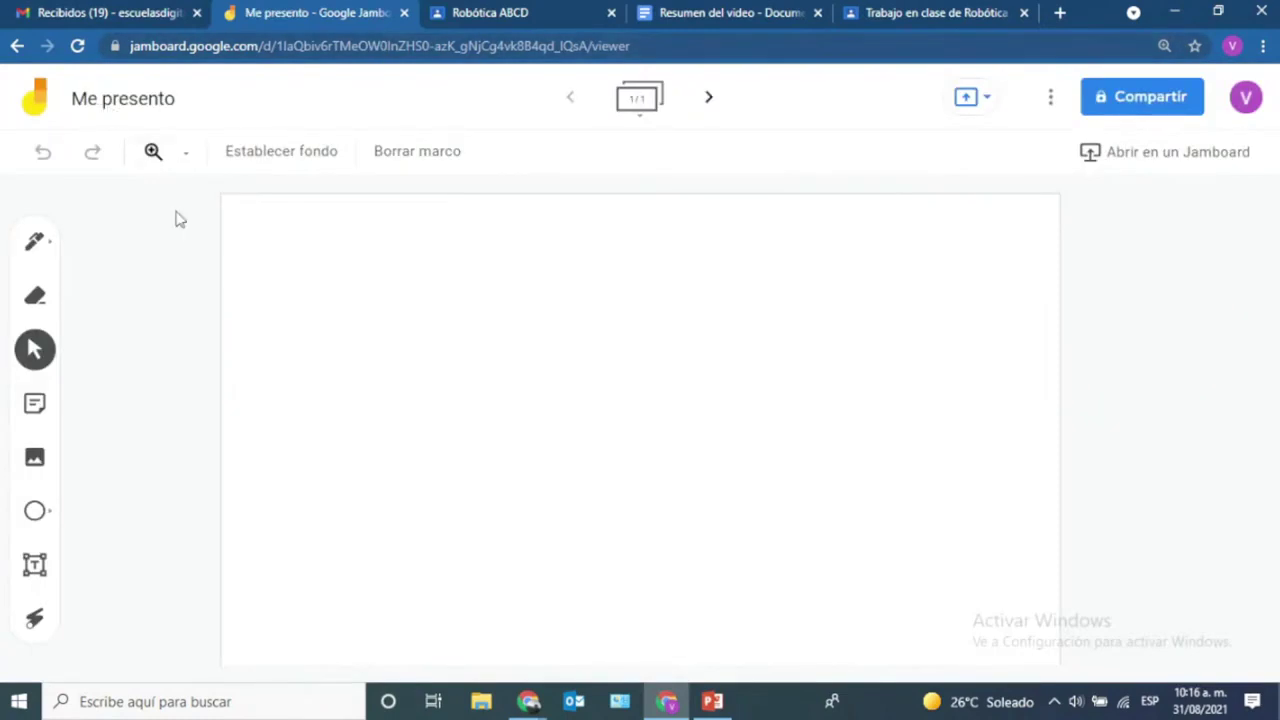
# - Add blank frames to the Jam one after another until it has the maximum of 20
pyautogui.hotkey('ctrl', '+')
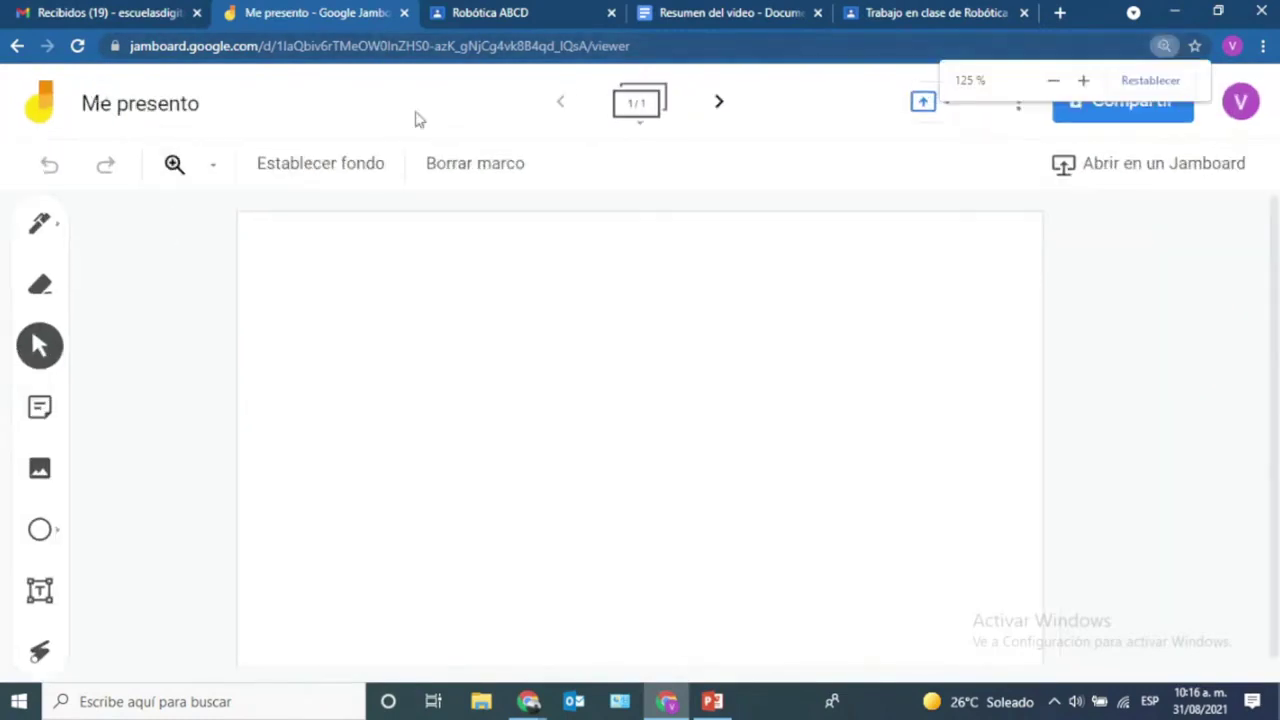
pyautogui.click(719, 101)
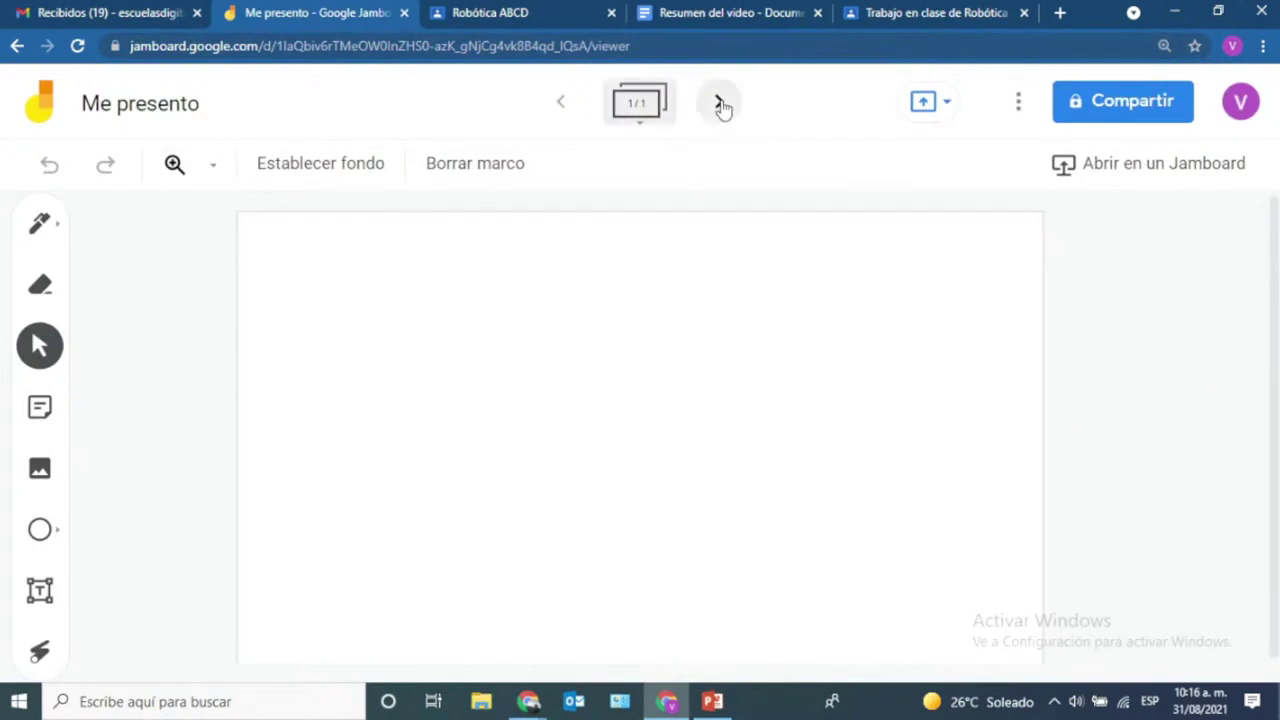
pyautogui.click(719, 101)
pyautogui.click(719, 101)
pyautogui.click(719, 101)
pyautogui.click(719, 101)
pyautogui.click(719, 101)
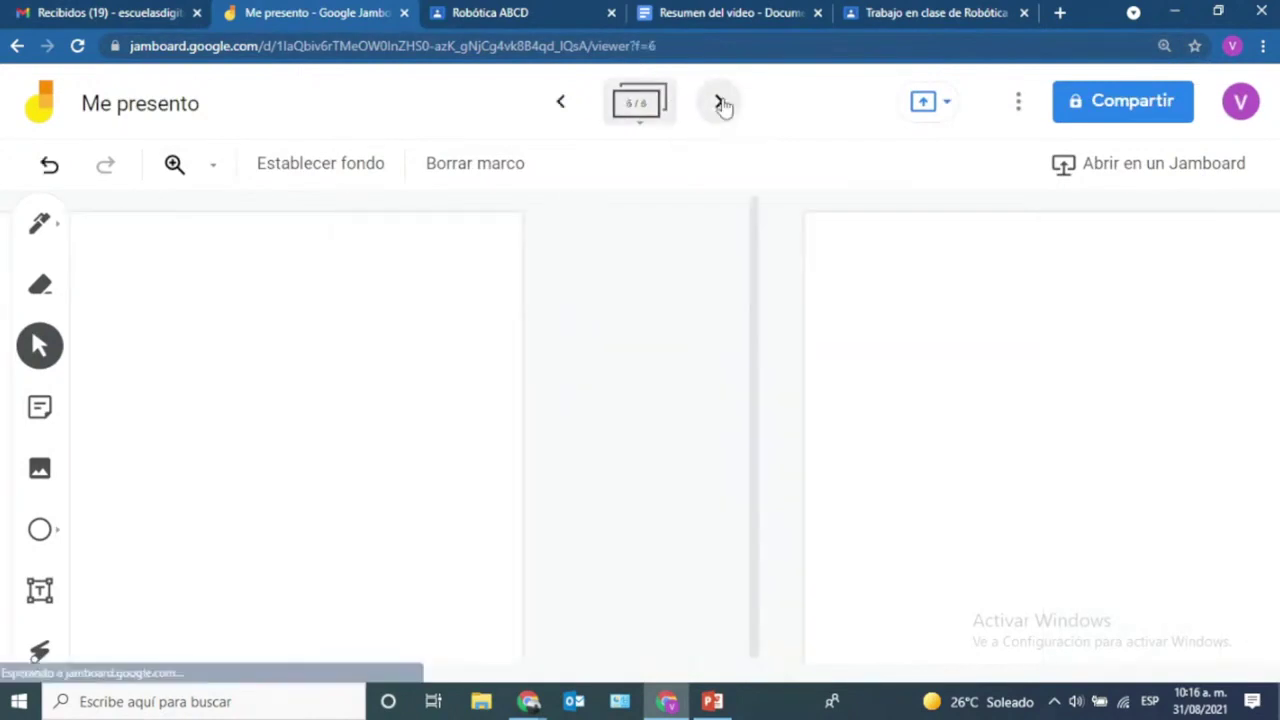
pyautogui.click(719, 101)
pyautogui.click(719, 101)
pyautogui.doubleClick(719, 101)
pyautogui.click(719, 101)
pyautogui.doubleClick(719, 101)
pyautogui.doubleClick(719, 101)
pyautogui.click(719, 101)
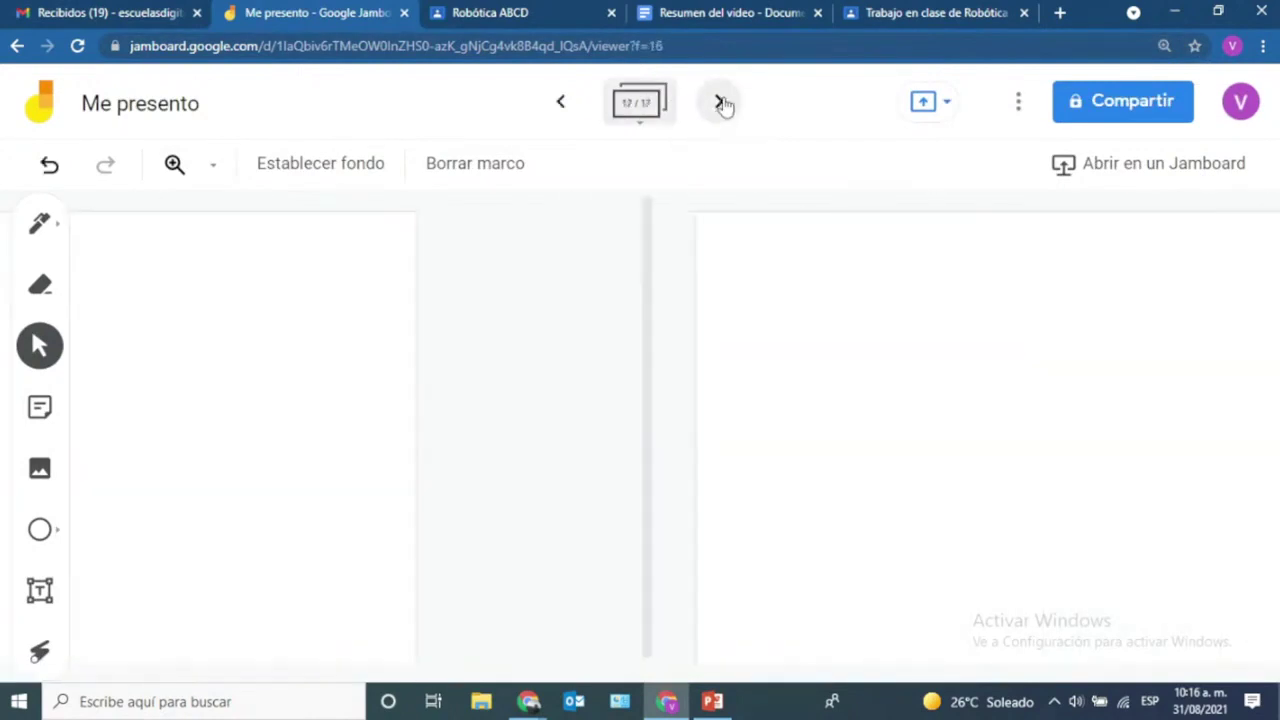
pyautogui.doubleClick(719, 101)
pyautogui.doubleClick(720, 102)
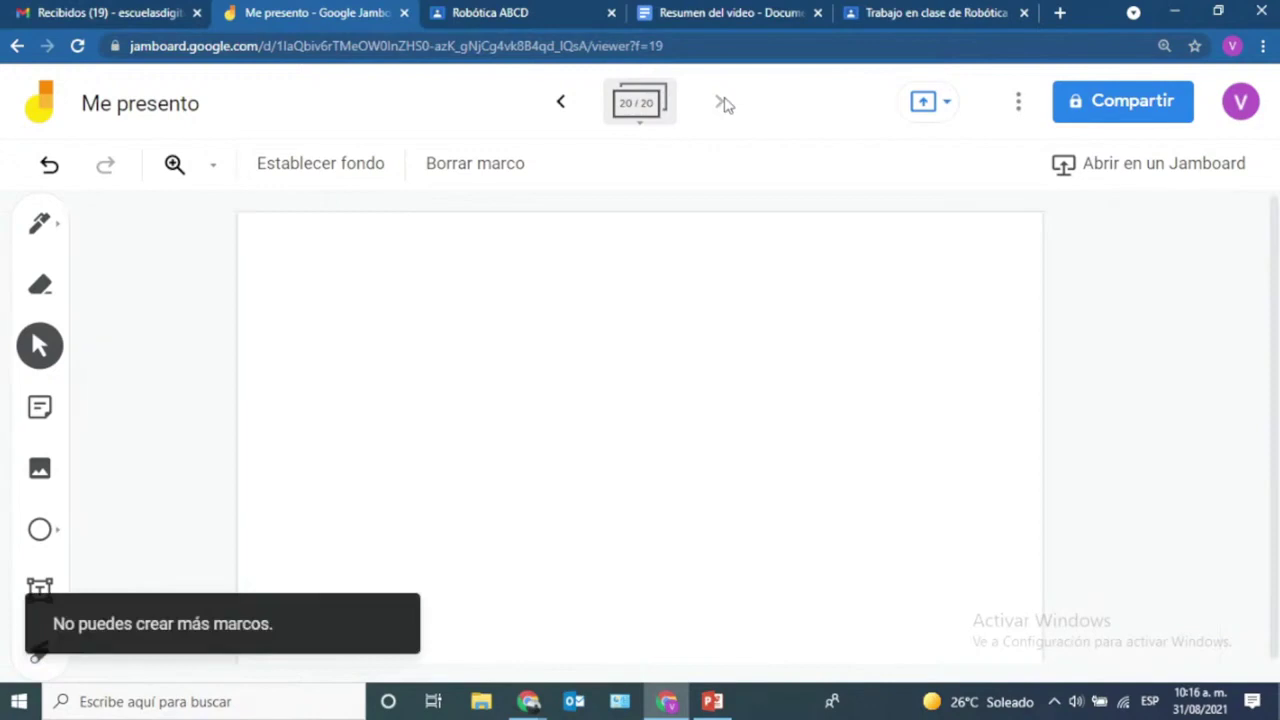
# - Go back through the frames of the Jam to the first one
pyautogui.click(567, 101)
pyautogui.click(572, 101)
pyautogui.doubleClick(572, 101)
pyautogui.click(572, 101)
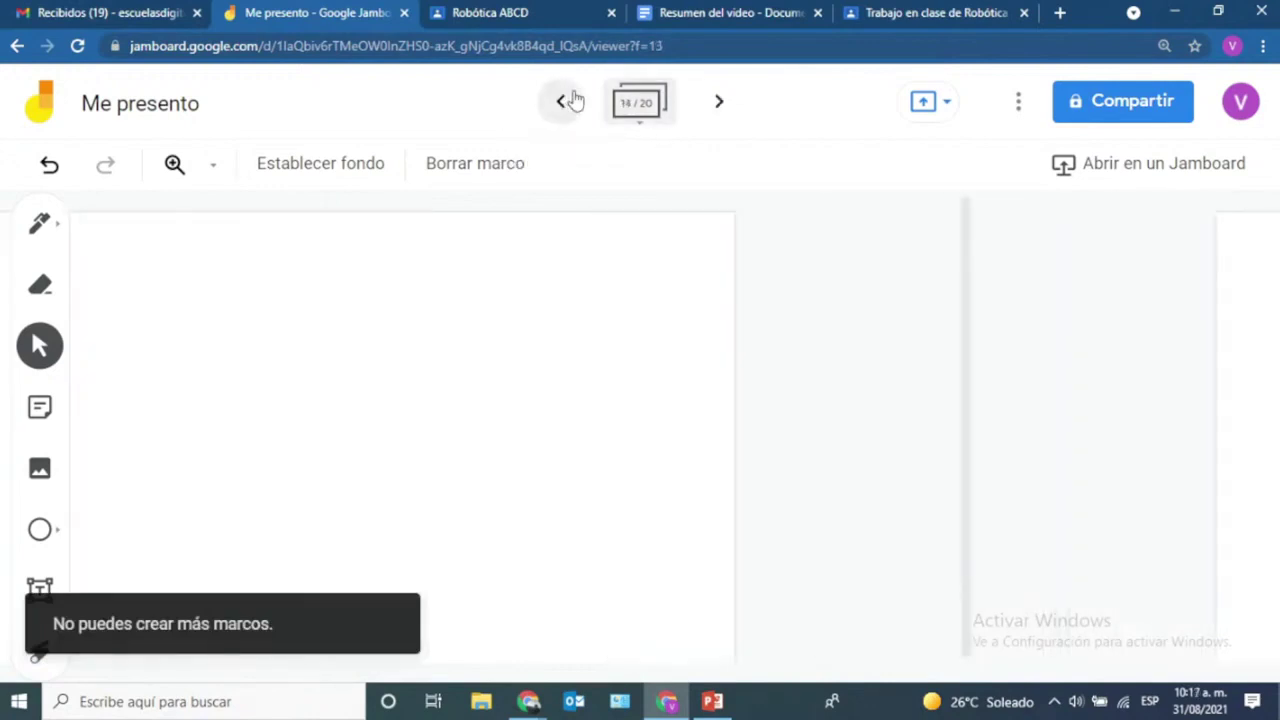
pyautogui.doubleClick(572, 101)
pyautogui.click(572, 101)
pyautogui.doubleClick(572, 101)
pyautogui.doubleClick(572, 101)
pyautogui.click(572, 101)
pyautogui.doubleClick(572, 101)
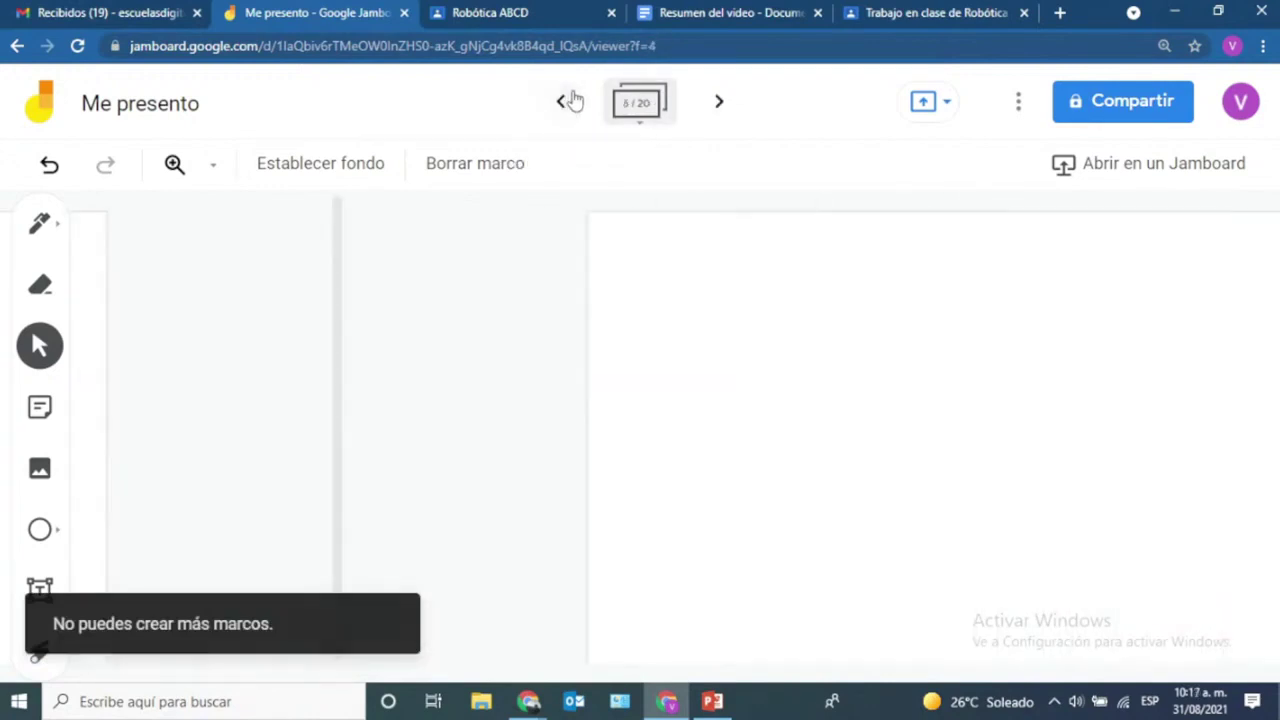
pyautogui.doubleClick(572, 101)
pyautogui.click(572, 101)
pyautogui.click(572, 101)
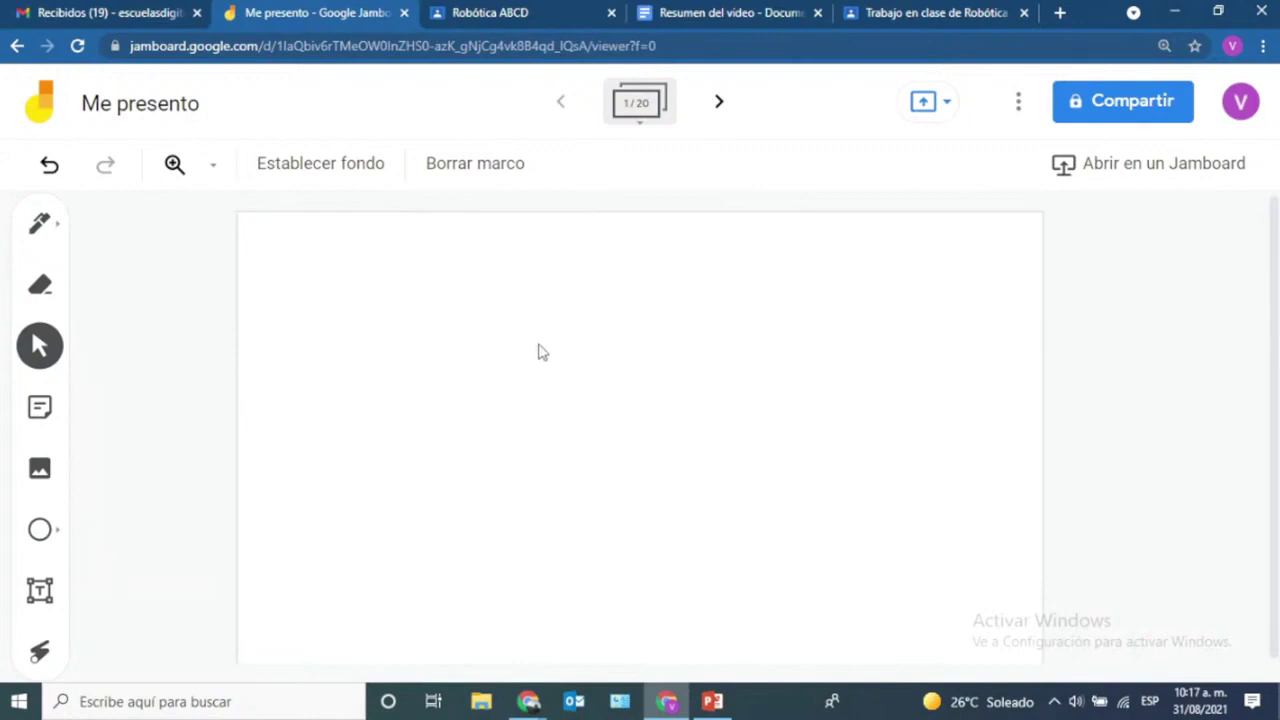
# - Check the available zoom levels and give the first frame a light square-grid background
pyautogui.click(211, 167)
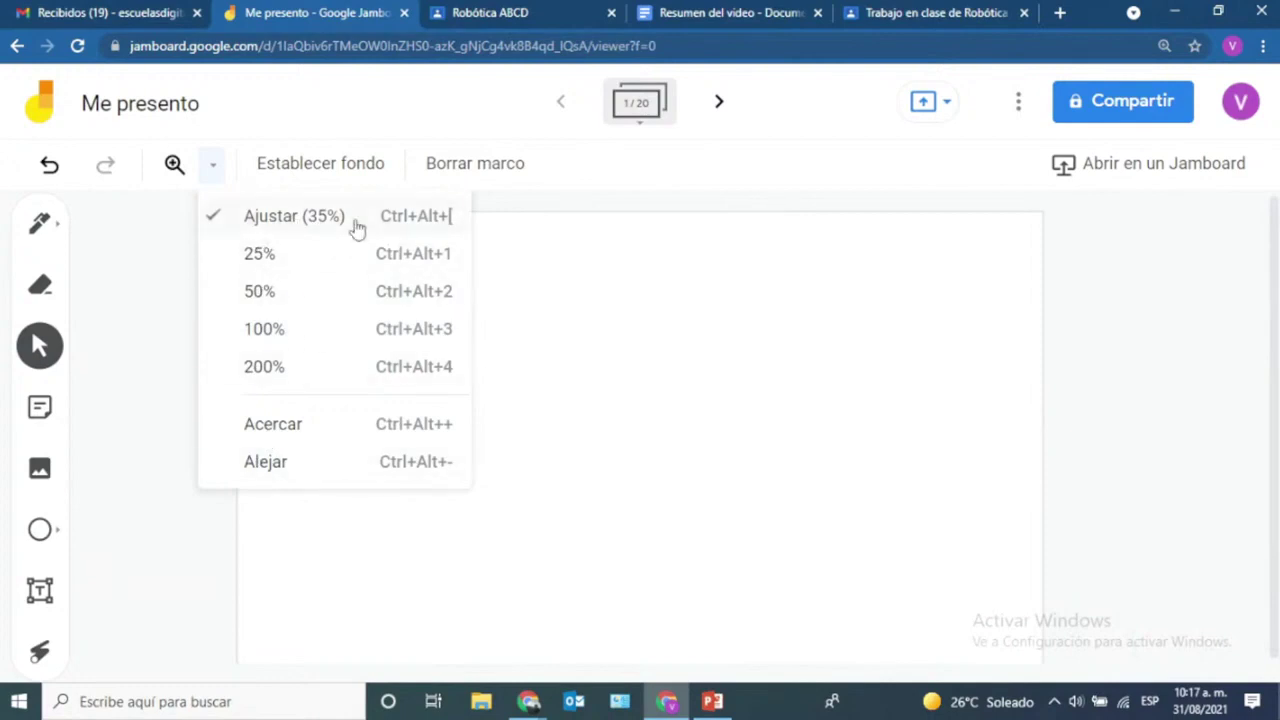
pyautogui.click(143, 331)
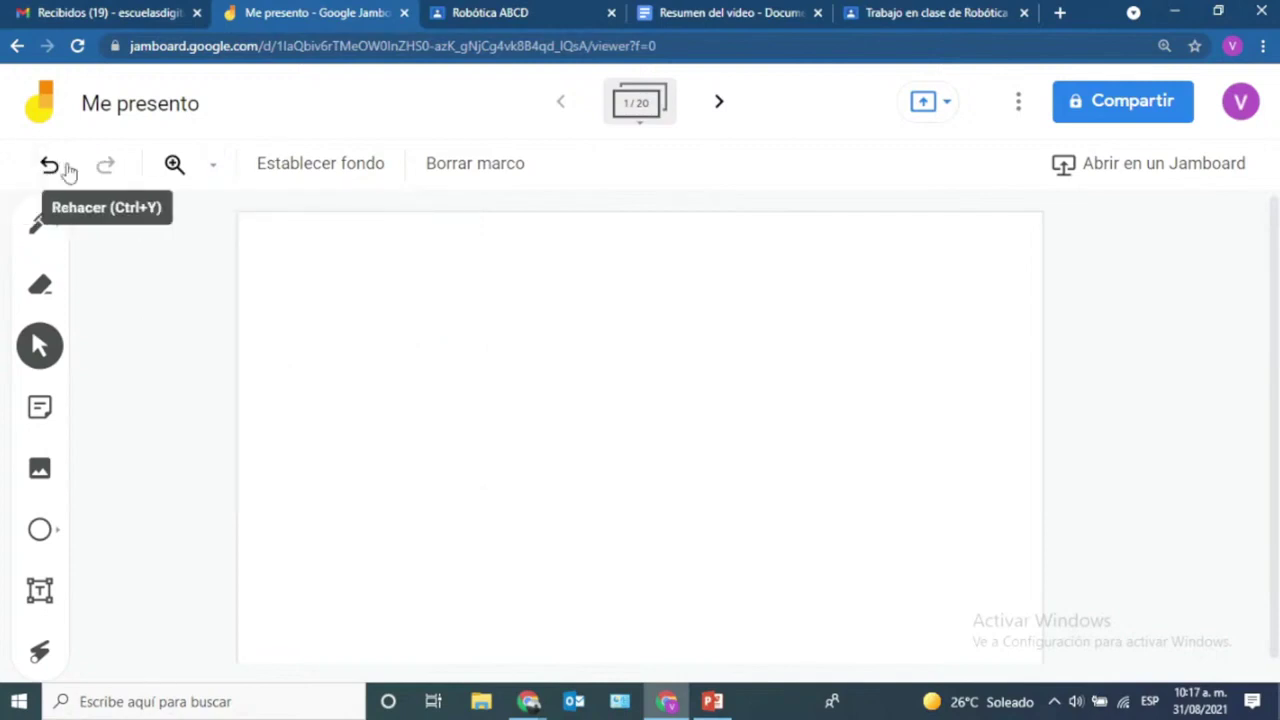
pyautogui.click(322, 166)
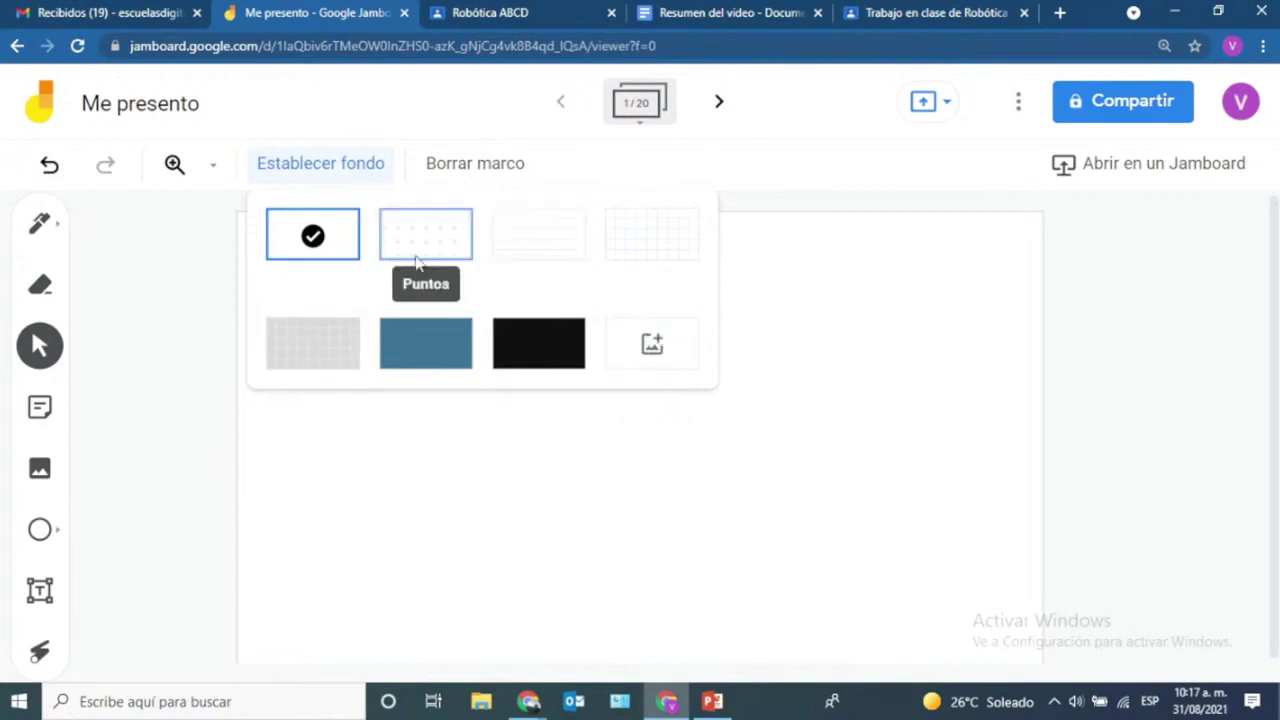
pyautogui.click(645, 261)
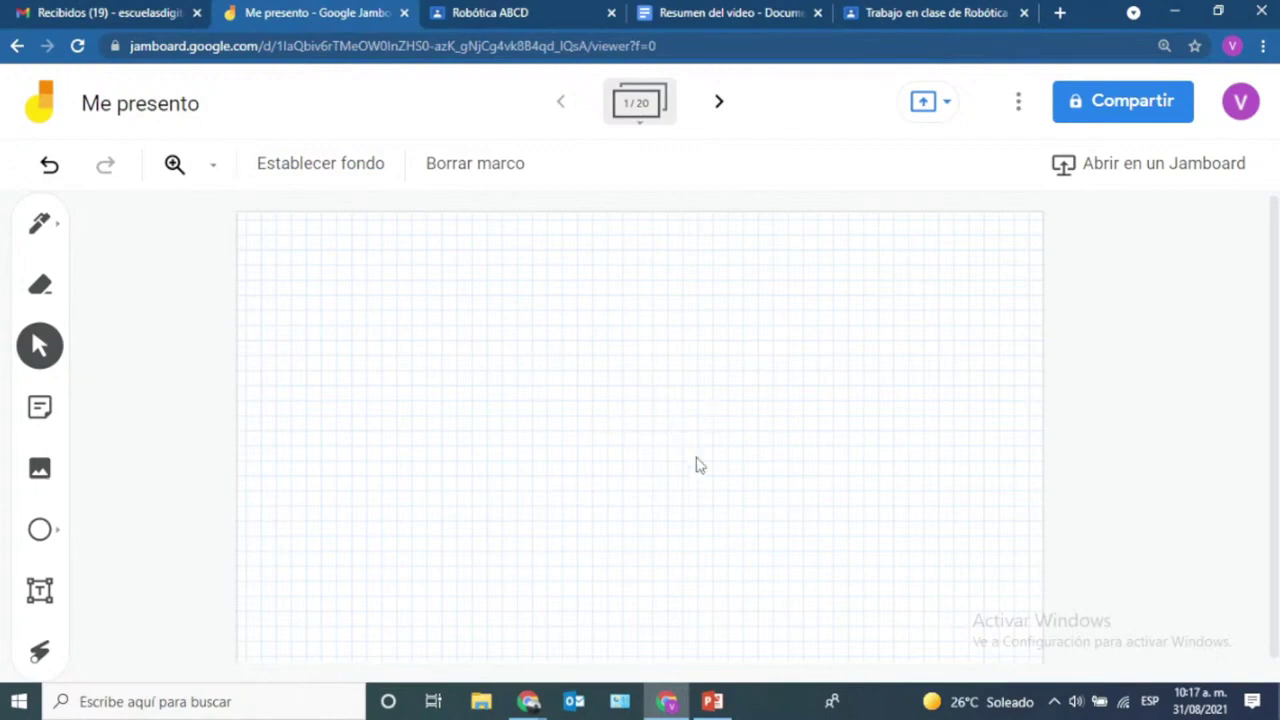
# - Insert the AVATAR-5 image from the Imagenes.Minedu folder in Google Drive and move it slightly lower on the frame
pyautogui.click(57, 481)
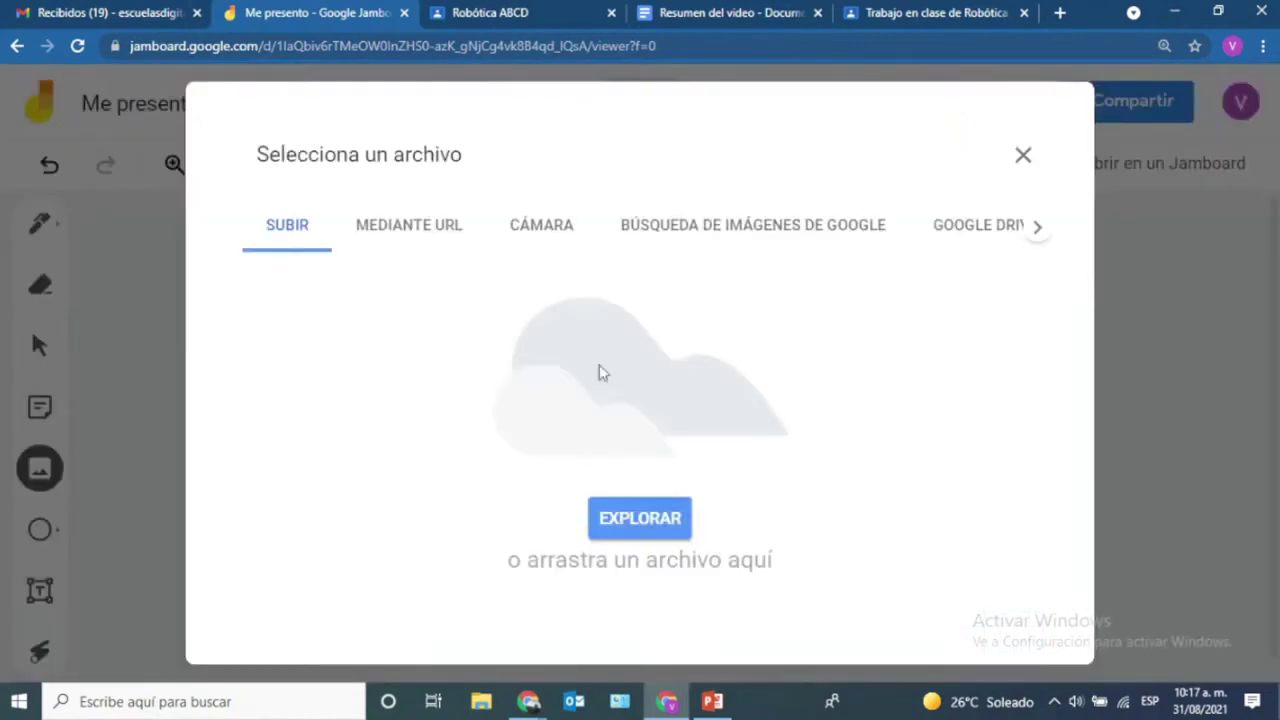
pyautogui.click(992, 236)
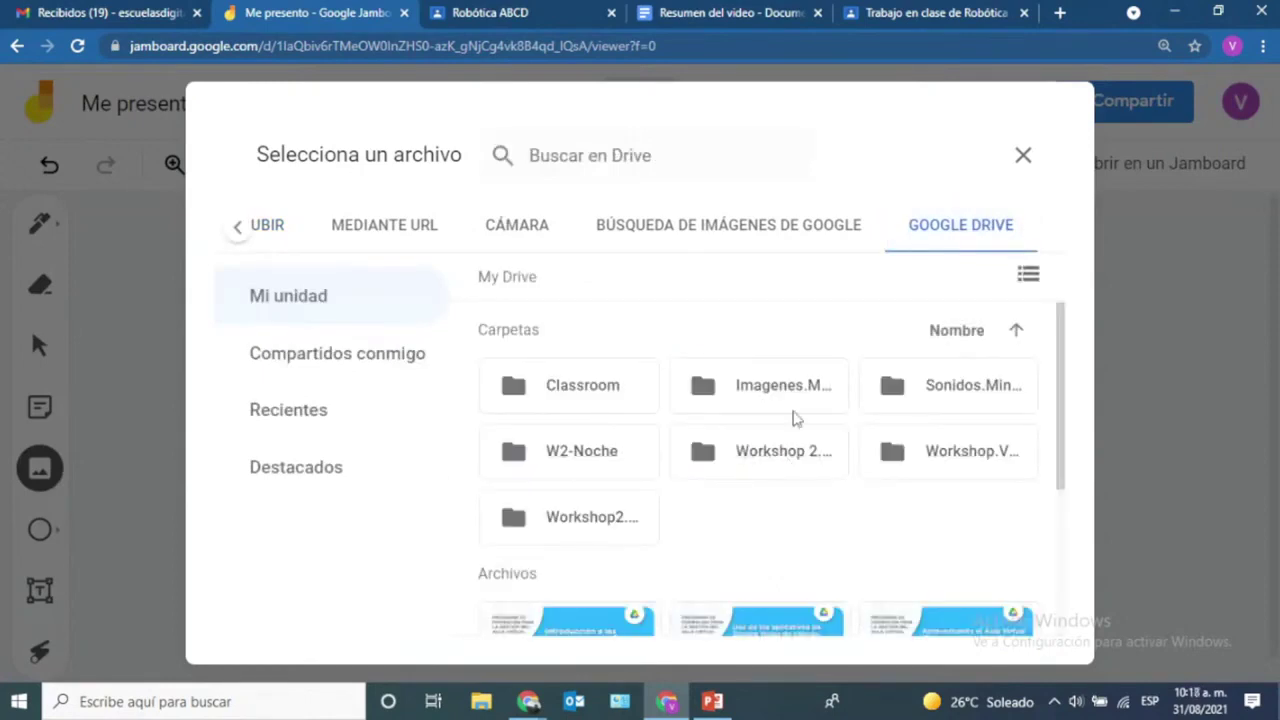
pyautogui.click(776, 393)
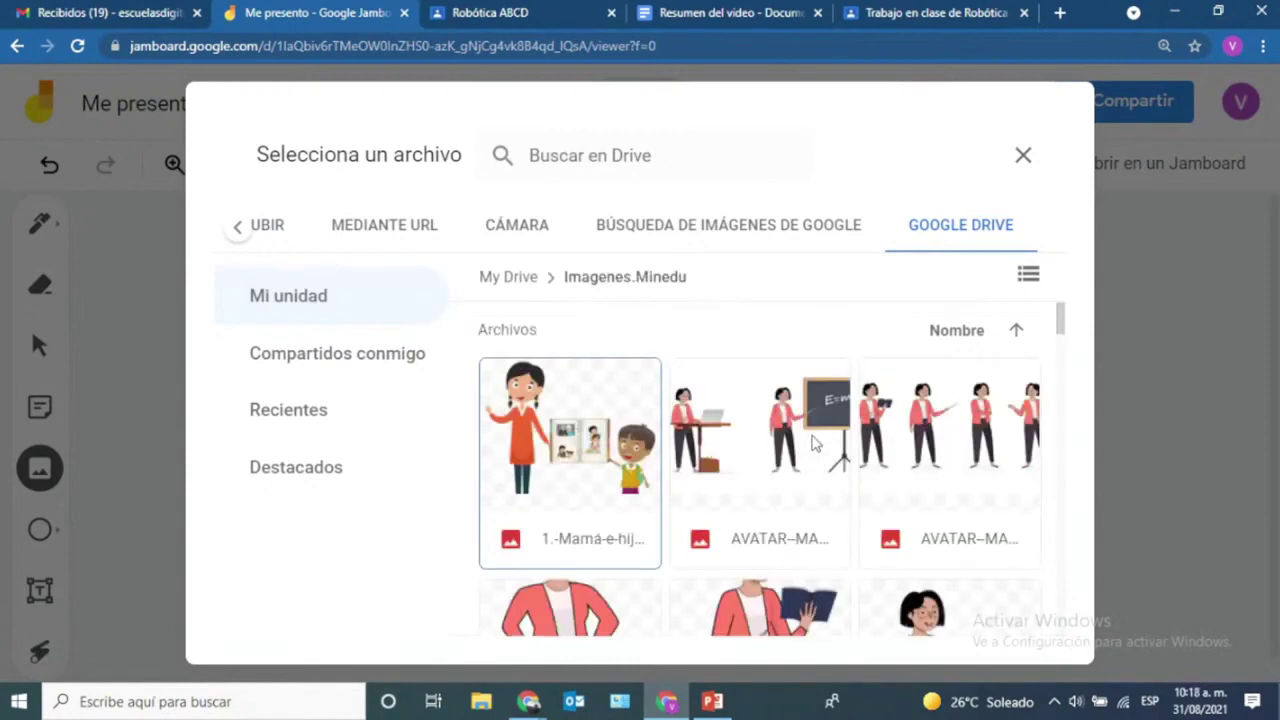
pyautogui.scroll(-4, 815, 457)
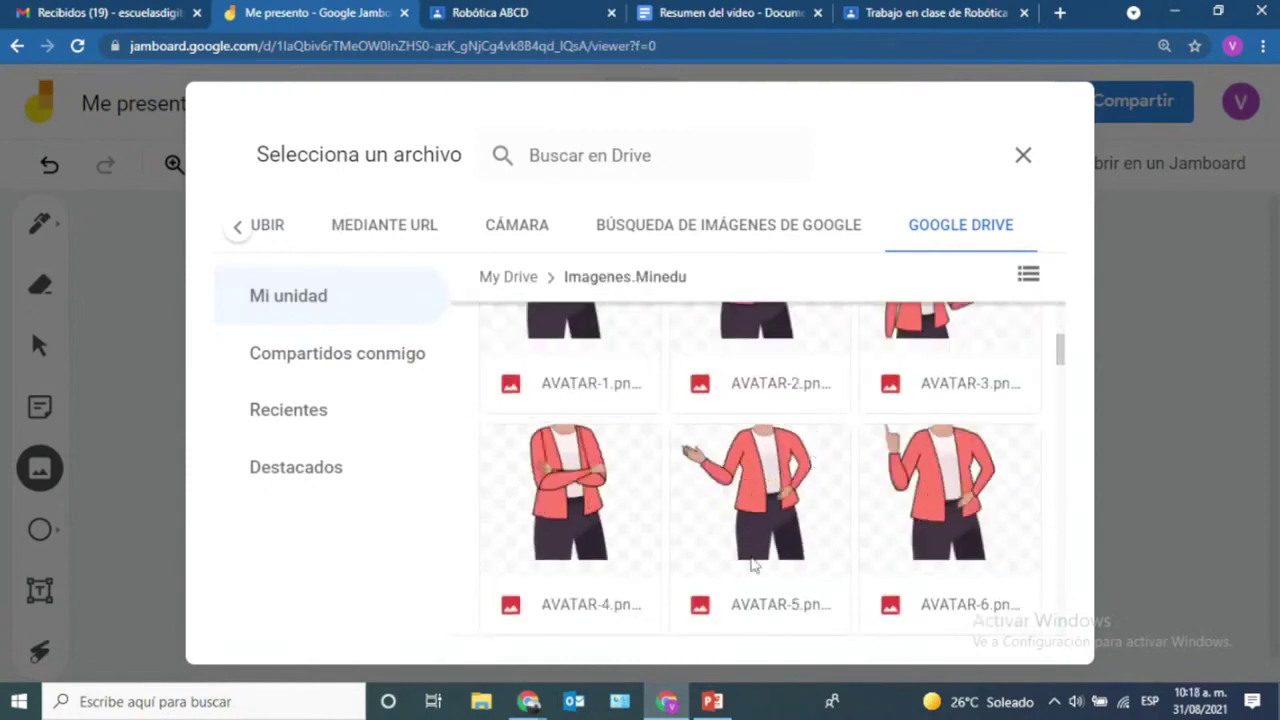
pyautogui.doubleClick(745, 500)
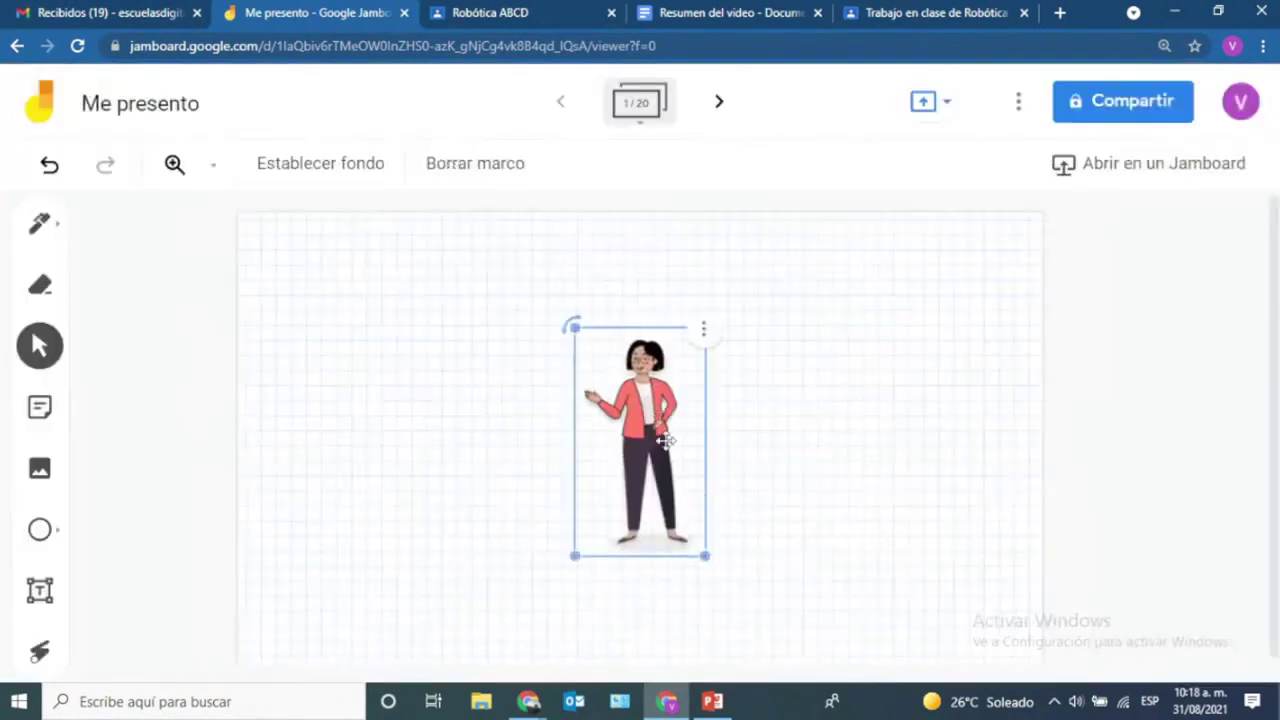
pyautogui.moveTo(665, 440); pyautogui.dragTo(648, 468)
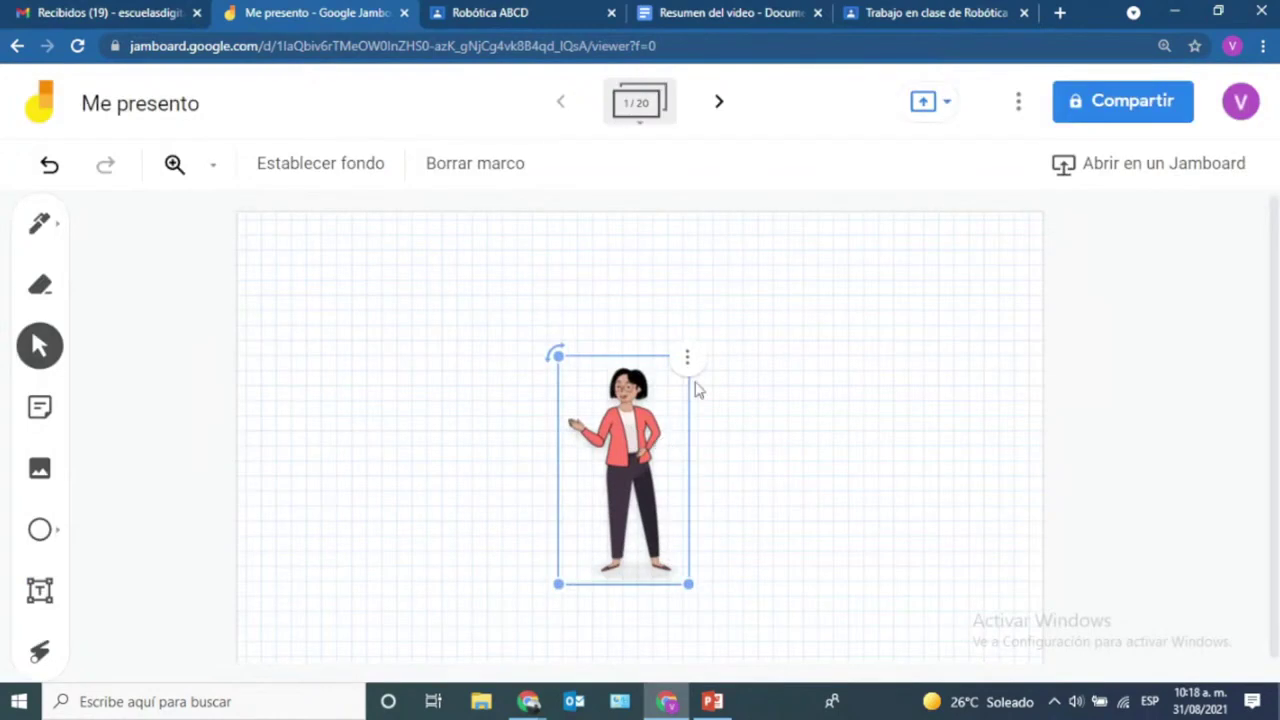
# - Shrink the avatar image on the first frame, move it slightly lower and deselect it
pyautogui.moveTo(558, 585); pyautogui.dragTo(580, 546)
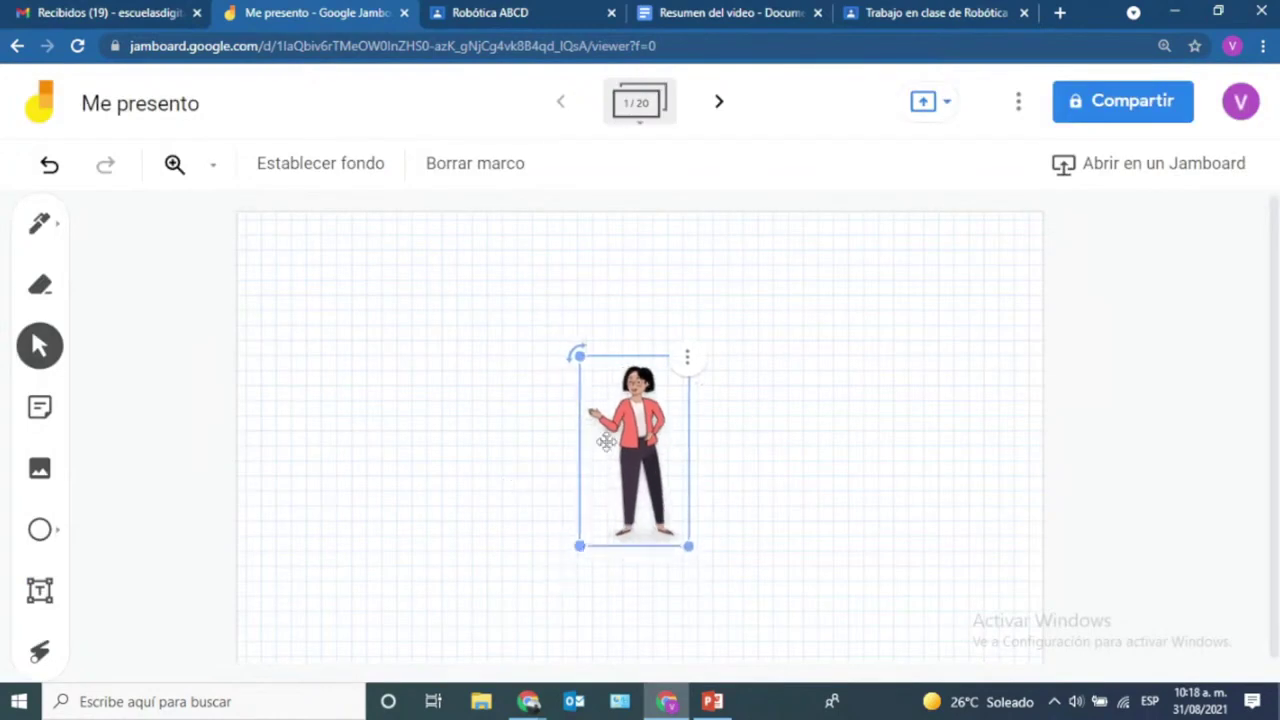
pyautogui.moveTo(631, 414); pyautogui.dragTo(630, 434)
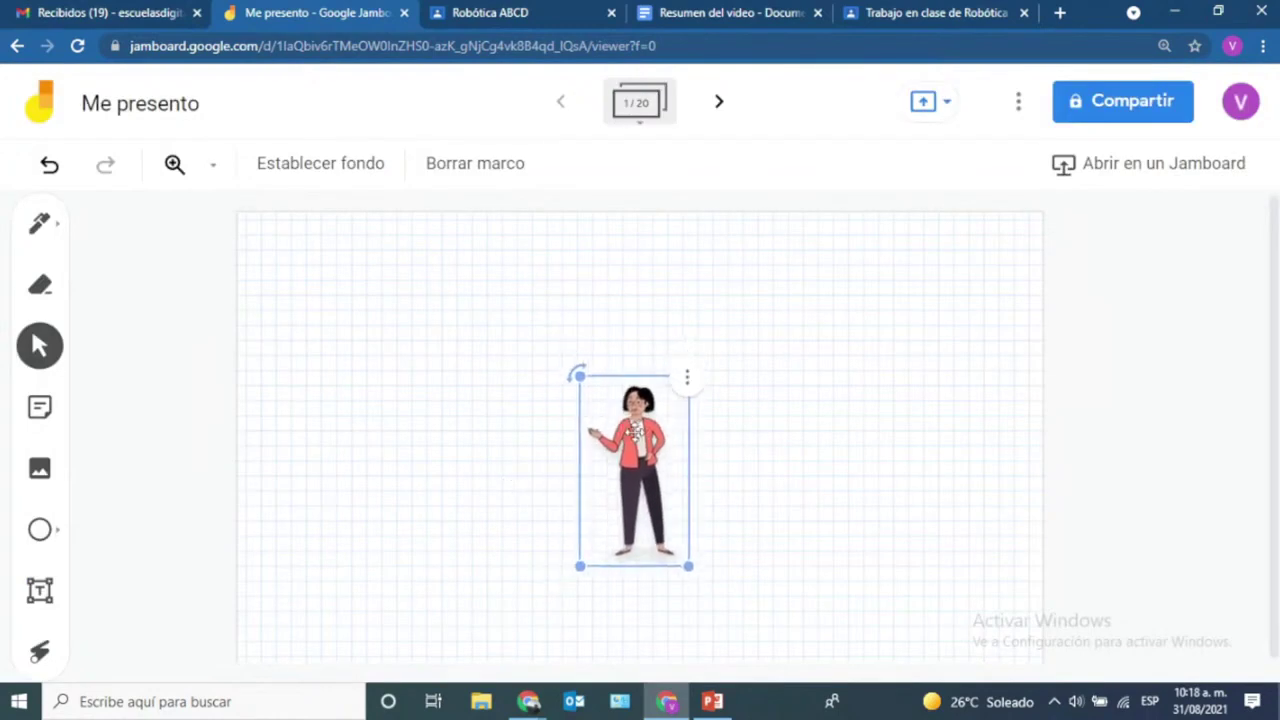
pyautogui.click(816, 444)
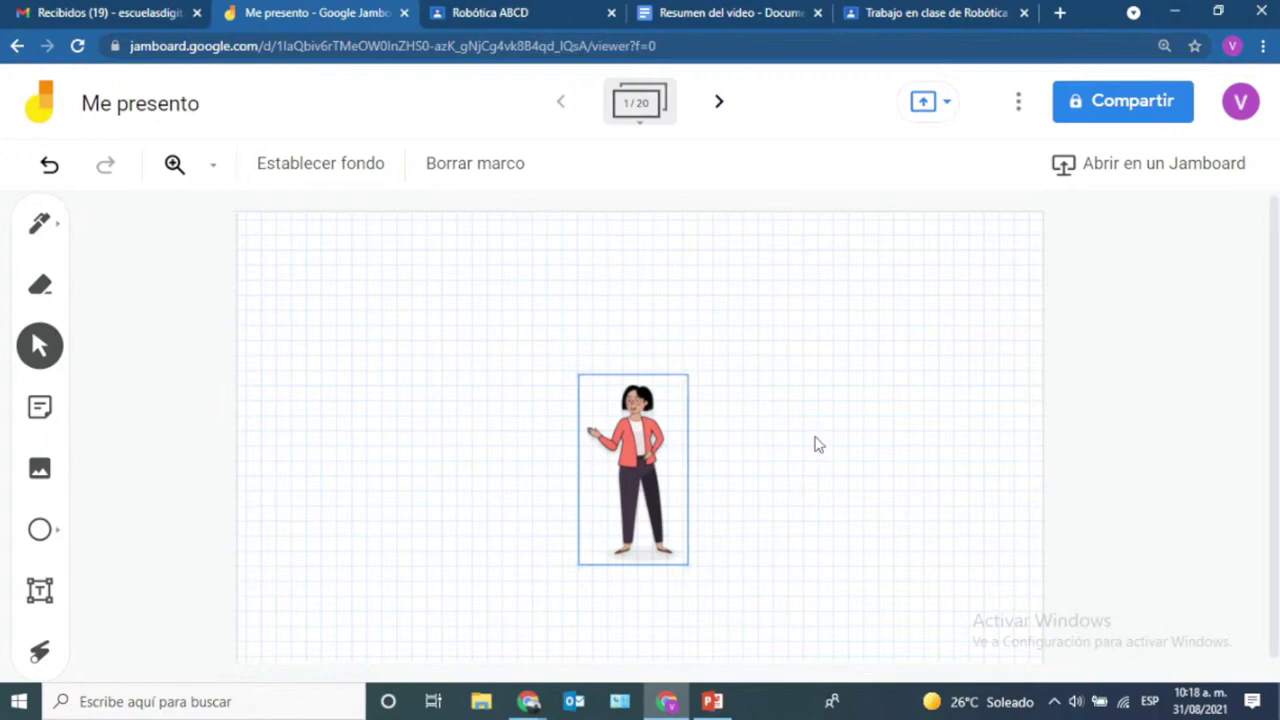
# - Try handwriting letters with the pen above the avatar, and undo all the pen strokes
pyautogui.click(41, 226)
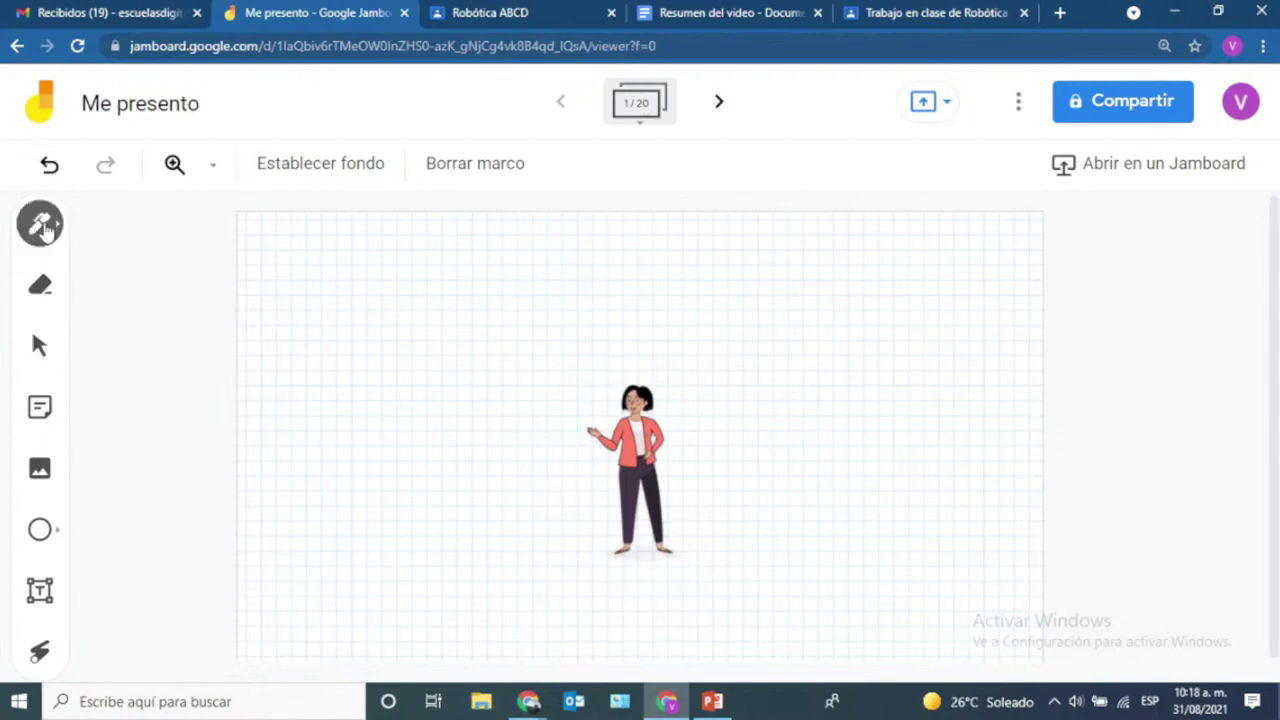
pyautogui.moveTo(339, 329)
pyautogui.mouseDown()
pyautogui.moveTo(356, 278)
pyautogui.moveTo(341, 302)
pyautogui.moveTo(389, 309)
pyautogui.moveTo(400, 291)
pyautogui.moveTo(426, 334)
pyautogui.moveTo(518, 330)
pyautogui.moveTo(503, 315)
pyautogui.mouseUp()
pyautogui.moveTo(450, 293)
pyautogui.mouseDown()
pyautogui.moveTo(505, 297)
pyautogui.moveTo(497, 323)
pyautogui.mouseUp()
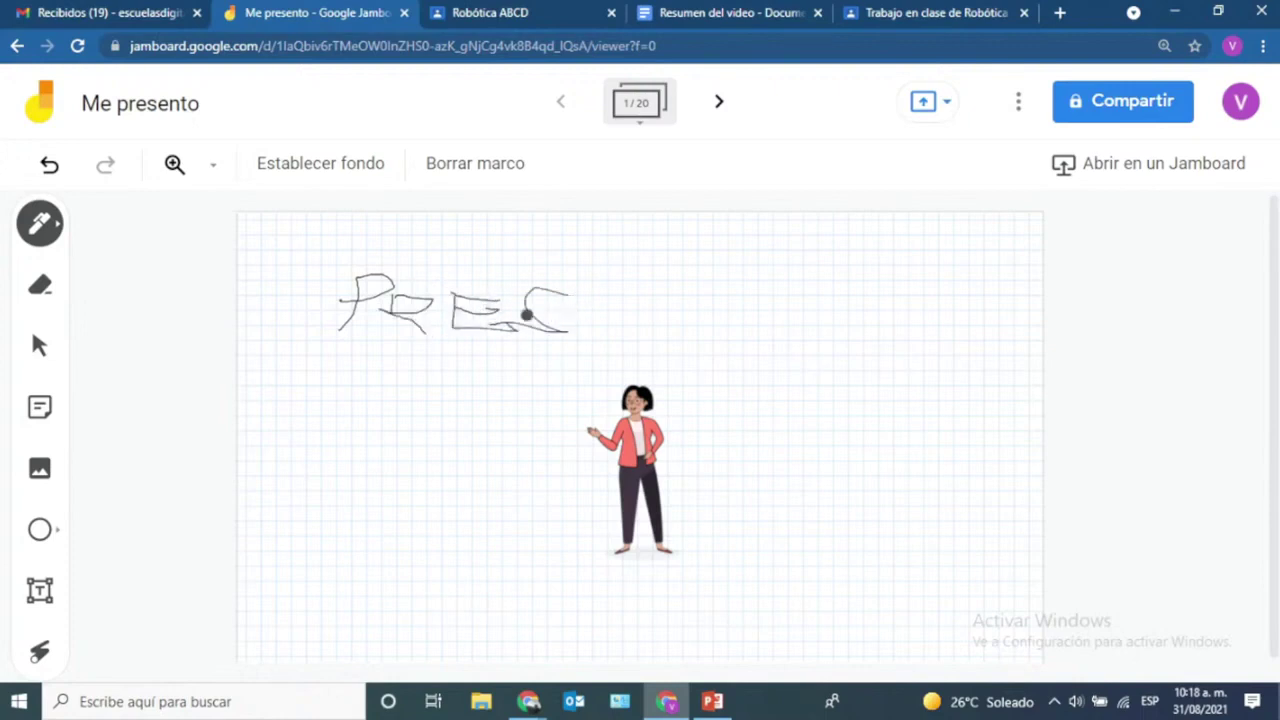
pyautogui.click(48, 176)
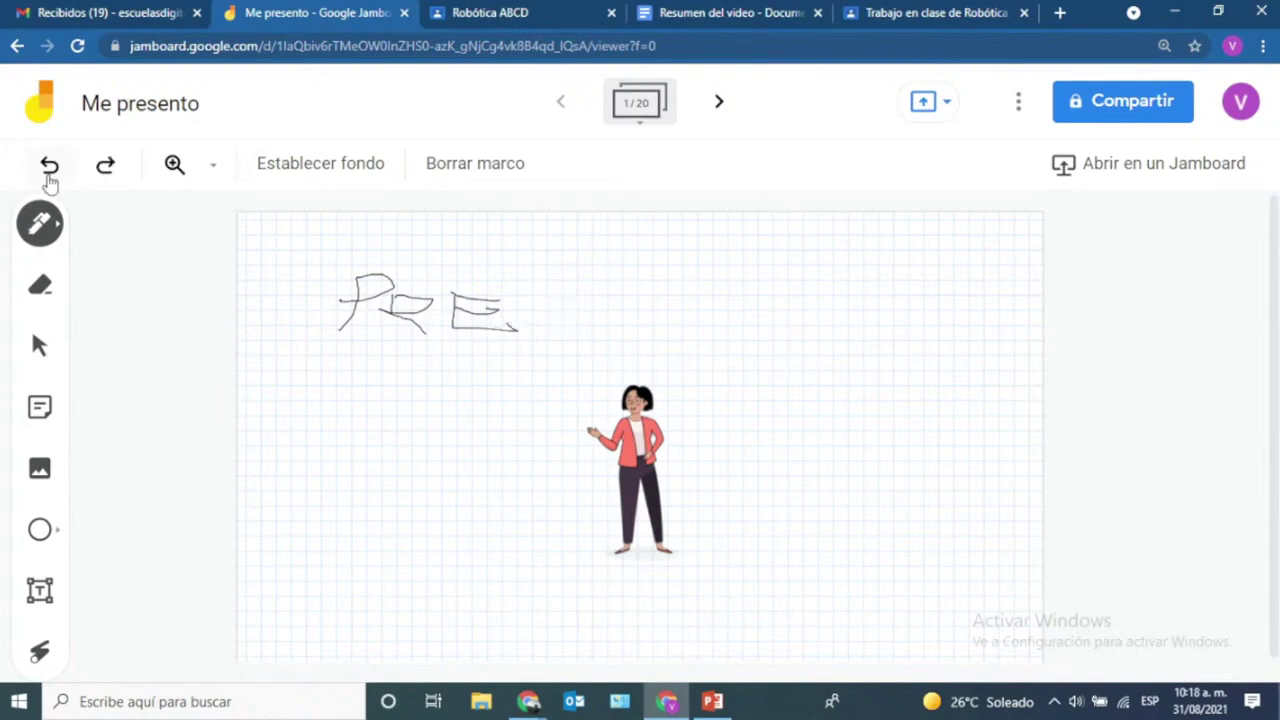
pyautogui.click(48, 176)
pyautogui.click(48, 178)
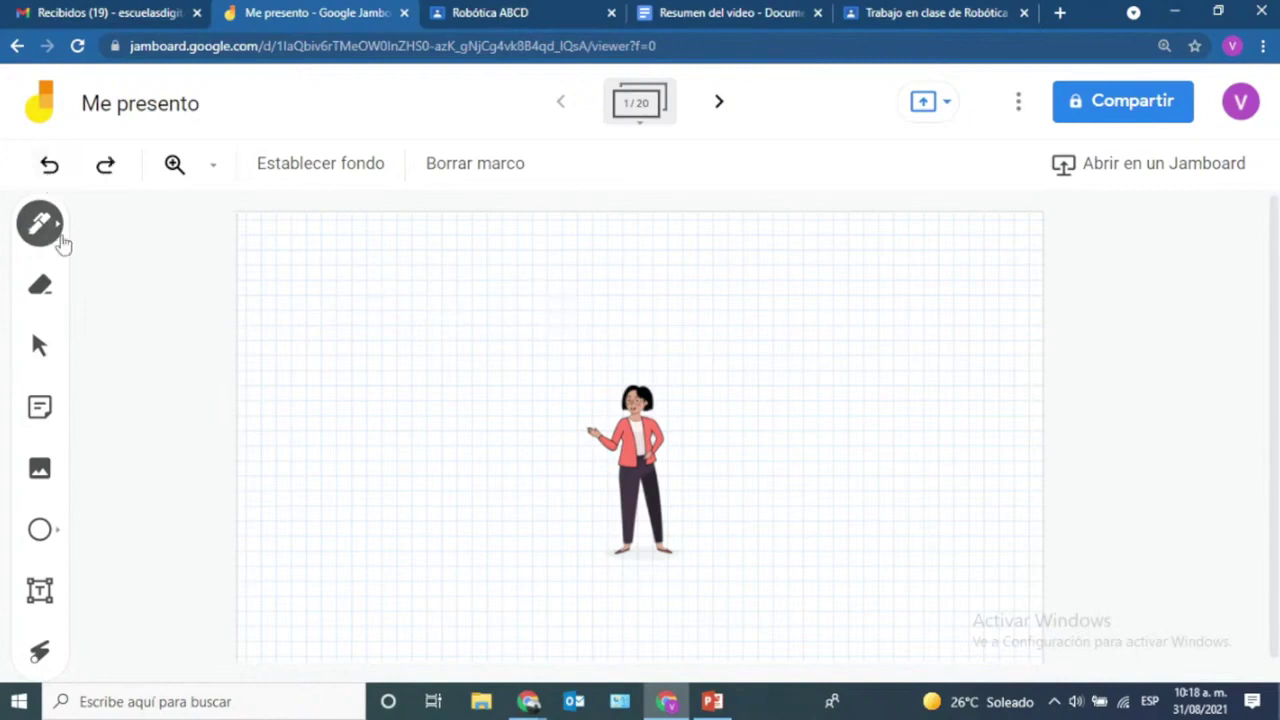
# - Add an orange sticky note reading "Me presento ante mi clase" to the first frame
pyautogui.click(38, 411)
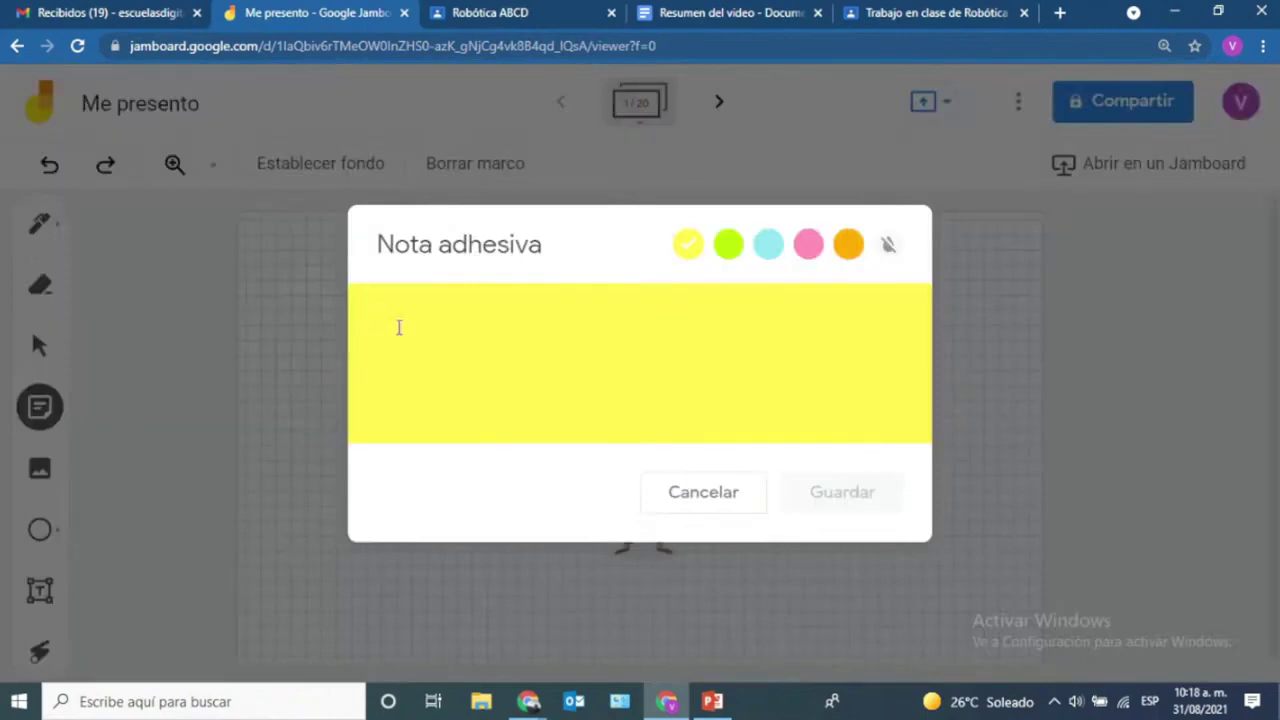
pyautogui.write('P')
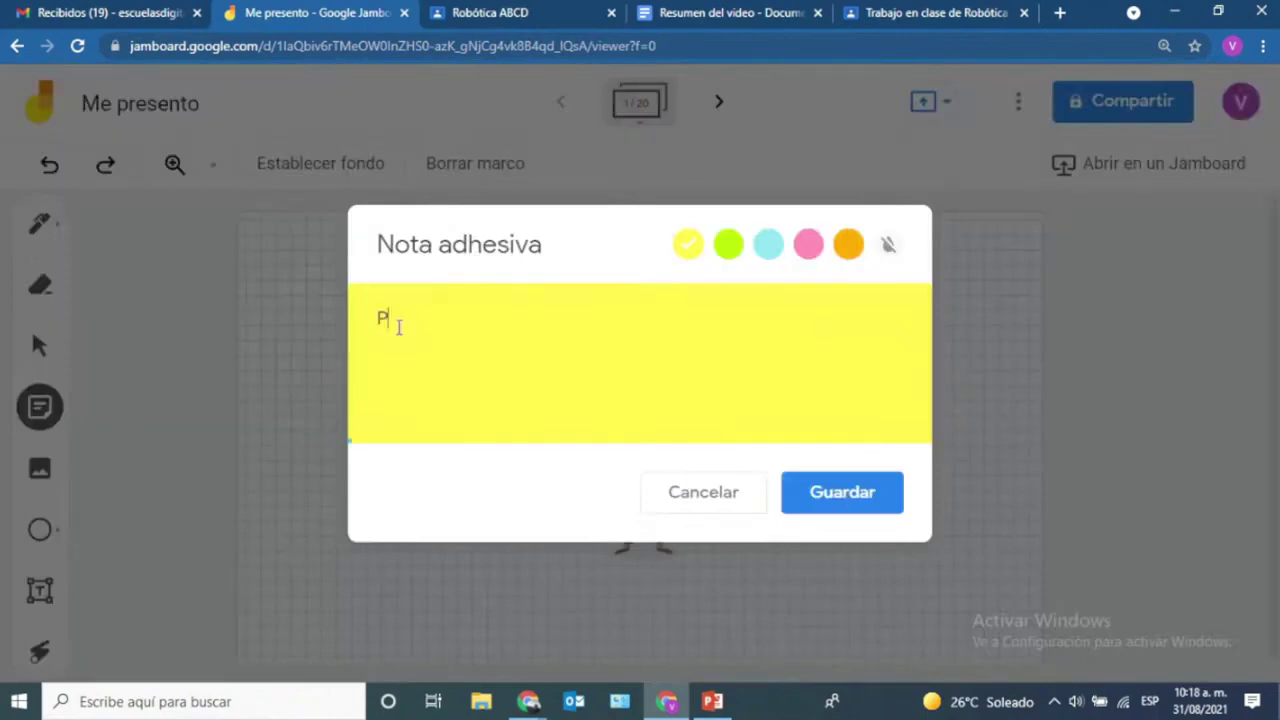
pyautogui.write('resentensde')
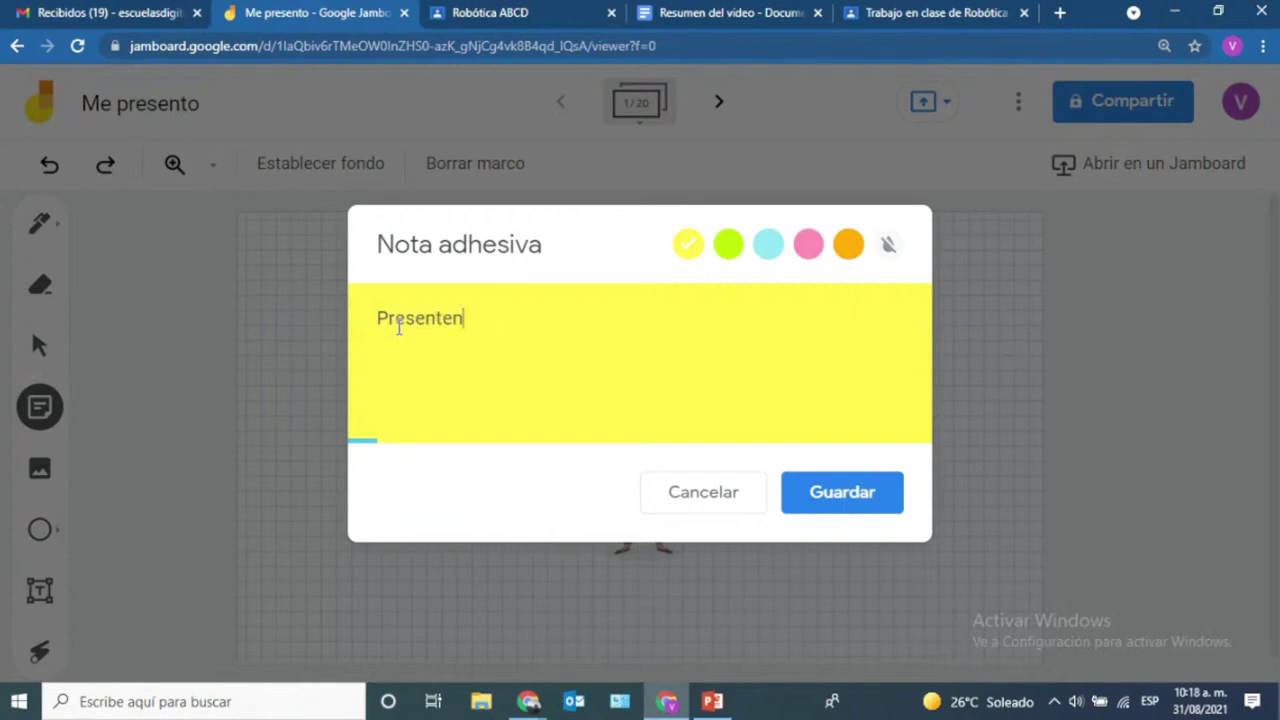
pyautogui.press('BackSpace')
pyautogui.press('BackSpace')
pyautogui.press('BackSpace')
pyautogui.press('BackSpace')
pyautogui.press('BackSpace')
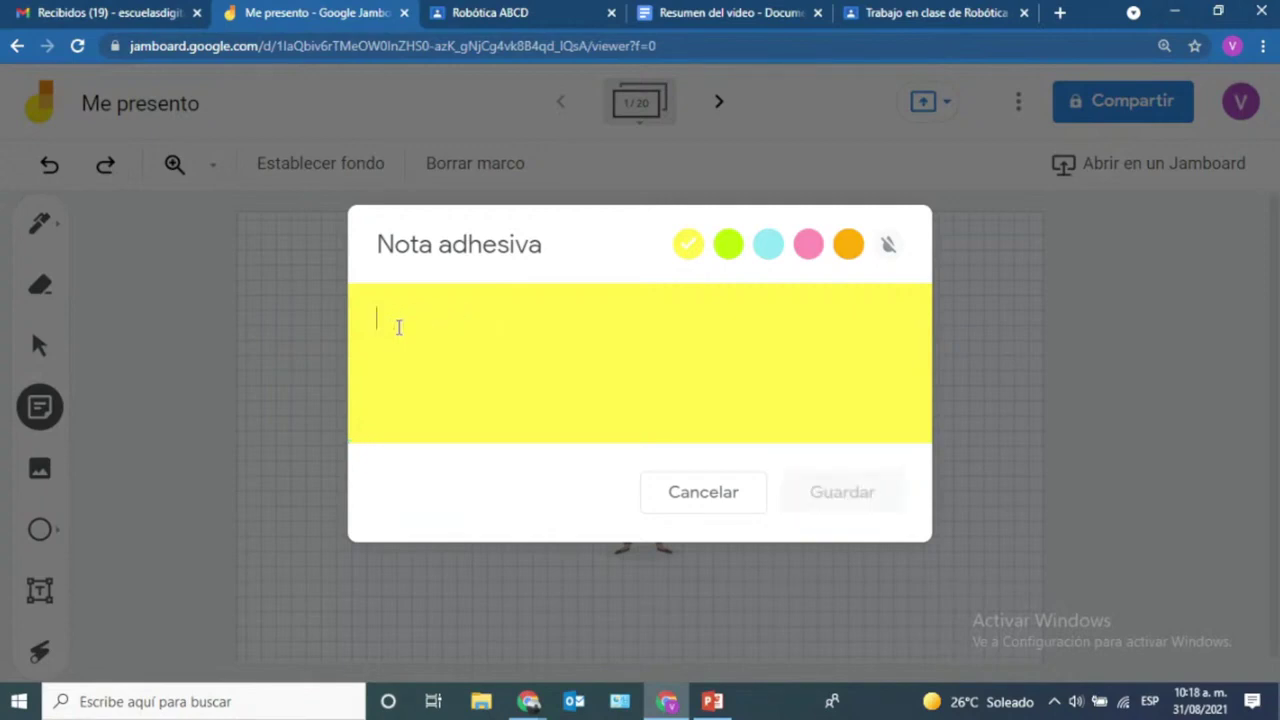
pyautogui.write('Me presento ')
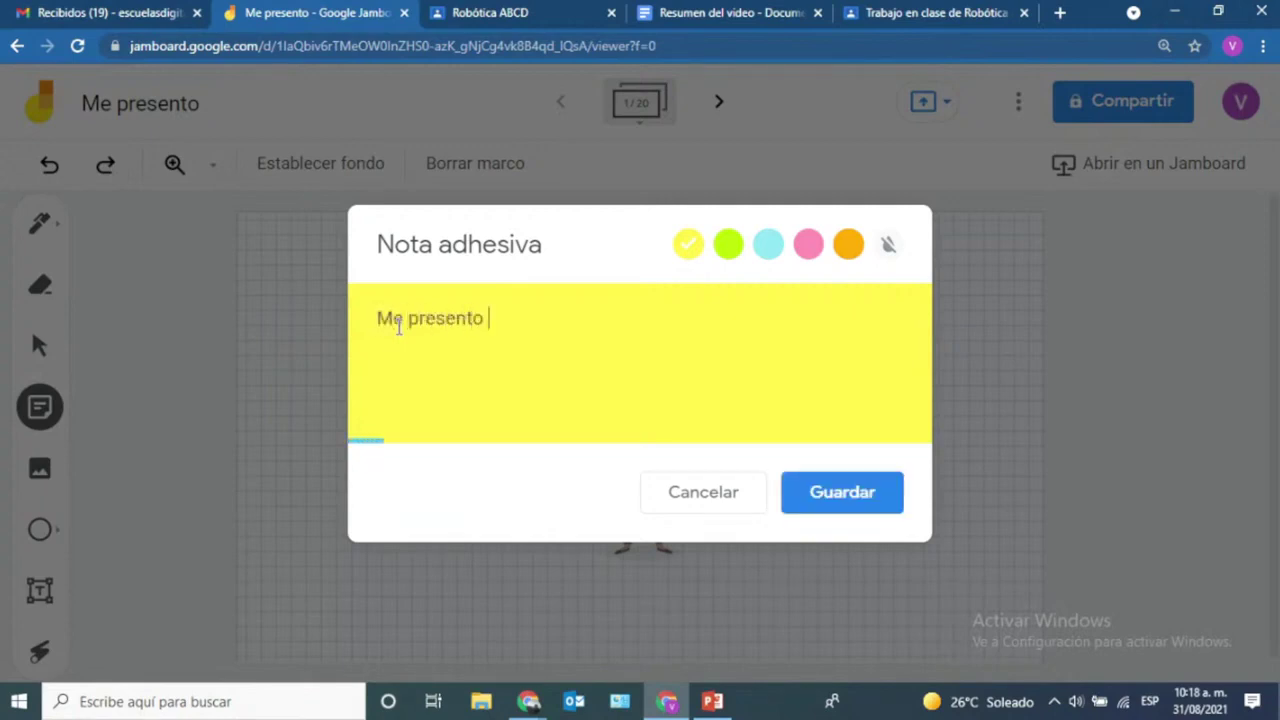
pyautogui.write('ante mi c')
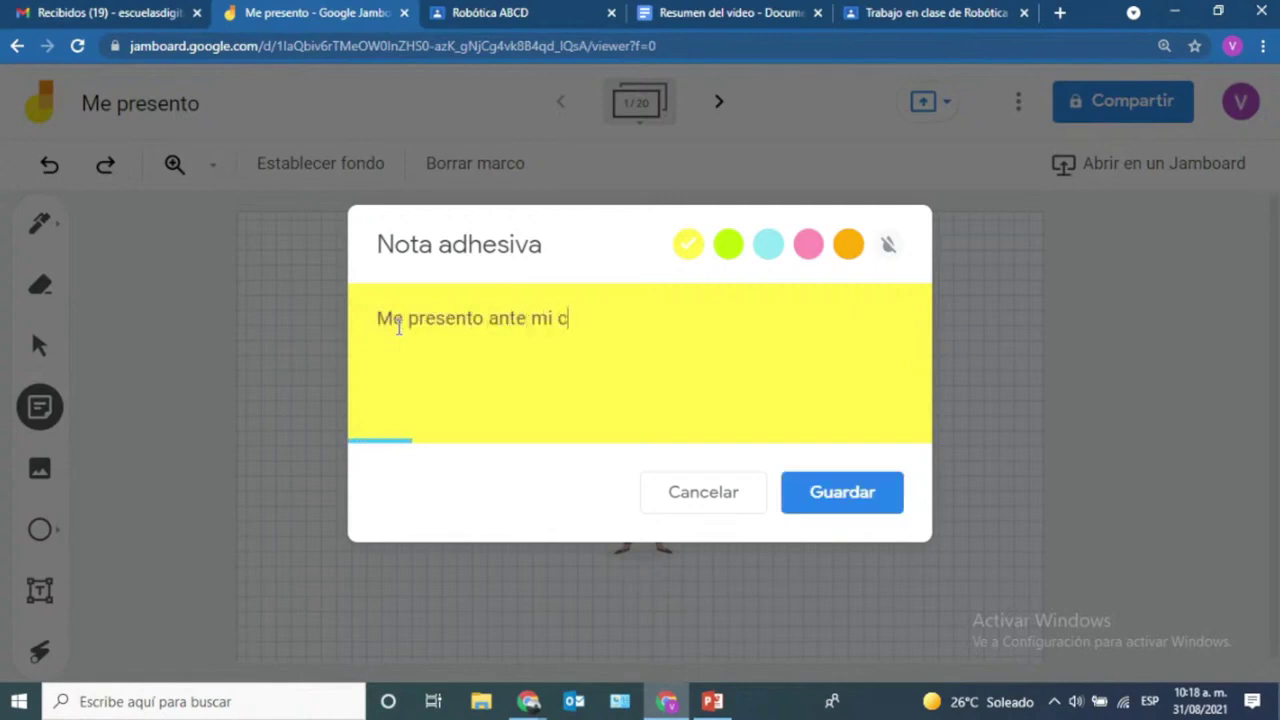
pyautogui.write('lase')
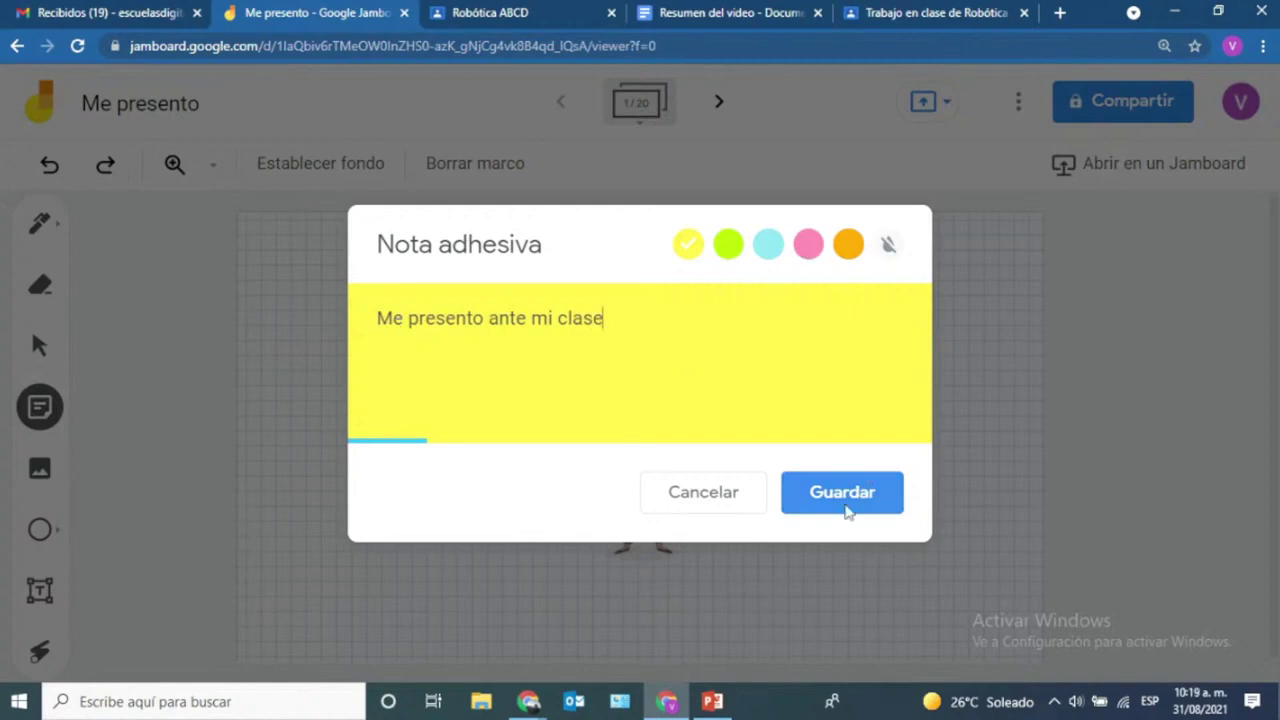
pyautogui.click(847, 247)
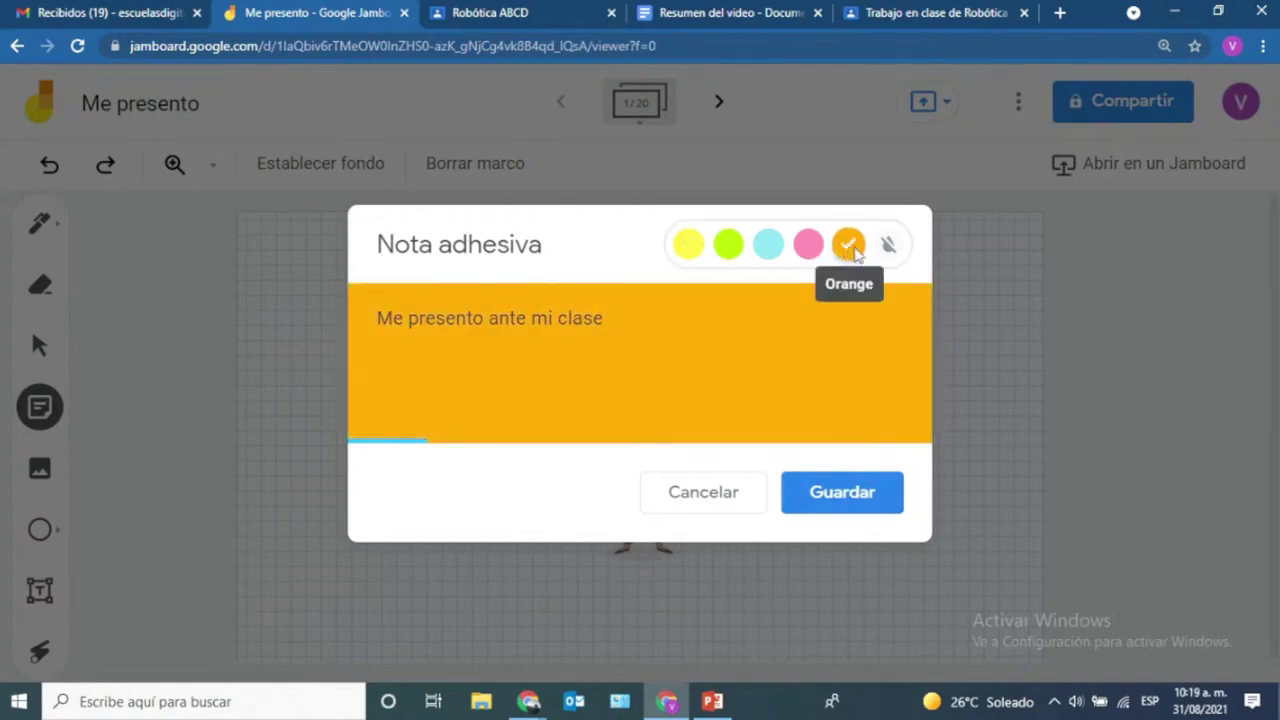
pyautogui.click(841, 492)
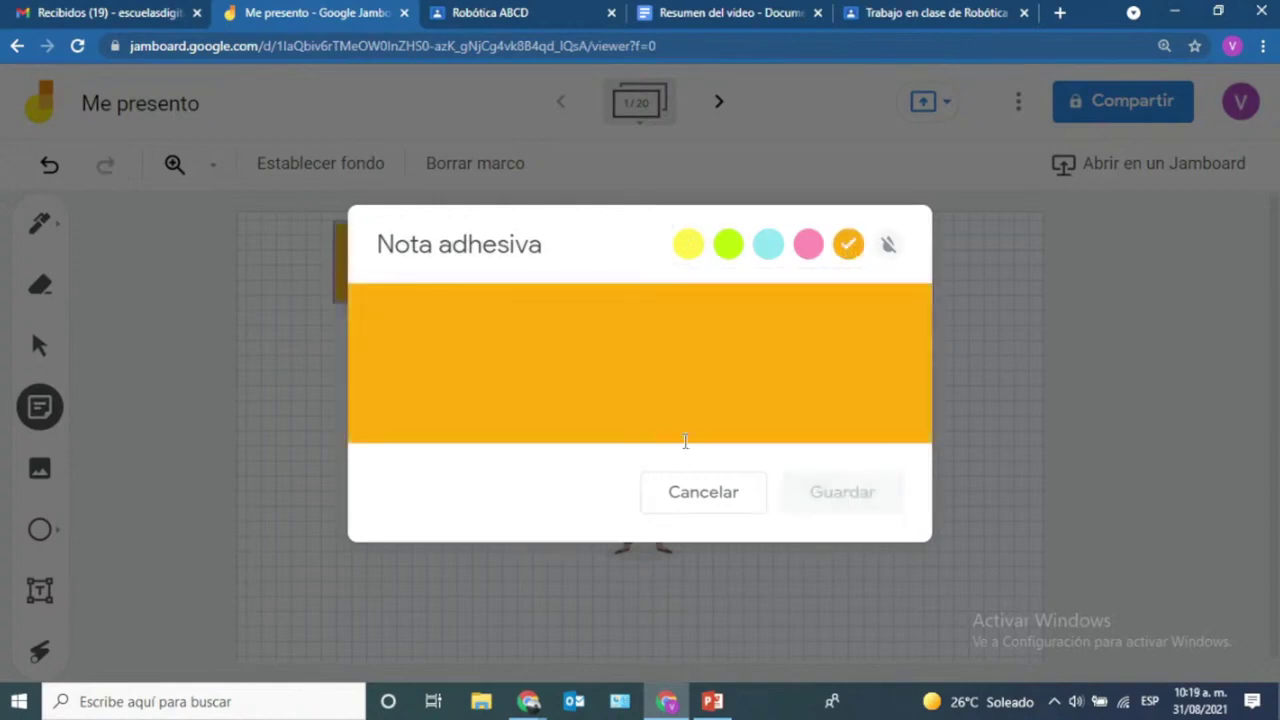
pyautogui.click(722, 491)
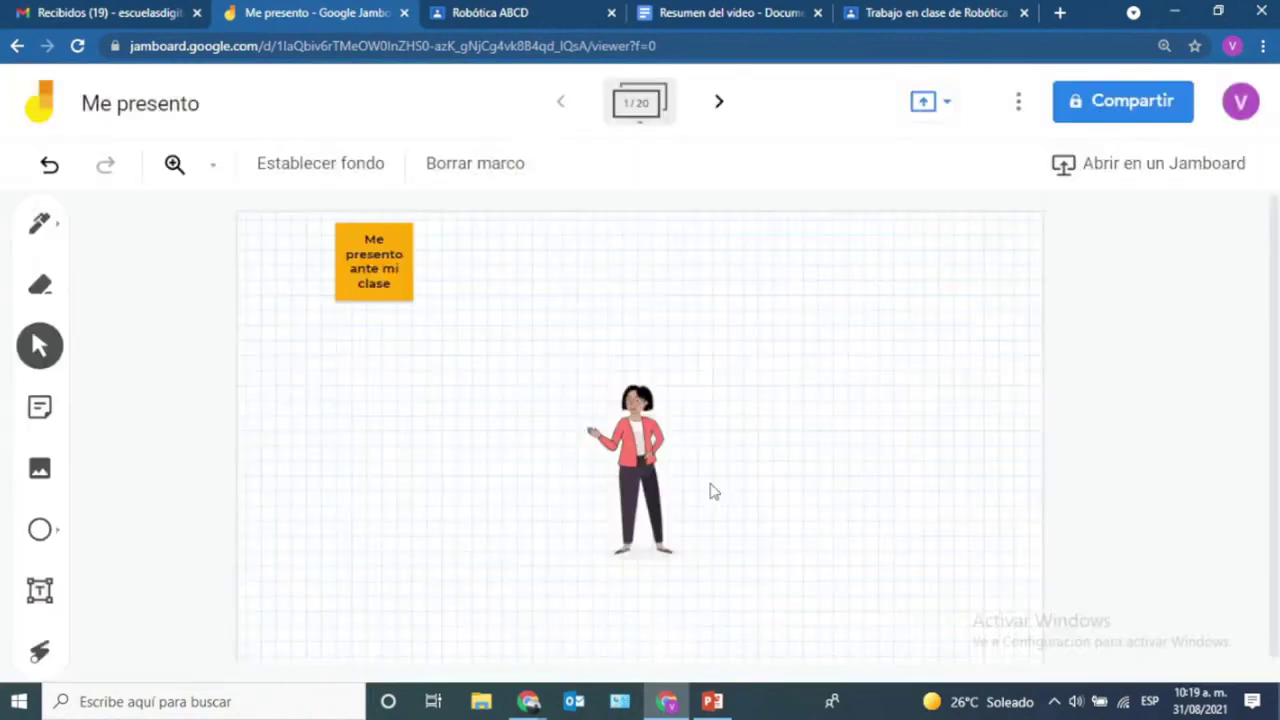
# - Place the orange sticky note beside the avatar's outstretched hand, shifting the avatar away to leave a small gap
pyautogui.moveTo(378, 258); pyautogui.dragTo(544, 417)
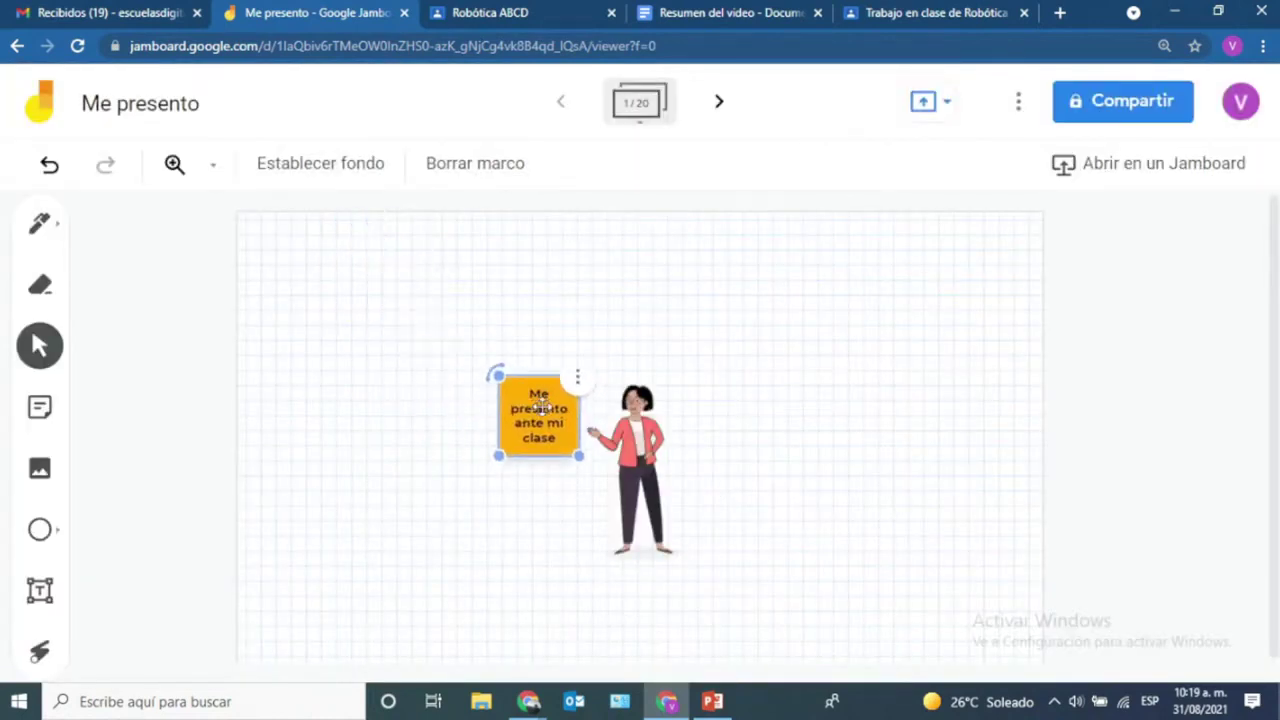
pyautogui.moveTo(636, 452); pyautogui.dragTo(685, 459)
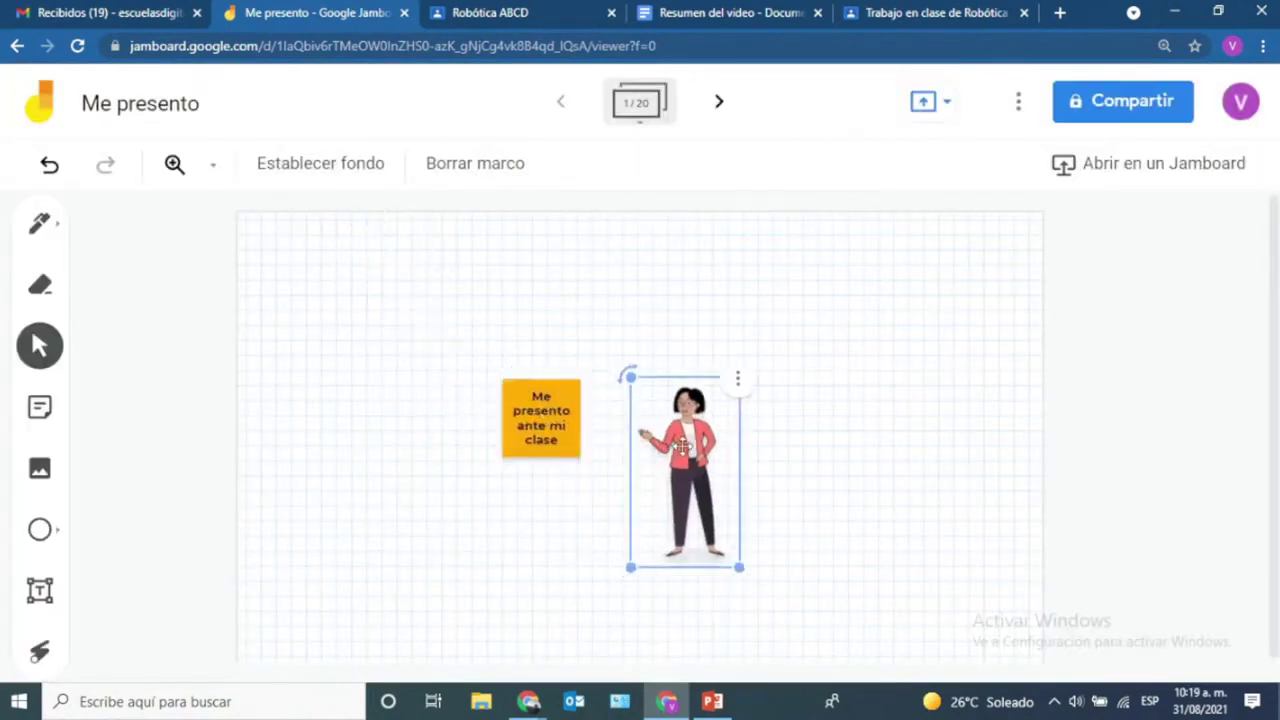
pyautogui.moveTo(513, 425); pyautogui.dragTo(537, 430)
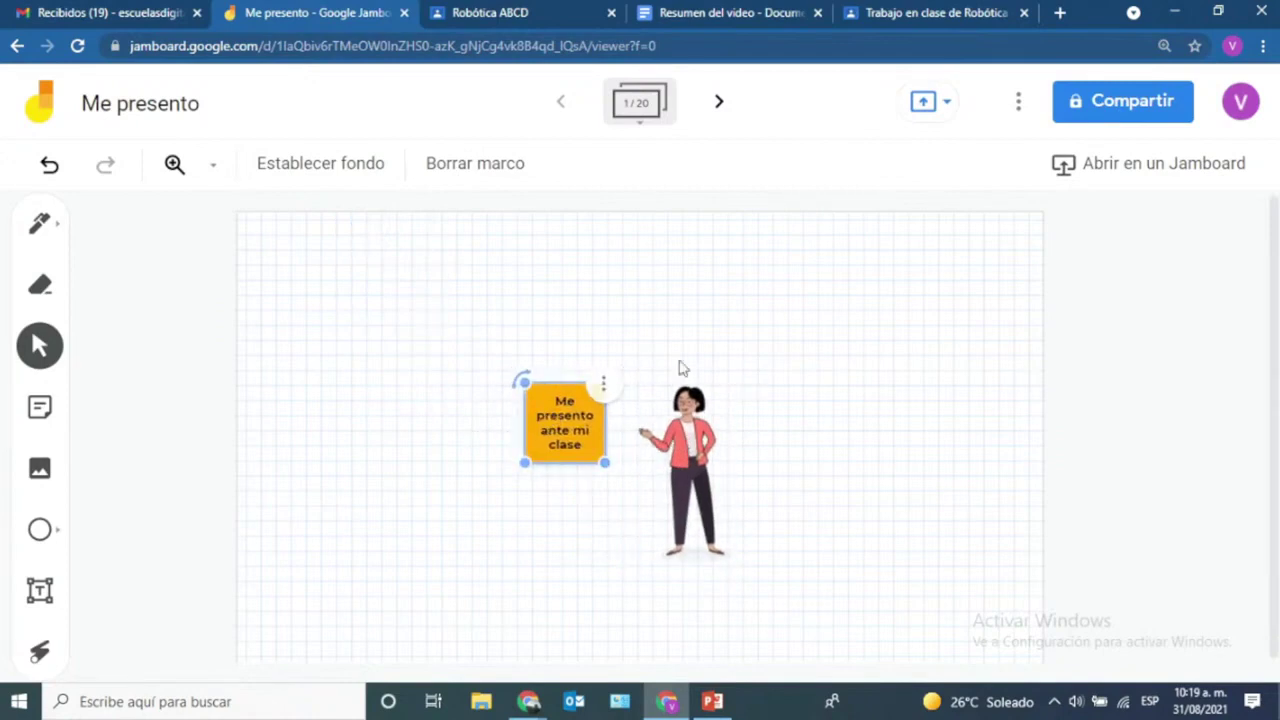
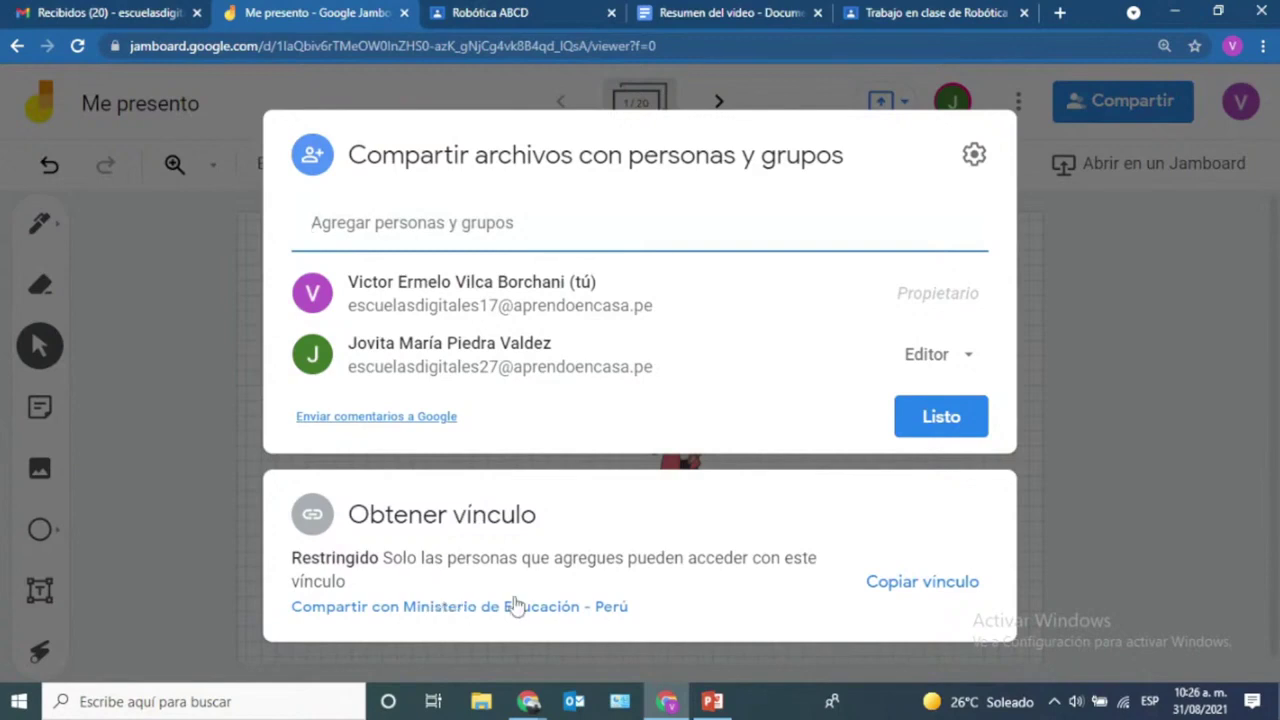
# - Set the Jam's link access to anyone with the link as Editor, copy the link and finish sharing
pyautogui.click(388, 609)
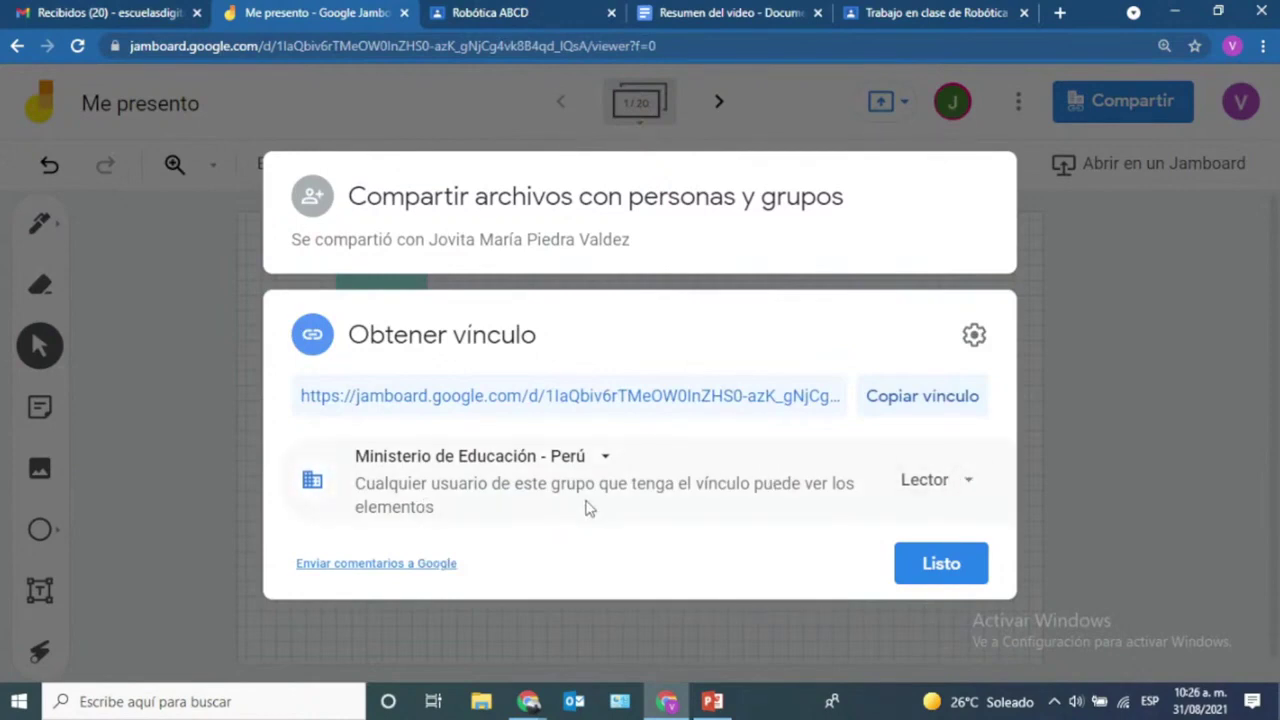
pyautogui.click(598, 458)
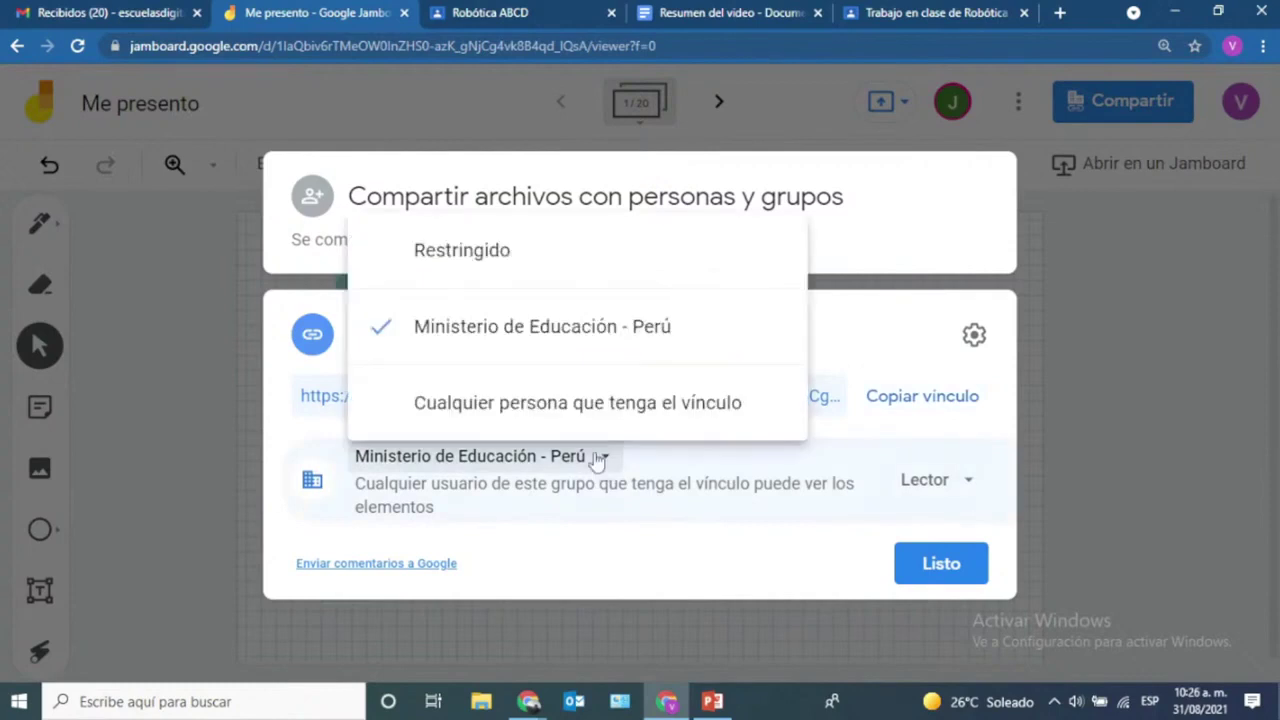
pyautogui.click(523, 420)
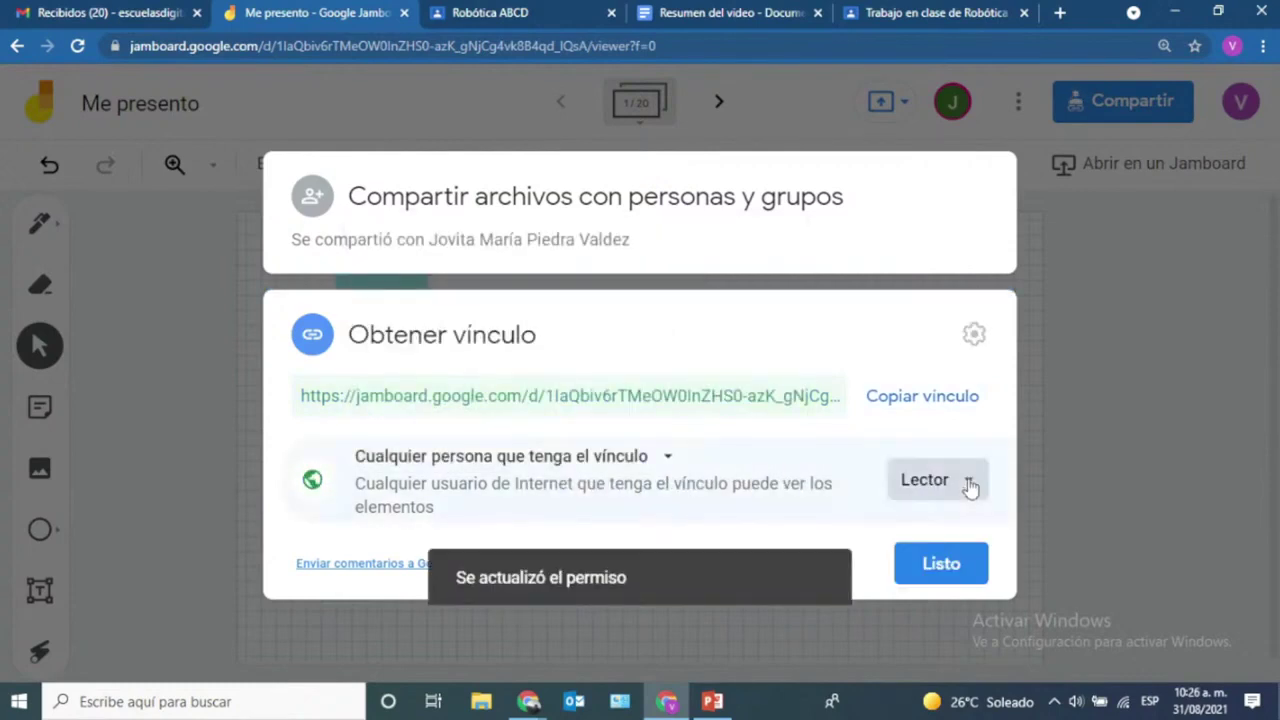
pyautogui.click(968, 482)
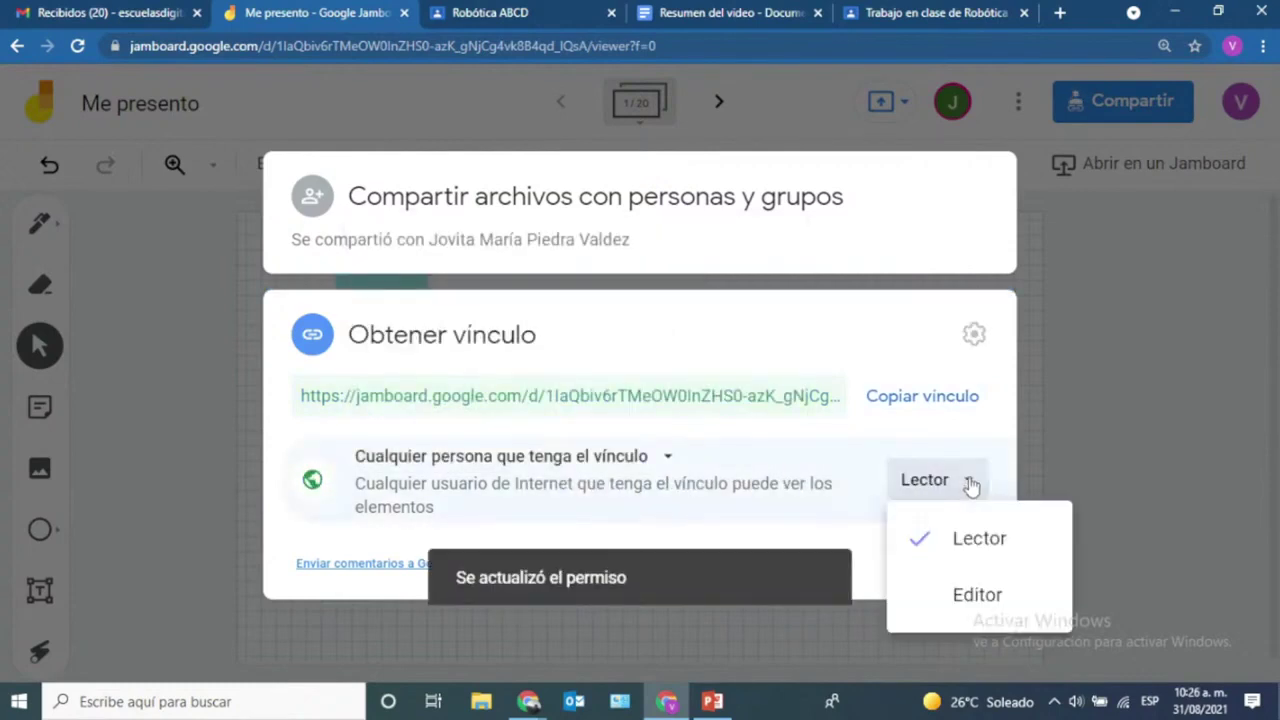
pyautogui.click(978, 596)
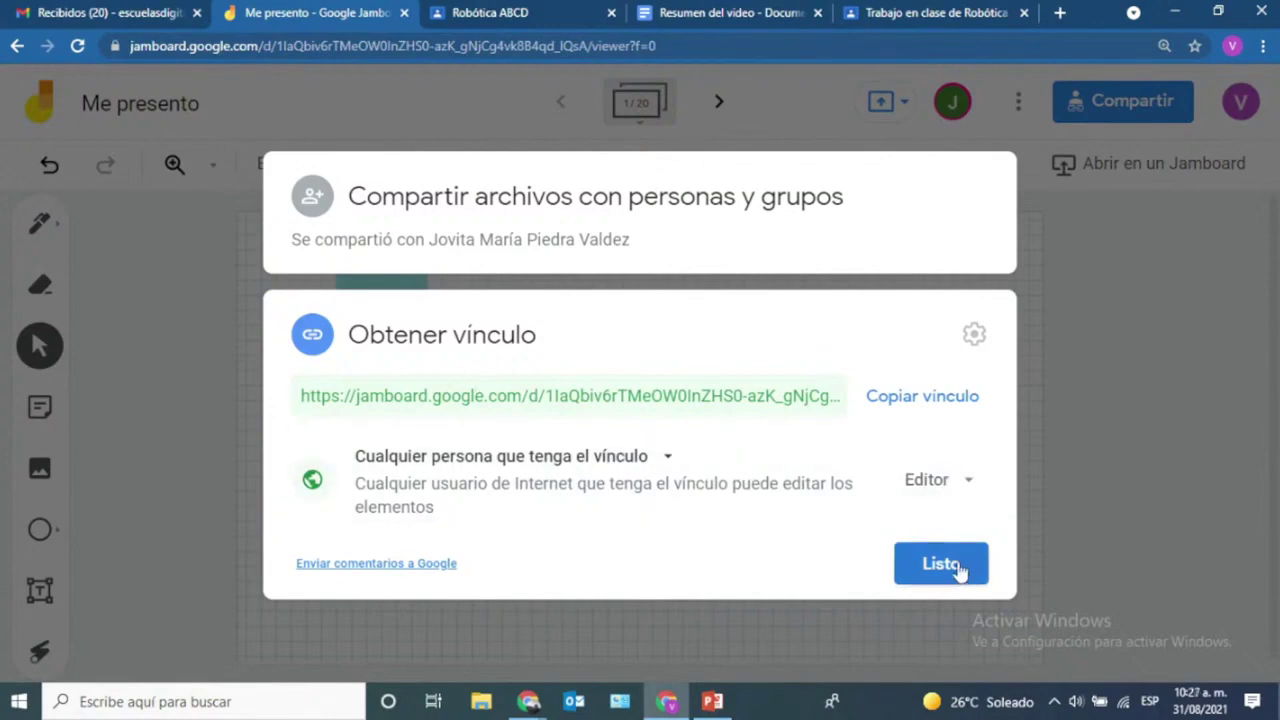
pyautogui.click(900, 402)
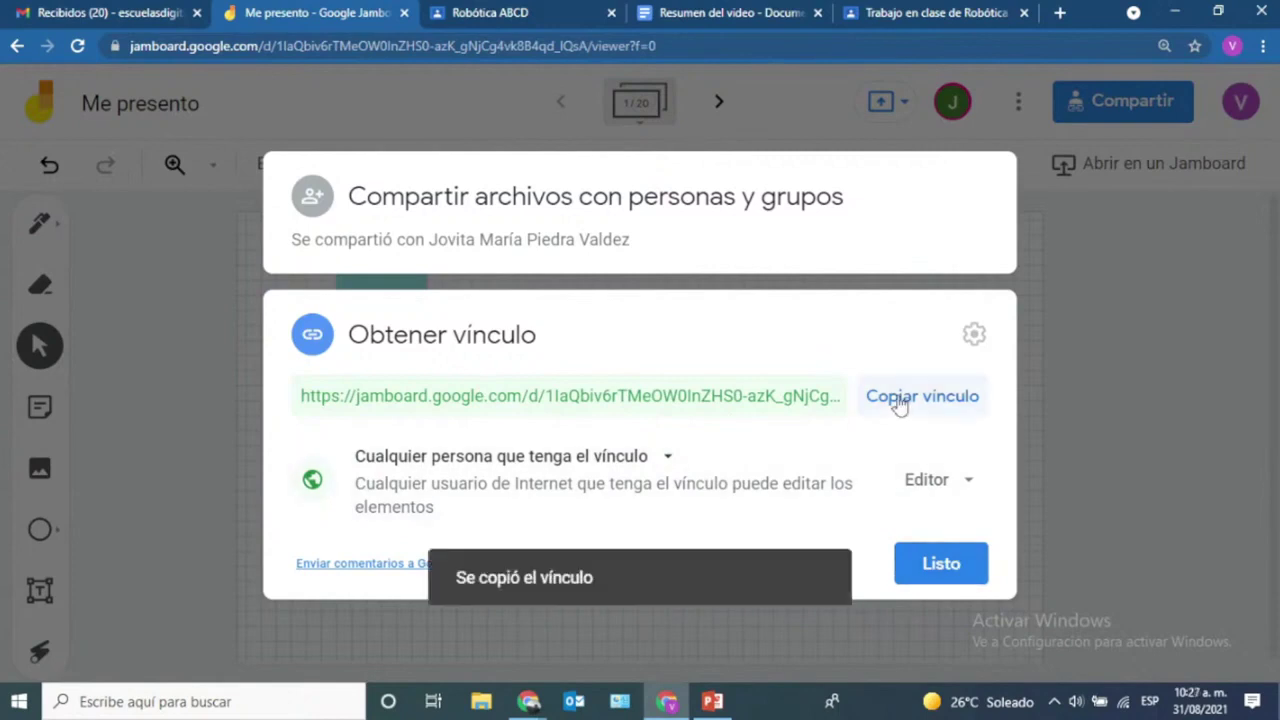
pyautogui.click(958, 572)
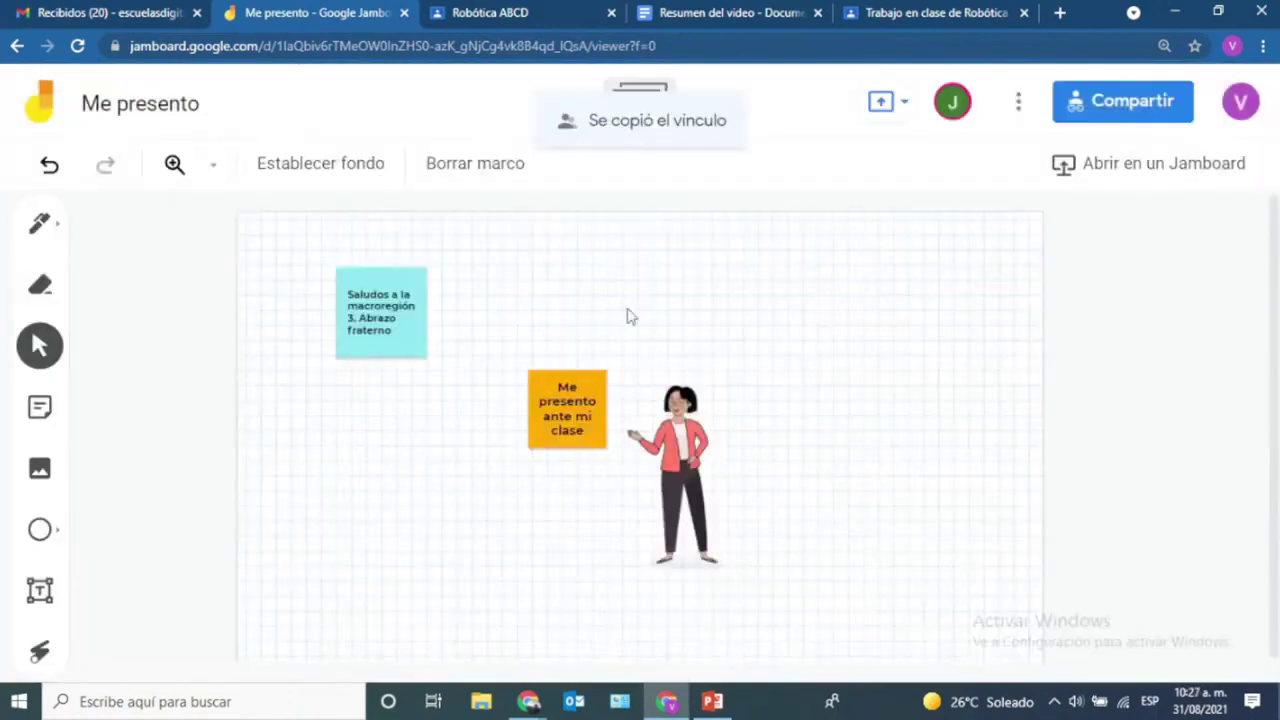
# - Switch to the Robótica class in Google Classroom and start a new Material in its classwork
pyautogui.click(547, 12)
pyautogui.scroll(3, 966, 434)
pyautogui.scroll(-3, 966, 434)
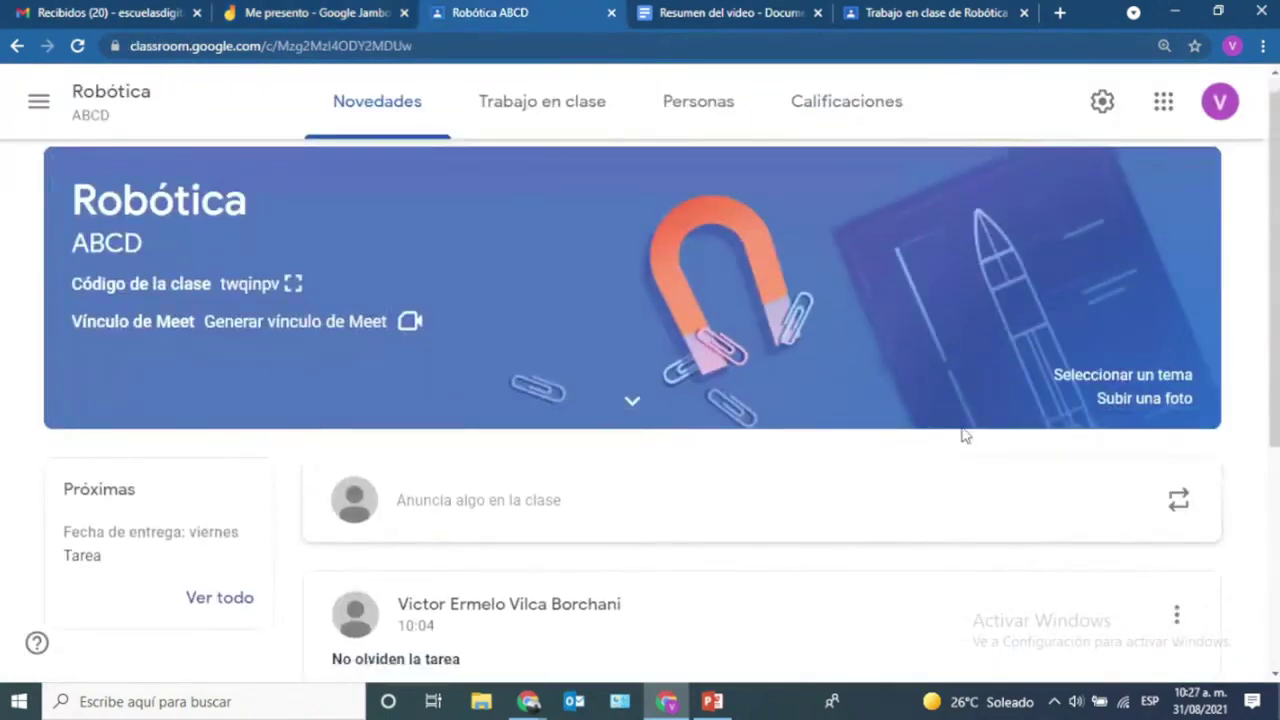
pyautogui.scroll(4, 966, 434)
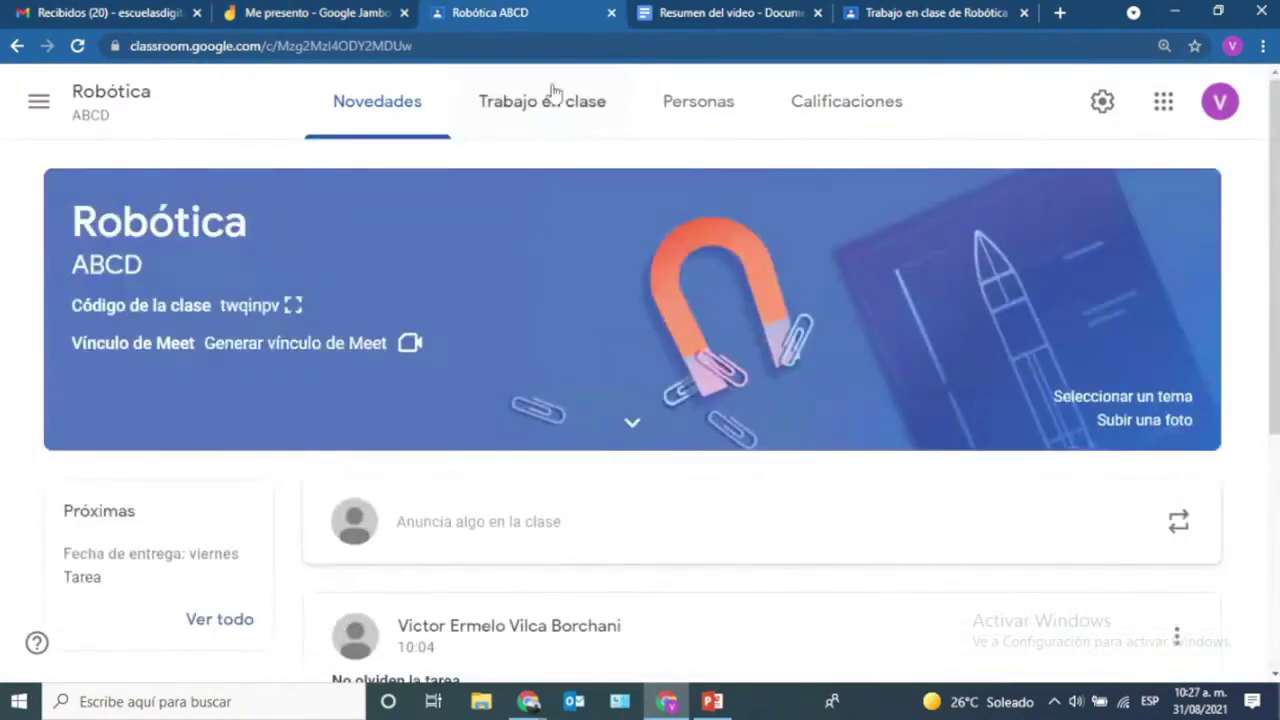
pyautogui.click(553, 110)
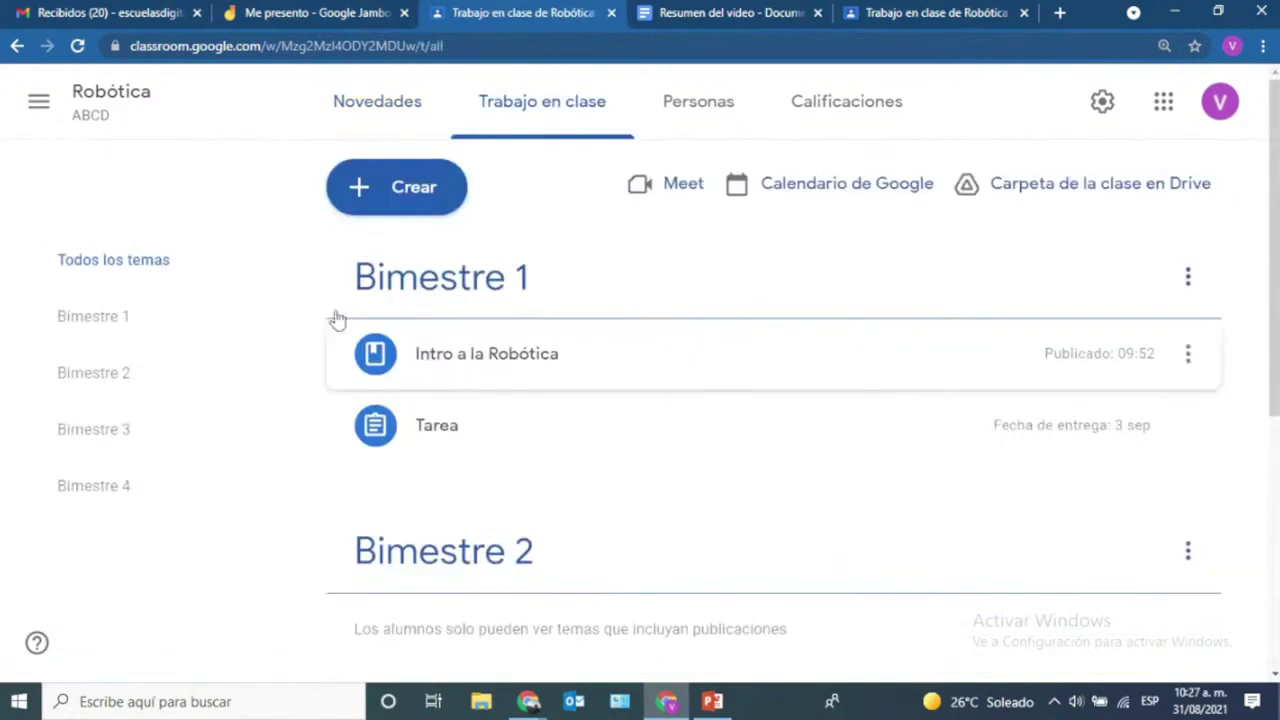
pyautogui.click(381, 193)
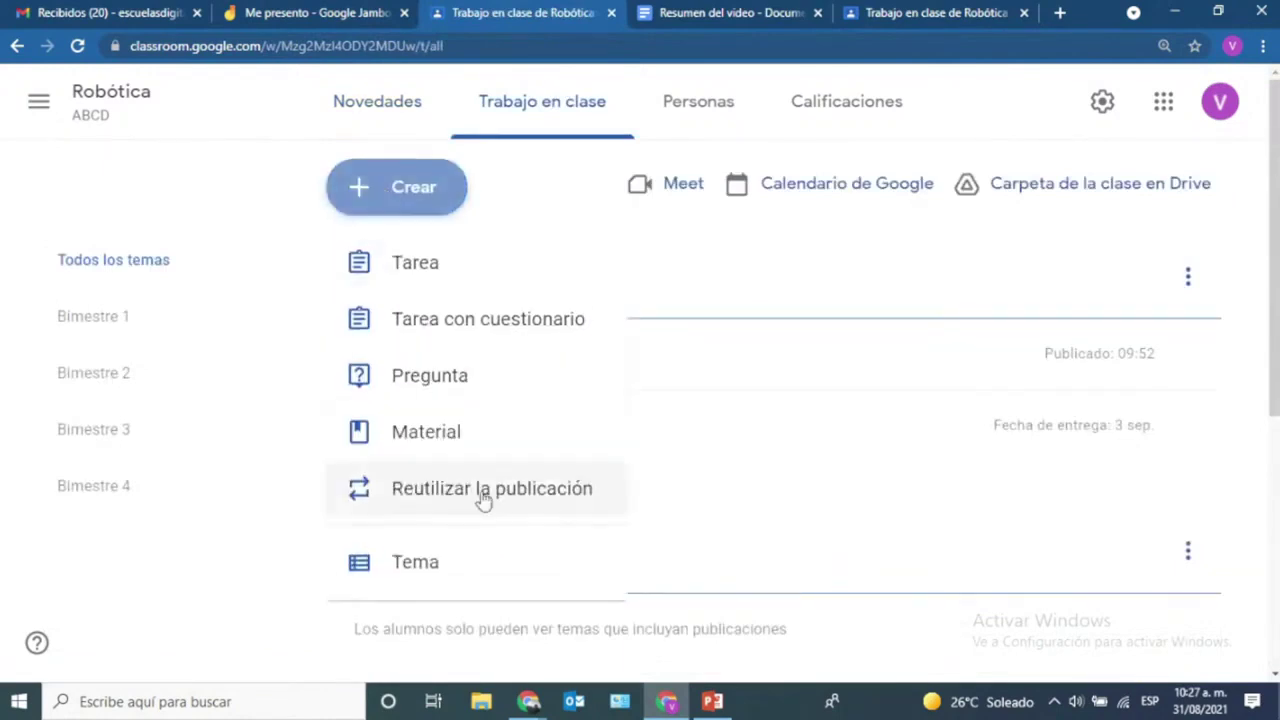
pyautogui.click(447, 451)
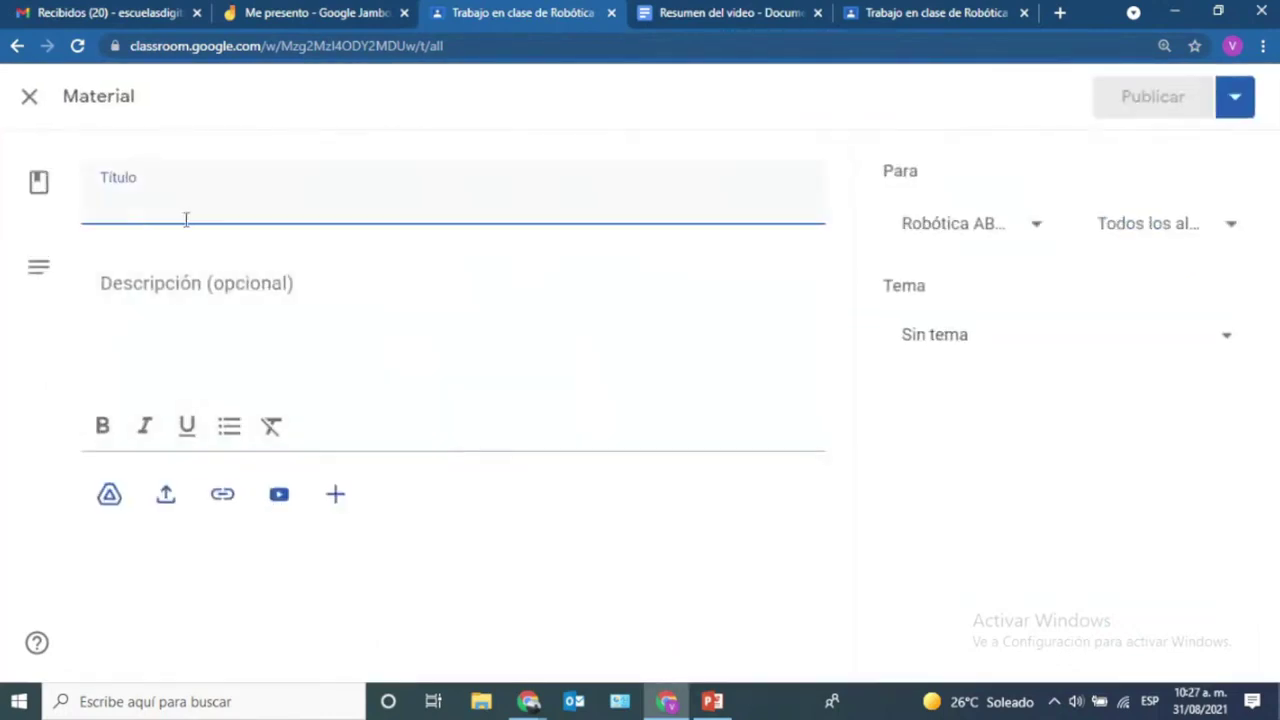
# - Title the new material "Me presento"
pyautogui.write('Mecpr')
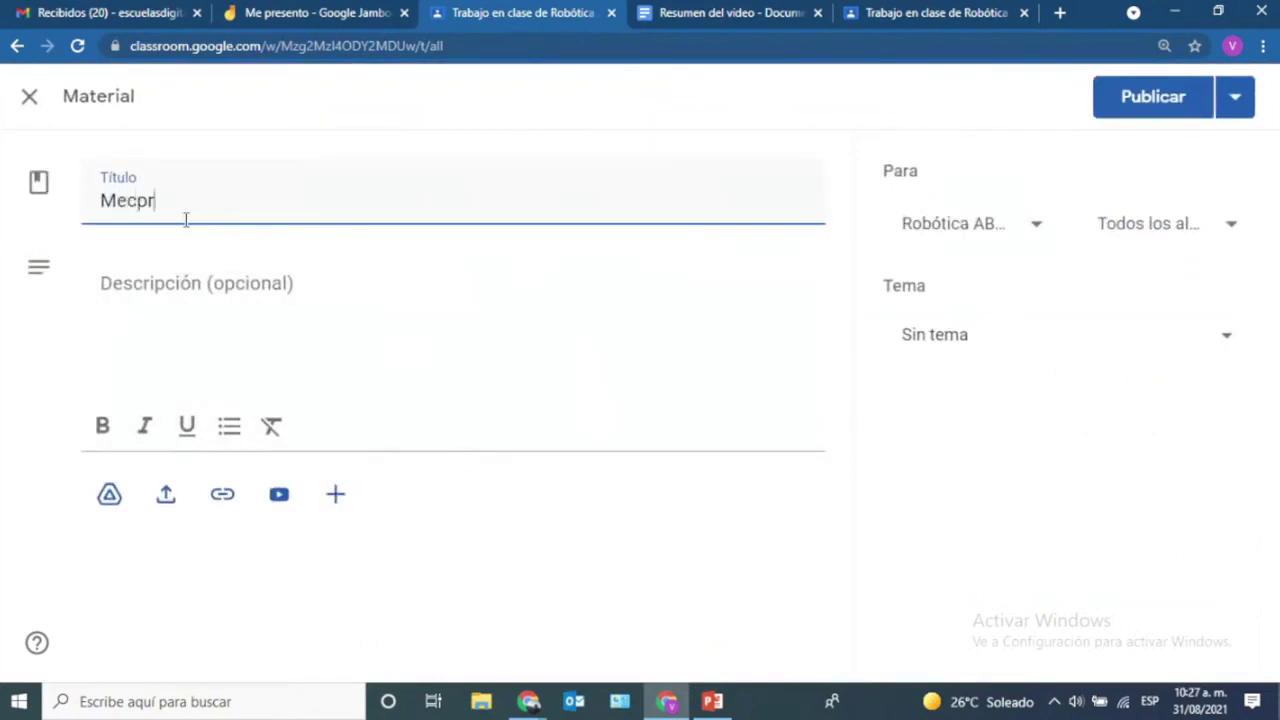
pyautogui.write('esento')
pyautogui.press('BackSpace')
pyautogui.press('BackSpace')
pyautogui.press('BackSpace')
pyautogui.press('BackSpace')
pyautogui.press('BackSpace')
pyautogui.press('BackSpace')
pyautogui.press('BackSpace')
pyautogui.press('BackSpace')
pyautogui.press('BackSpace')
pyautogui.write('presento')
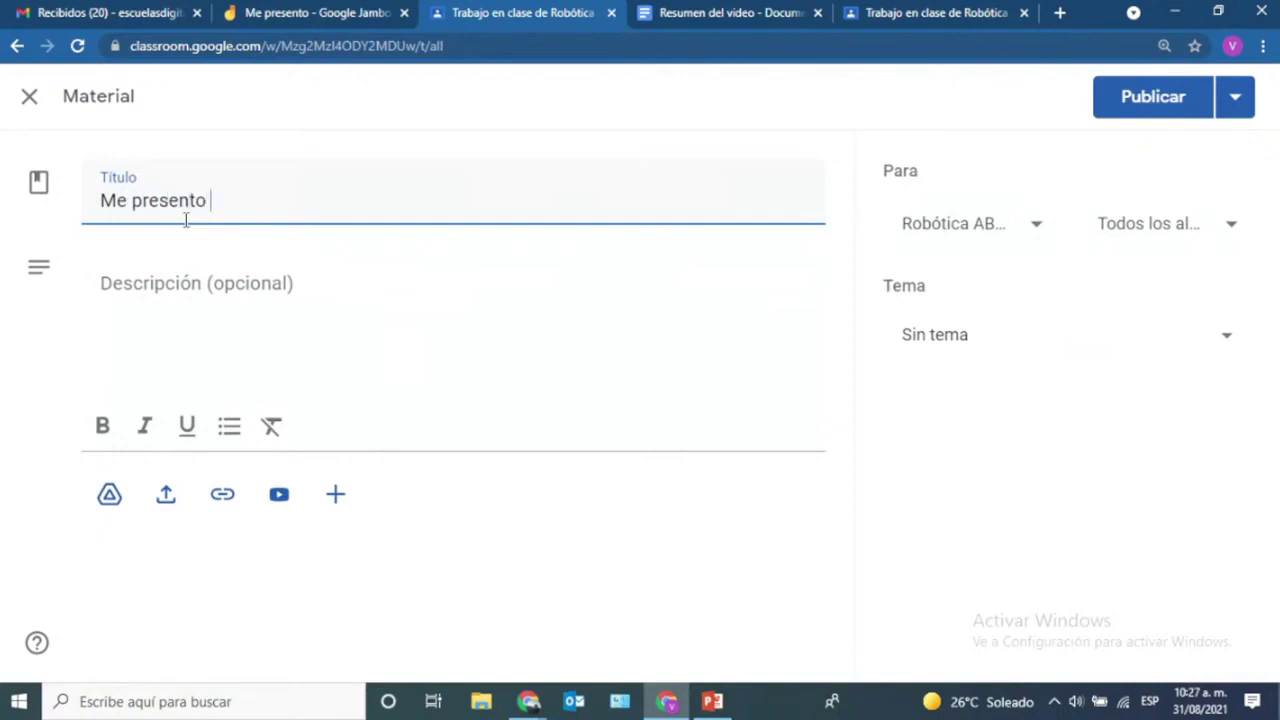
# - Extend the material's title to "Me presento en clase" and attach the copied Jamboard link
pyautogui.write(' en clase')
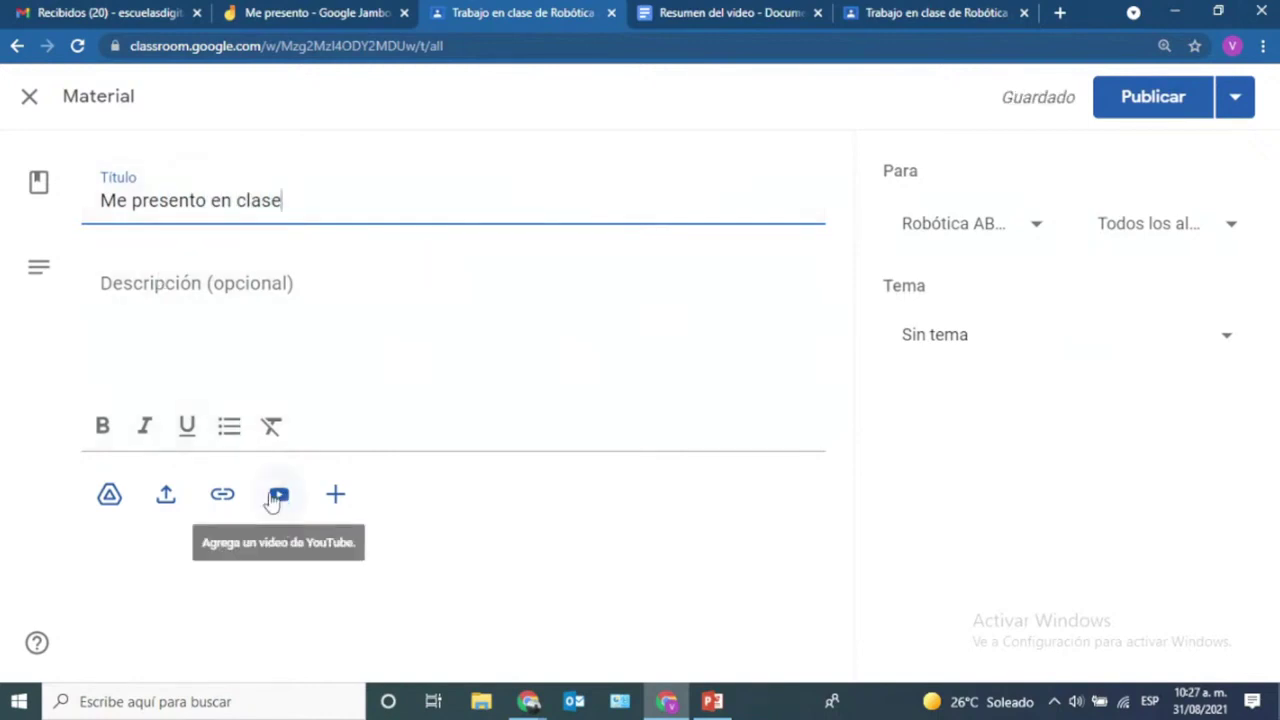
pyautogui.click(126, 298)
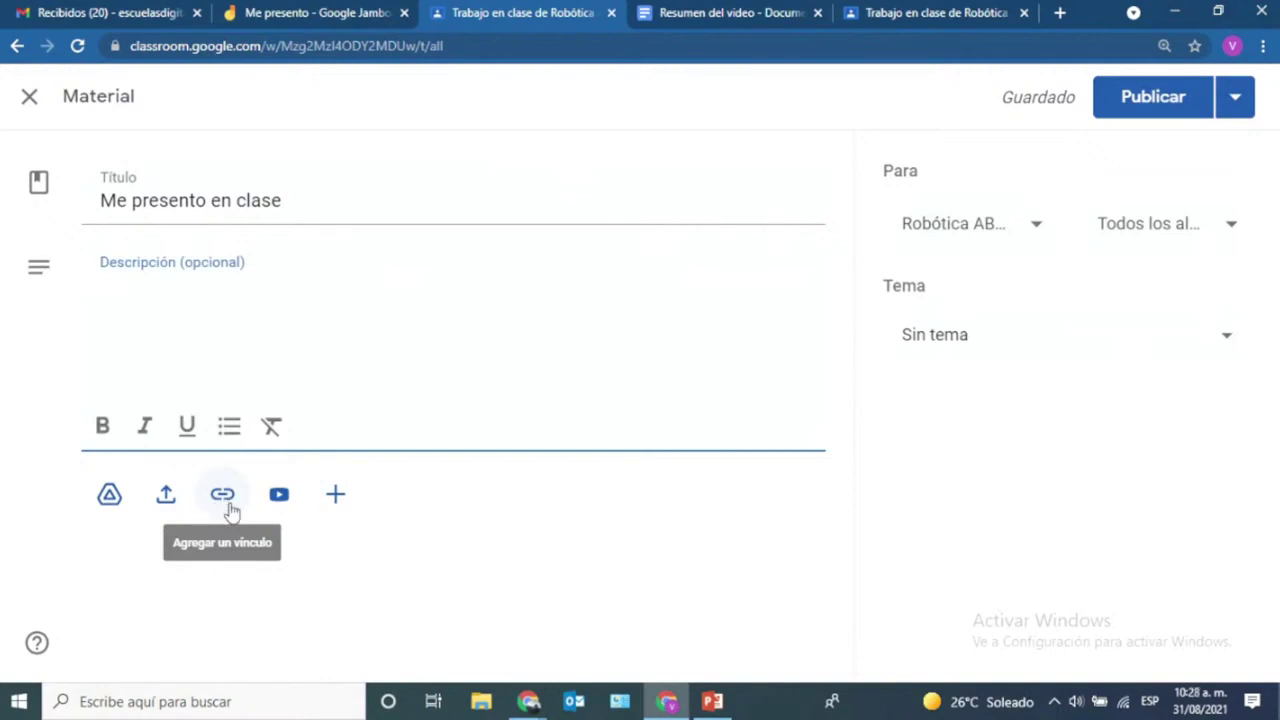
pyautogui.hotkey('ctrl', '+')
pyautogui.scroll(-1, 320, 594)
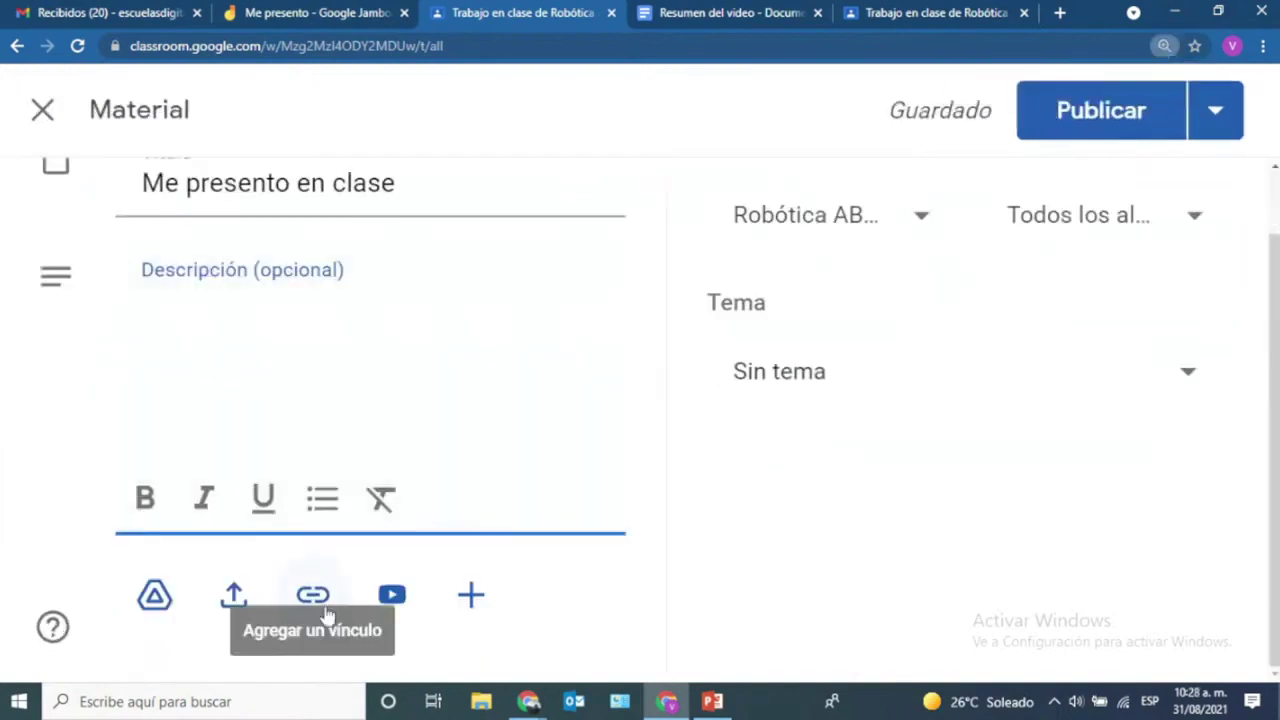
pyautogui.click(314, 594)
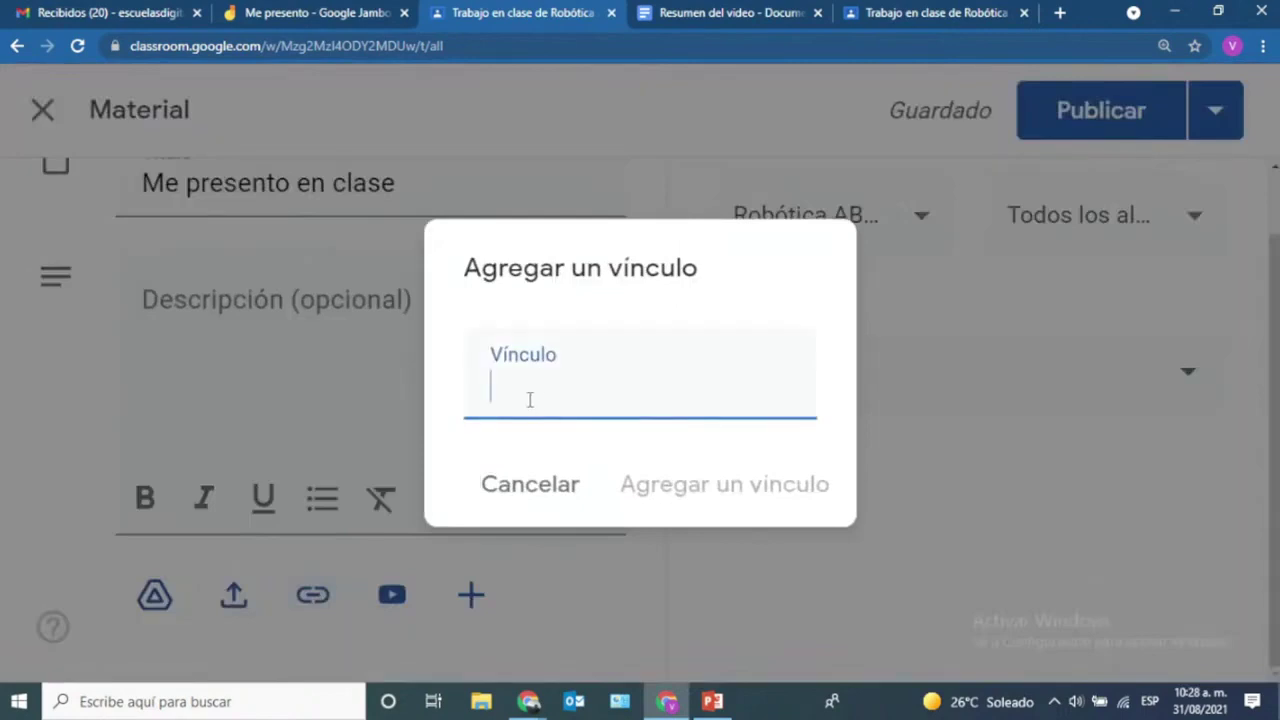
pyautogui.hotkey('ctrl', 'v')
pyautogui.click(677, 488)
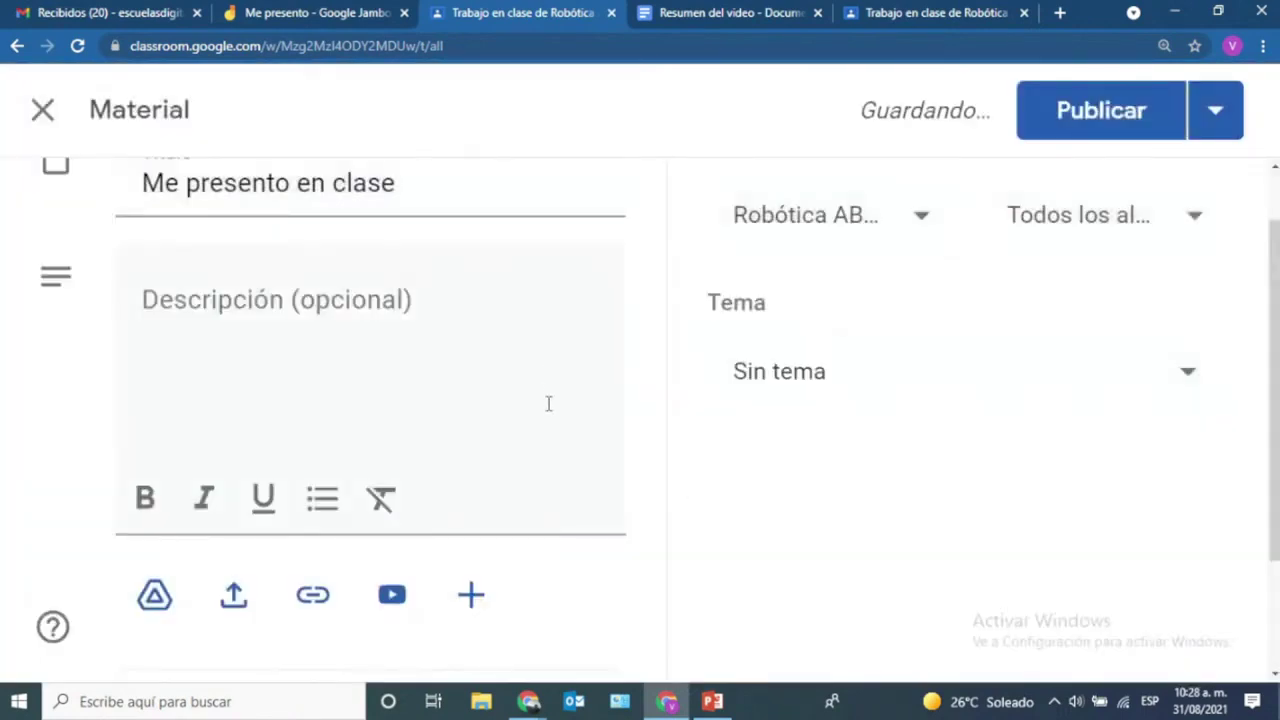
# - Assign the material to the topic Bimestre 1 for all students and publish it
pyautogui.hotkey('ctrl', '-')
pyautogui.hotkey('ctrl', '-')
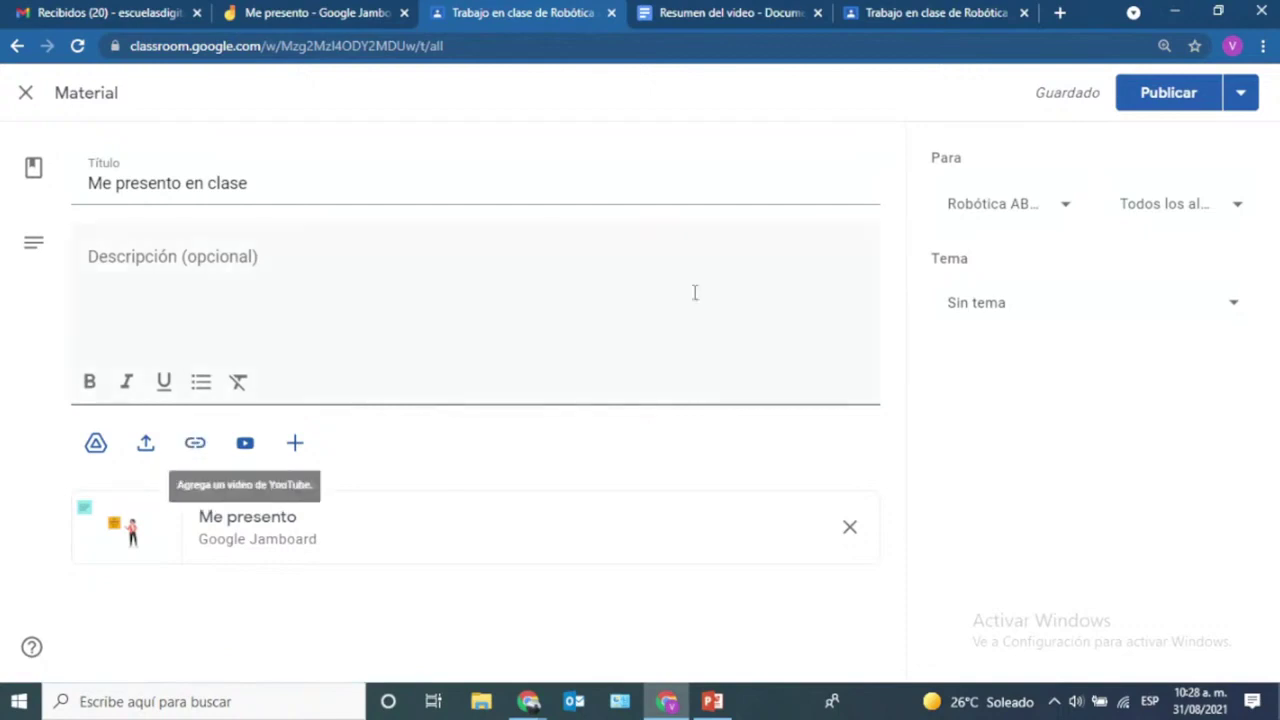
pyautogui.click(1238, 305)
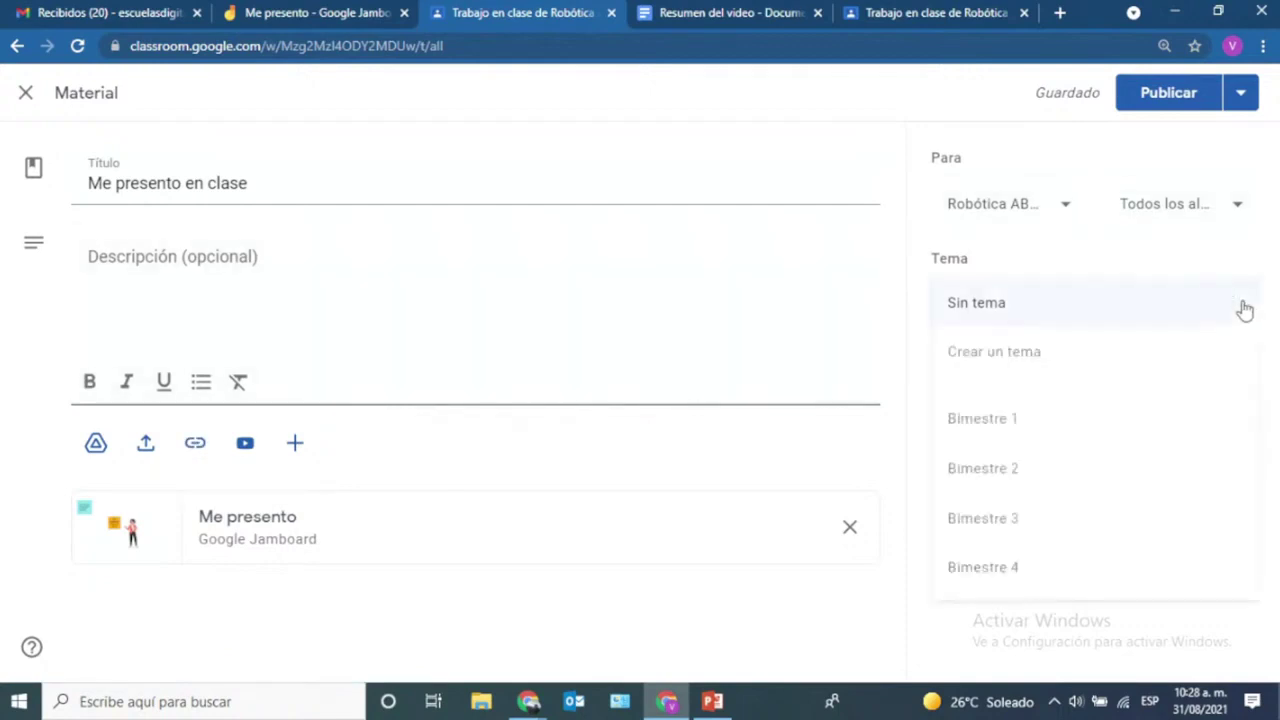
pyautogui.click(1036, 428)
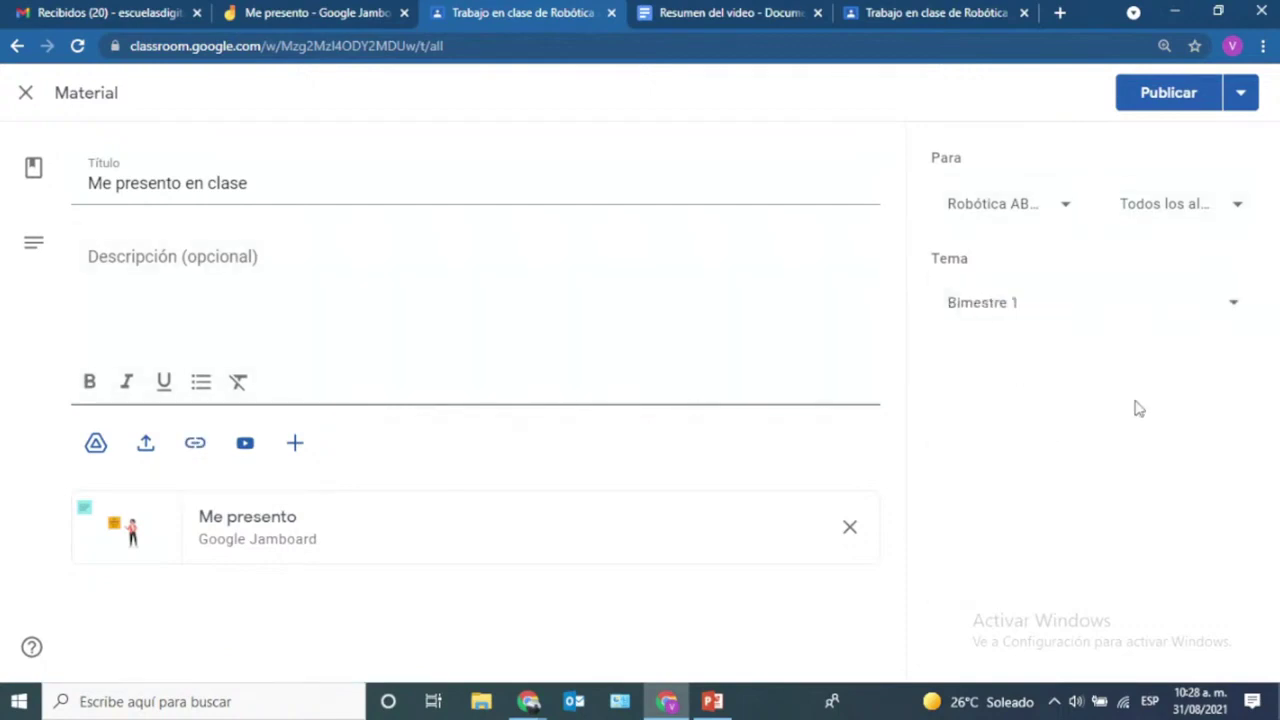
pyautogui.click(1248, 220)
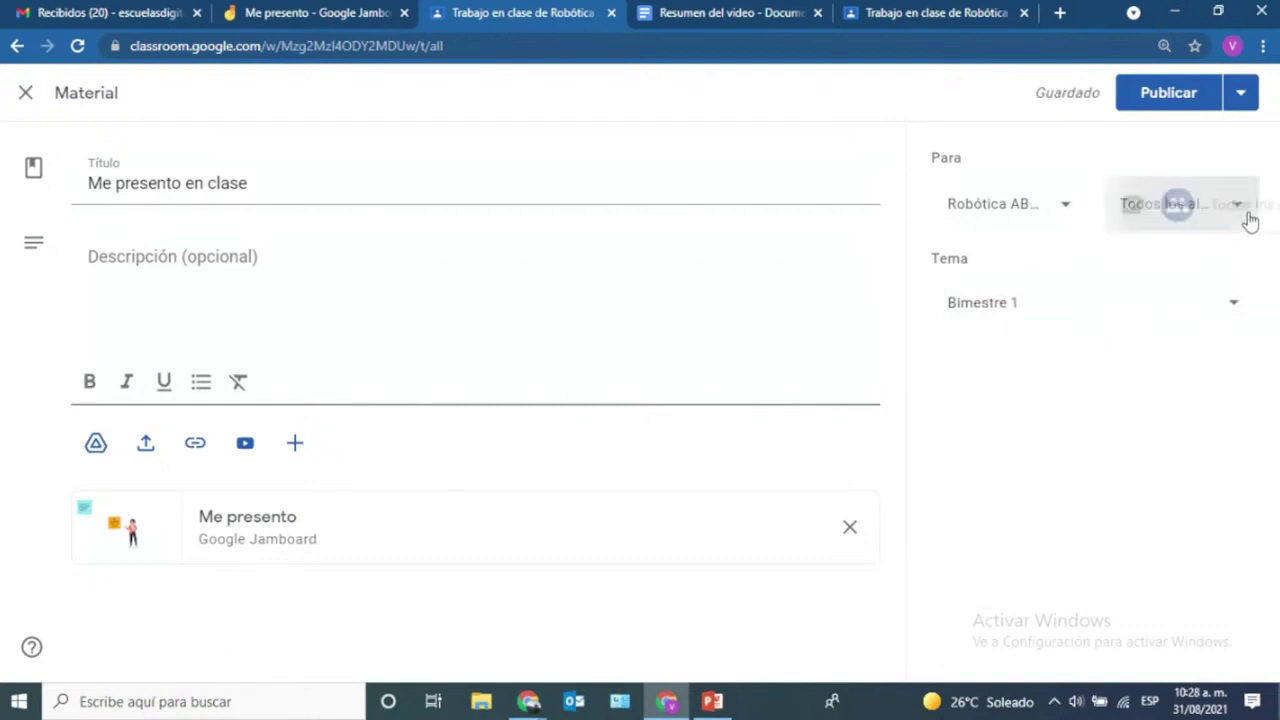
pyautogui.click(1237, 212)
pyautogui.click(1168, 94)
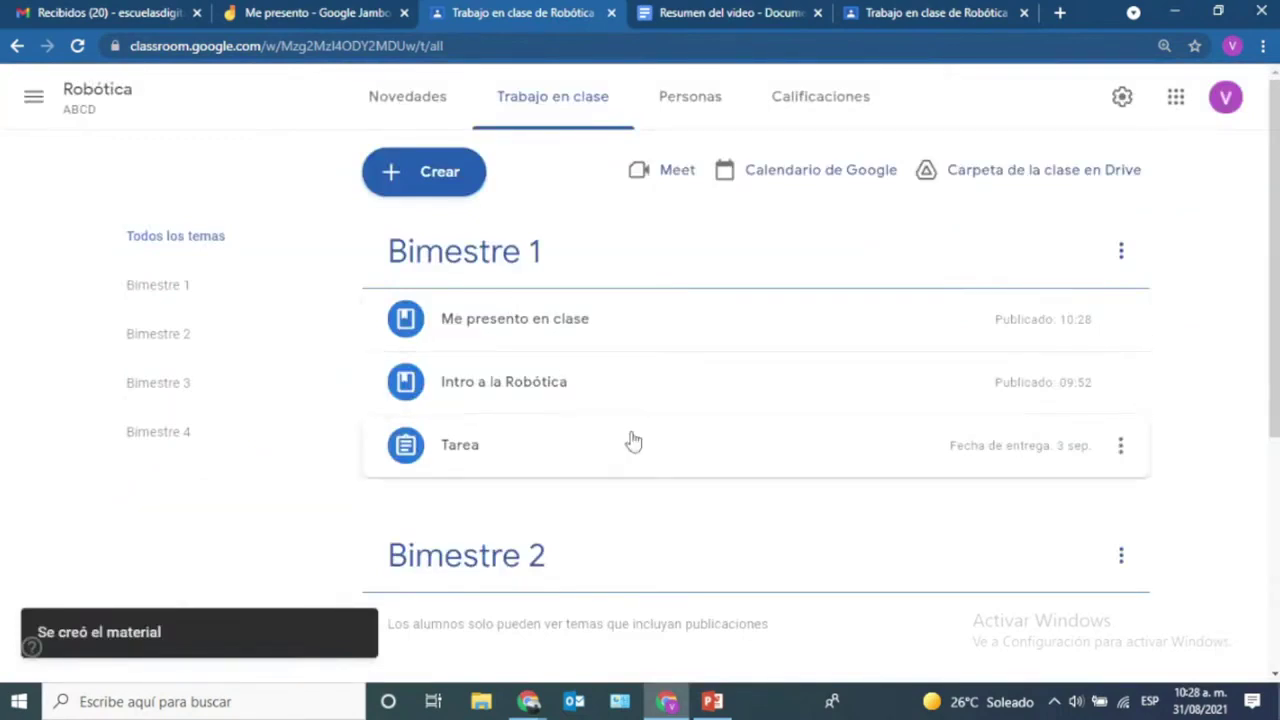
# - Expand the published "Me presento en clase" material under Bimestre 1 and look over its Jamboard attachment and the remaining class topics
pyautogui.hotkey('ctrl', '+')
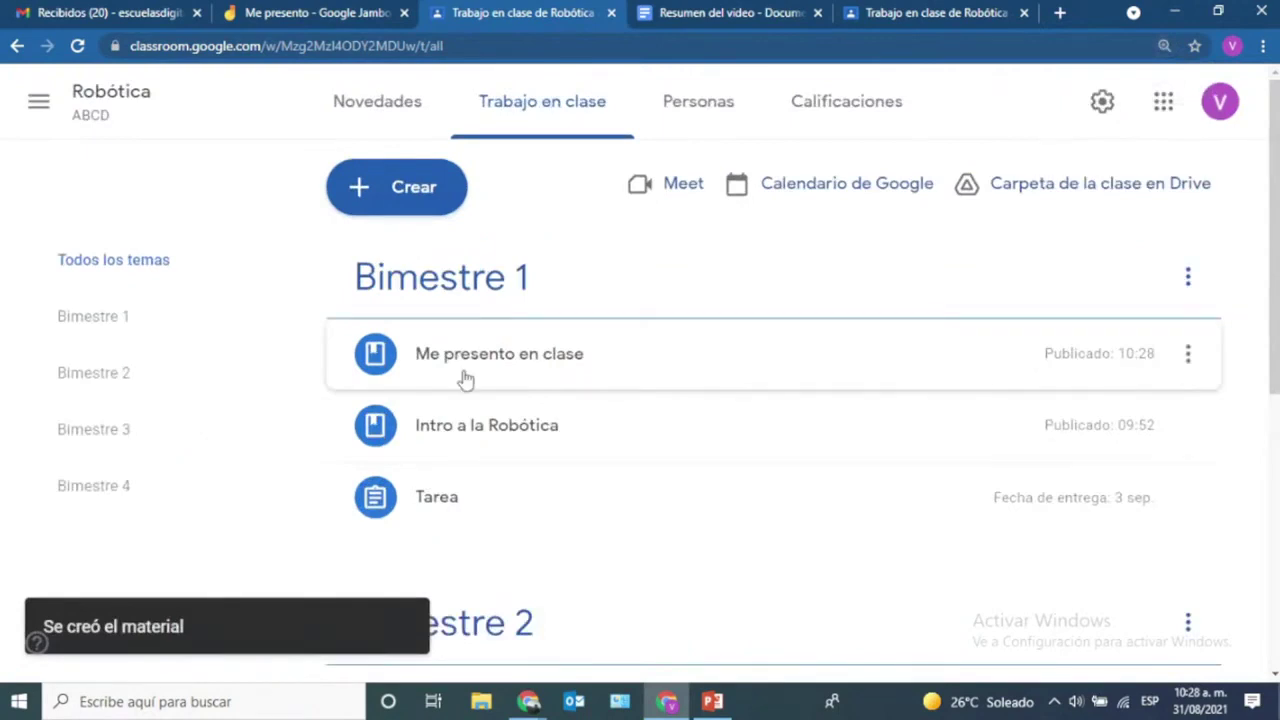
pyautogui.click(546, 370)
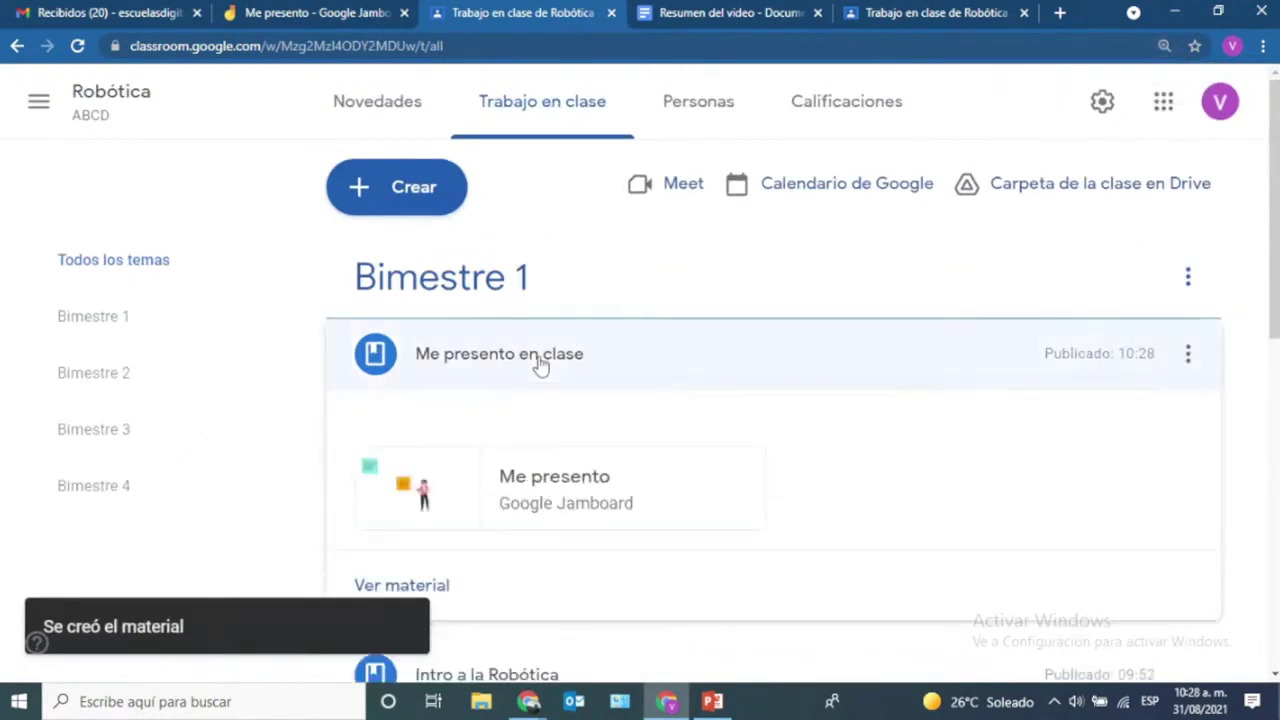
pyautogui.scroll(-1, 862, 463)
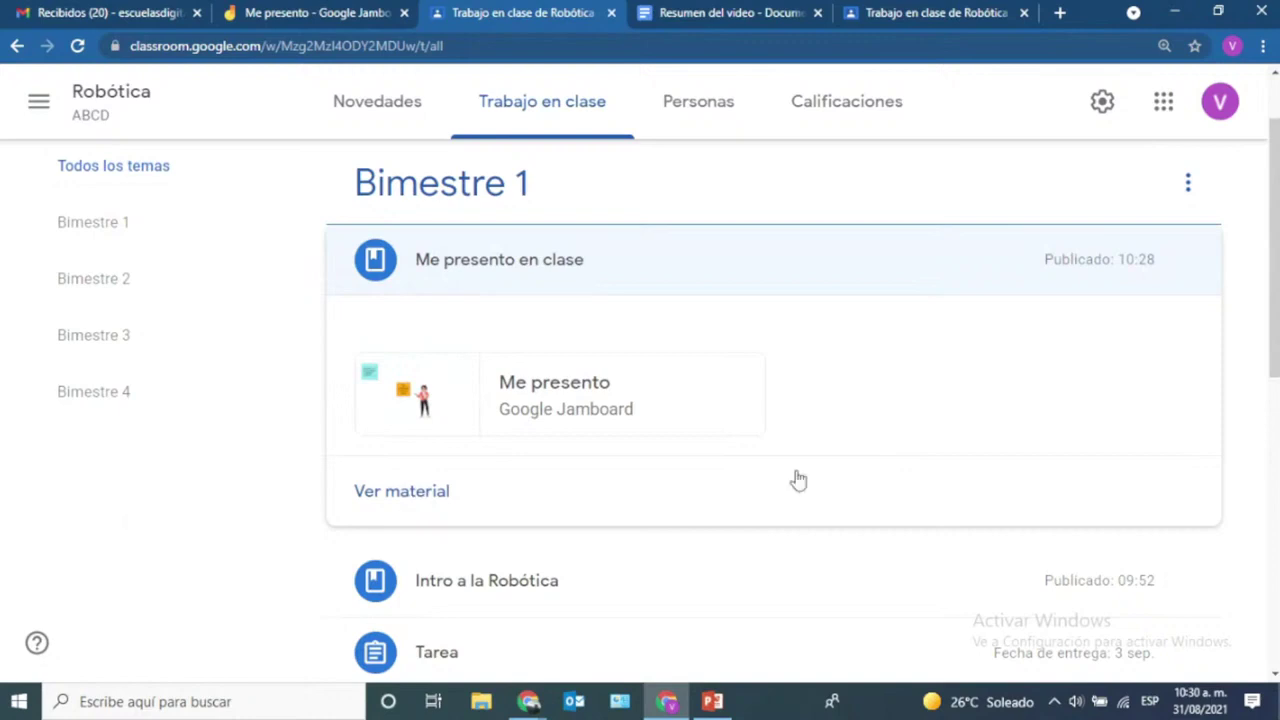
pyautogui.scroll(1, 930, 490)
pyautogui.scroll(-7, 930, 490)
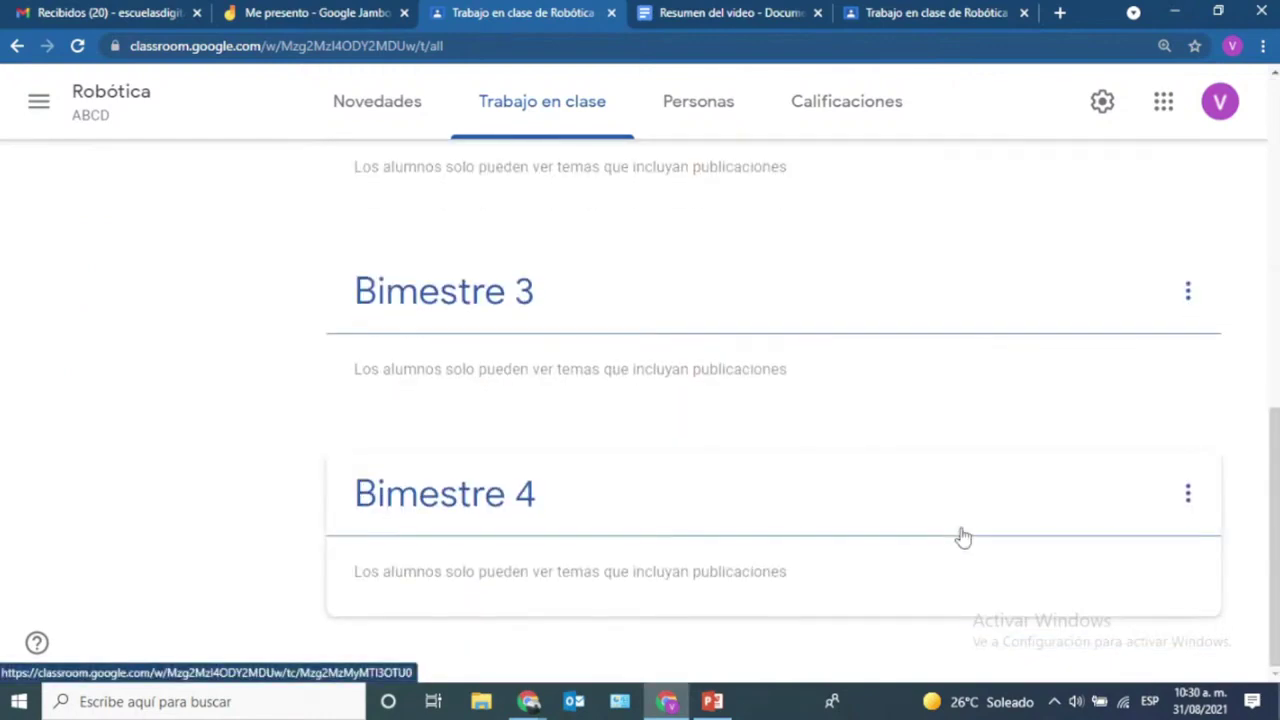
pyautogui.scroll(7, 963, 538)
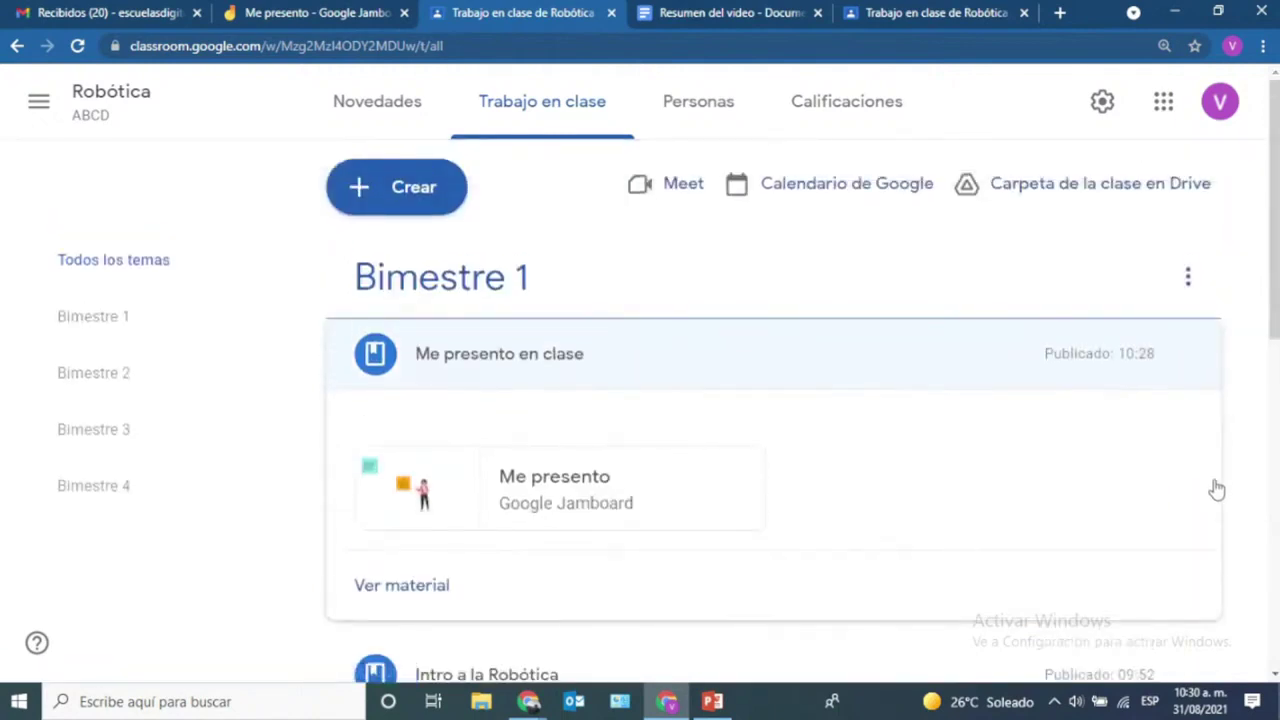
pyautogui.scroll(-1, 1044, 476)
pyautogui.scroll(-8, 1026, 475)
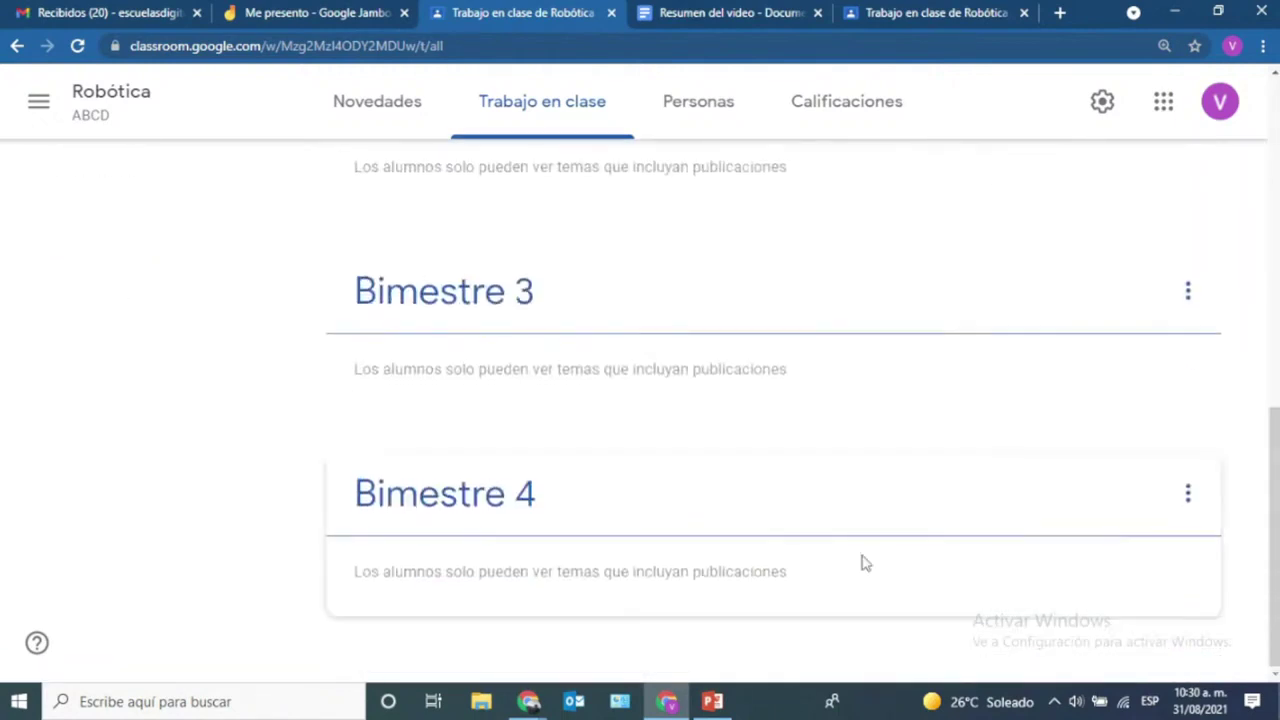
# - Switch to the PowerPoint presentation and start the slide show from the Google Meet title slide, slide 25
pyautogui.click(708, 703)
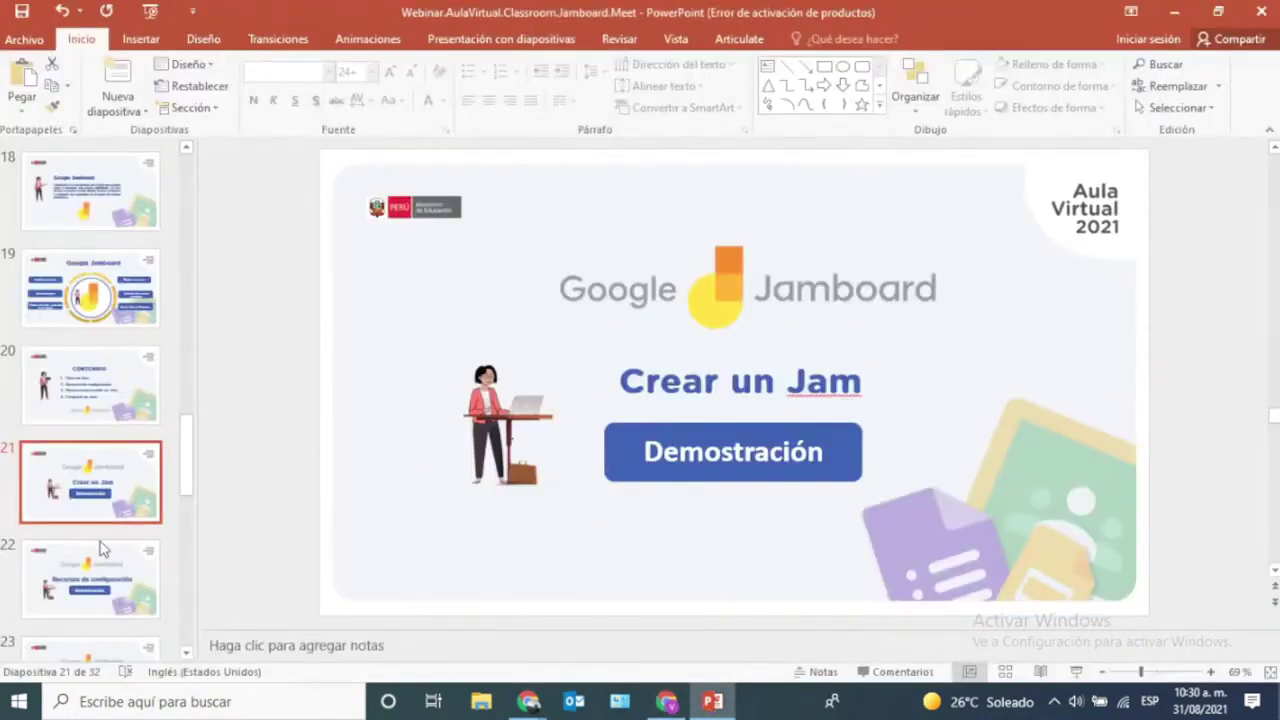
pyautogui.scroll(-5, 98, 556)
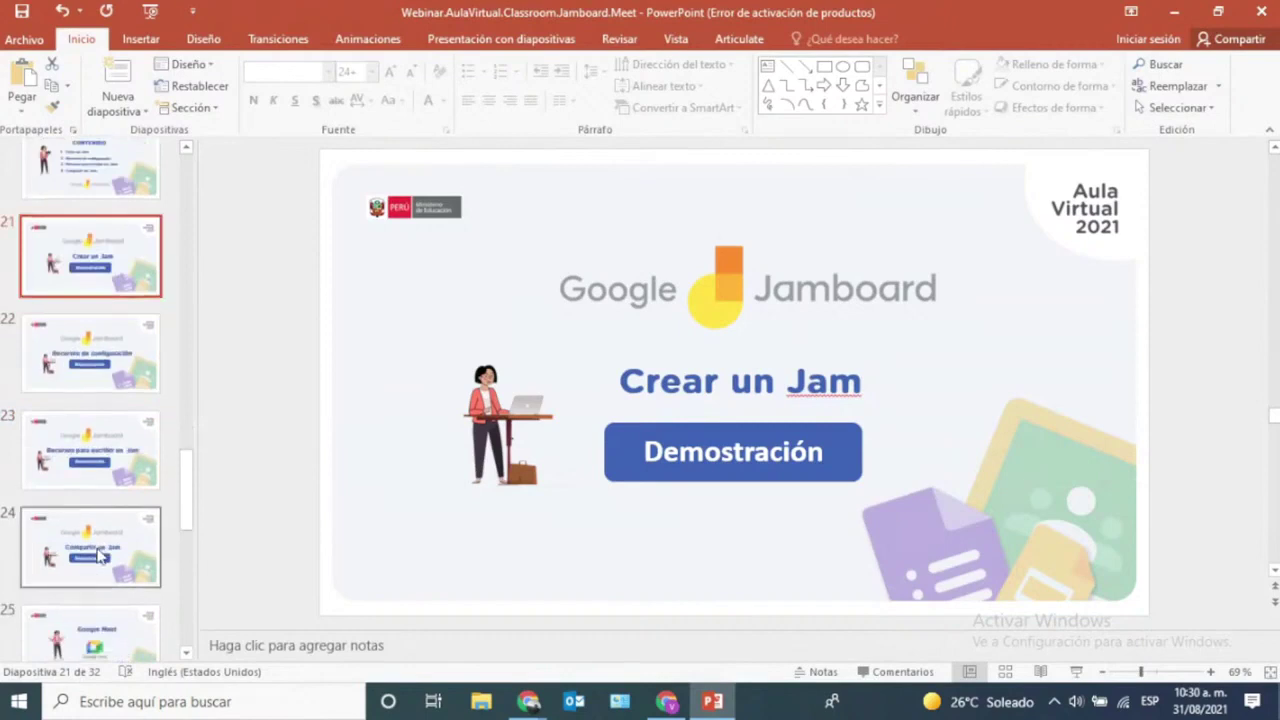
pyautogui.scroll(-2, 97, 556)
pyautogui.click(98, 490)
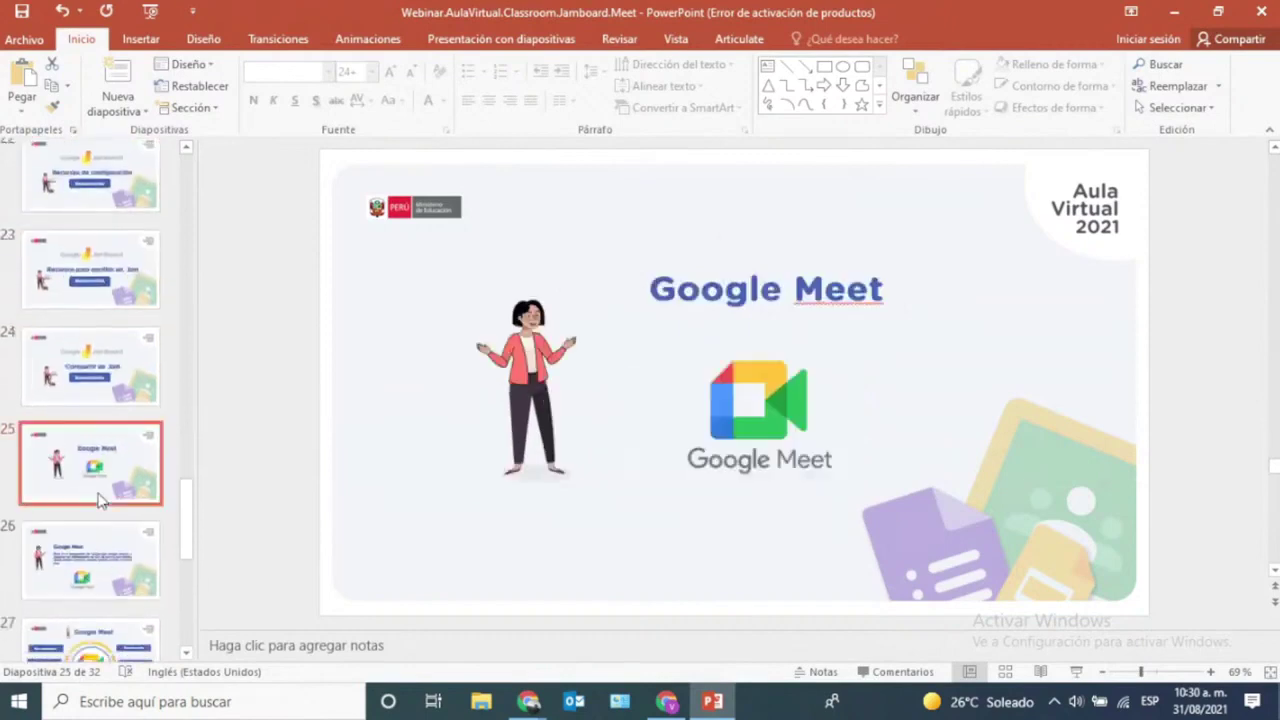
pyautogui.click(1077, 672)
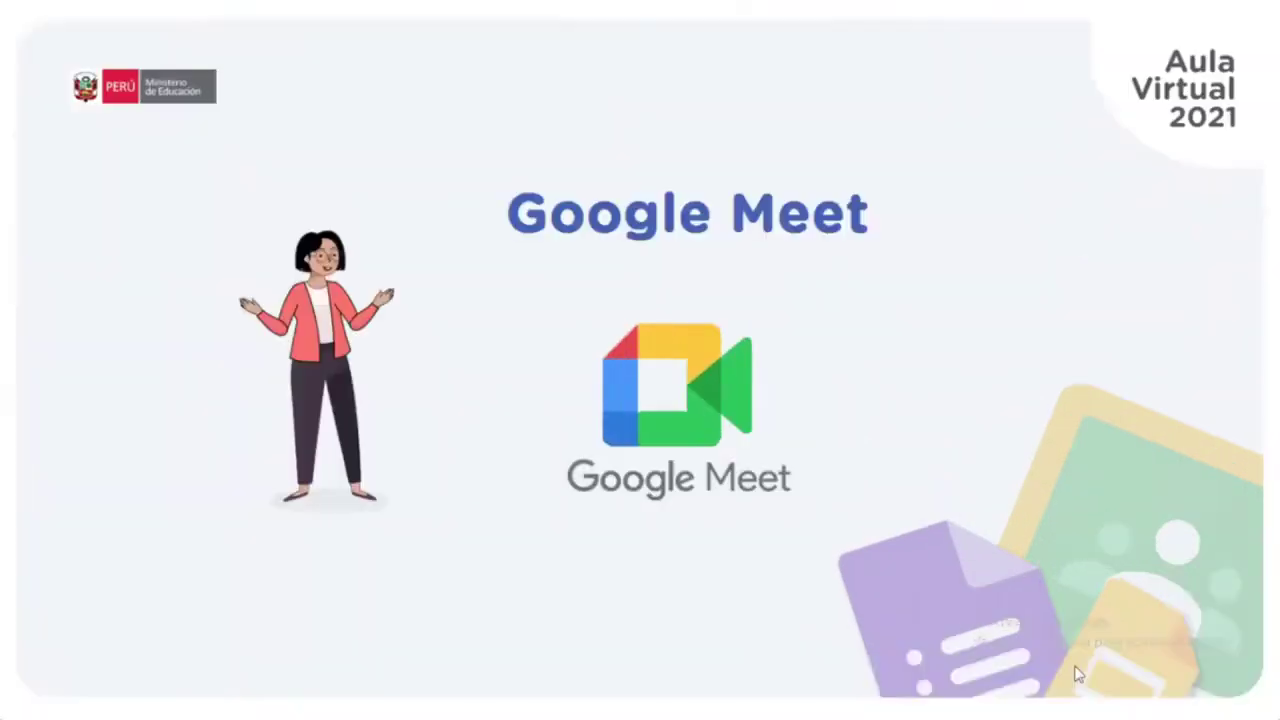
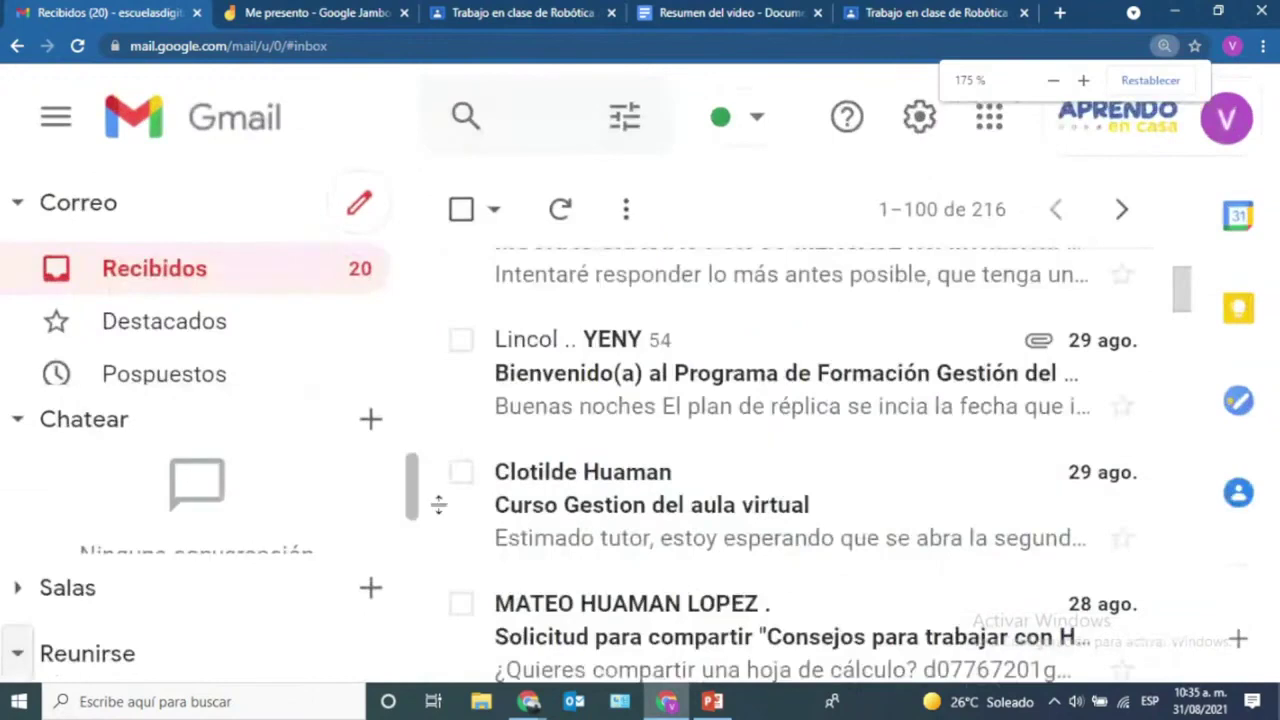
# - Create a new Google Meet meeting from the Gmail inbox and proceed to its pre-join page
pyautogui.scroll(-3, 443, 591)
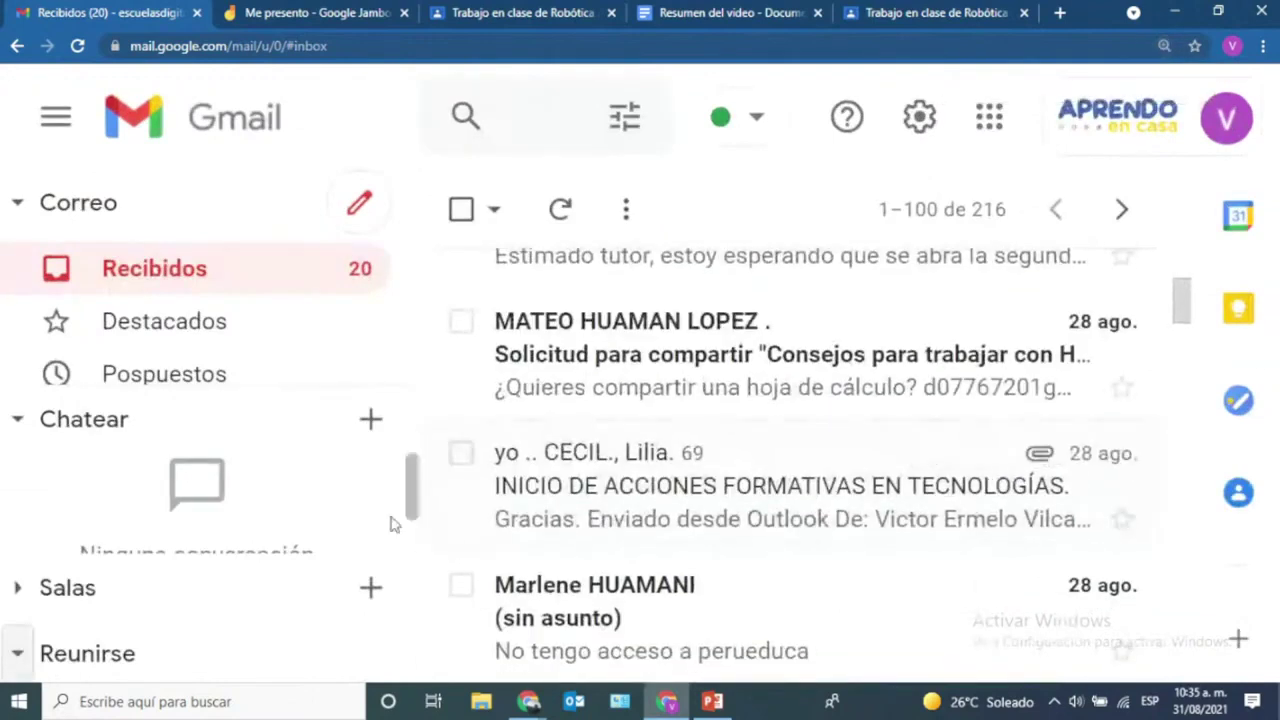
pyautogui.click(19, 660)
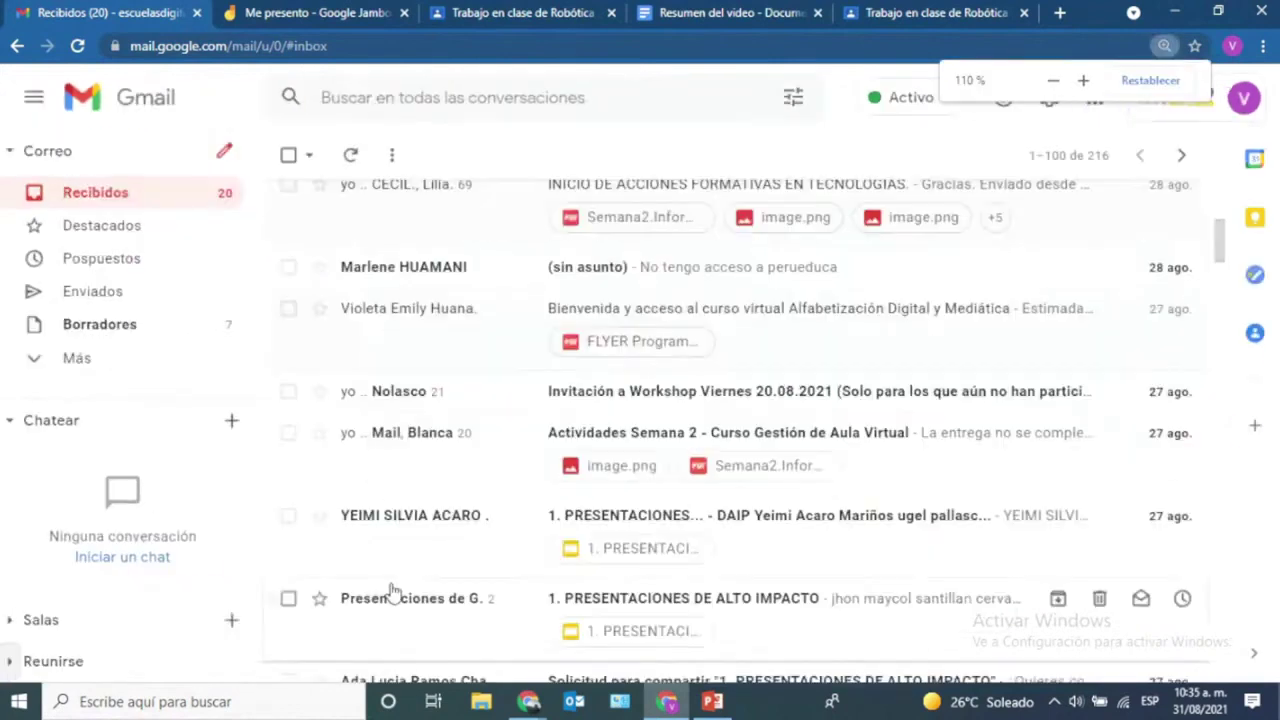
pyautogui.click(12, 662)
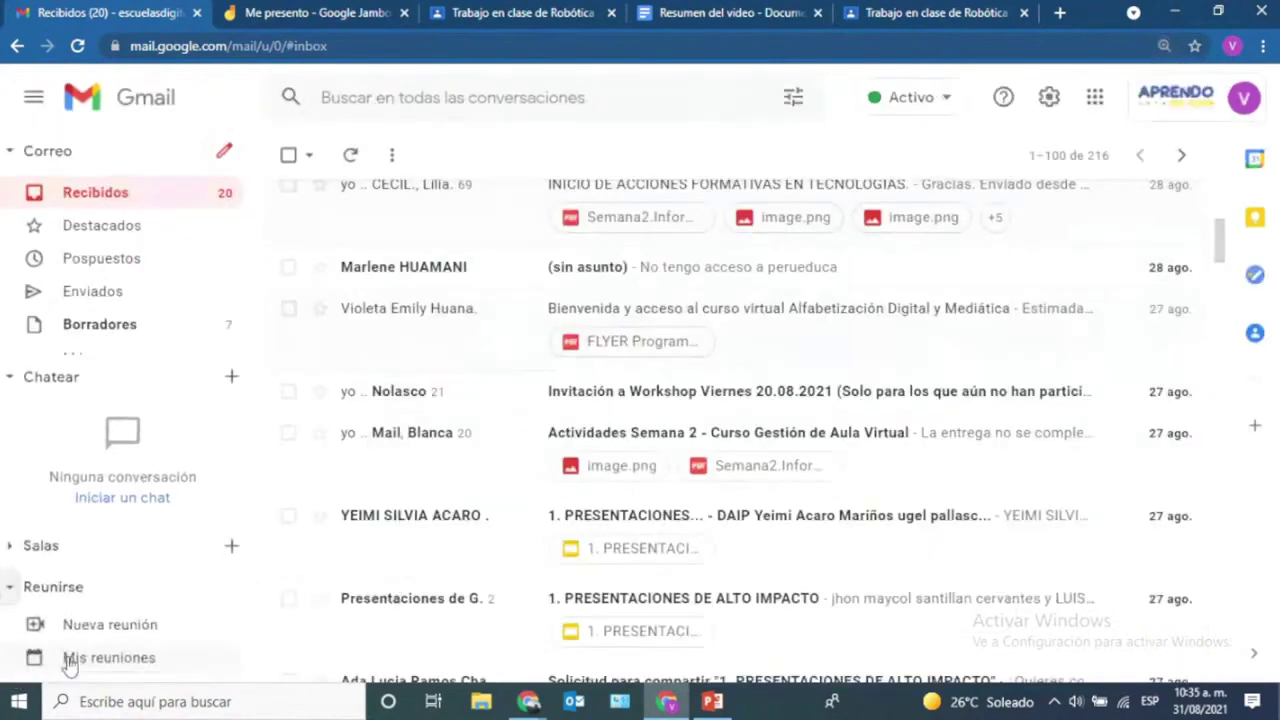
pyautogui.click(98, 626)
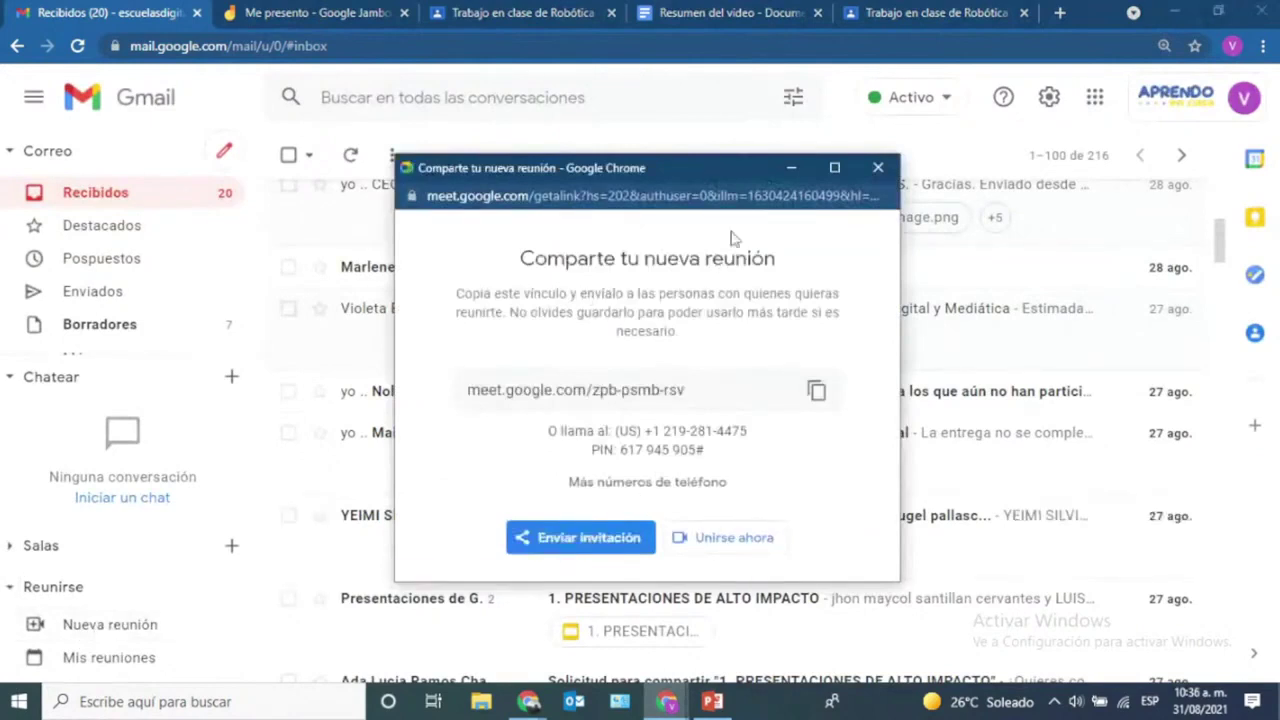
pyautogui.hotkey('ctrl', '+')
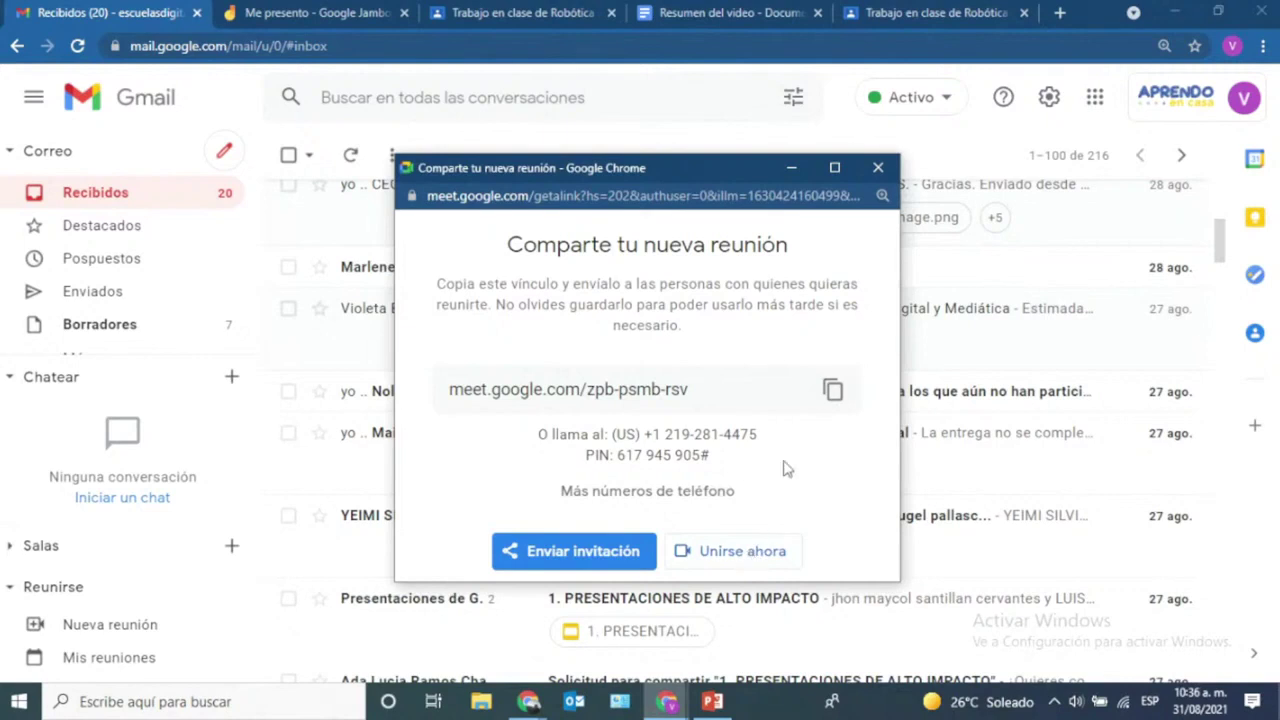
pyautogui.click(742, 551)
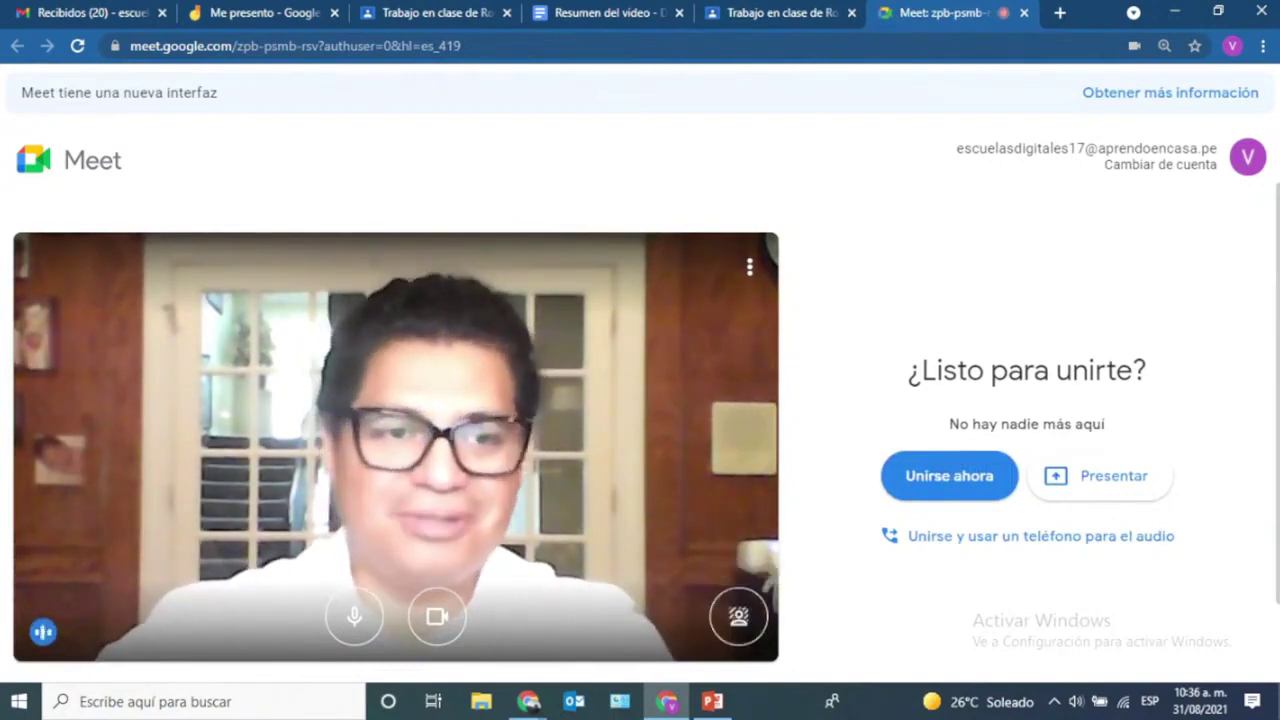
# - Apply the tropical beach image with palm trees as the virtual camera background for the meeting
pyautogui.scroll(-2, 1234, 349)
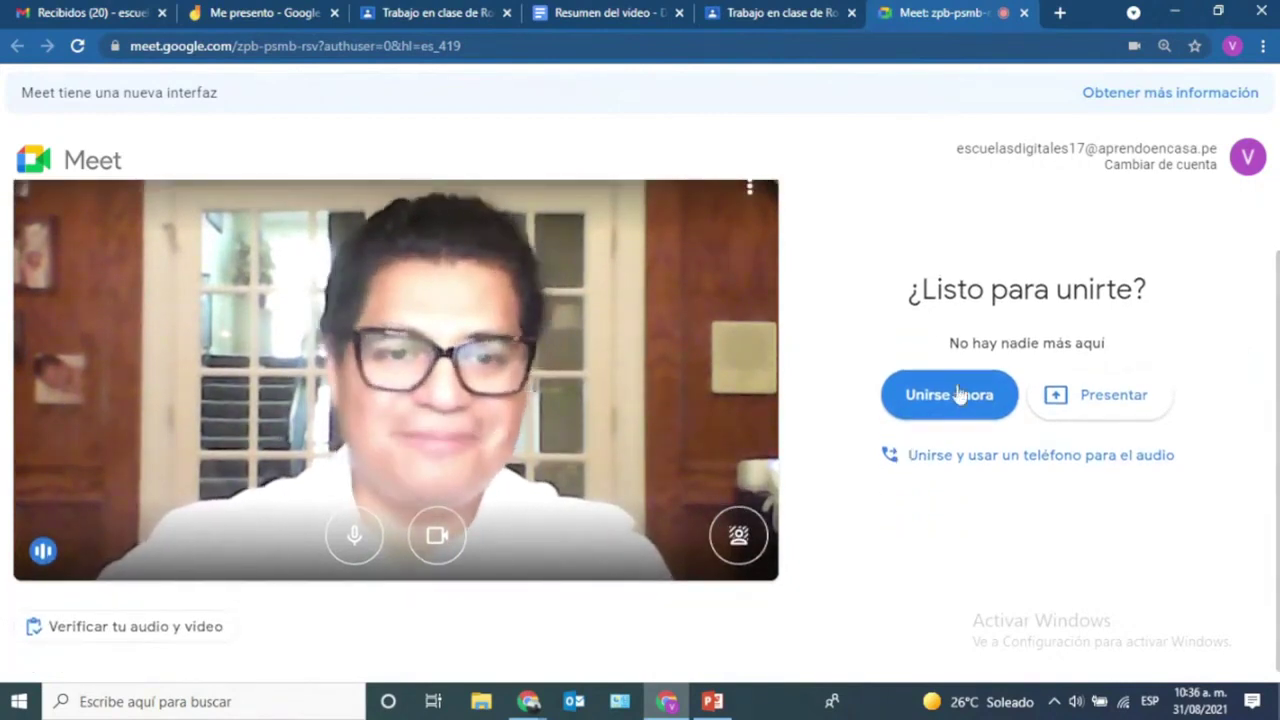
pyautogui.click(740, 540)
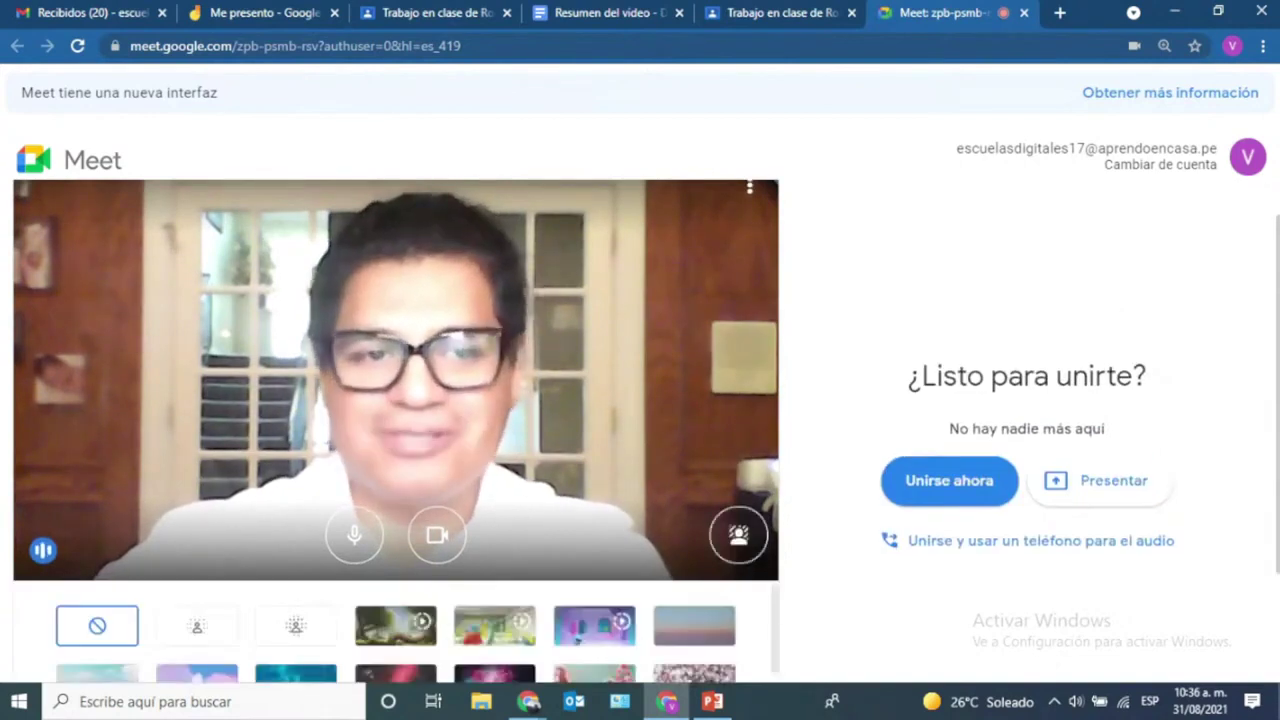
pyautogui.scroll(-2, 400, 500)
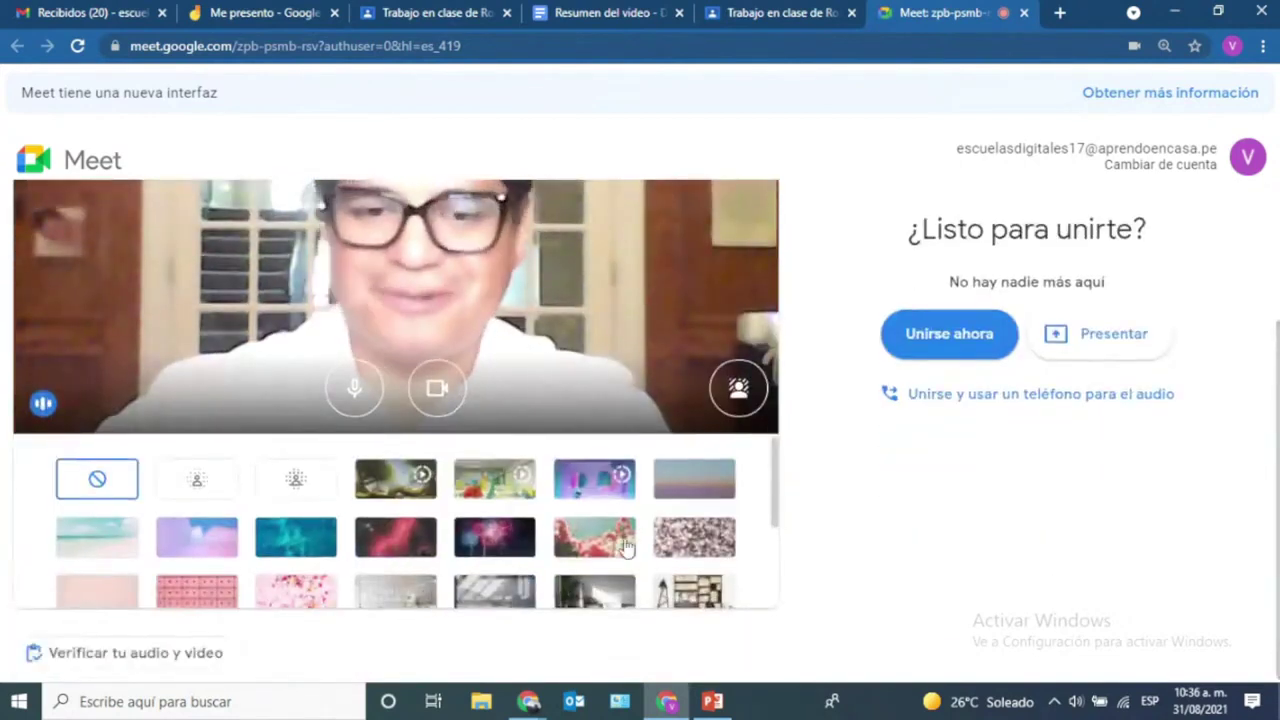
pyautogui.moveTo(770, 484); pyautogui.dragTo(786, 549)
pyautogui.click(503, 553)
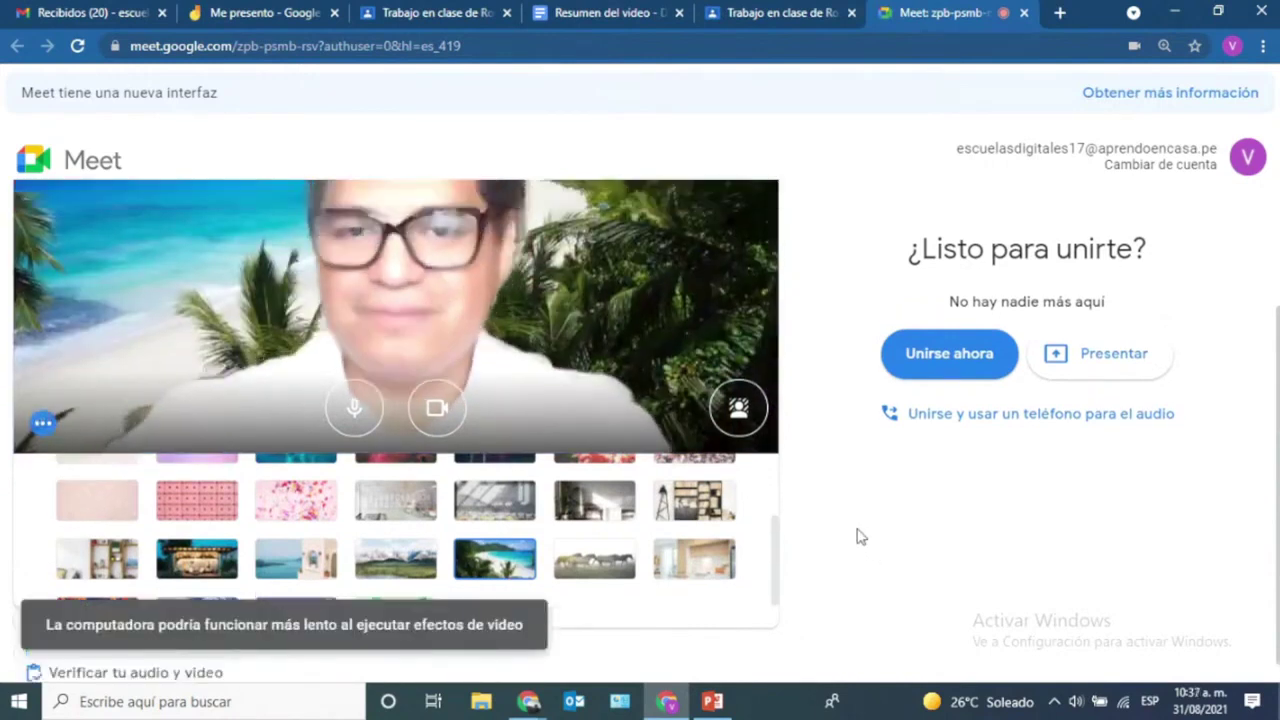
pyautogui.scroll(2, 856, 535)
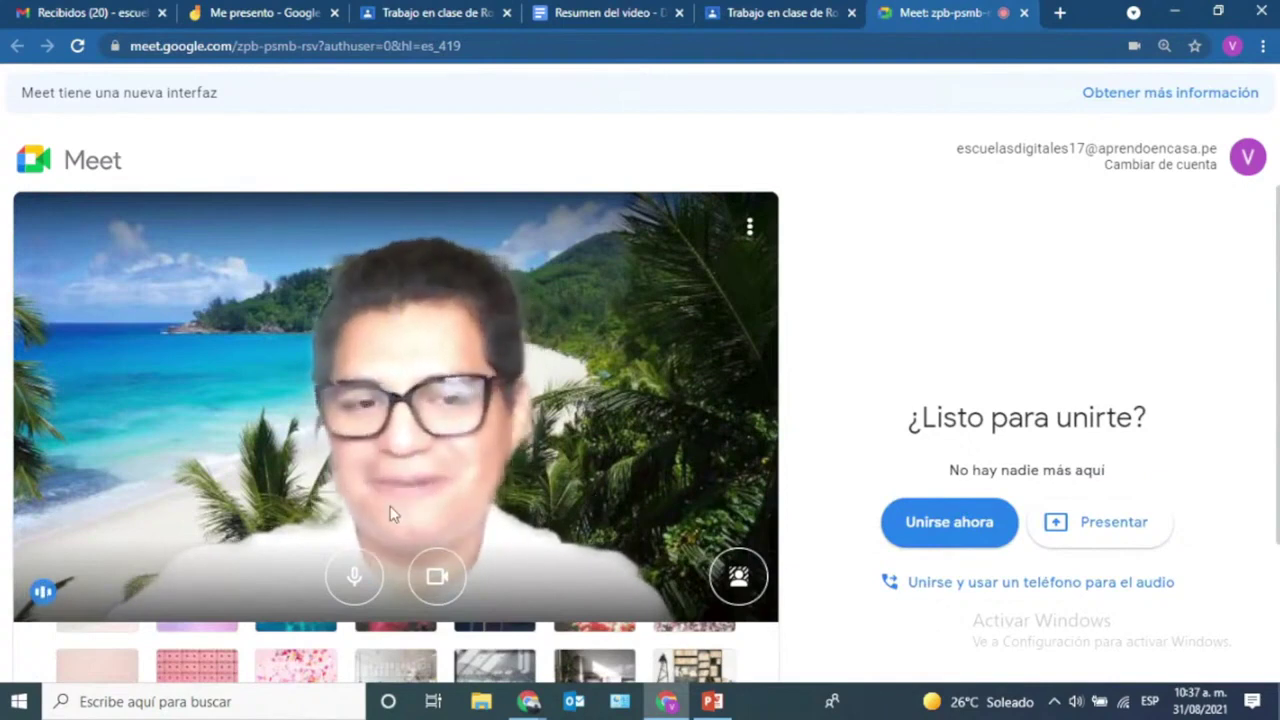
# - Mute the microphone and join the meeting
pyautogui.click(368, 586)
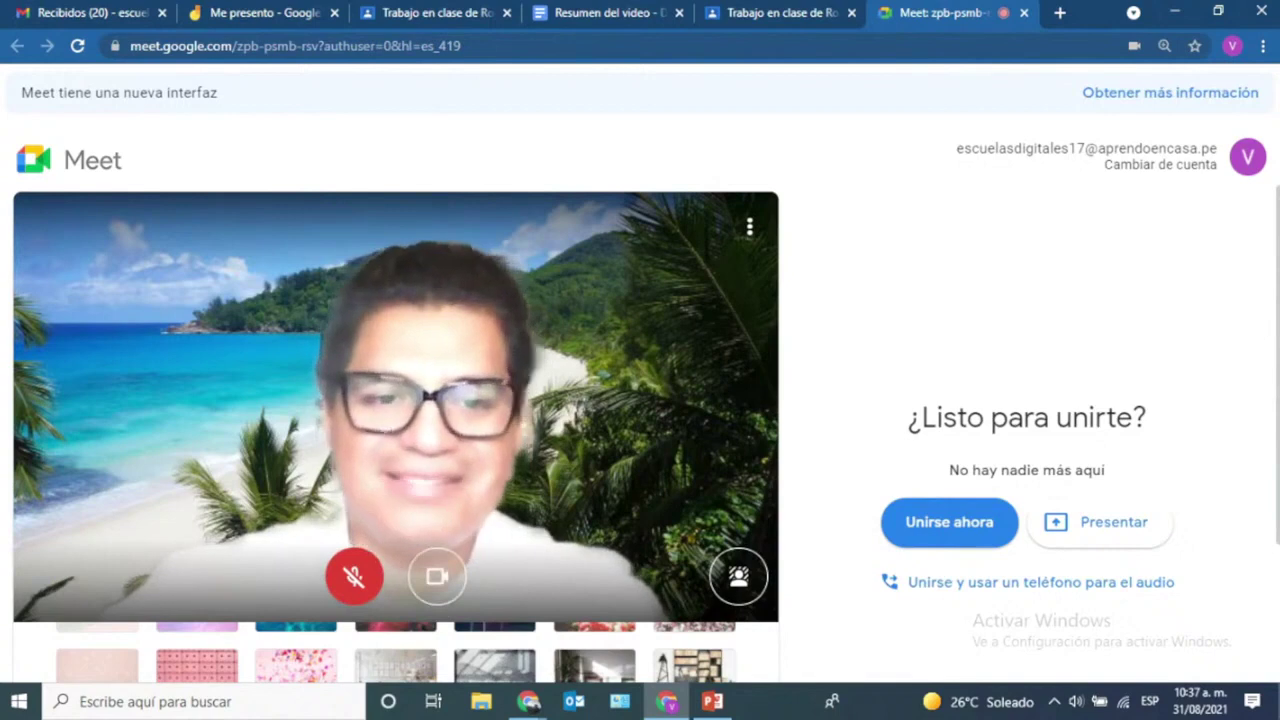
pyautogui.scroll(-1, 646, 432)
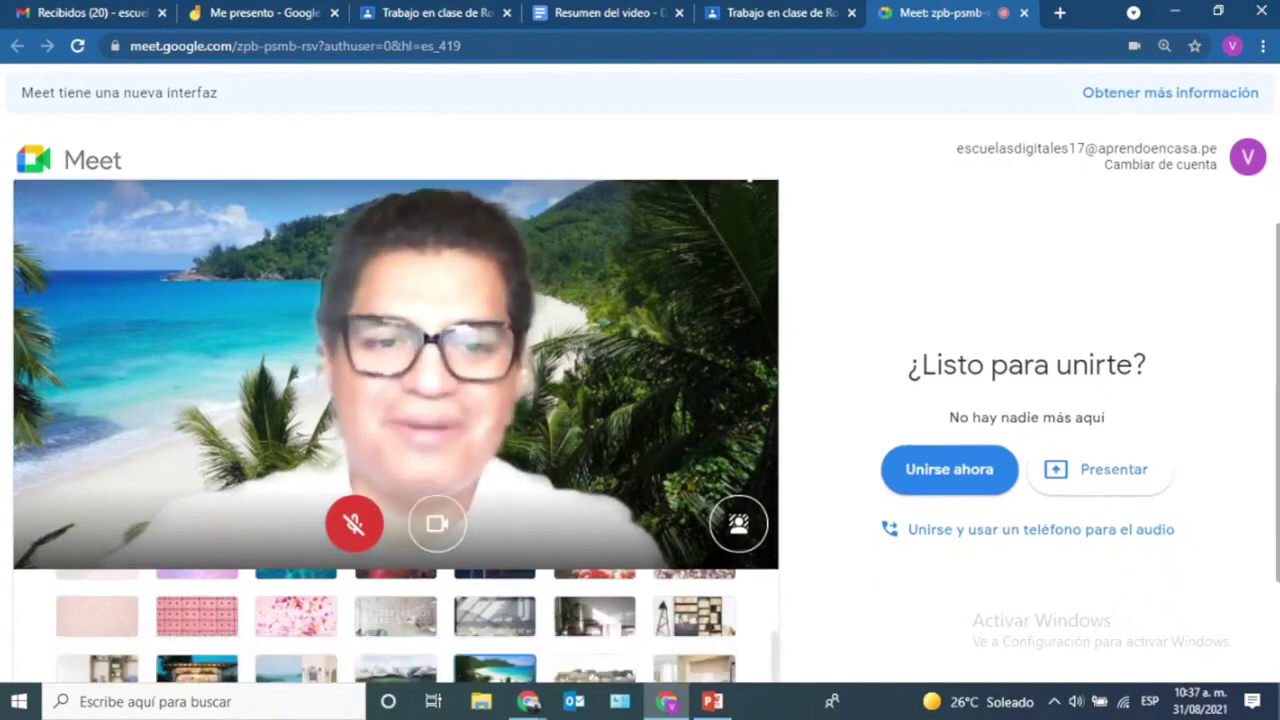
pyautogui.click(947, 482)
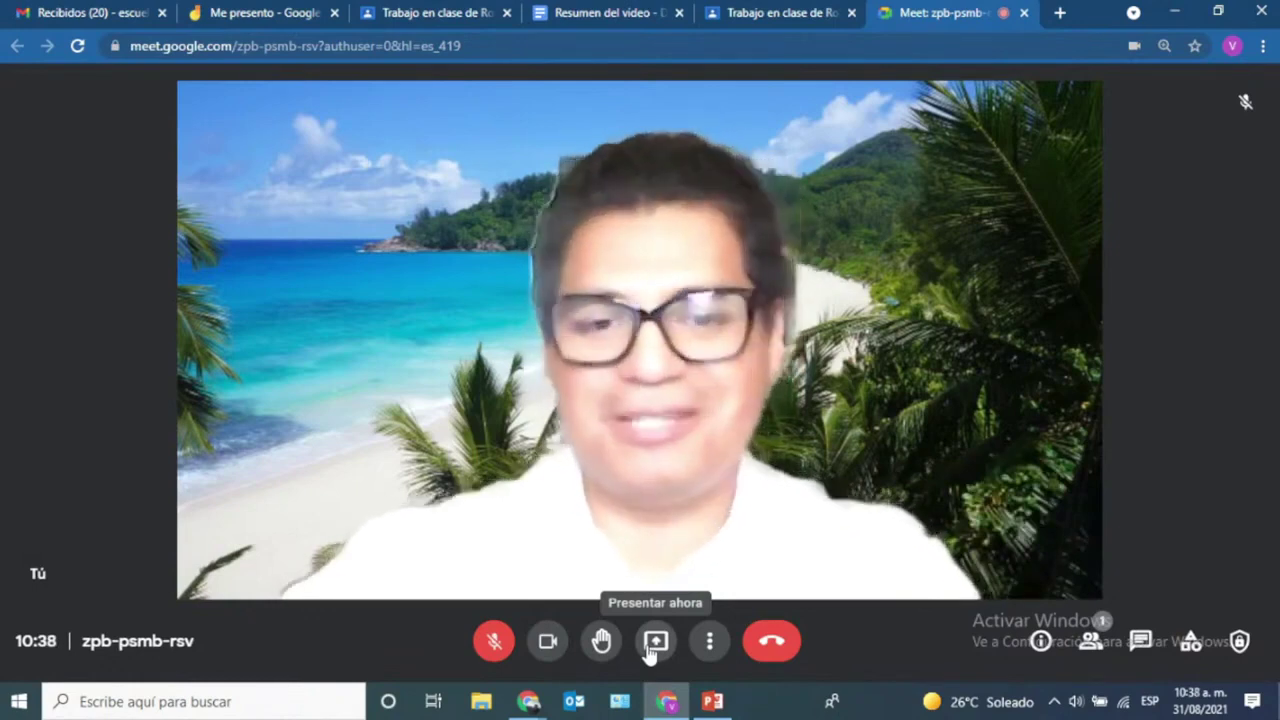
# - Open the "Me presento" Jam from Drive as the meeting's whiteboard, and close the Jam window after viewing it
pyautogui.click(708, 648)
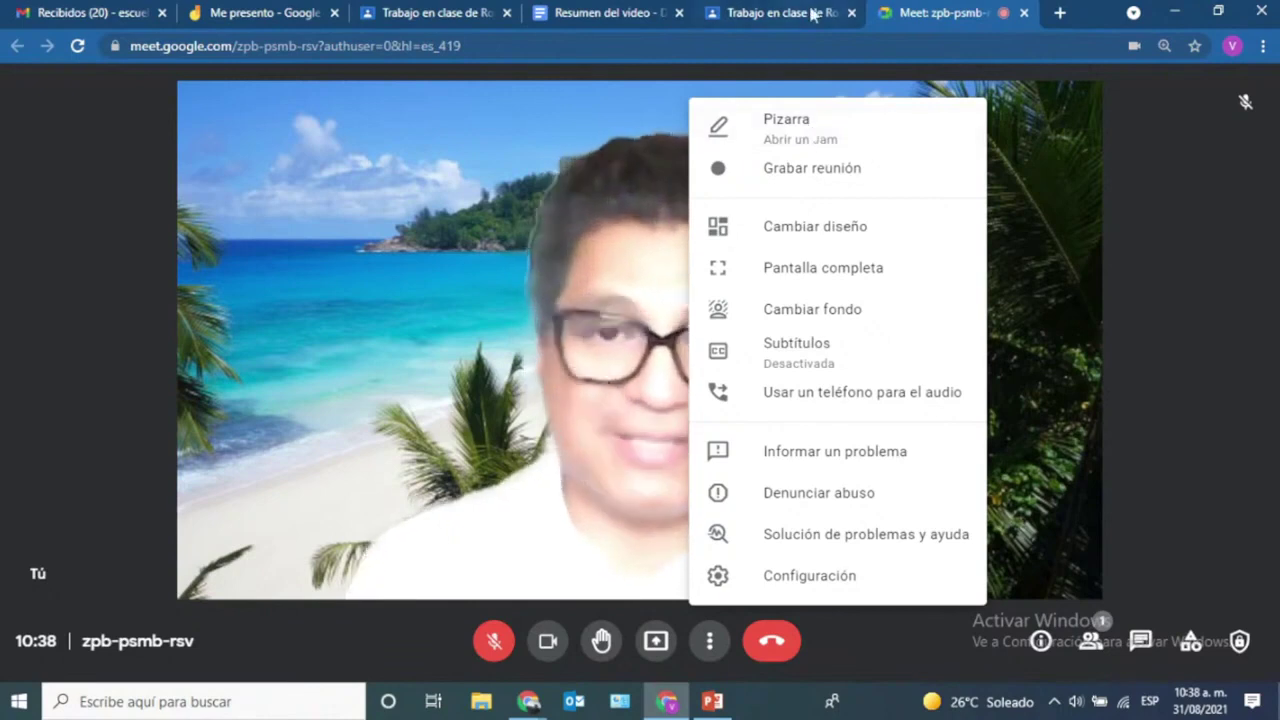
pyautogui.click(812, 138)
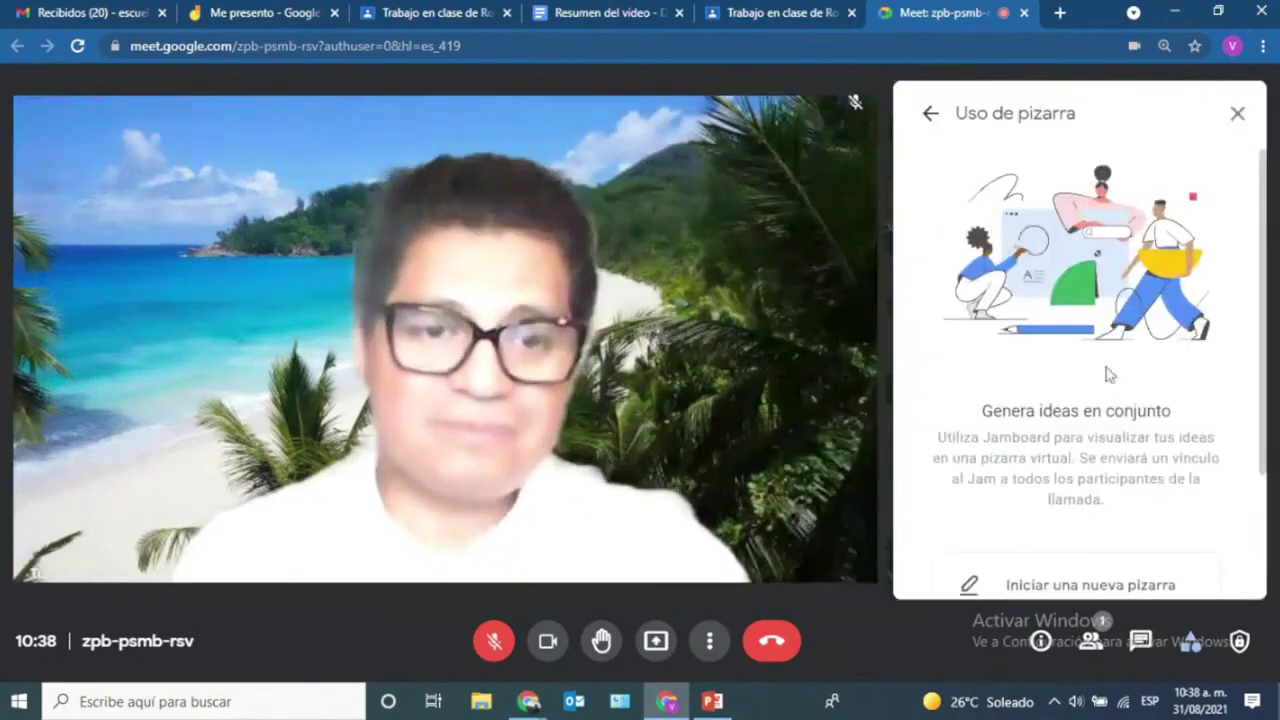
pyautogui.scroll(-1, 1107, 376)
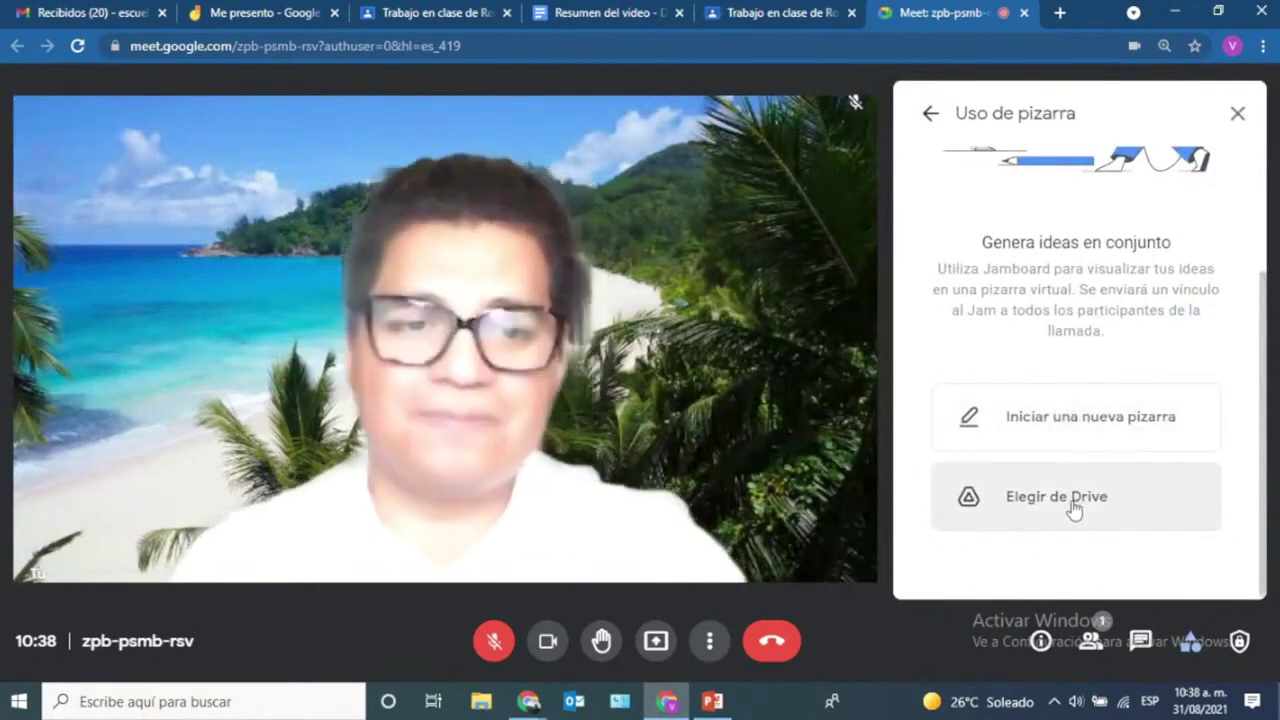
pyautogui.click(1075, 508)
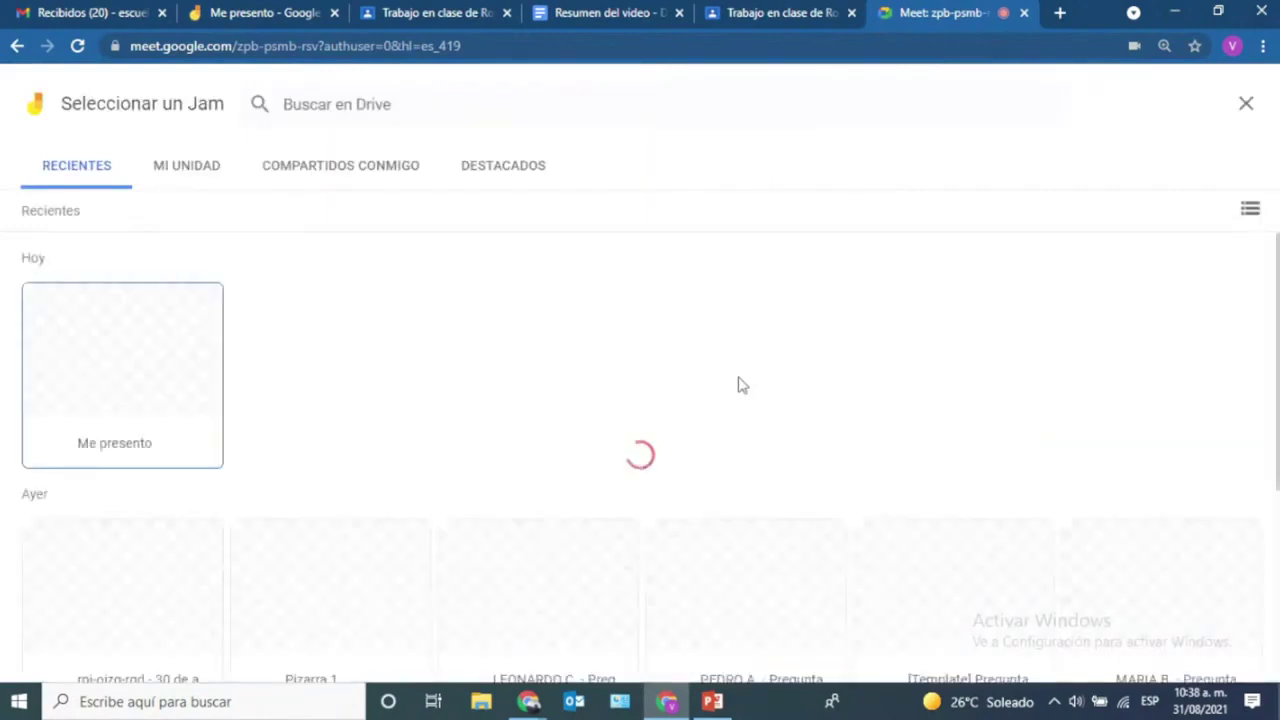
pyautogui.click(153, 388)
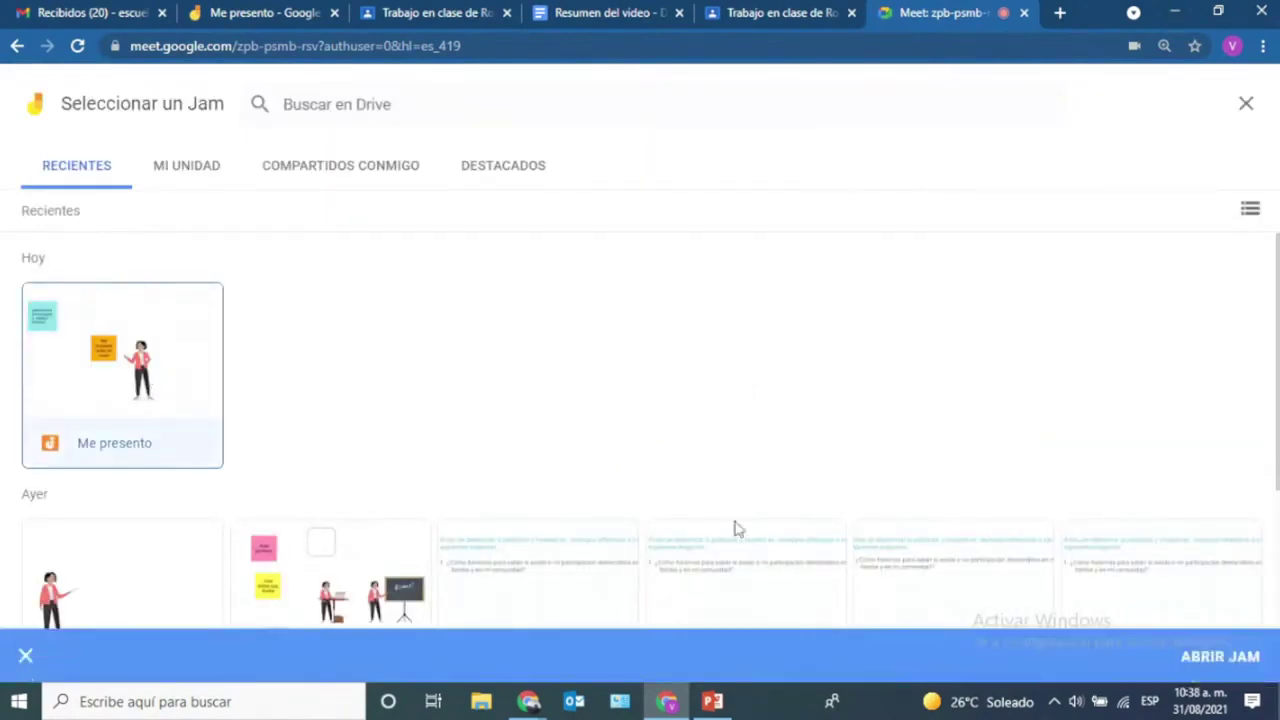
pyautogui.click(1244, 662)
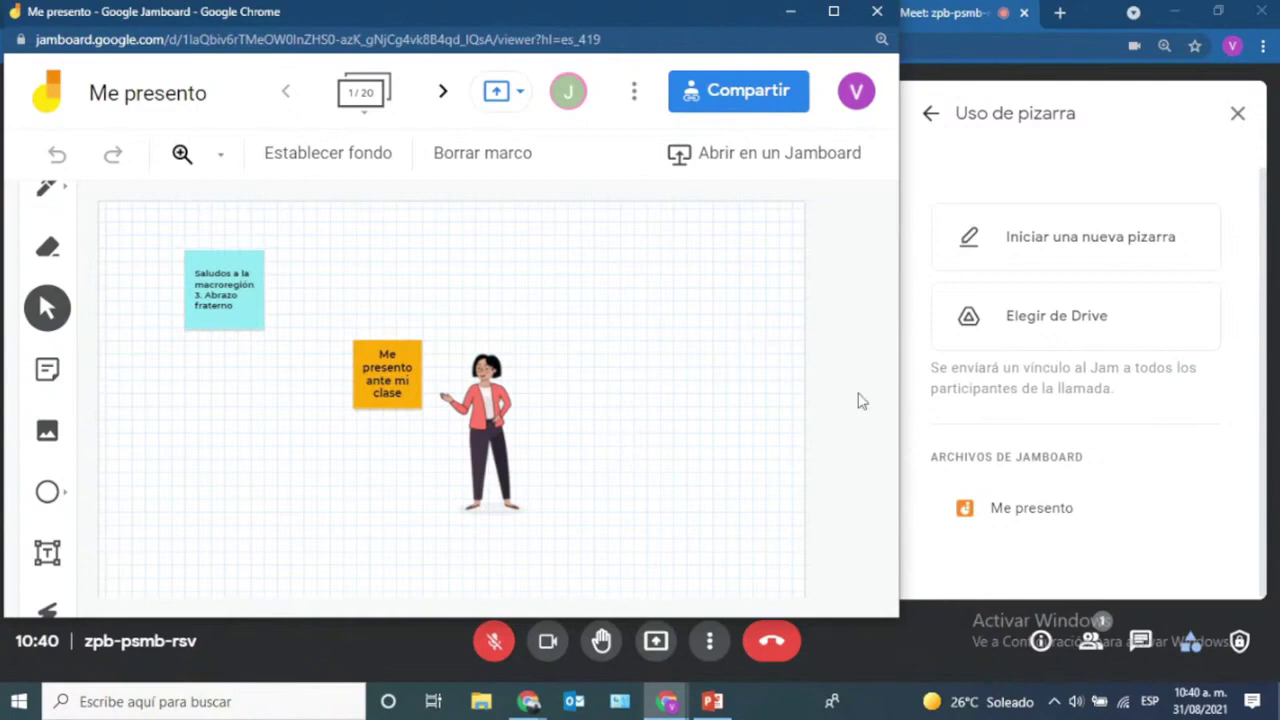
pyautogui.click(877, 13)
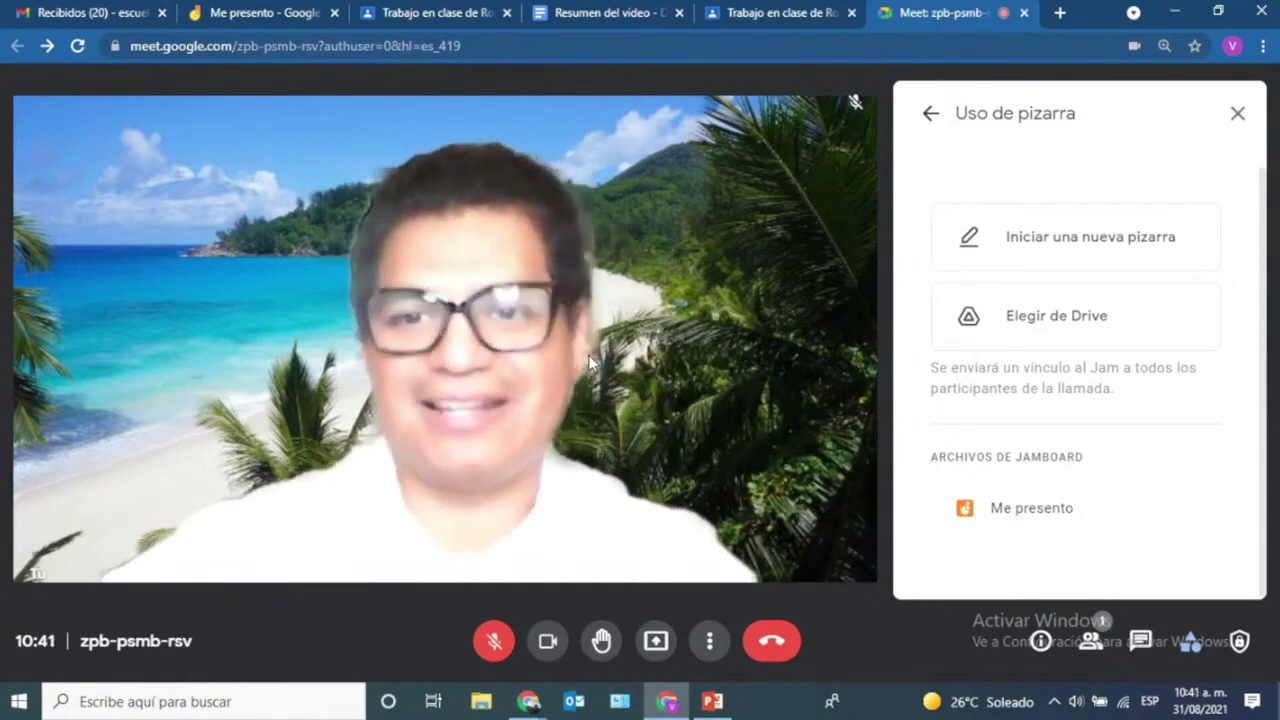
# - Review the meeting's additional options and close the whiteboard panel
pyautogui.click(708, 641)
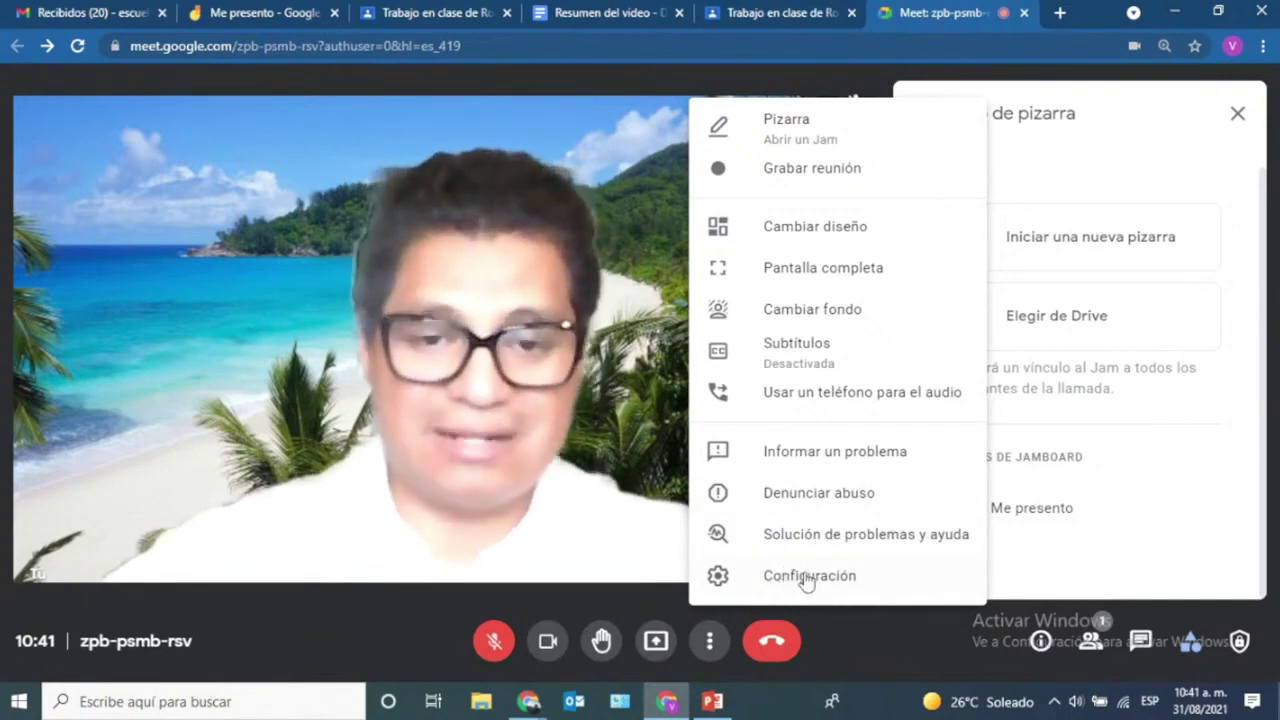
pyautogui.click(835, 645)
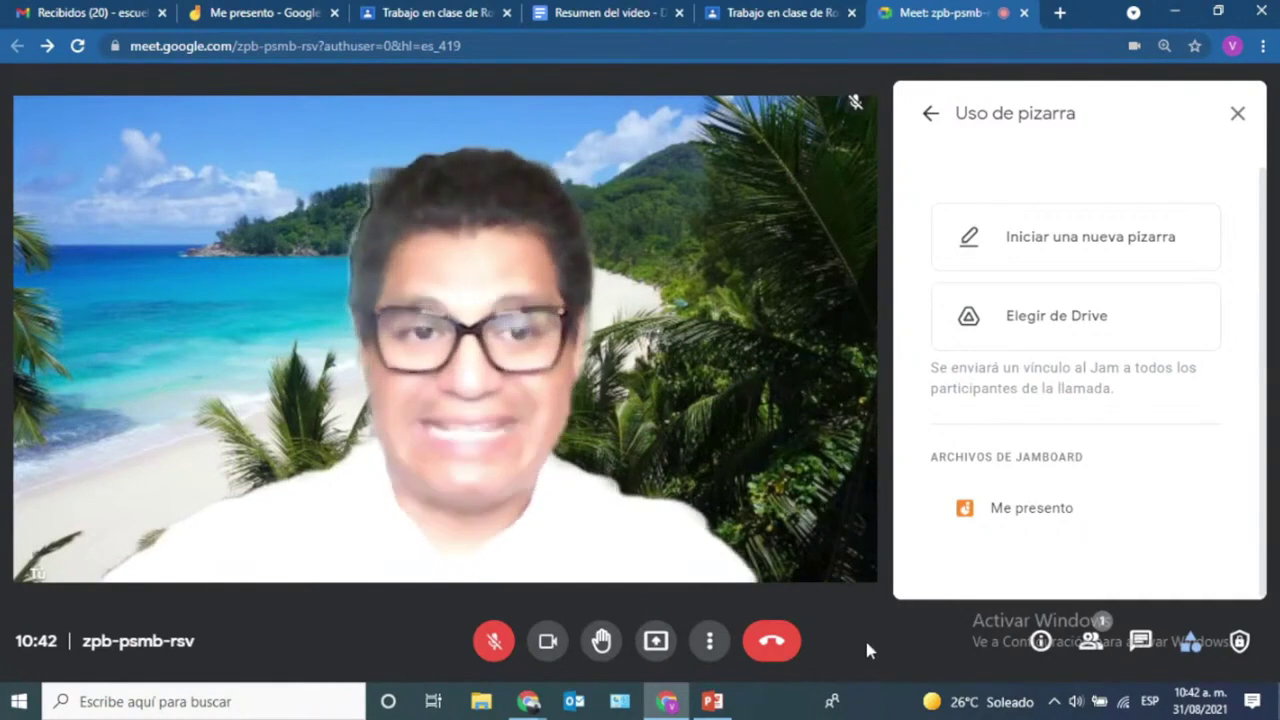
pyautogui.click(1237, 114)
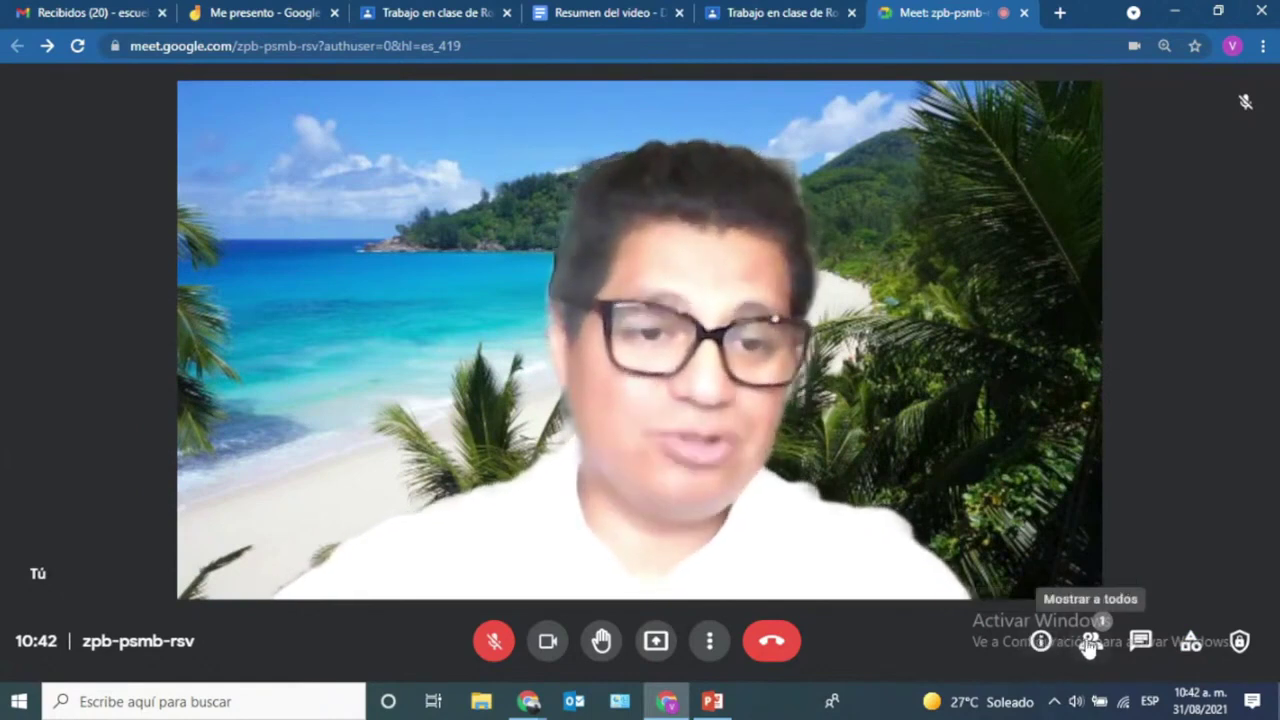
# - Show the meeting's participant list and reject the two outside requests to join the call
pyautogui.click(1090, 641)
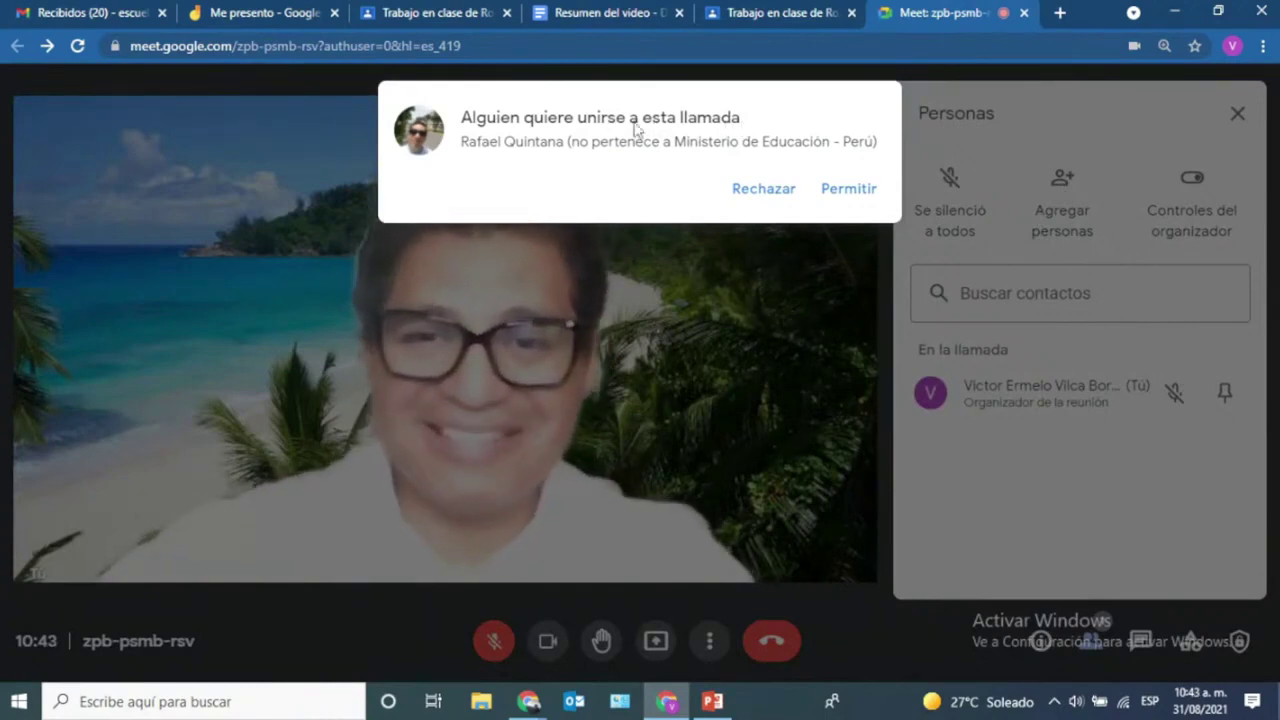
pyautogui.click(763, 204)
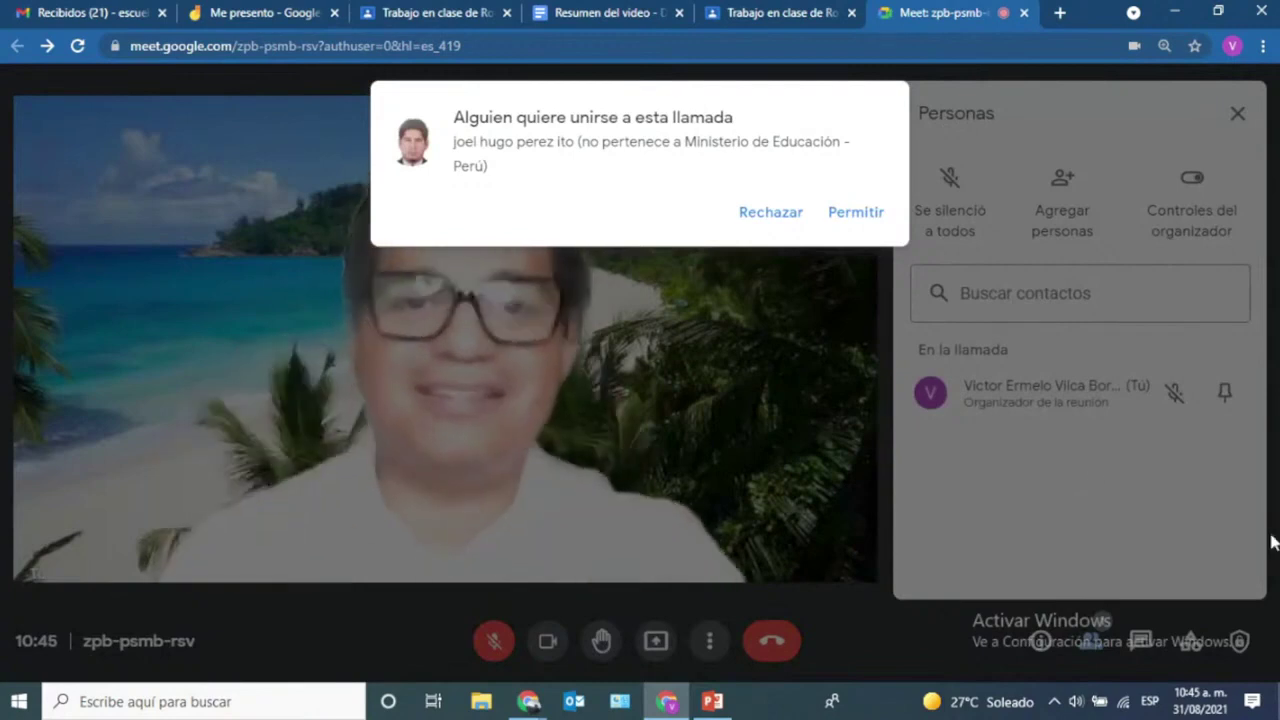
pyautogui.click(763, 218)
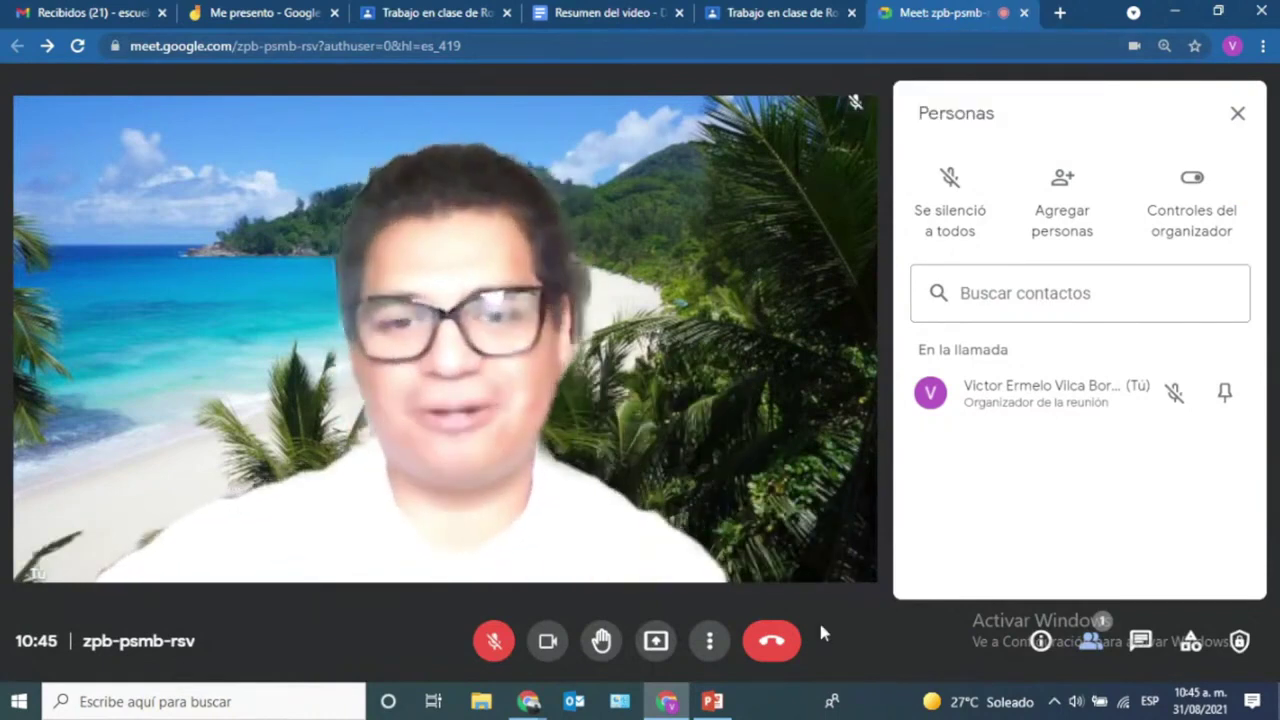
# - End the video call for all participants
pyautogui.click(771, 642)
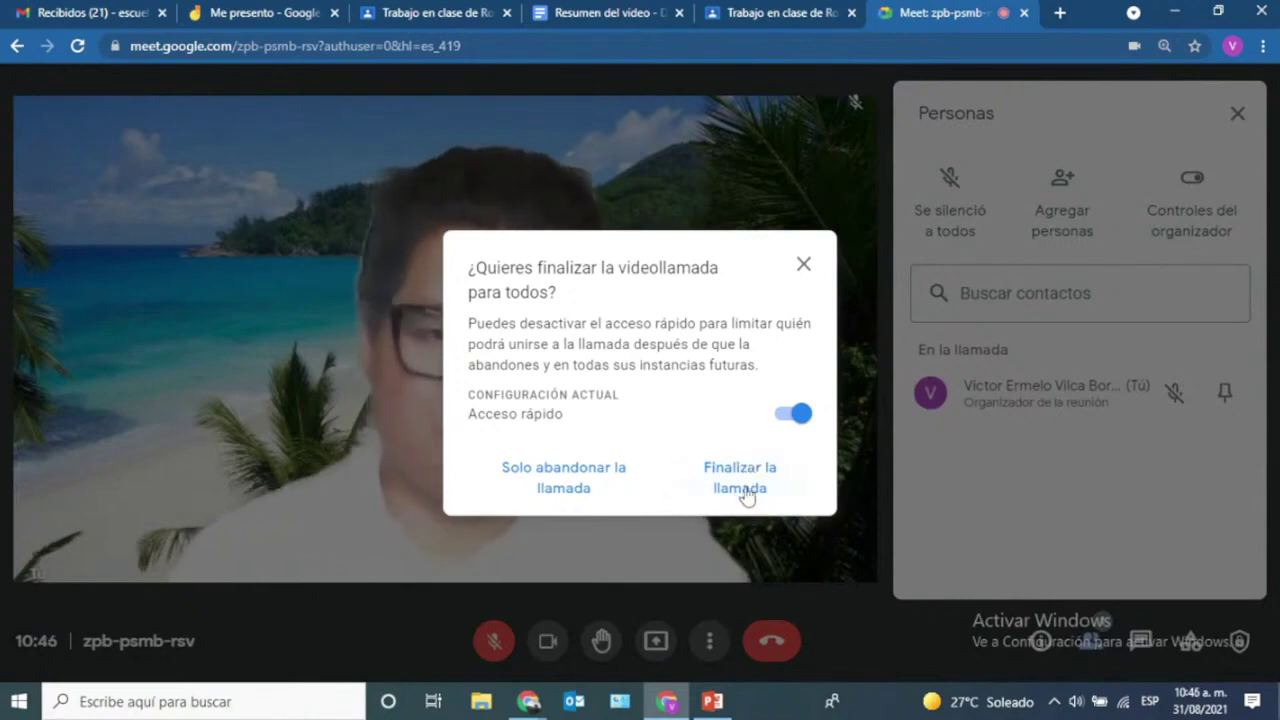
pyautogui.click(746, 488)
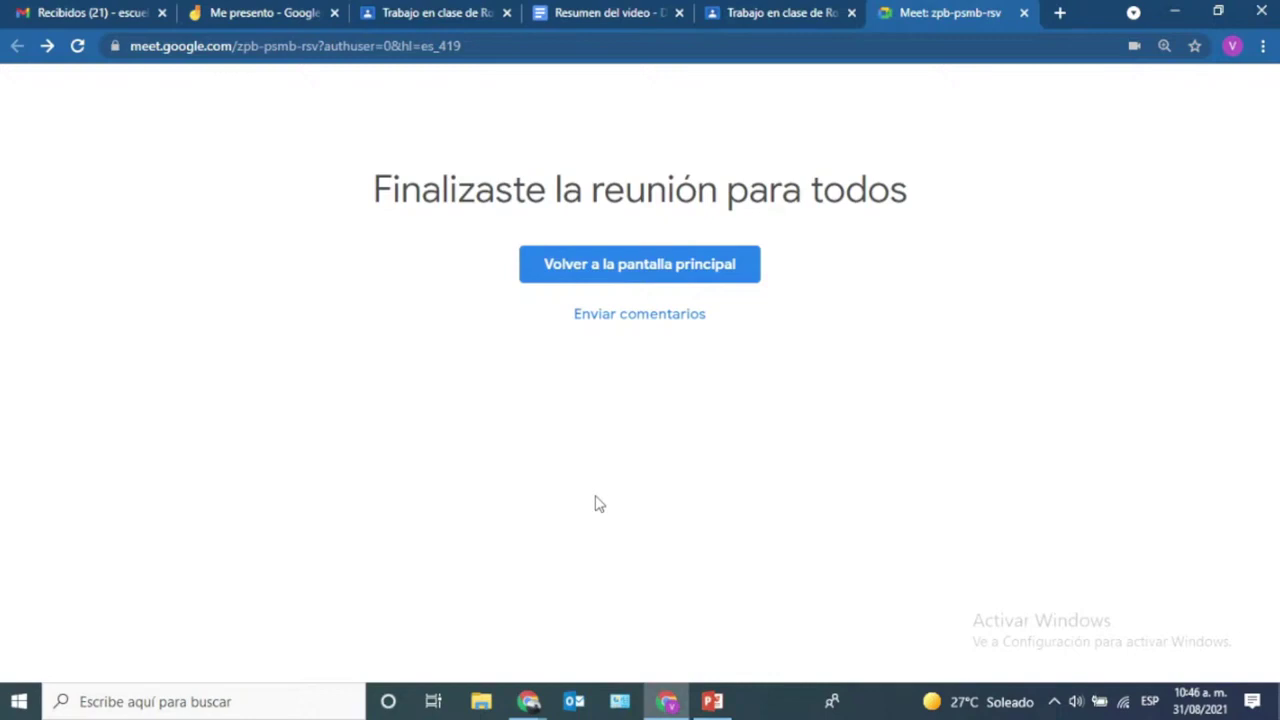
# - Switch to the Robótica class in Google Classroom and look over its Novedades page
pyautogui.click(425, 6)
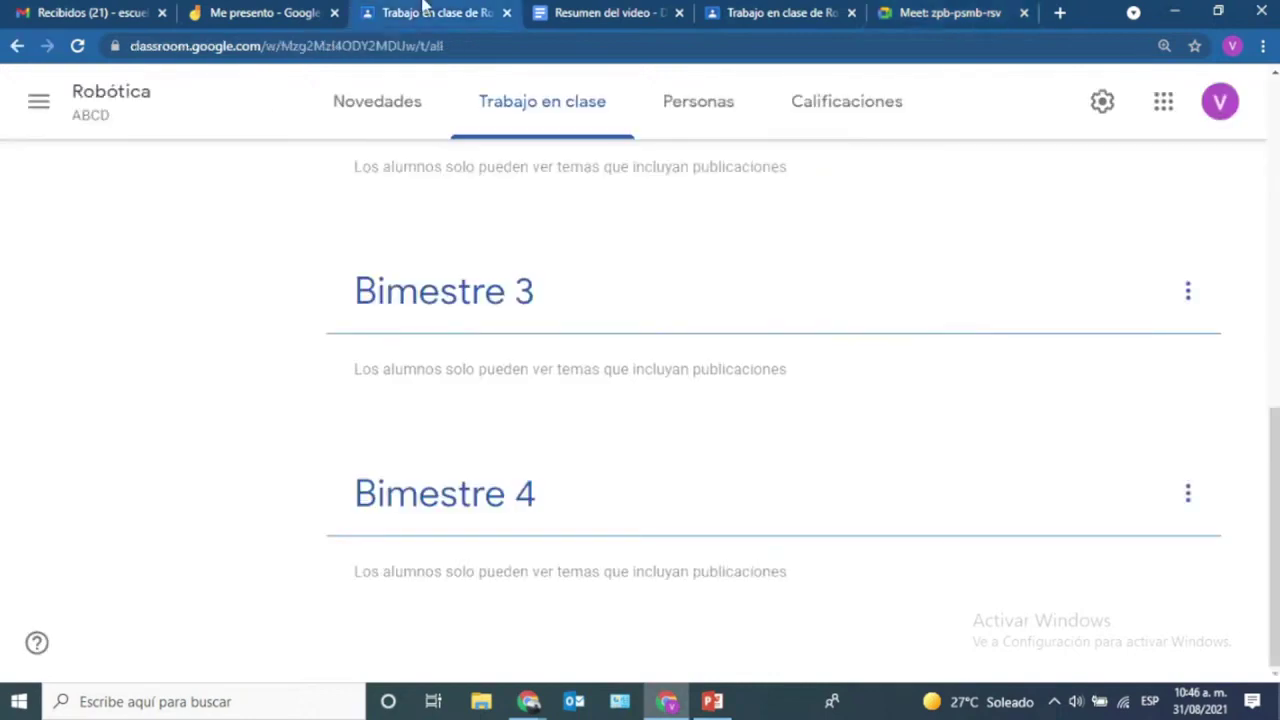
pyautogui.scroll(10, 905, 318)
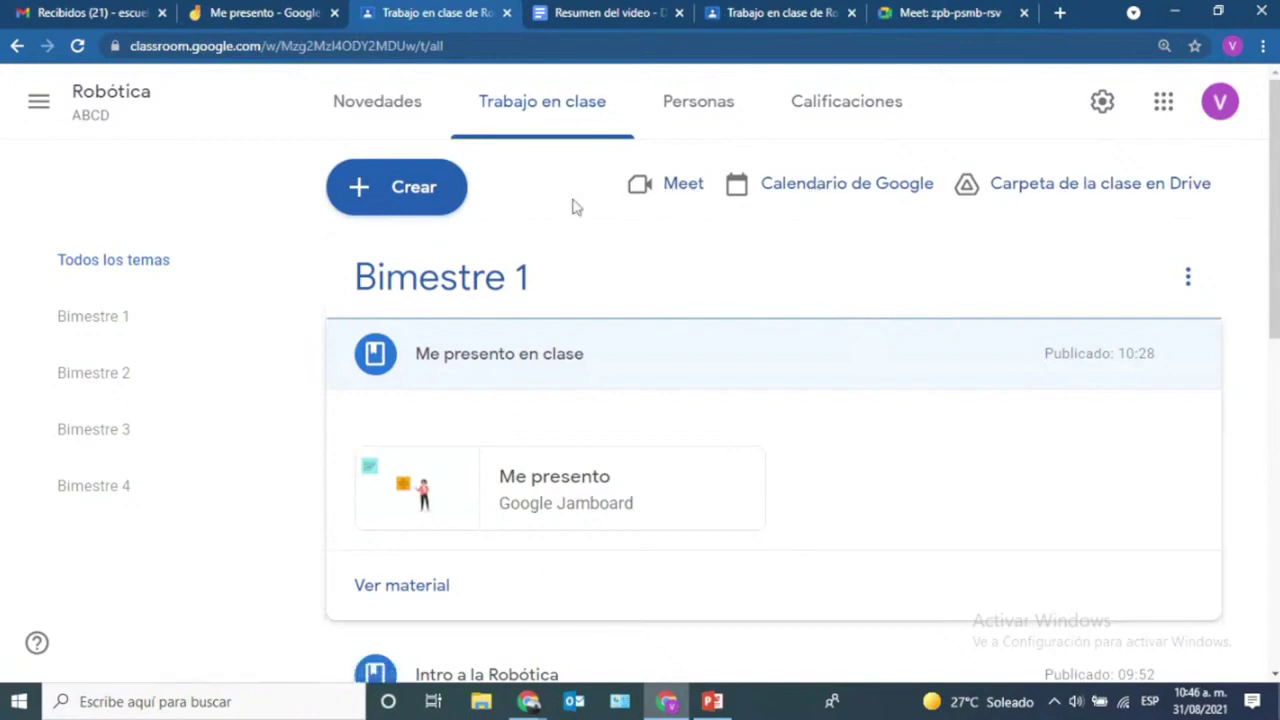
pyautogui.click(357, 110)
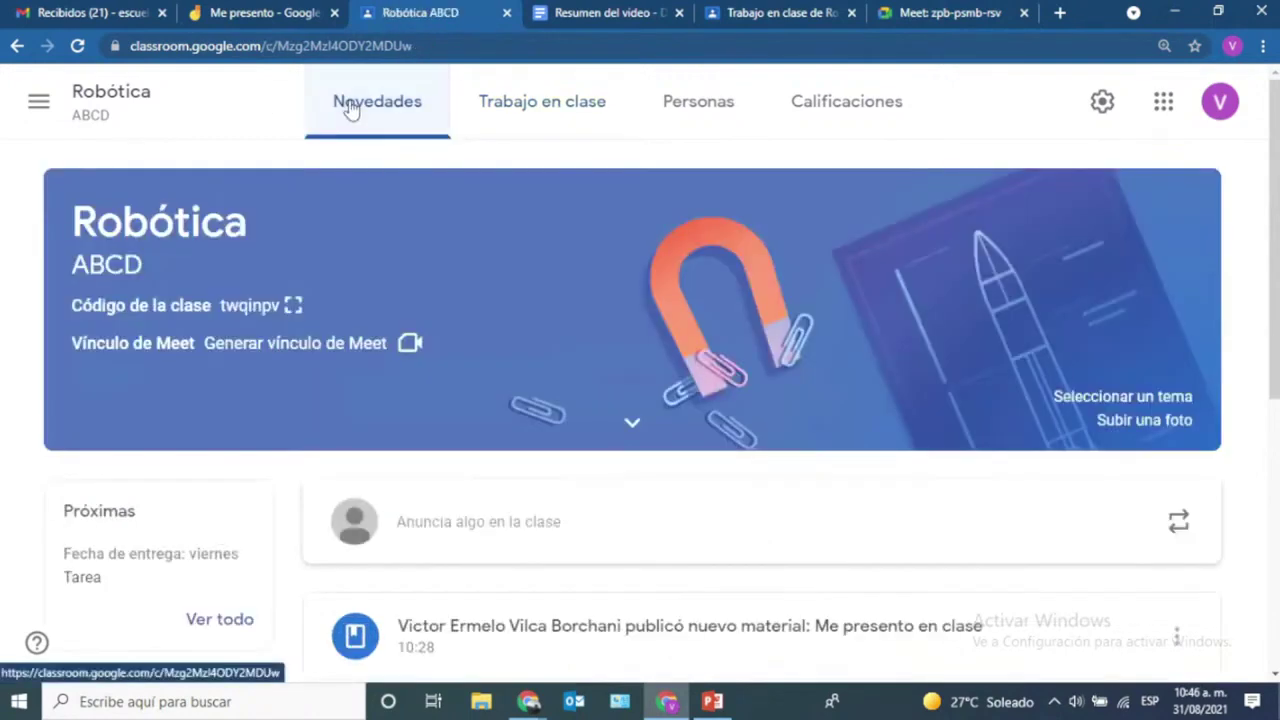
pyautogui.scroll(-4, 630, 420)
pyautogui.scroll(4, 625, 420)
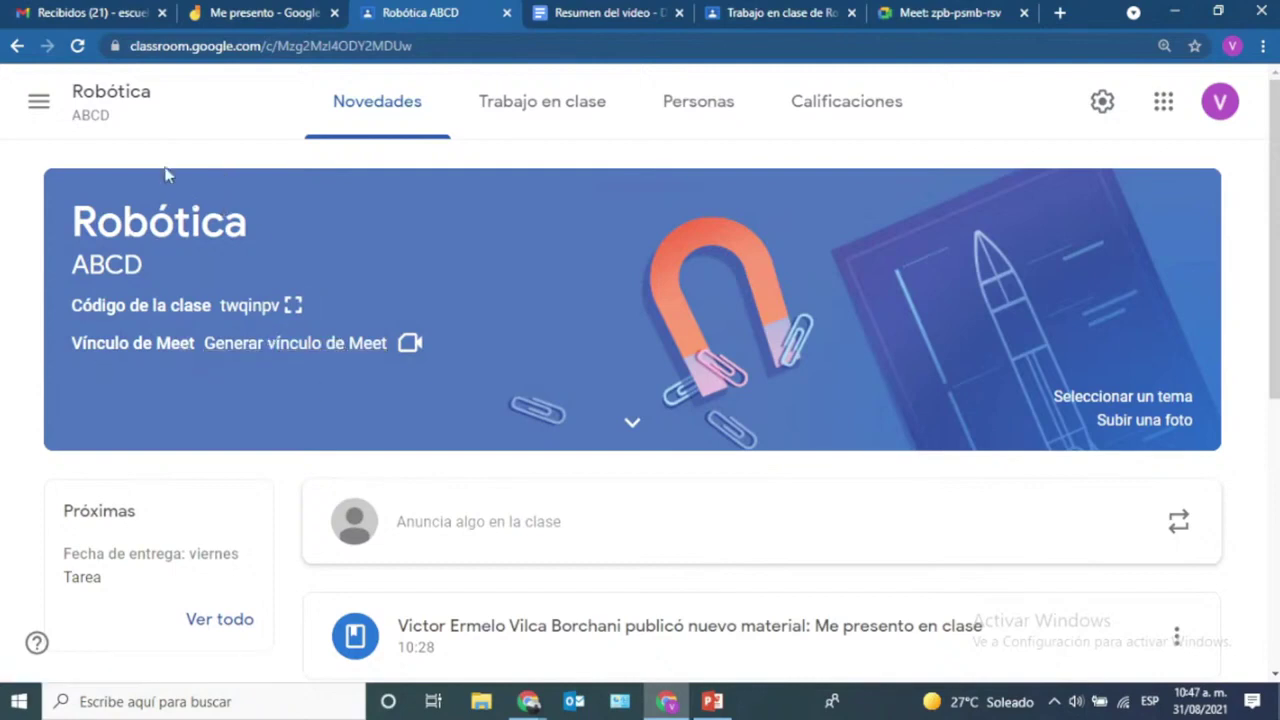
# - Generate a Meet link for the Robótica class and save it with visibility for students enabled
pyautogui.click(308, 348)
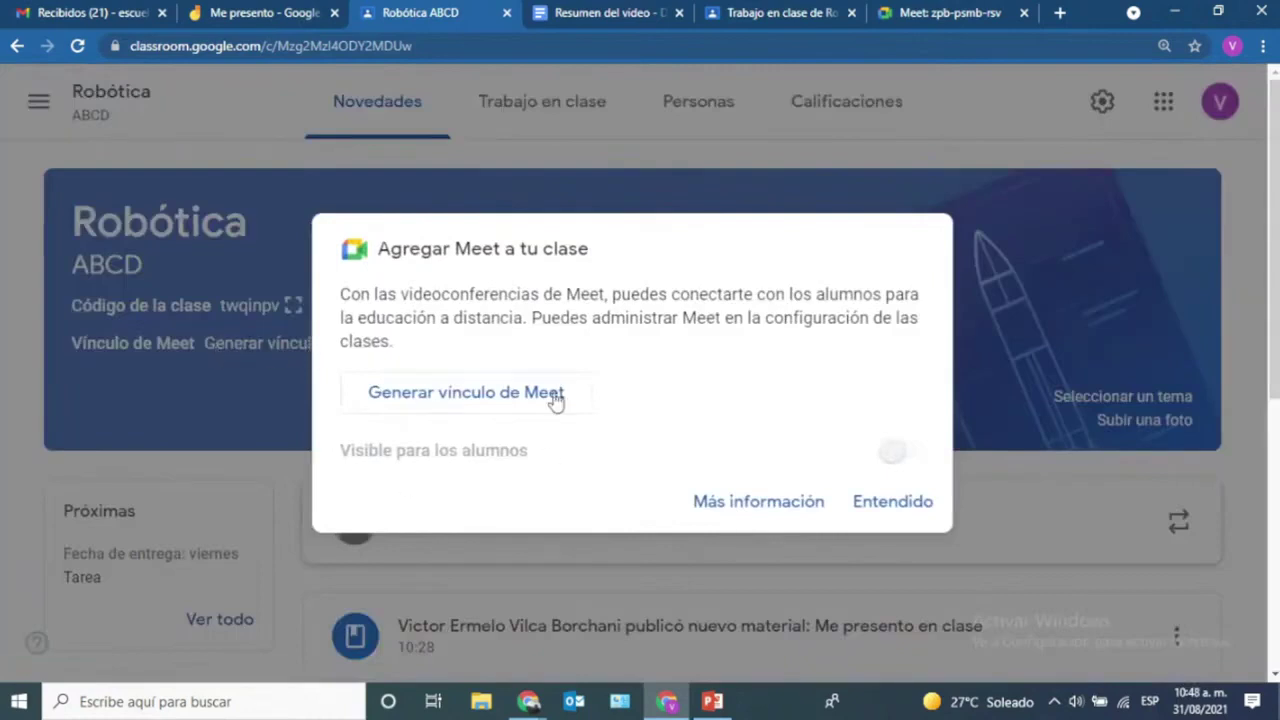
pyautogui.click(490, 392)
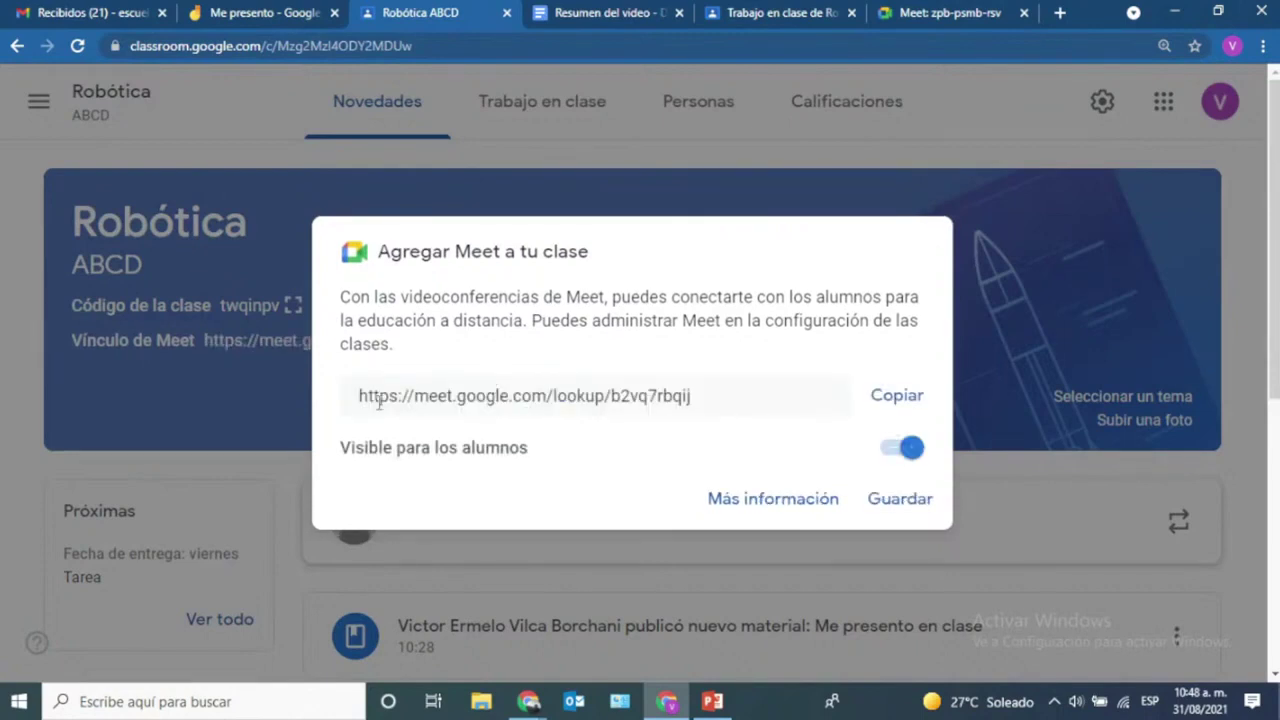
pyautogui.moveTo(367, 397); pyautogui.dragTo(340, 387)
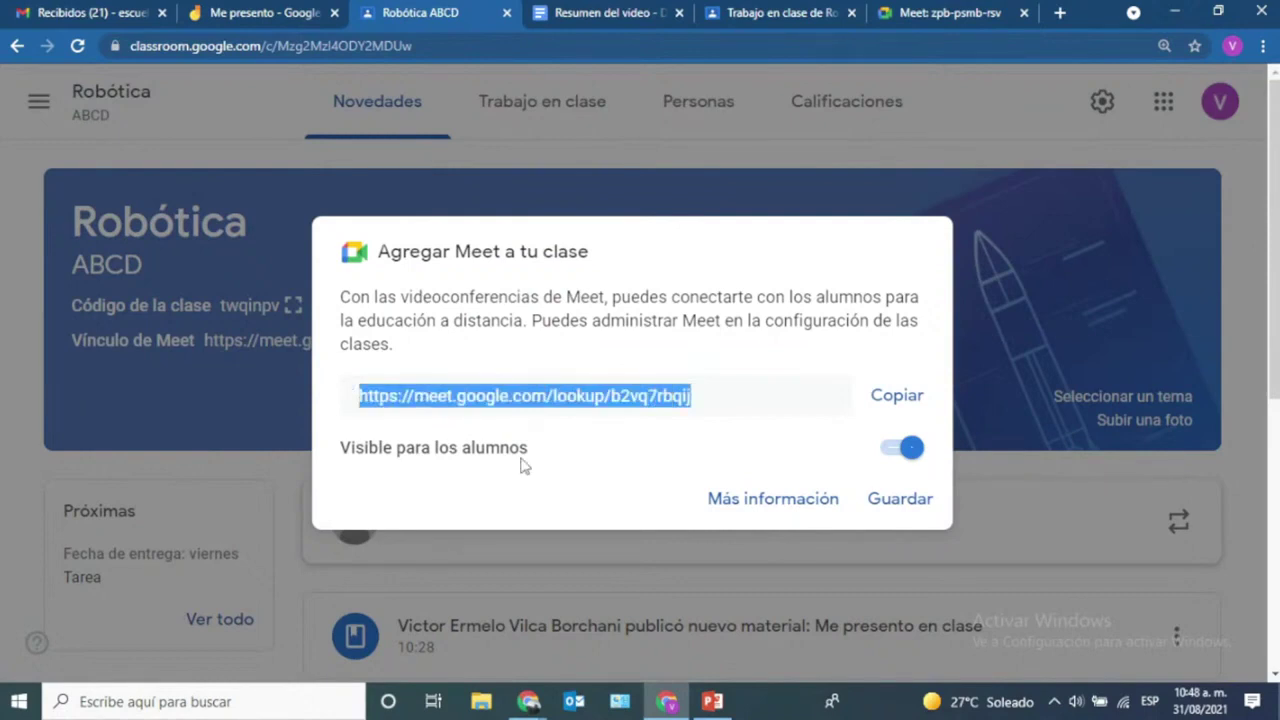
pyautogui.click(887, 506)
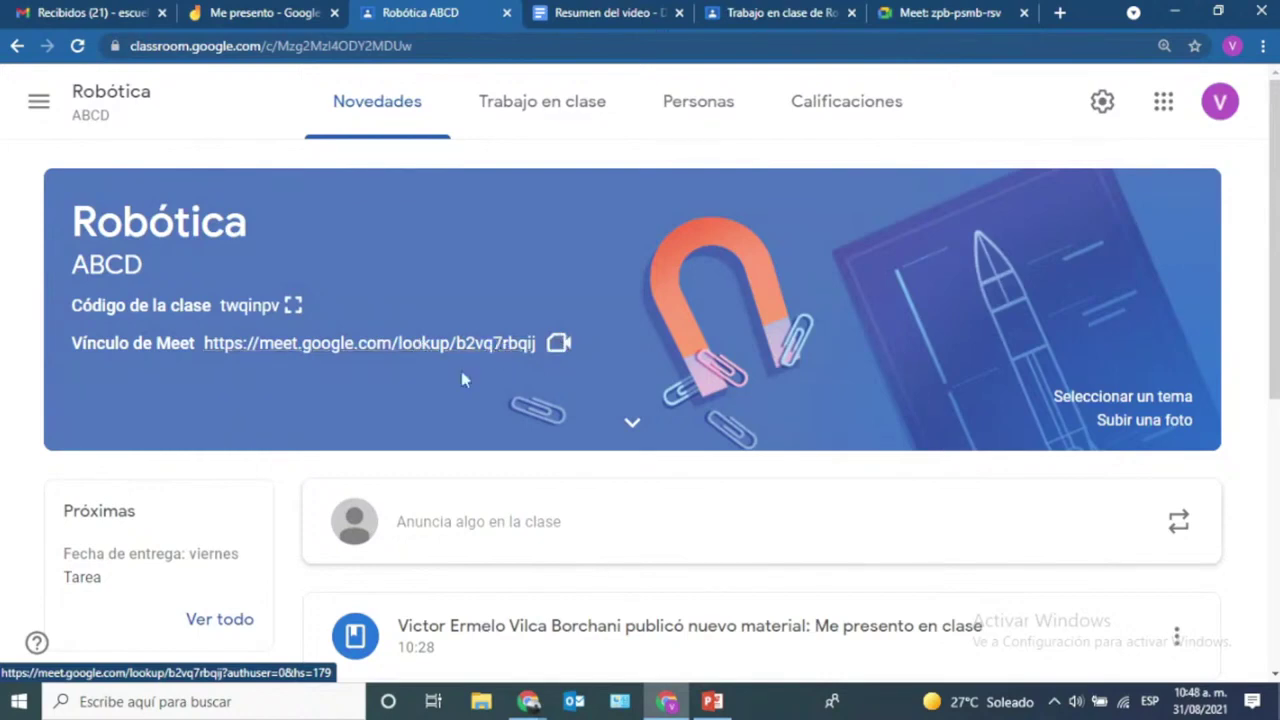
# - Open the Robótica class's Meet link to view its pre-join page, and close it without joining
pyautogui.scroll(-5, 818, 507)
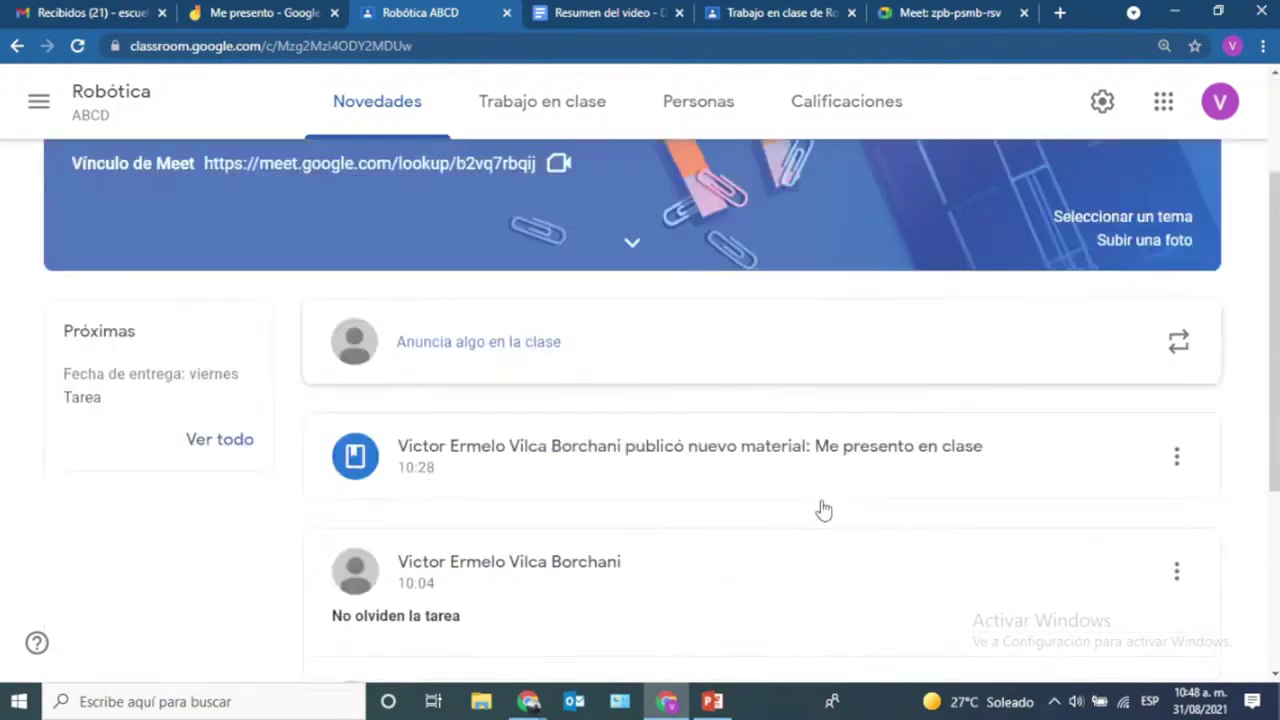
pyautogui.scroll(5, 818, 507)
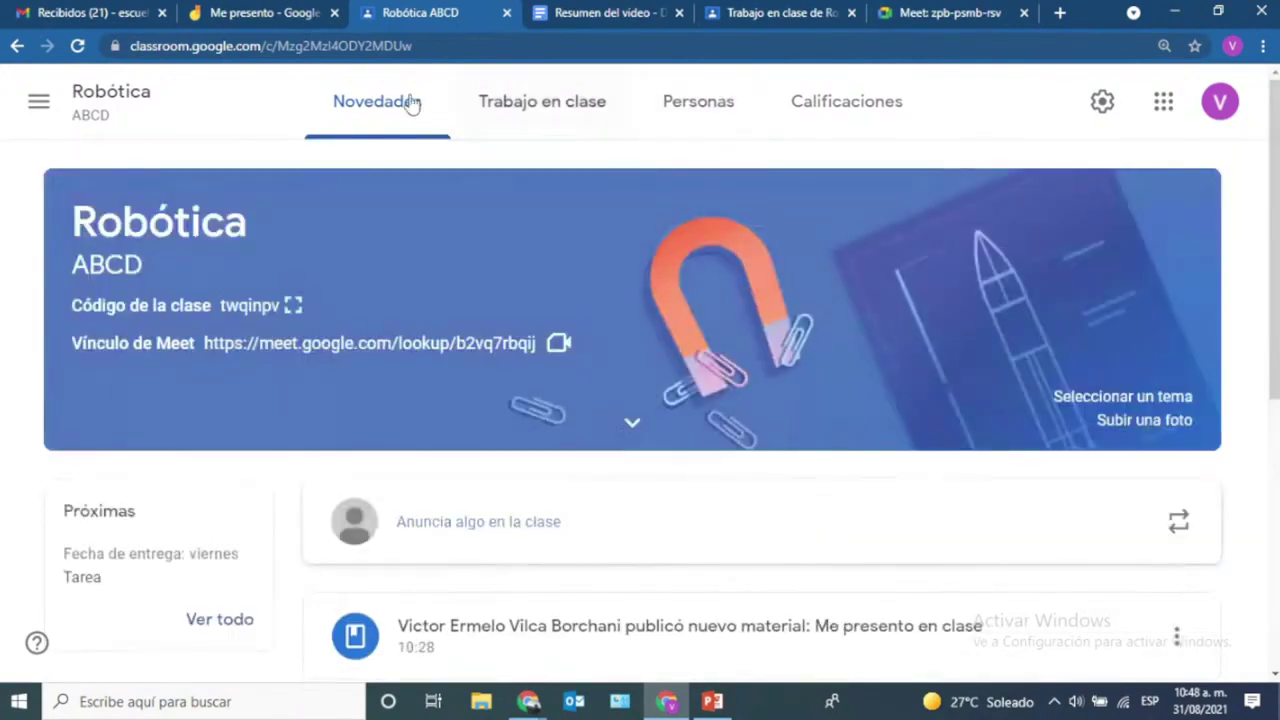
pyautogui.click(386, 345)
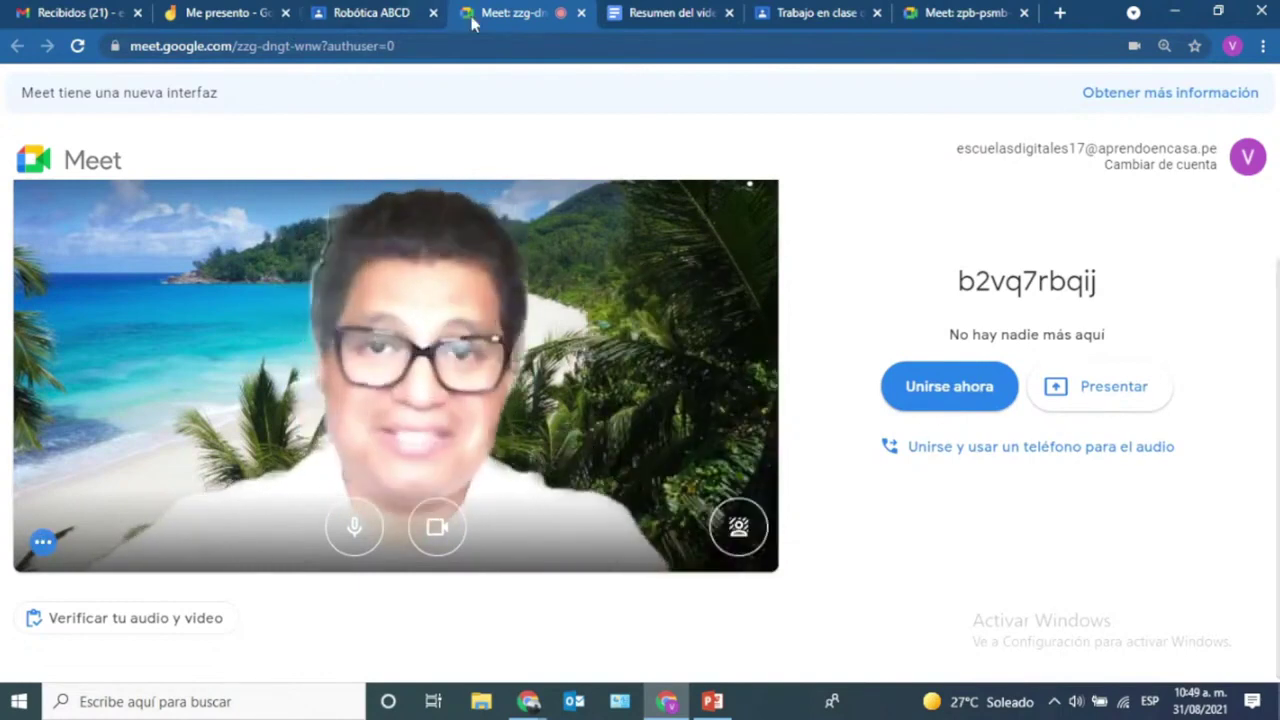
pyautogui.click(582, 13)
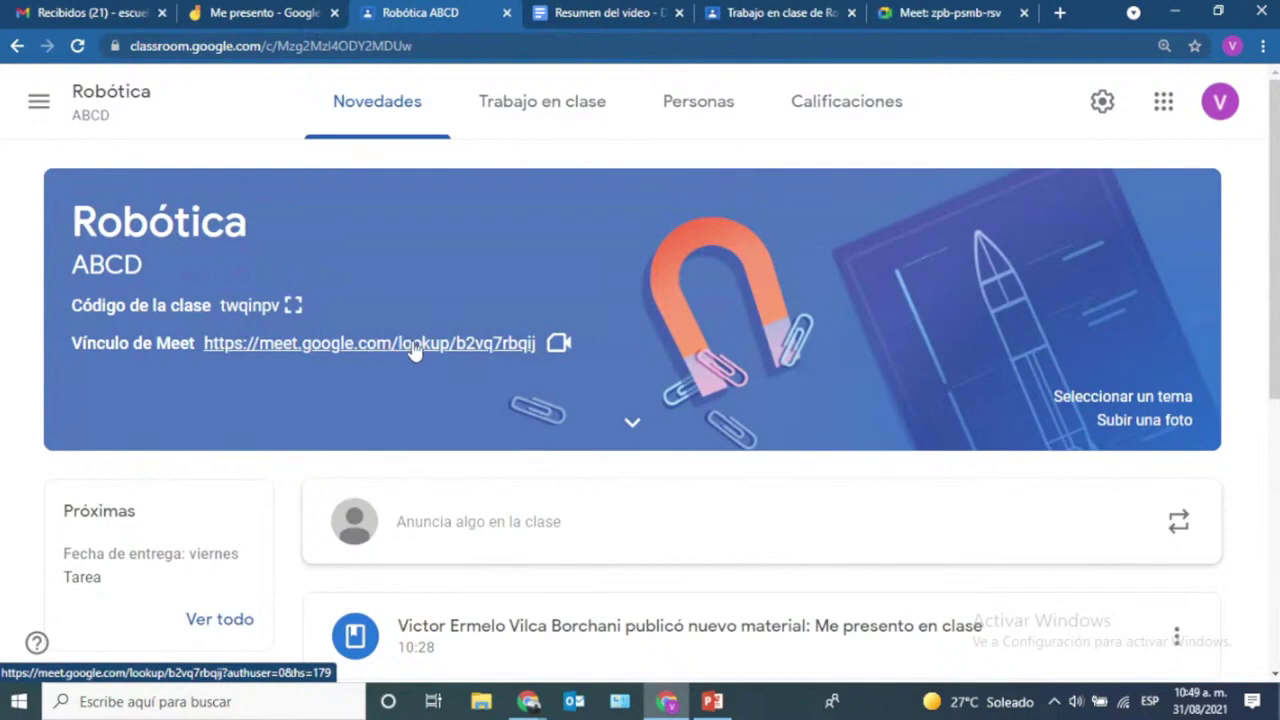
# - Review the Robótica class's Novedades and Personas pages, finishing on the Trabajo en clase page
pyautogui.scroll(-5, 909, 443)
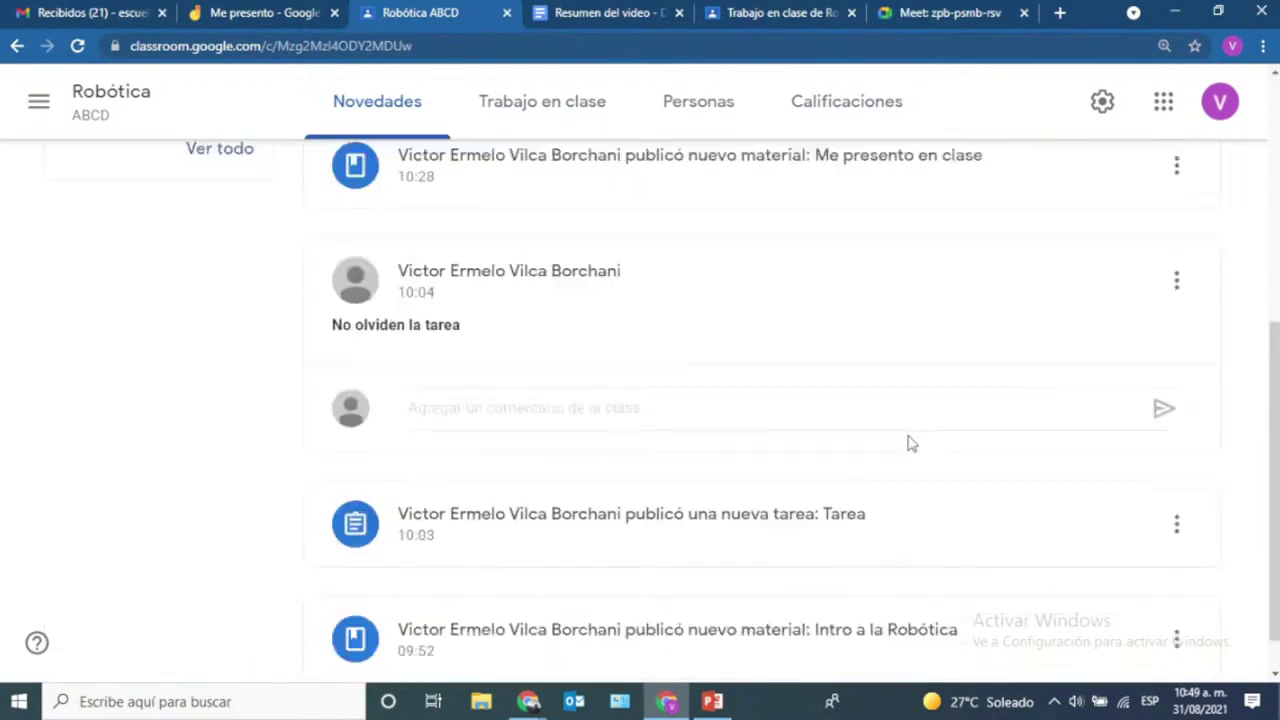
pyautogui.scroll(5, 836, 472)
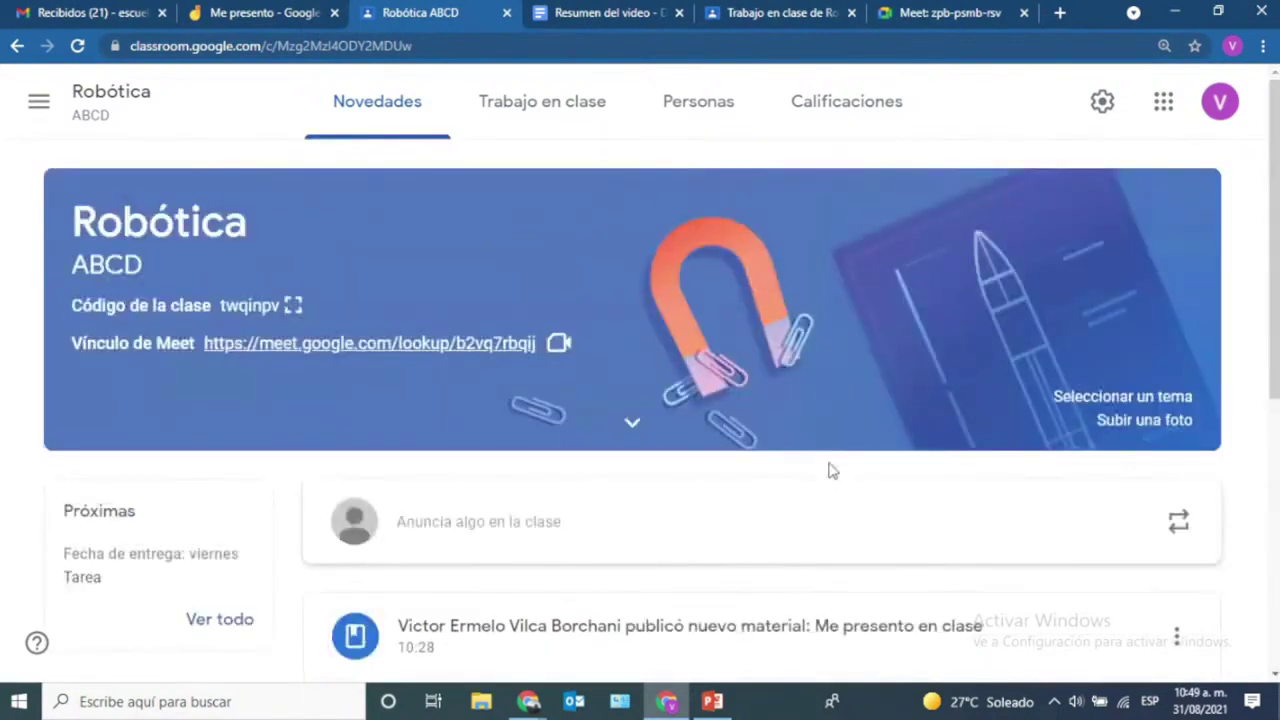
pyautogui.click(717, 120)
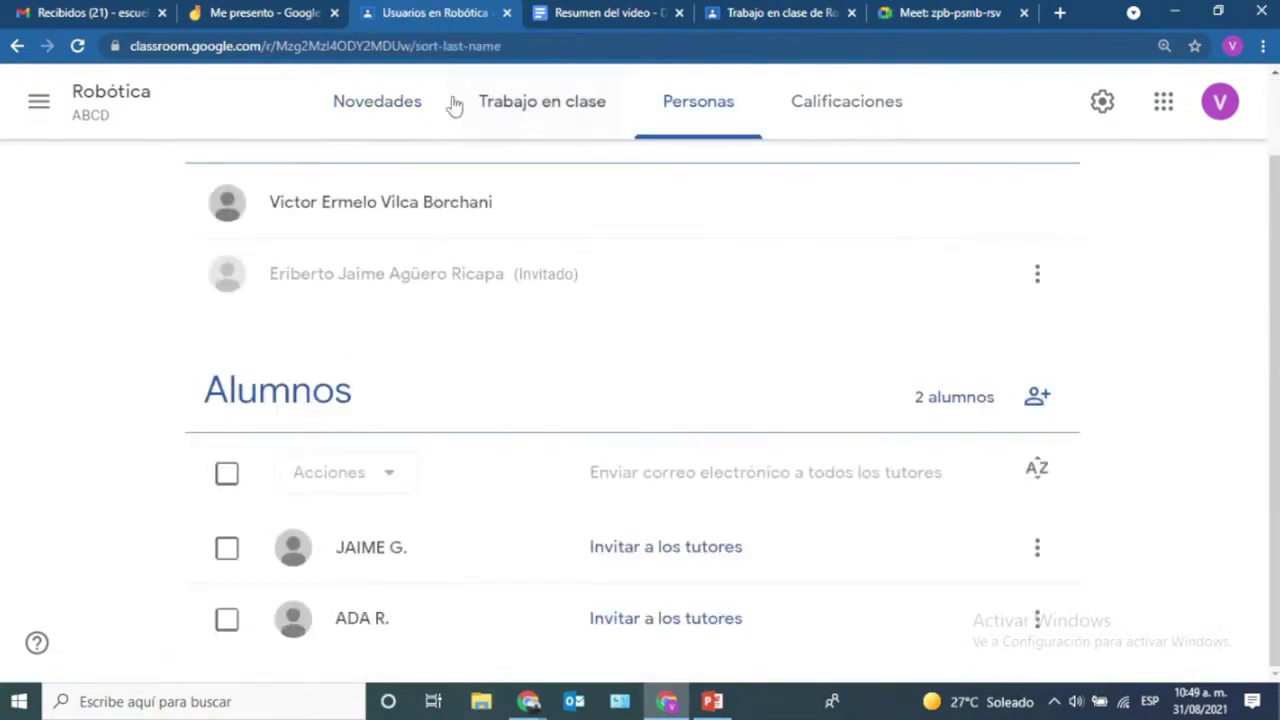
pyautogui.click(388, 93)
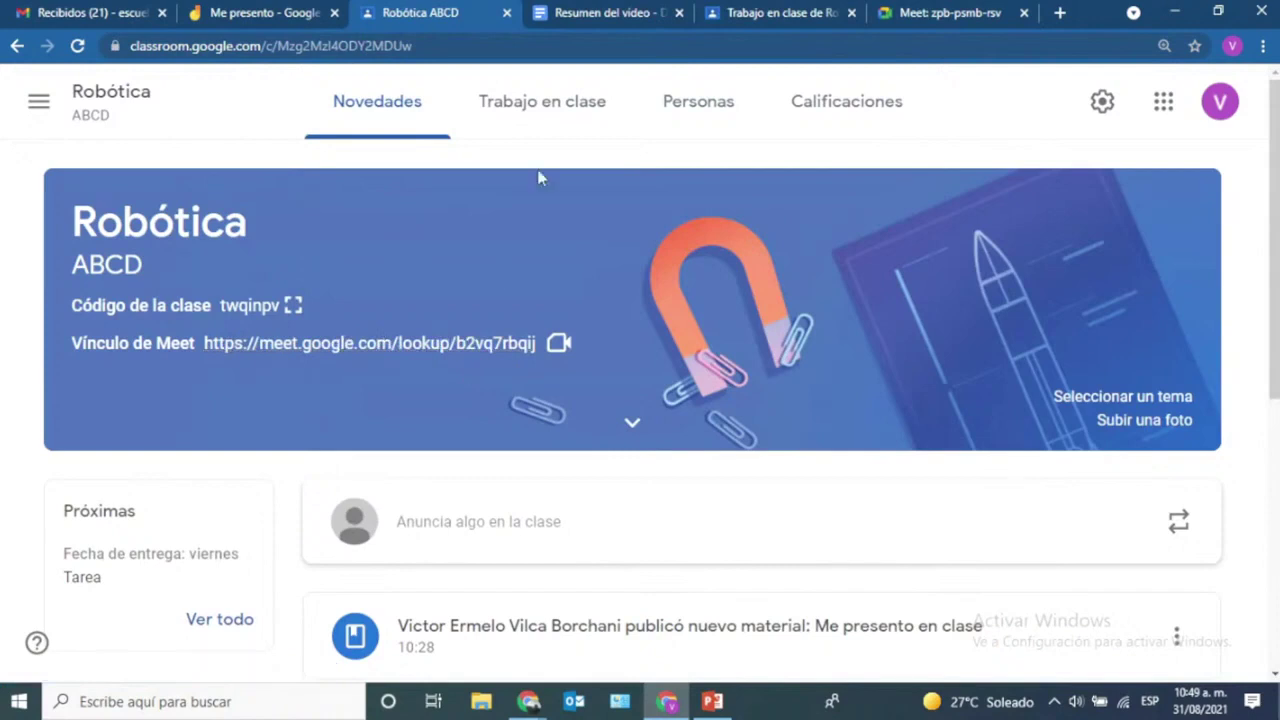
pyautogui.click(566, 103)
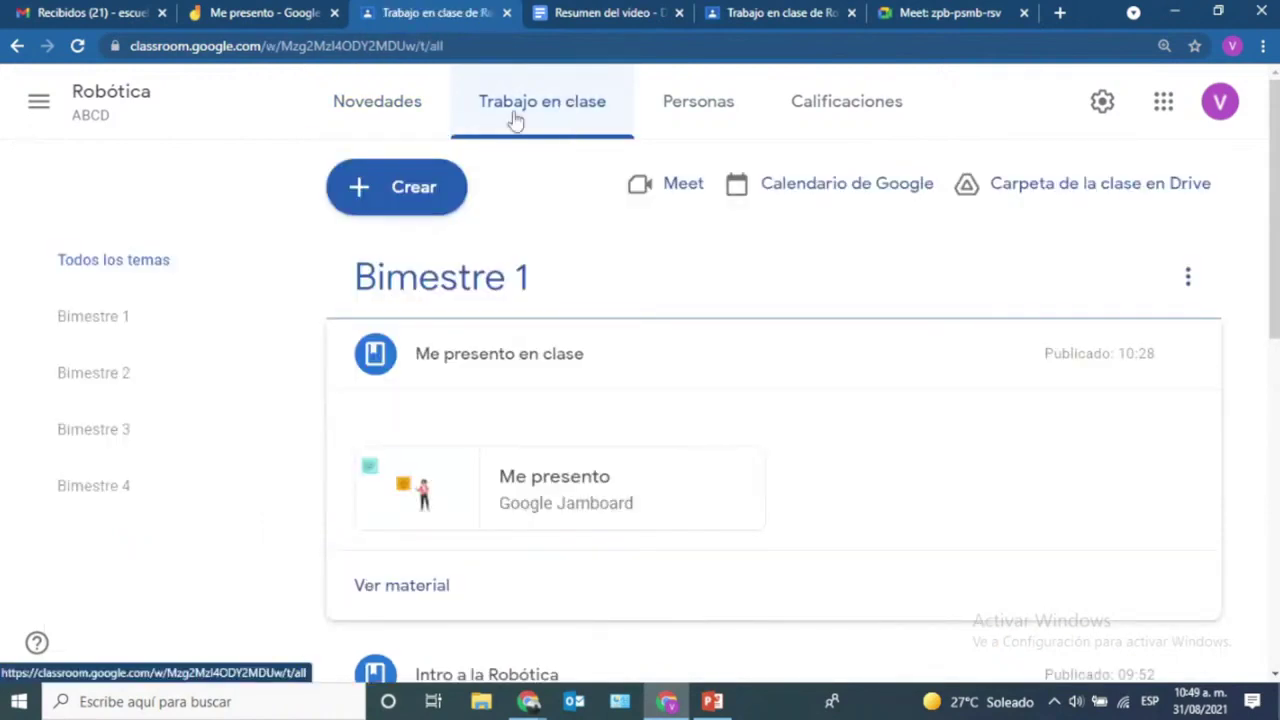
pyautogui.click(372, 116)
pyautogui.click(549, 107)
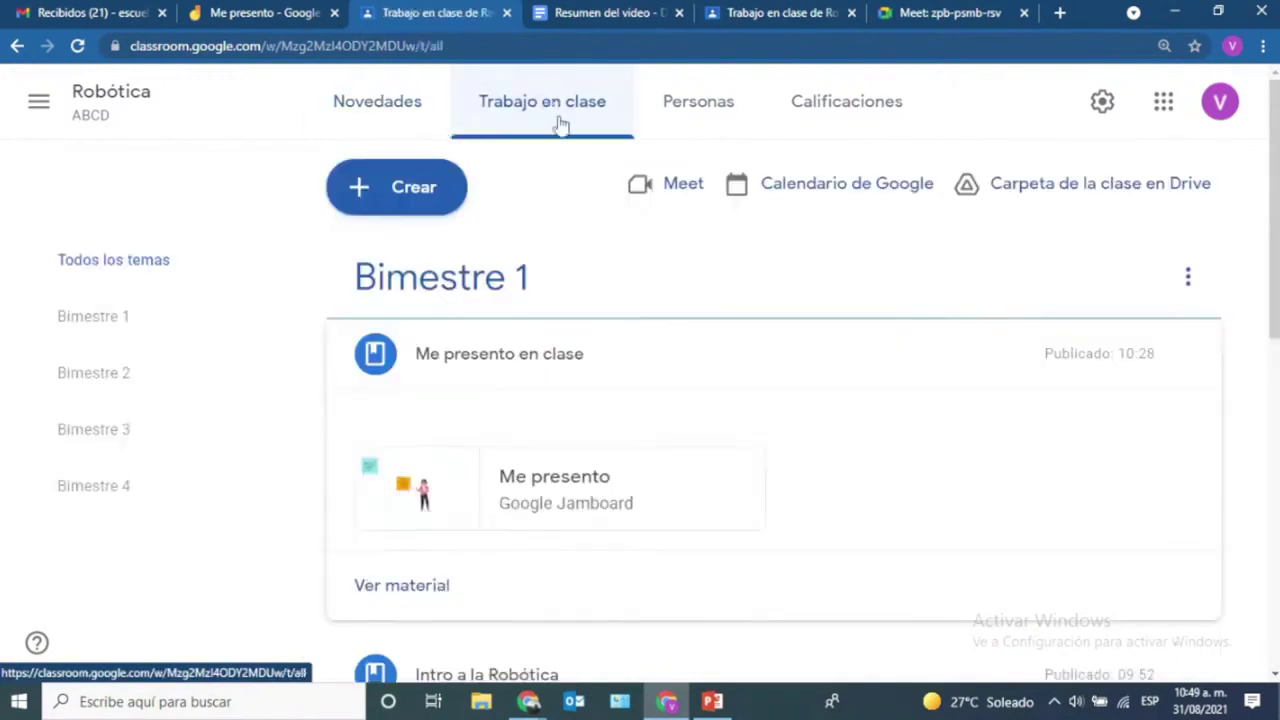